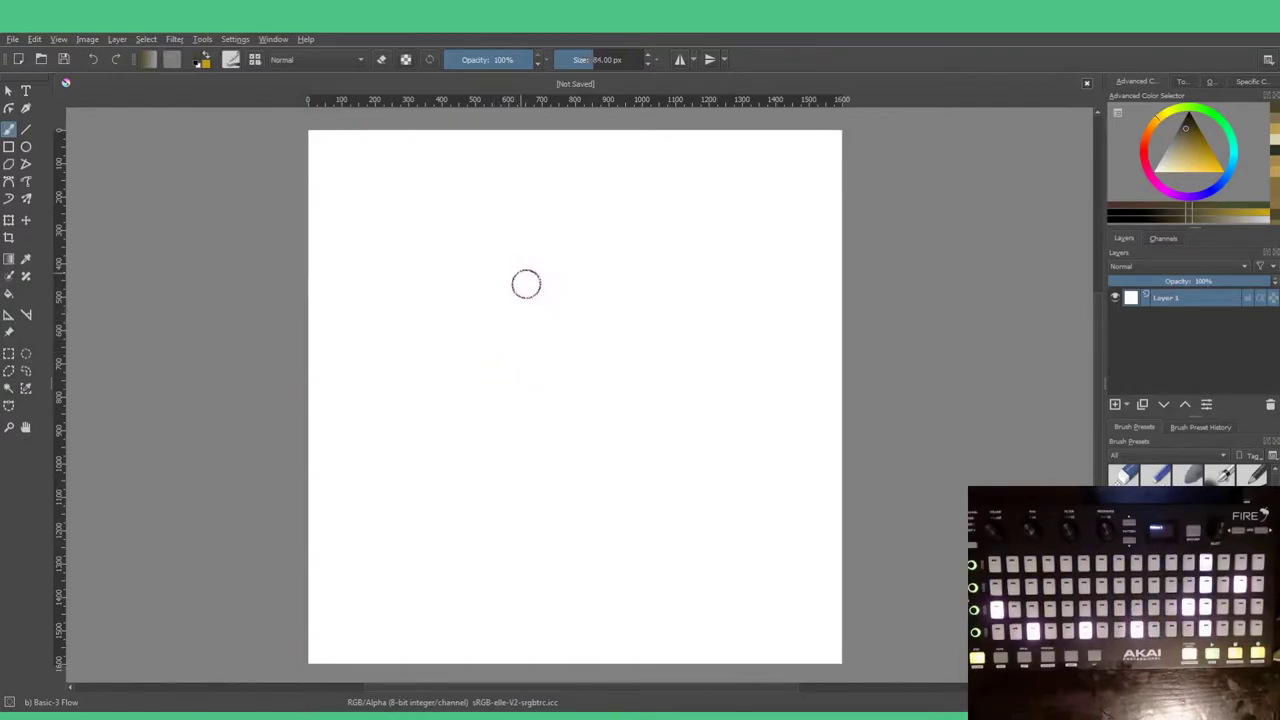
Step: Block in a dark olive silhouette of a figure with head, torso and both raised fists using the 84 px brush
mouse_move(551, 300)
mouse_down()
mouse_move(574, 322)
mouse_move(559, 278)
mouse_move(538, 346)
mouse_move(547, 291)
mouse_move(587, 346)
mouse_move(565, 340)
mouse_move(566, 364)
mouse_move(534, 368)
mouse_move(529, 316)
mouse_move(533, 360)
mouse_move(572, 365)
mouse_move(571, 353)
mouse_move(550, 387)
mouse_move(565, 404)
mouse_move(542, 406)
mouse_move(555, 391)
mouse_move(558, 424)
mouse_move(562, 412)
mouse_move(524, 417)
mouse_move(618, 421)
mouse_move(631, 435)
mouse_move(504, 436)
mouse_move(491, 469)
mouse_move(482, 446)
mouse_move(483, 460)
mouse_move(598, 414)
mouse_move(544, 407)
mouse_move(633, 461)
mouse_move(588, 412)
mouse_move(650, 468)
mouse_move(554, 432)
mouse_move(505, 479)
mouse_move(524, 460)
mouse_move(514, 439)
mouse_move(562, 420)
mouse_move(491, 433)
mouse_move(598, 416)
mouse_move(471, 416)
mouse_move(517, 405)
mouse_move(653, 438)
mouse_move(641, 491)
mouse_move(549, 434)
mouse_move(509, 479)
mouse_move(602, 455)
mouse_move(612, 436)
mouse_move(593, 412)
mouse_move(651, 441)
mouse_move(622, 434)
mouse_move(624, 534)
mouse_move(637, 439)
mouse_move(663, 463)
mouse_move(677, 545)
mouse_move(703, 582)
mouse_move(713, 456)
mouse_up()
mouse_move(670, 378)
mouse_down()
mouse_move(664, 340)
mouse_move(667, 351)
mouse_move(677, 320)
mouse_move(704, 373)
mouse_move(689, 364)
mouse_move(703, 482)
mouse_up()
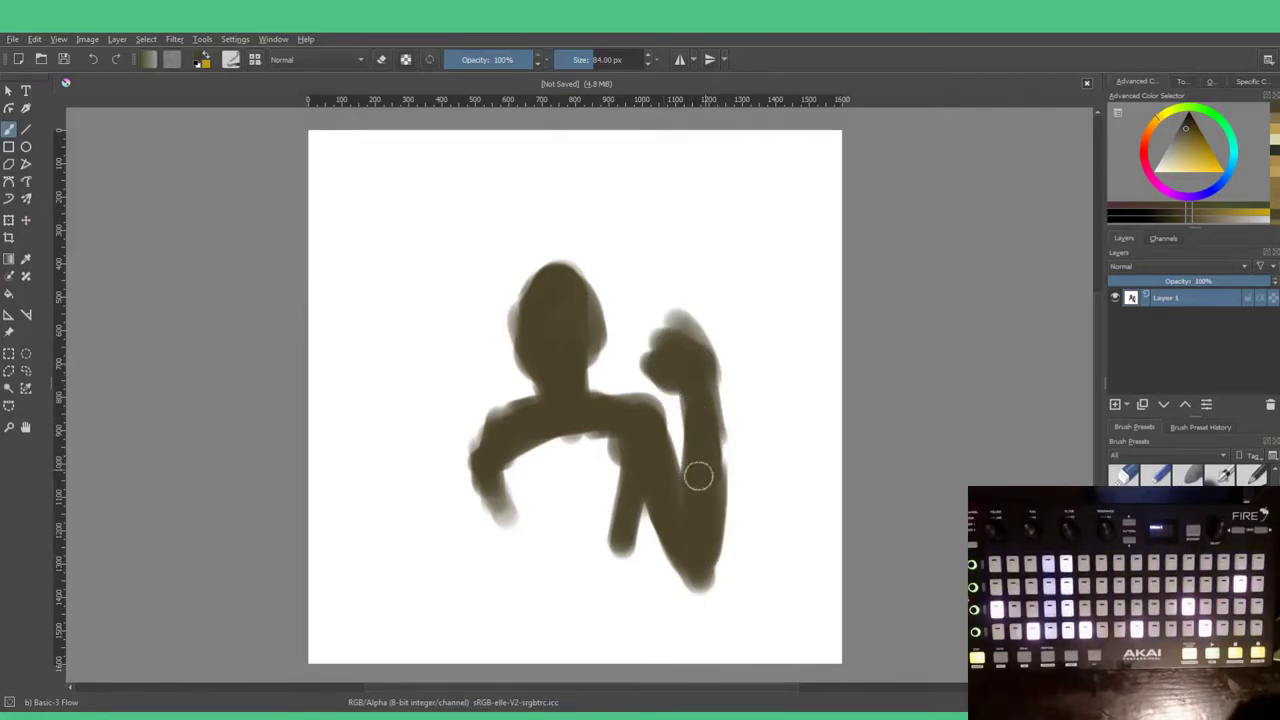
mouse_move(420, 434)
mouse_down()
mouse_move(400, 409)
mouse_move(423, 443)
mouse_move(406, 444)
mouse_move(420, 520)
mouse_move(442, 513)
mouse_move(429, 486)
mouse_move(468, 578)
mouse_up()
mouse_move(486, 460)
mouse_down()
mouse_move(480, 437)
mouse_move(474, 457)
mouse_move(471, 446)
mouse_move(506, 530)
mouse_move(494, 463)
mouse_move(491, 529)
mouse_move(500, 449)
mouse_move(523, 609)
mouse_move(620, 602)
mouse_up()
mouse_move(638, 527)
mouse_down()
mouse_move(626, 603)
mouse_move(532, 595)
mouse_move(523, 574)
mouse_move(539, 587)
mouse_move(561, 480)
mouse_move(589, 450)
mouse_move(604, 576)
mouse_move(592, 560)
mouse_move(461, 581)
mouse_move(470, 545)
mouse_move(433, 514)
mouse_move(466, 546)
mouse_move(451, 533)
mouse_move(453, 589)
mouse_move(473, 594)
mouse_move(500, 520)
mouse_move(505, 555)
mouse_up()
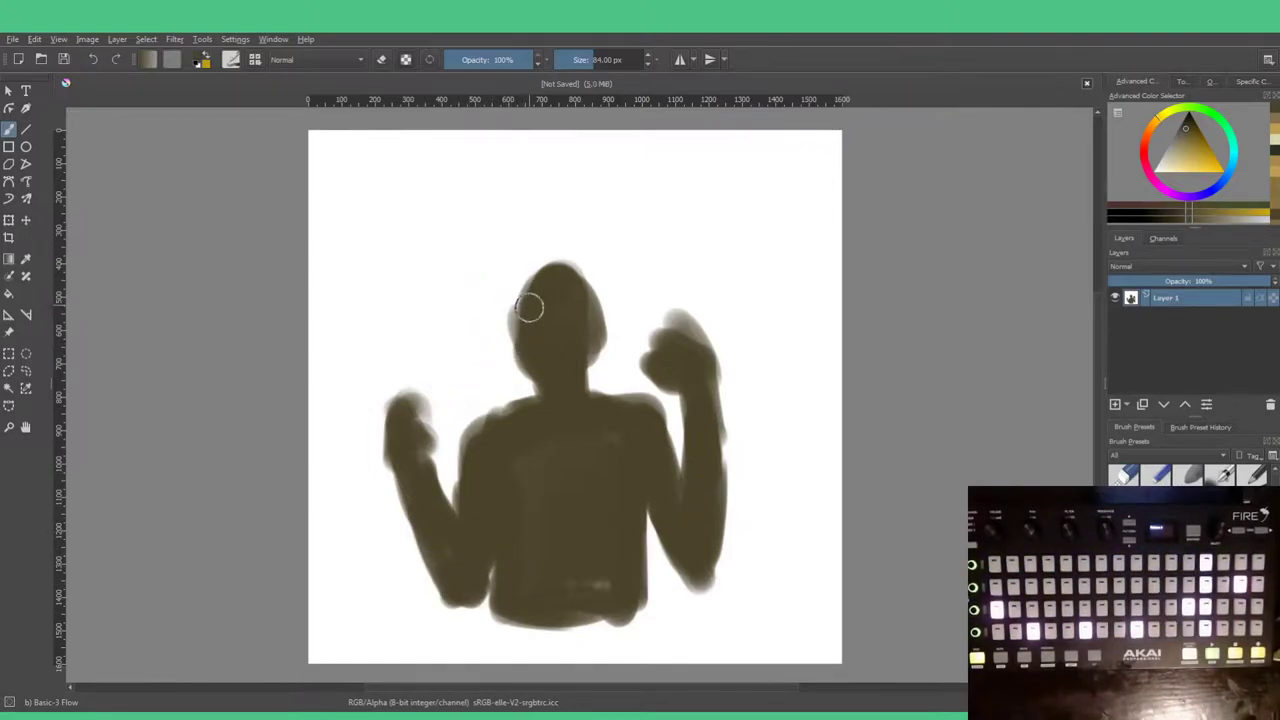
mouse_move(531, 346)
mouse_down()
mouse_move(514, 331)
mouse_move(514, 288)
mouse_move(585, 260)
mouse_move(590, 285)
mouse_move(527, 276)
mouse_move(566, 266)
mouse_move(589, 289)
mouse_move(590, 388)
mouse_up()
mouse_move(586, 306)
mouse_down()
mouse_move(600, 289)
mouse_move(597, 314)
mouse_up()
mouse_move(527, 494)
mouse_down()
mouse_move(535, 567)
mouse_move(561, 600)
mouse_move(605, 591)
mouse_move(537, 579)
mouse_move(529, 618)
mouse_move(501, 640)
mouse_up()
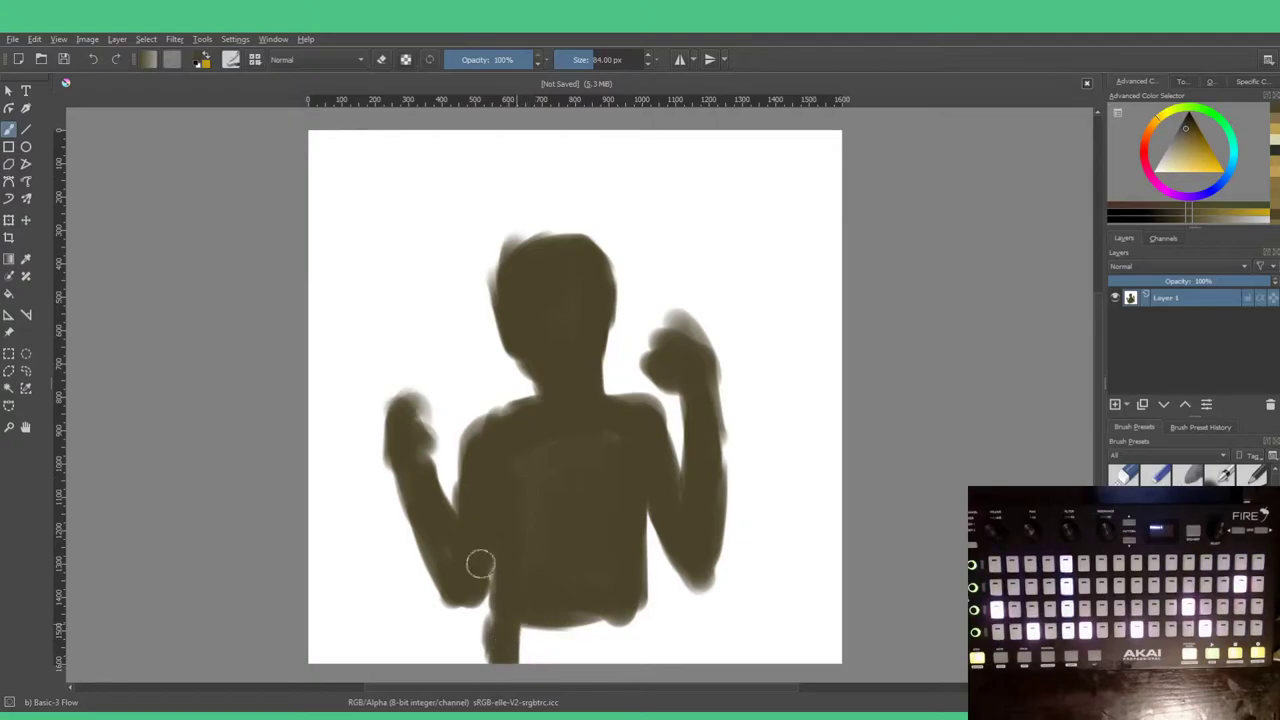
Step: Paint a solid mid-brown table shape with a sloping edge across the lower part of the canvas, covering the figure's waist
click(1274, 124)
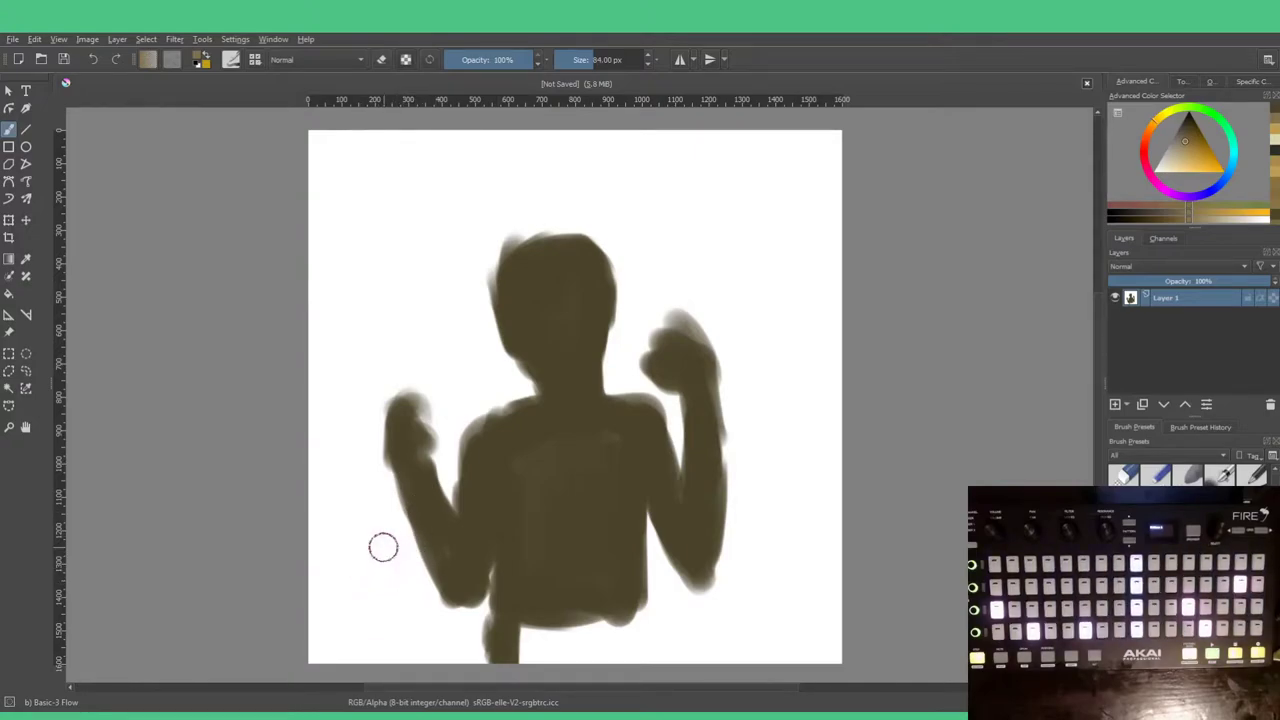
mouse_move(340, 553)
mouse_down()
mouse_move(486, 549)
mouse_move(383, 549)
mouse_move(632, 566)
mouse_move(579, 552)
mouse_move(606, 547)
mouse_move(655, 582)
mouse_move(608, 567)
mouse_move(626, 555)
mouse_move(652, 567)
mouse_move(628, 567)
mouse_move(740, 645)
mouse_move(707, 625)
mouse_move(756, 660)
mouse_up()
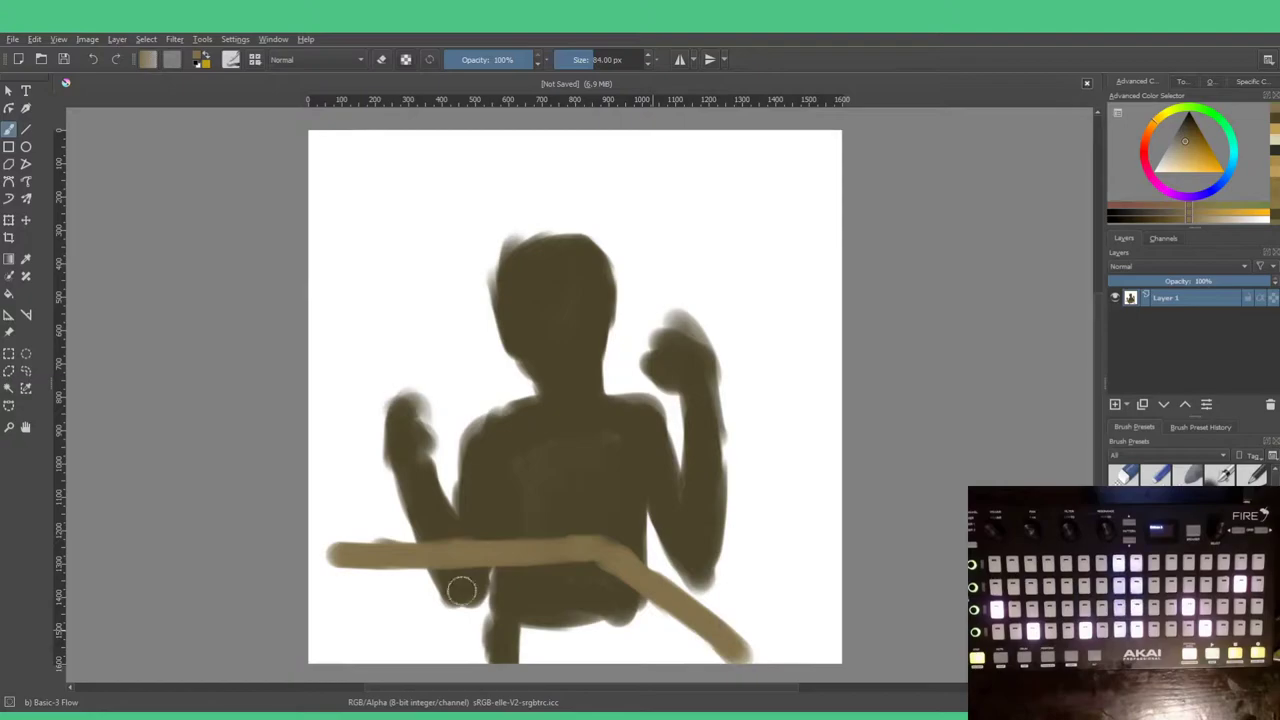
mouse_move(342, 565)
mouse_down()
mouse_move(330, 619)
mouse_move(346, 582)
mouse_move(340, 671)
mouse_move(306, 580)
mouse_move(350, 677)
mouse_move(383, 579)
mouse_move(406, 649)
mouse_move(438, 599)
mouse_move(502, 639)
mouse_move(530, 607)
mouse_move(552, 653)
mouse_move(580, 582)
mouse_move(599, 670)
mouse_move(610, 572)
mouse_move(655, 657)
mouse_move(656, 619)
mouse_move(688, 671)
mouse_move(708, 636)
mouse_up()
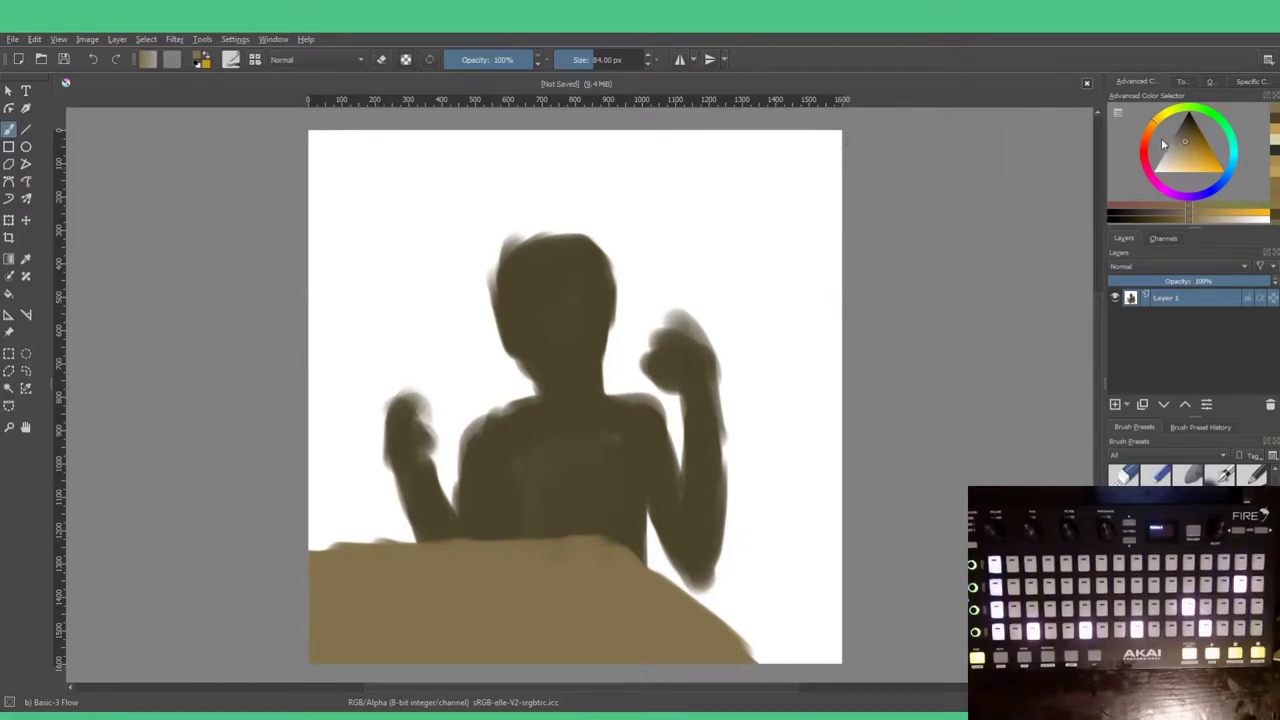
Step: Reduce the brush to 55 px and fill the figure's torso with a light cream shirt with a V-shaped collar
click(1176, 166)
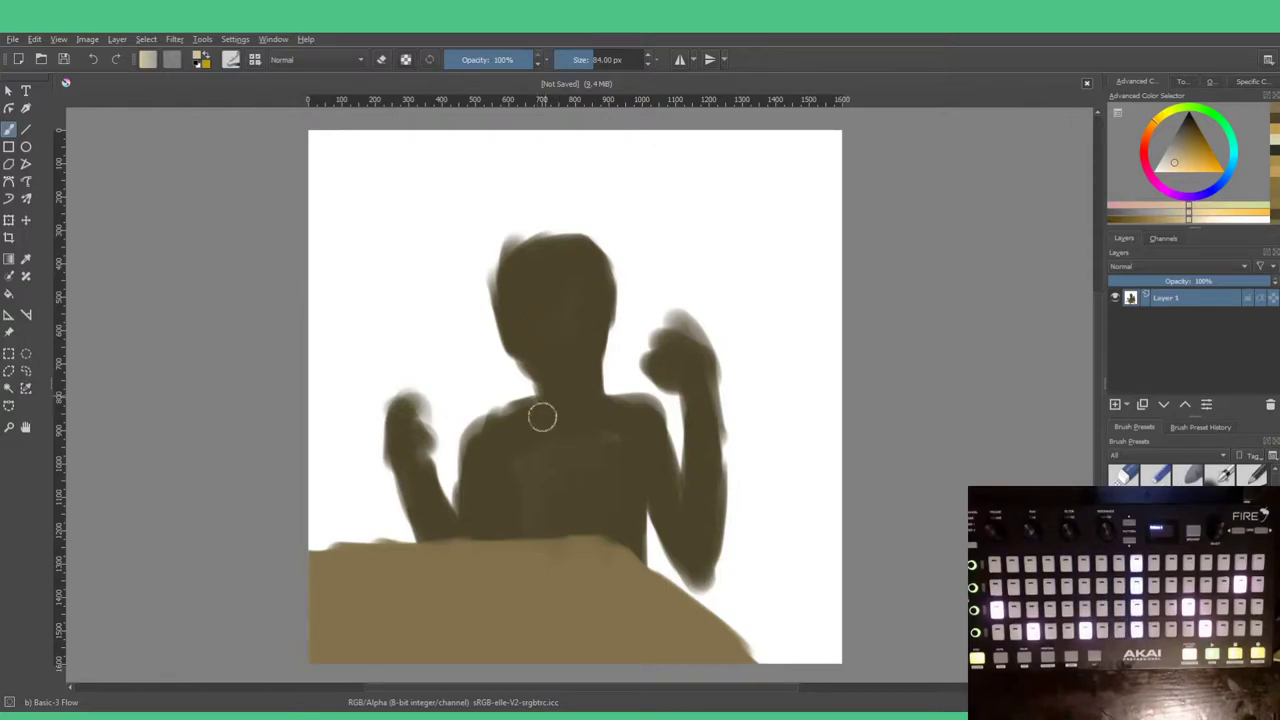
key(bracketleft)
key(bracketleft)
key(bracketleft)
key(bracketleft)
key(bracketleft)
key(bracketleft)
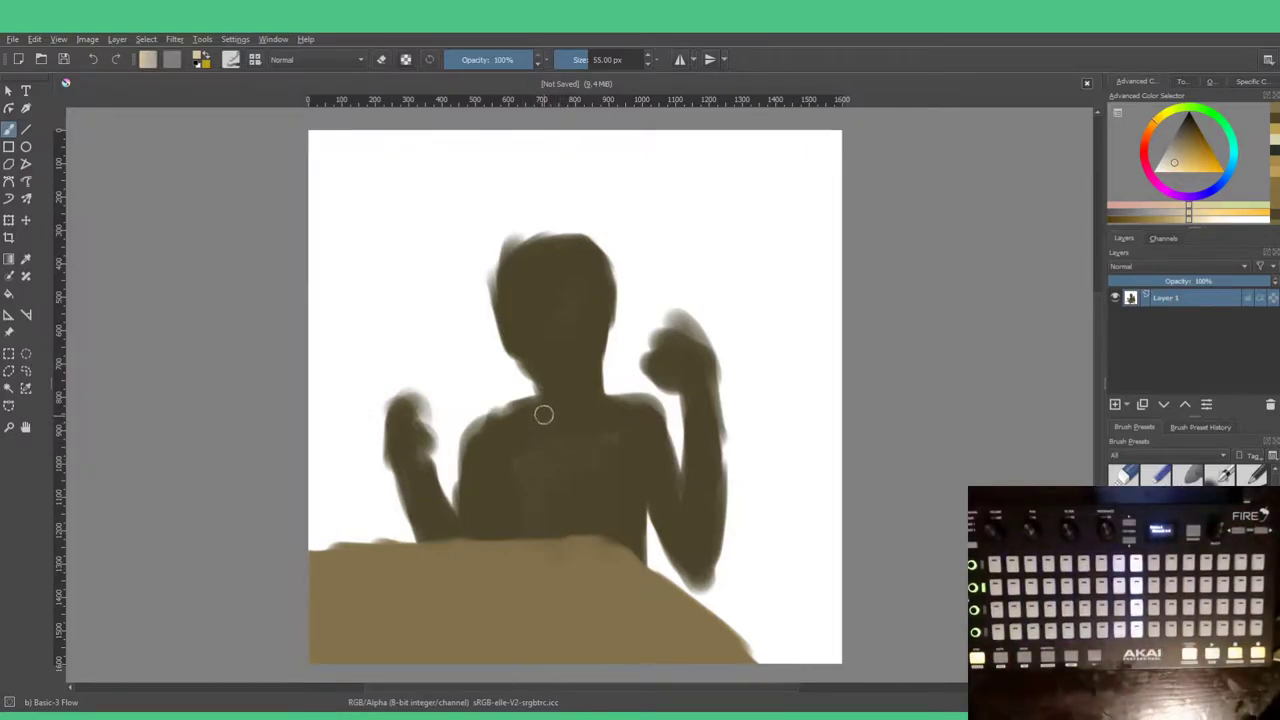
drag(528, 404, 559, 454)
drag(529, 406, 557, 438)
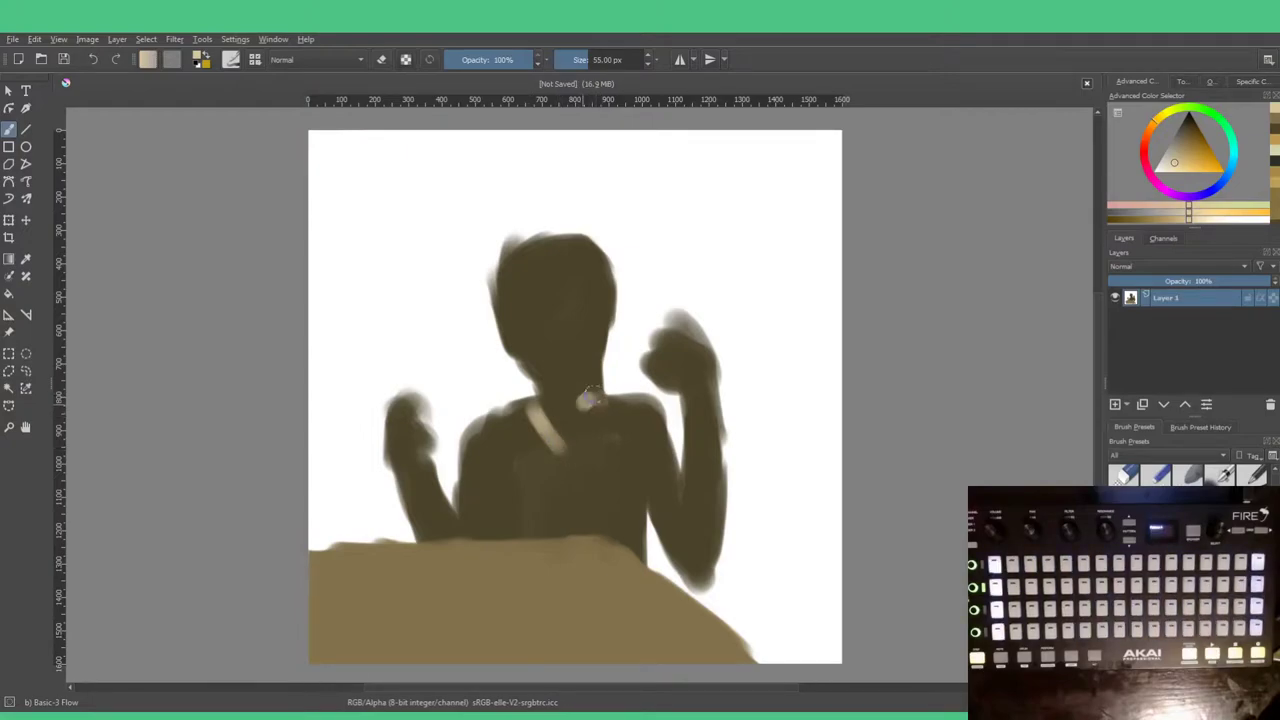
mouse_move(620, 388)
mouse_down()
mouse_move(560, 429)
mouse_move(592, 421)
mouse_move(616, 391)
mouse_move(657, 406)
mouse_move(668, 455)
mouse_up()
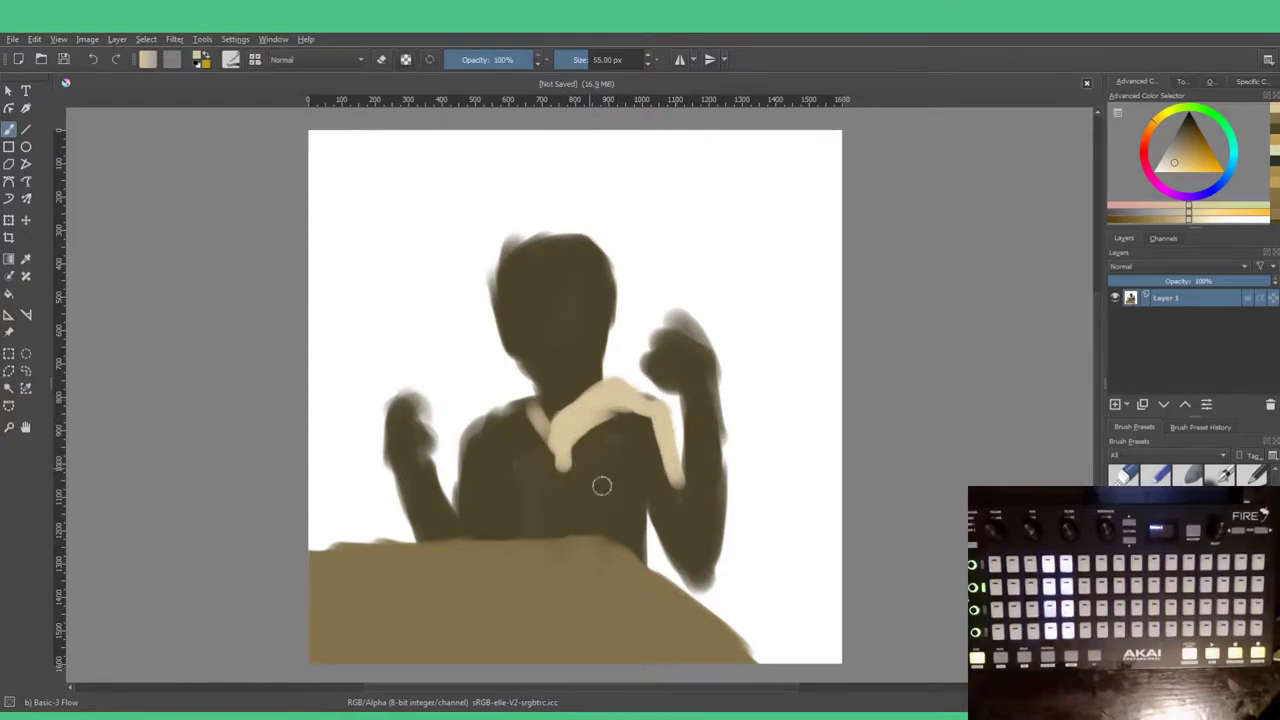
mouse_move(671, 502)
mouse_down()
mouse_move(654, 540)
mouse_move(636, 502)
mouse_move(648, 450)
mouse_move(663, 506)
mouse_move(648, 420)
mouse_move(628, 416)
mouse_move(568, 453)
mouse_move(561, 529)
mouse_move(587, 523)
mouse_move(641, 558)
mouse_move(607, 425)
mouse_move(580, 522)
mouse_move(581, 449)
mouse_move(637, 443)
mouse_move(517, 415)
mouse_move(491, 423)
mouse_move(498, 440)
mouse_move(483, 416)
mouse_move(529, 417)
mouse_move(525, 402)
mouse_move(471, 427)
mouse_move(464, 521)
mouse_move(489, 514)
mouse_move(459, 503)
mouse_move(476, 530)
mouse_move(549, 529)
mouse_move(499, 523)
mouse_move(471, 463)
mouse_move(475, 500)
mouse_move(501, 437)
mouse_move(543, 486)
mouse_up()
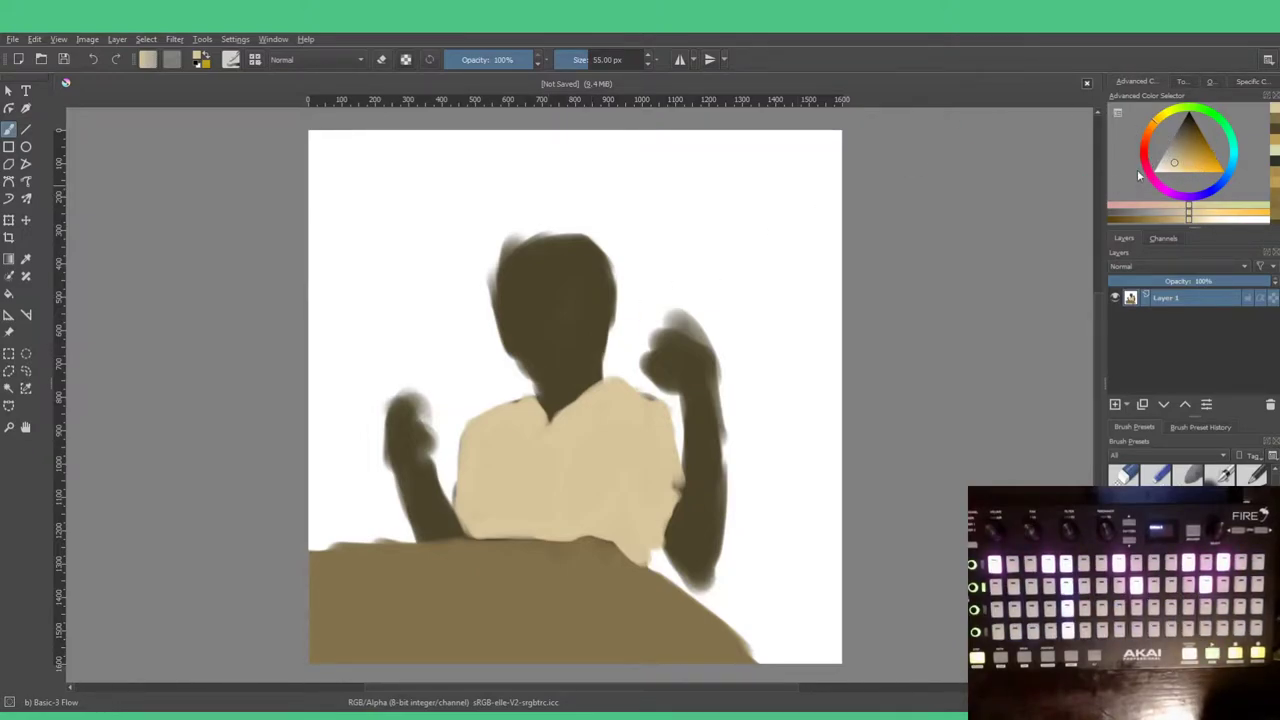
Step: Choose a muted red and paint a large cross behind the figure, running from the canvas's upper edge to the shoulder
click(1147, 144)
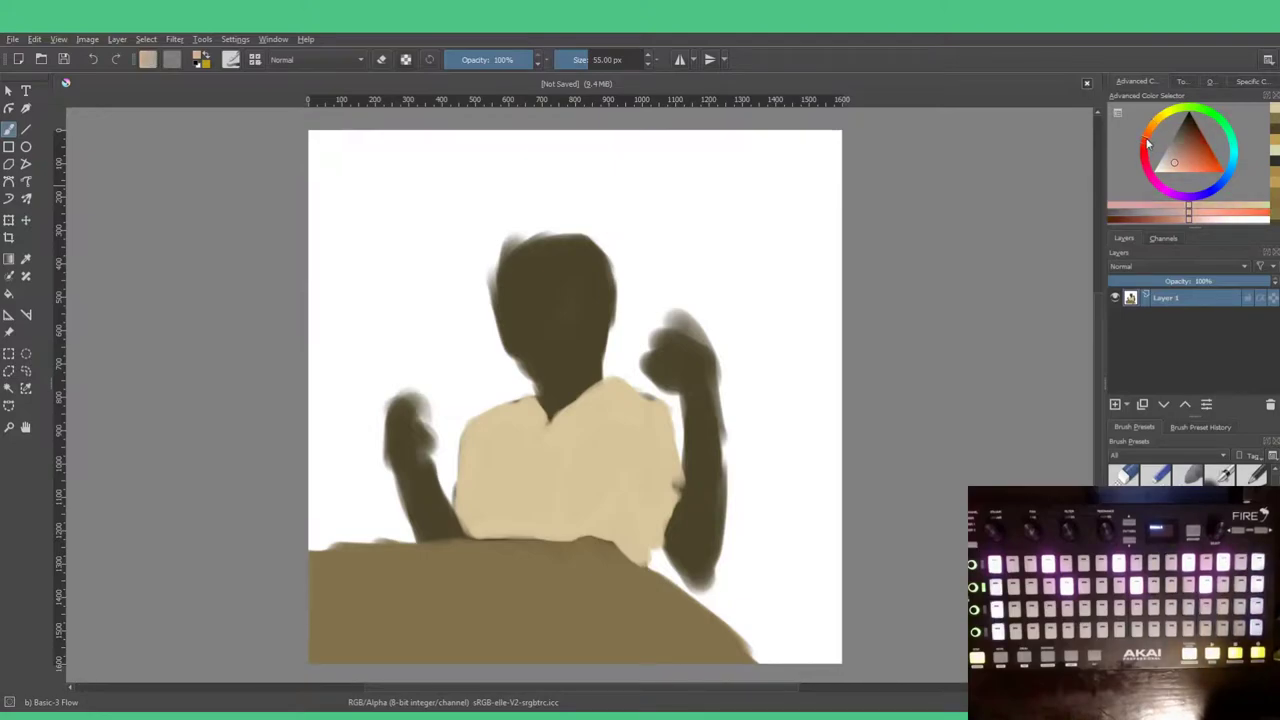
click(1144, 148)
click(1192, 162)
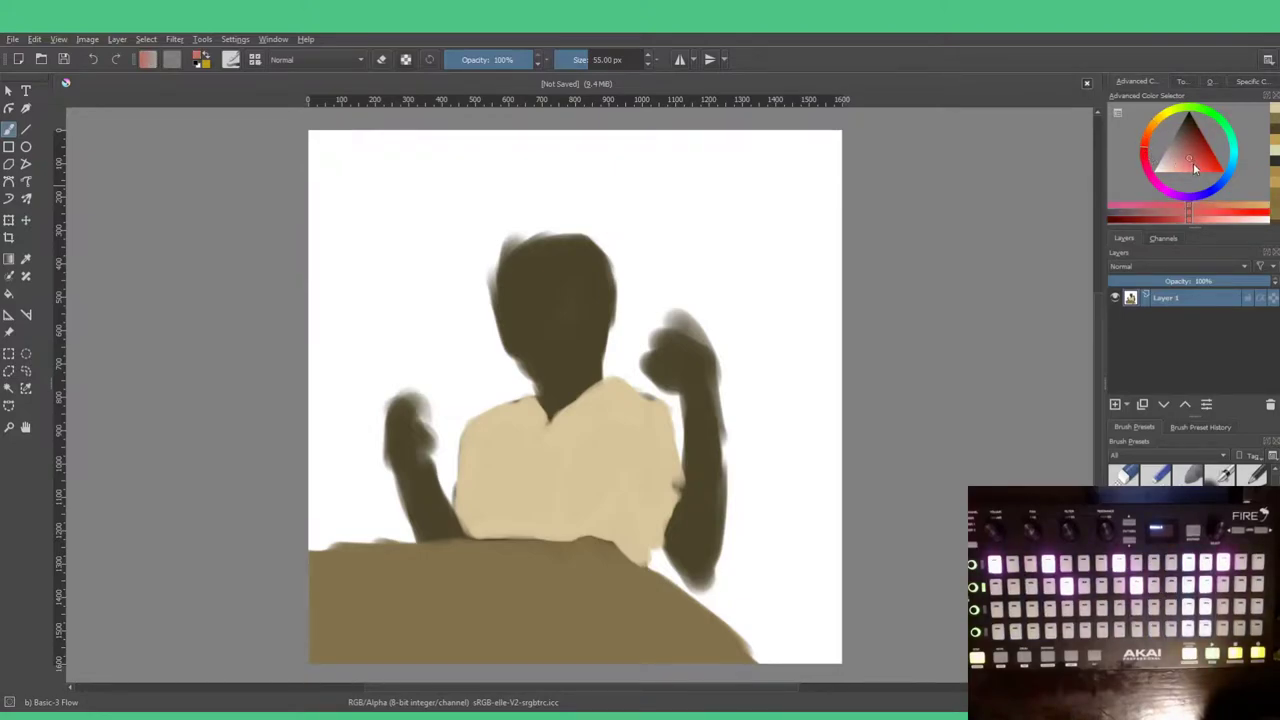
drag(646, 134, 651, 176)
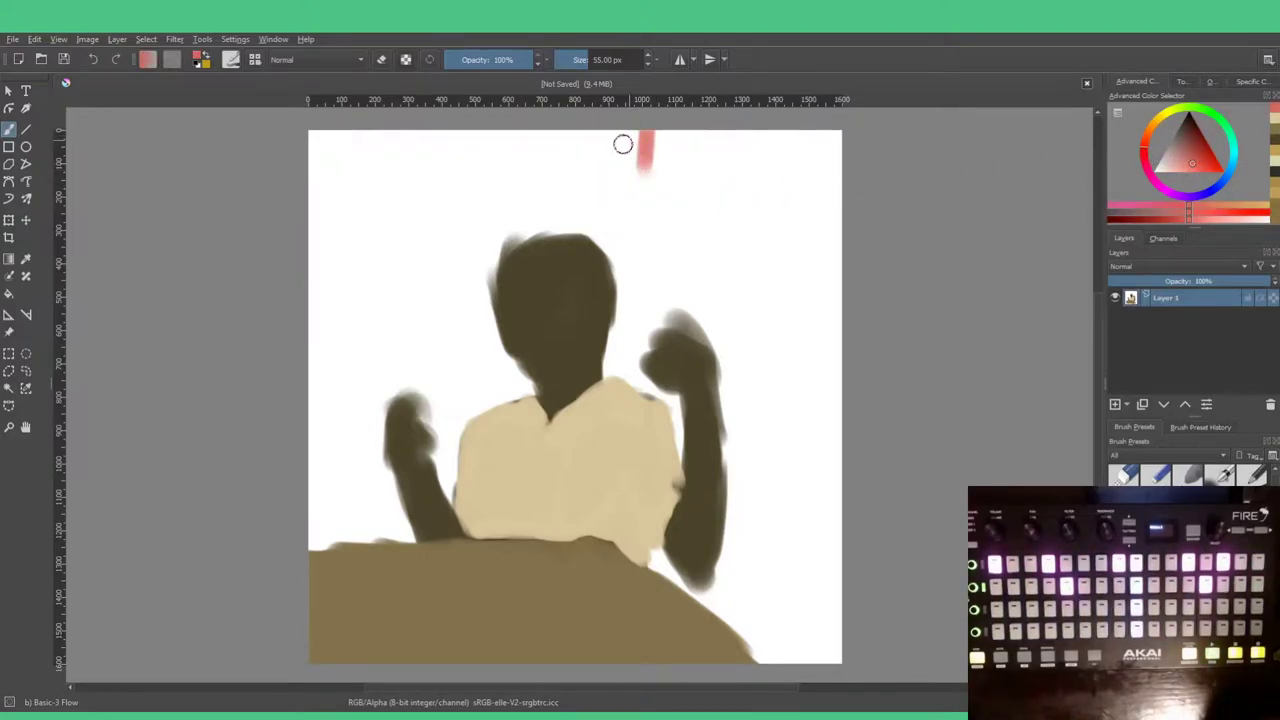
mouse_move(629, 128)
mouse_down()
mouse_move(635, 186)
mouse_move(634, 128)
mouse_move(642, 332)
mouse_move(649, 300)
mouse_move(635, 368)
mouse_move(649, 392)
mouse_move(626, 340)
mouse_move(627, 375)
mouse_move(628, 192)
mouse_move(646, 155)
mouse_move(648, 215)
mouse_up()
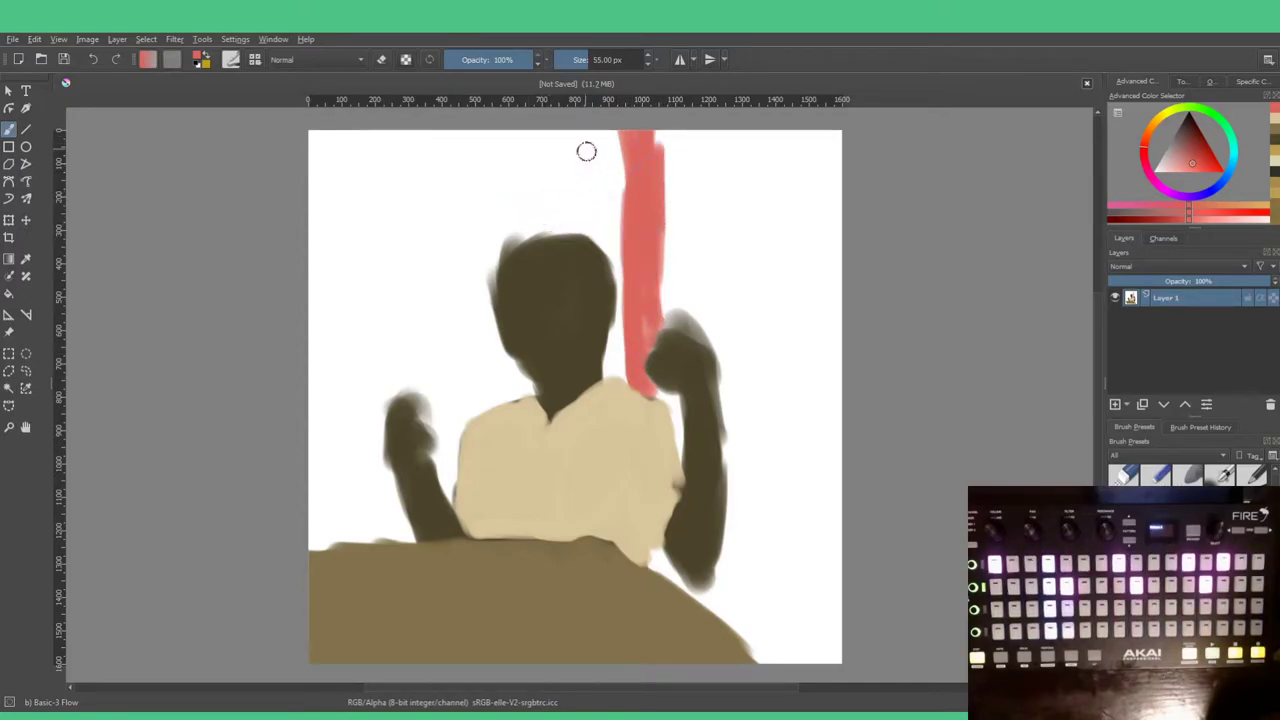
mouse_move(620, 183)
mouse_down()
mouse_move(560, 187)
mouse_move(556, 202)
mouse_move(607, 206)
mouse_move(678, 178)
mouse_move(746, 177)
mouse_move(647, 200)
mouse_move(720, 183)
mouse_move(699, 180)
mouse_move(740, 202)
mouse_up()
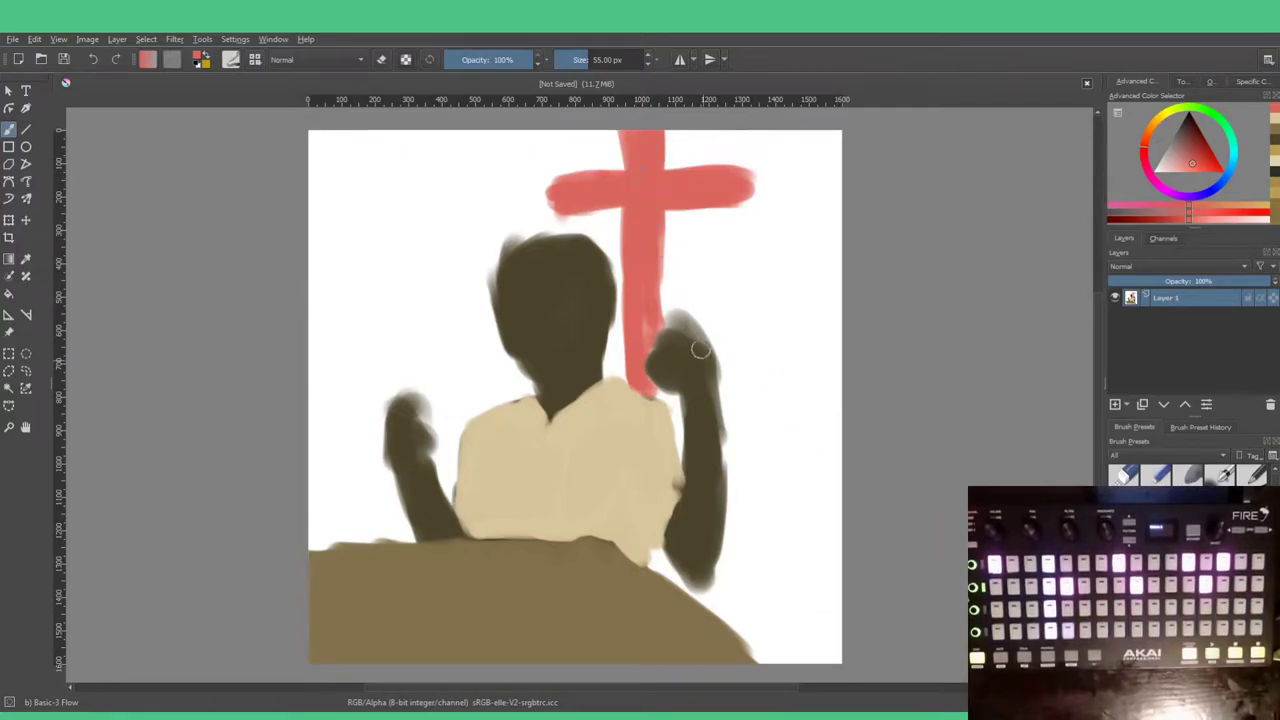
Step: Paint a second, partly cut-off red cross along the canvas's right edge, reaching down to the lower edge
click(775, 466)
drag(775, 466, 840, 469)
drag(827, 411, 827, 494)
mouse_move(826, 387)
mouse_down()
mouse_move(825, 512)
mouse_move(838, 380)
mouse_move(846, 503)
mouse_move(845, 383)
mouse_move(823, 515)
mouse_move(836, 606)
mouse_move(844, 550)
mouse_move(826, 612)
mouse_move(834, 673)
mouse_up()
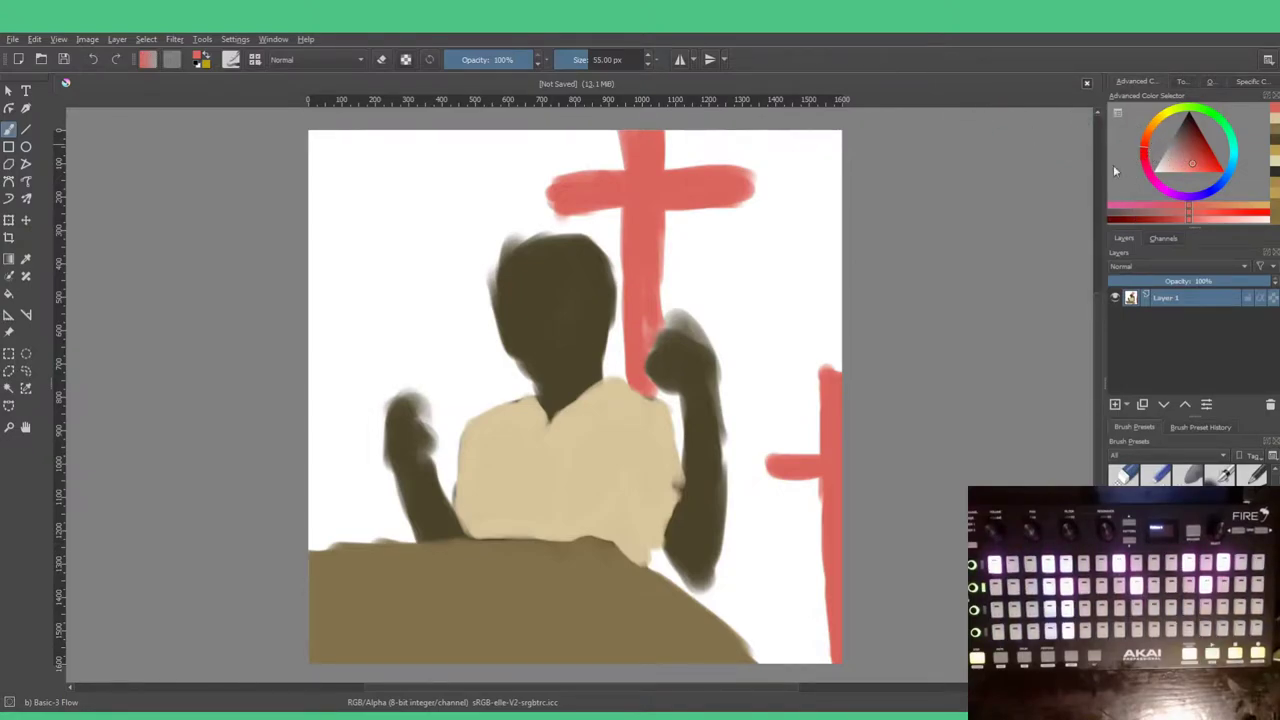
Step: Sample the head's dark olive, lighten it to a mid olive and fill in the face, leaving a dark hairline
ctrl+click(588, 300)
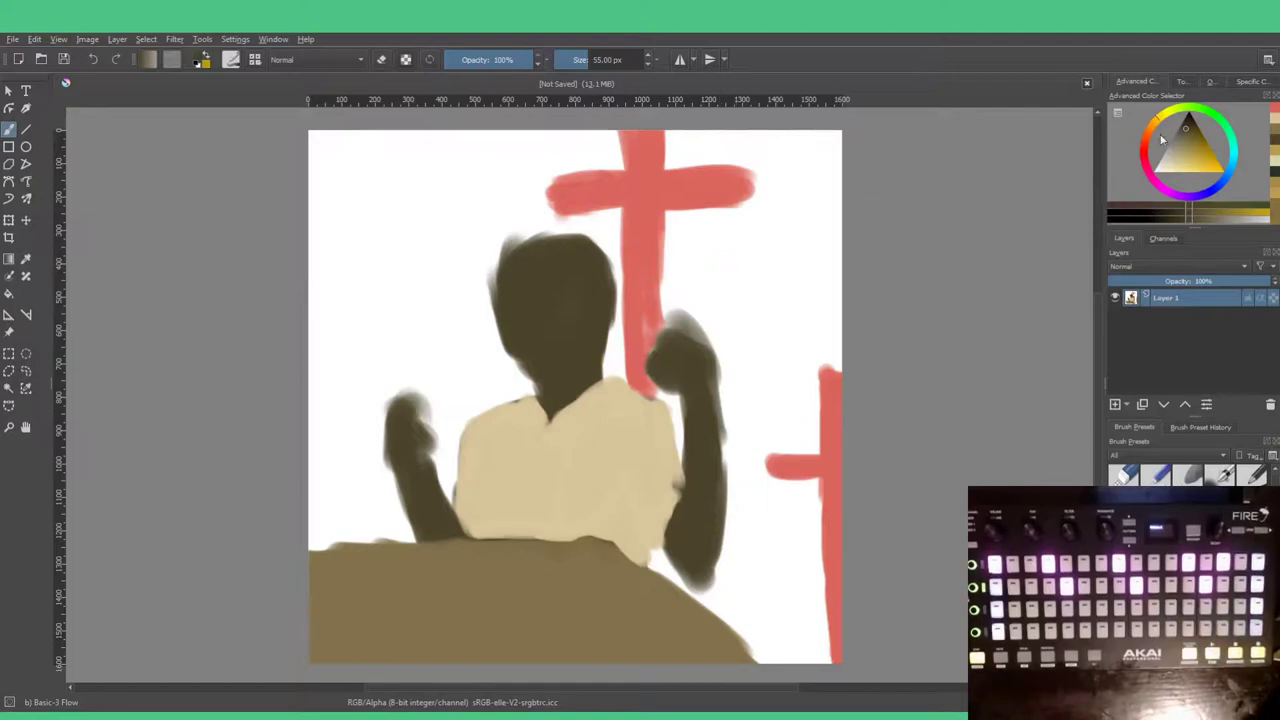
drag(1187, 130, 1187, 146)
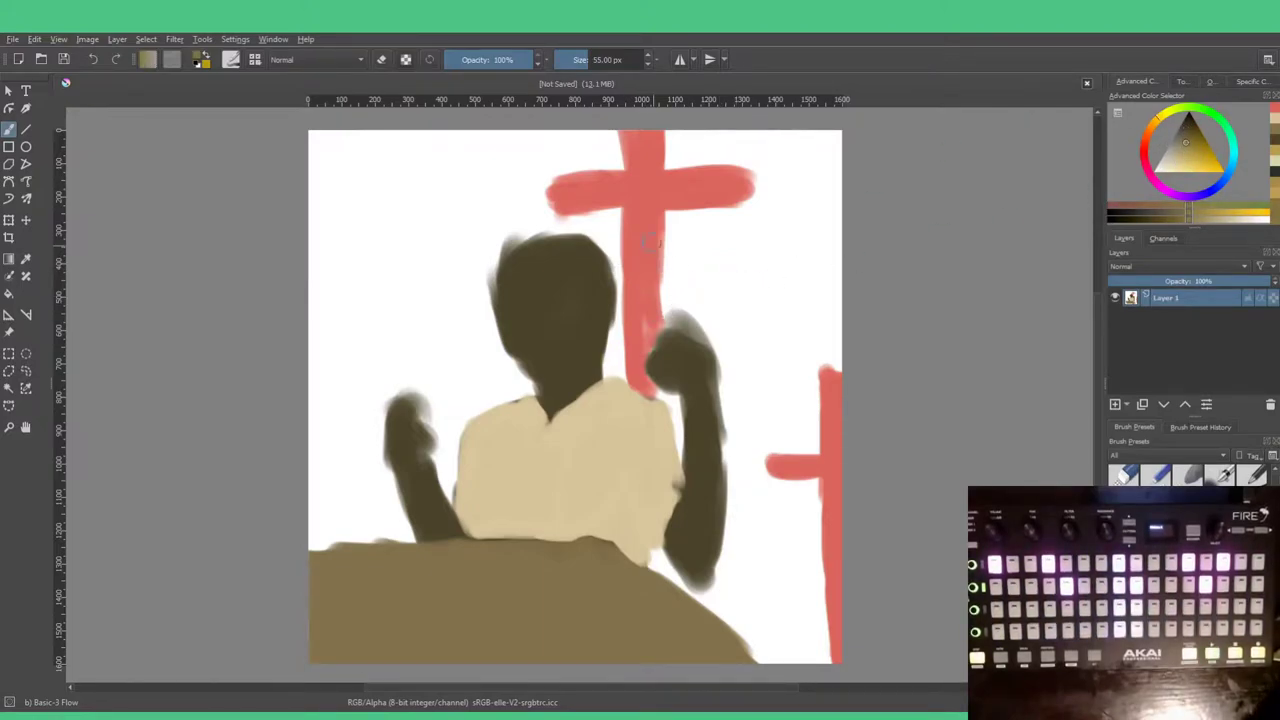
mouse_move(529, 300)
mouse_down()
mouse_move(577, 273)
mouse_move(516, 298)
mouse_move(515, 330)
mouse_move(552, 379)
mouse_move(577, 351)
mouse_move(575, 367)
mouse_move(587, 281)
mouse_move(557, 350)
mouse_move(565, 276)
mouse_move(528, 321)
mouse_move(536, 341)
mouse_move(546, 302)
mouse_up()
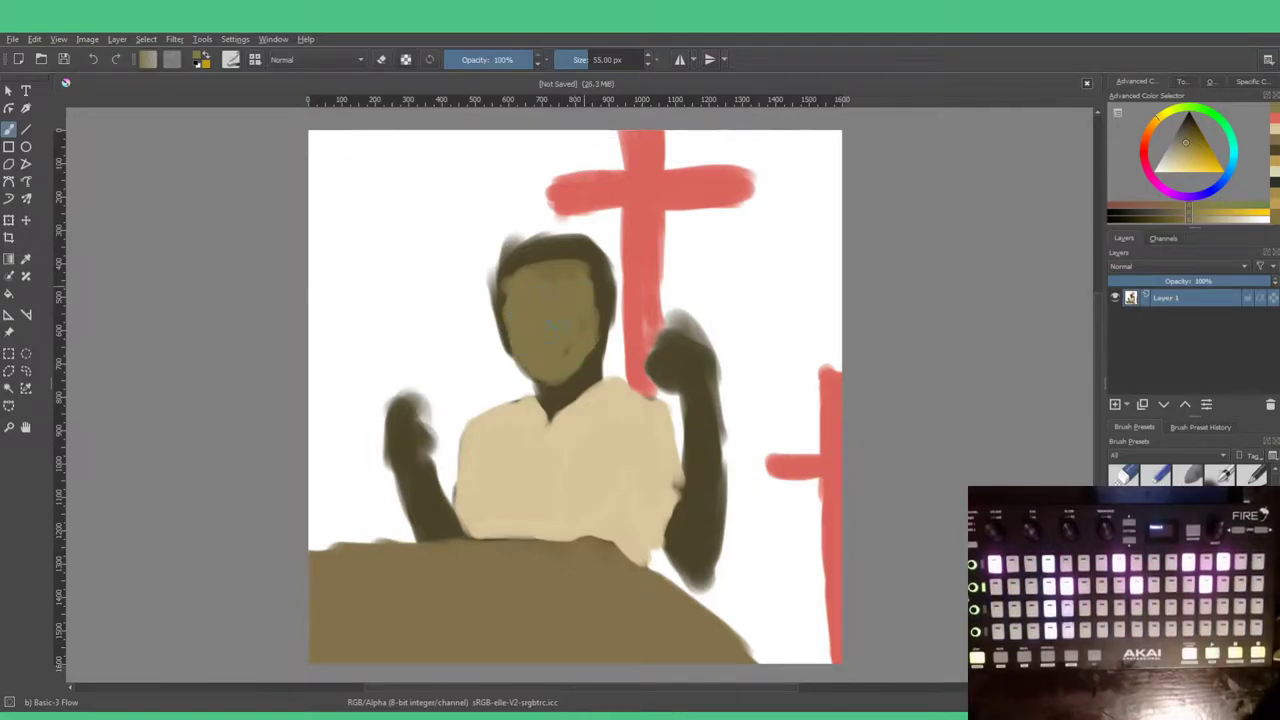
Step: Sample the dark hair colour, reduce the brush to 28 px and paint the eyebrows, eyes, nose and mouth on the face
ctrl+click(575, 247)
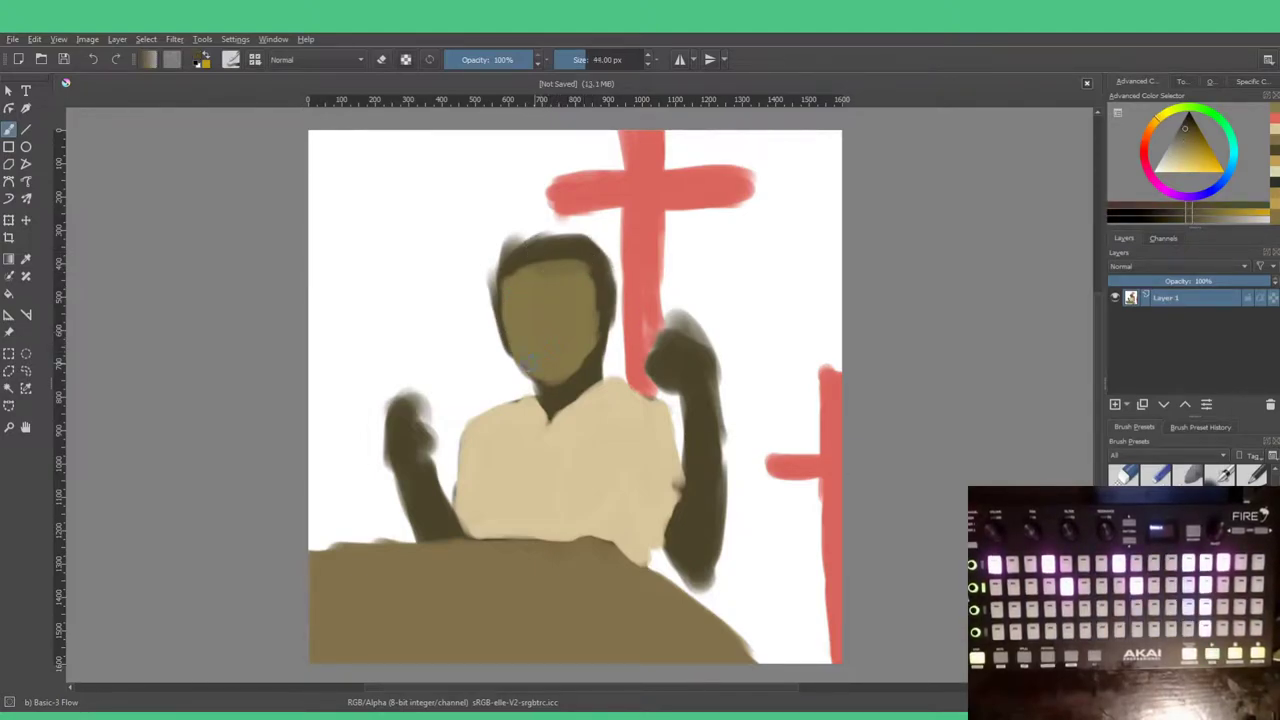
key(bracketleft)
key(bracketleft)
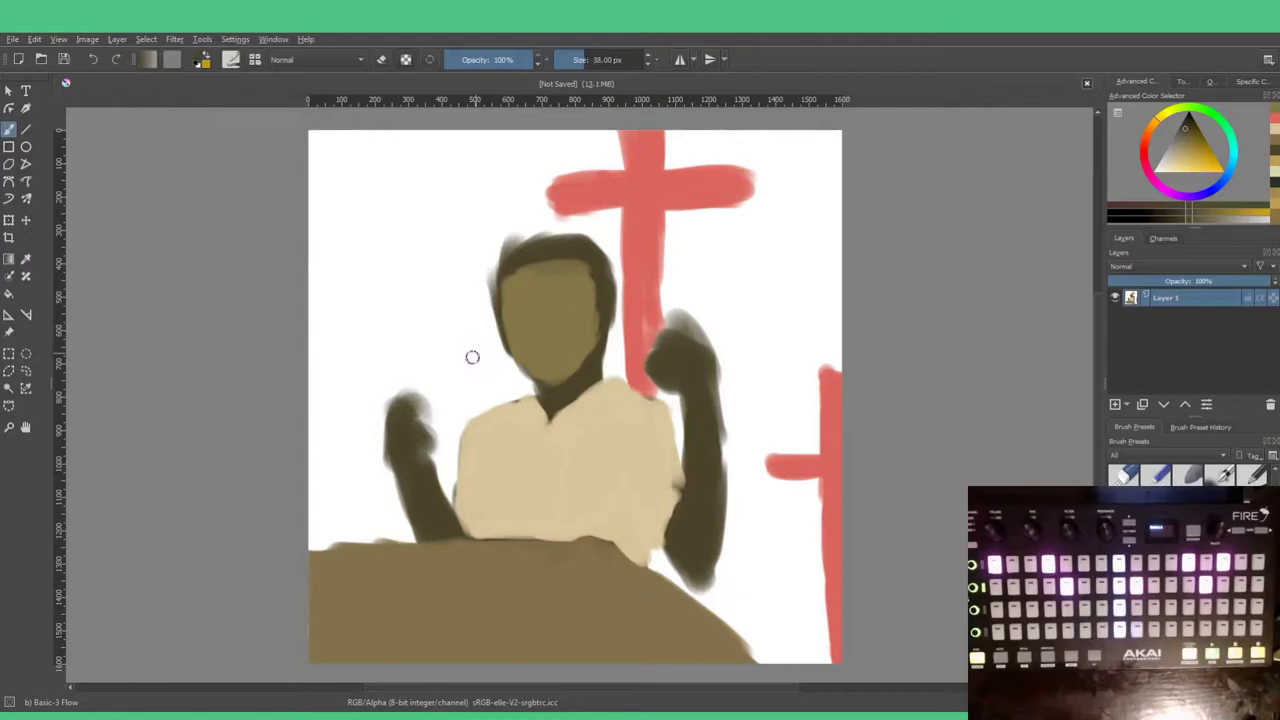
key(bracketleft)
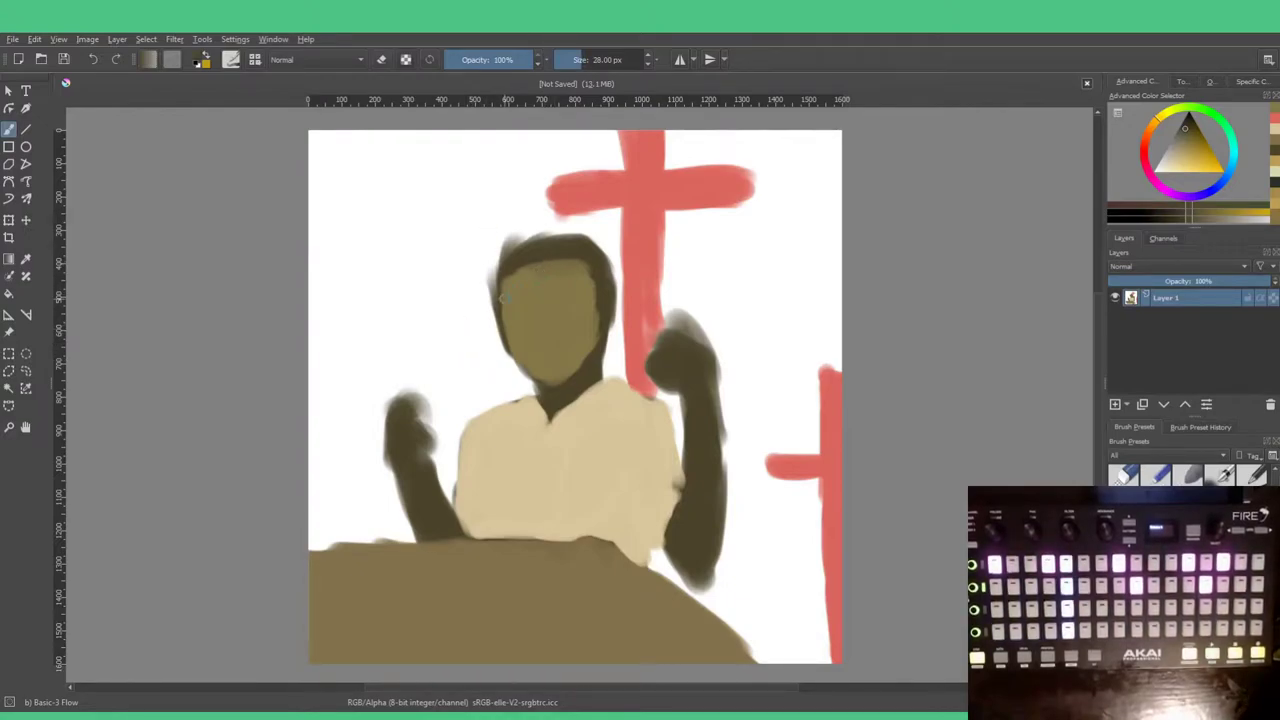
drag(556, 294, 591, 289)
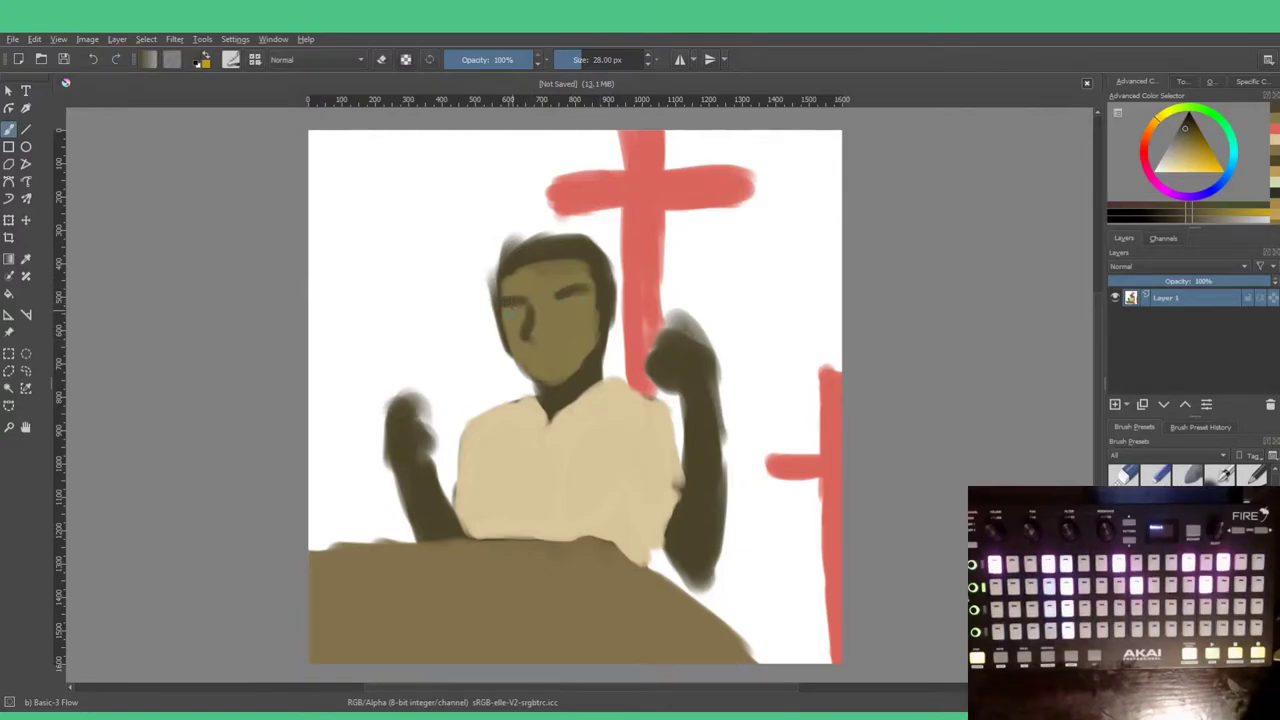
drag(562, 312, 584, 311)
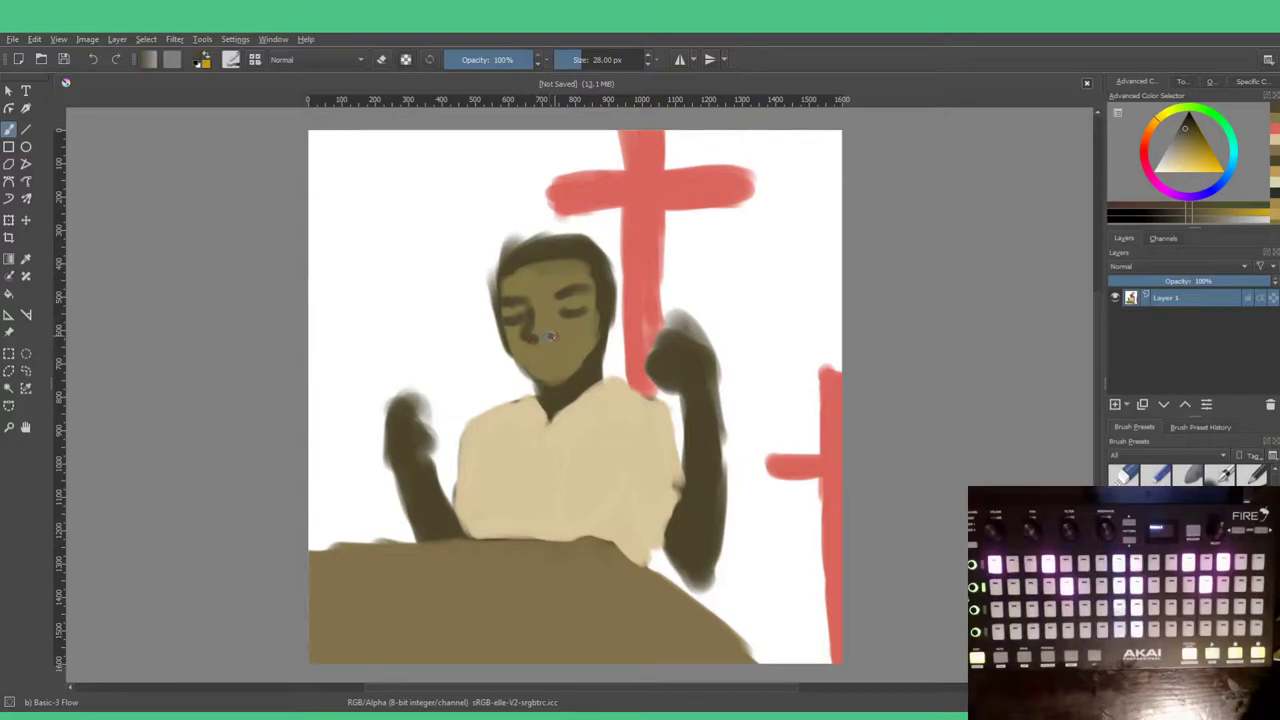
mouse_move(550, 337)
mouse_down()
mouse_move(539, 297)
mouse_move(560, 297)
mouse_move(554, 323)
mouse_move(536, 312)
mouse_move(547, 357)
mouse_move(541, 339)
mouse_move(527, 361)
mouse_move(565, 362)
mouse_up()
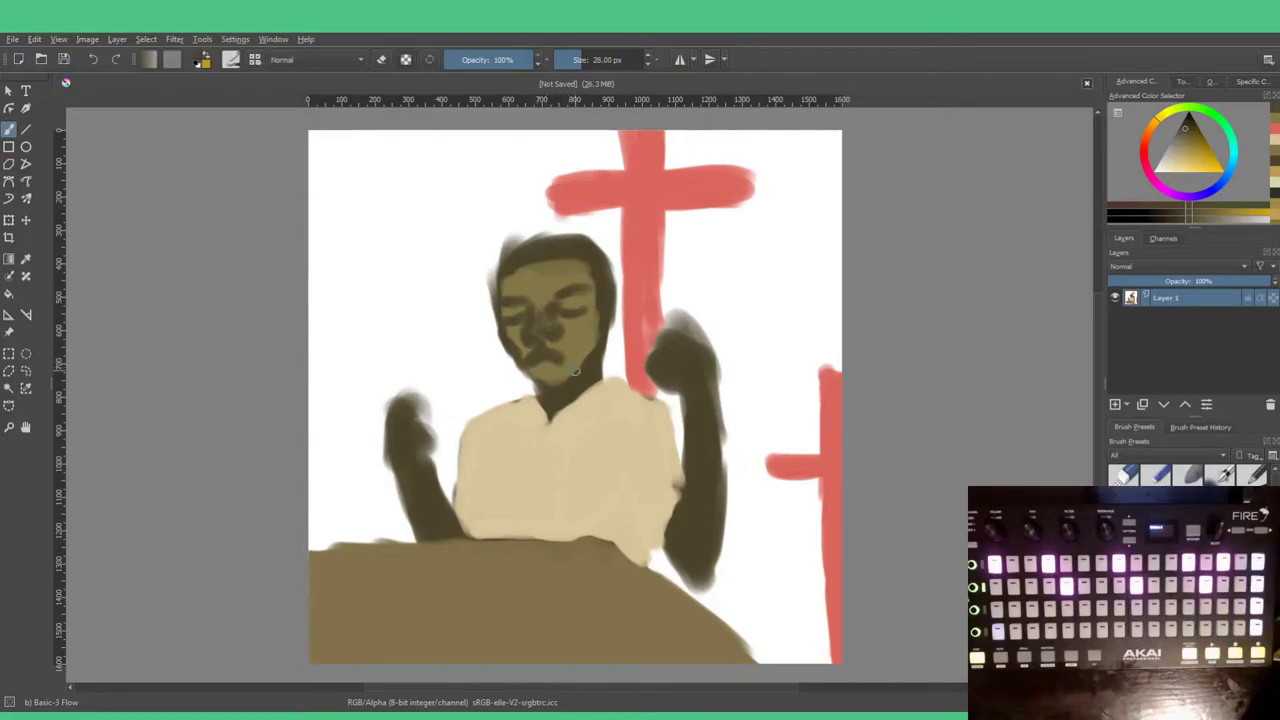
drag(567, 363, 550, 374)
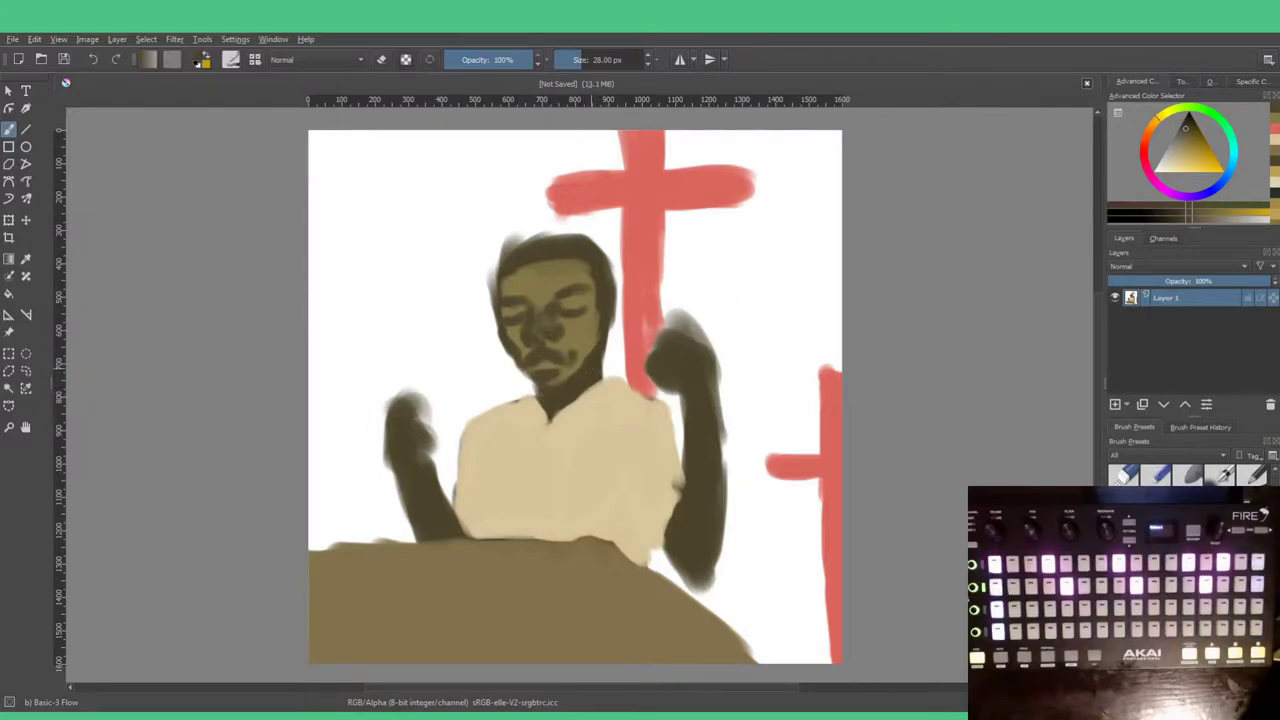
Step: Mix a dark purple shadow colour and paint it over the neck between the jaw and the collar
click(1182, 130)
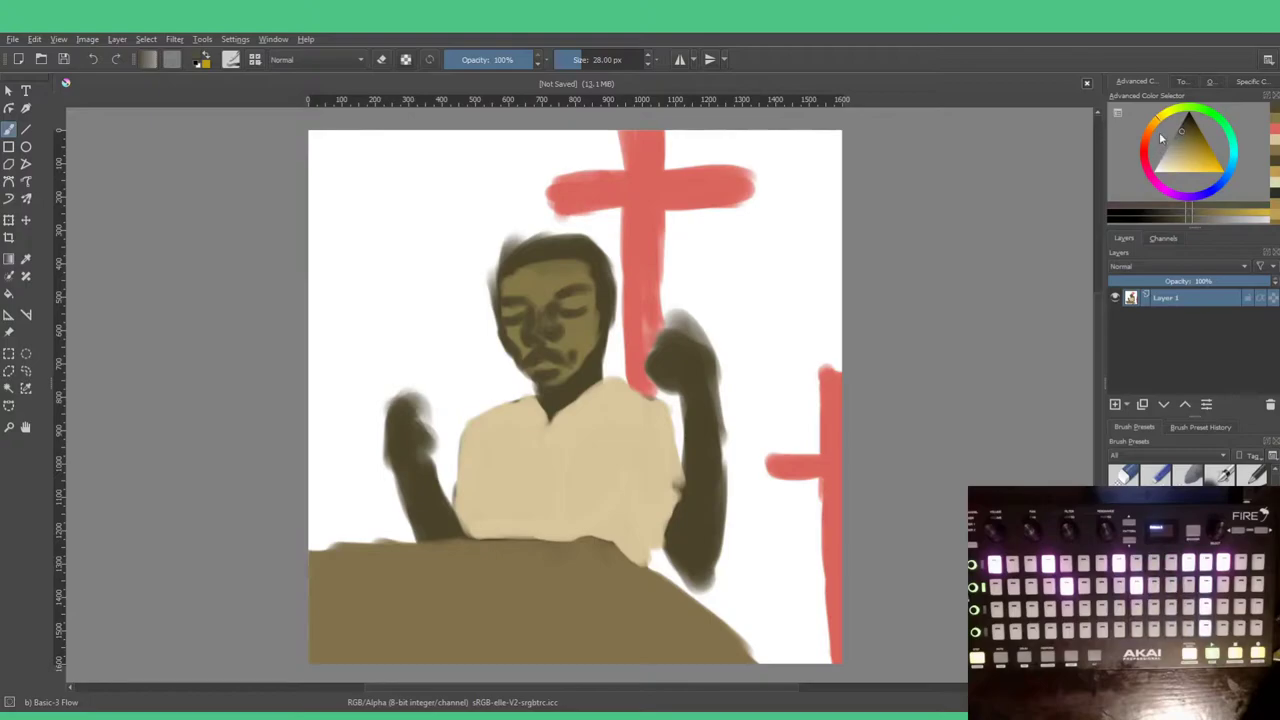
click(1185, 200)
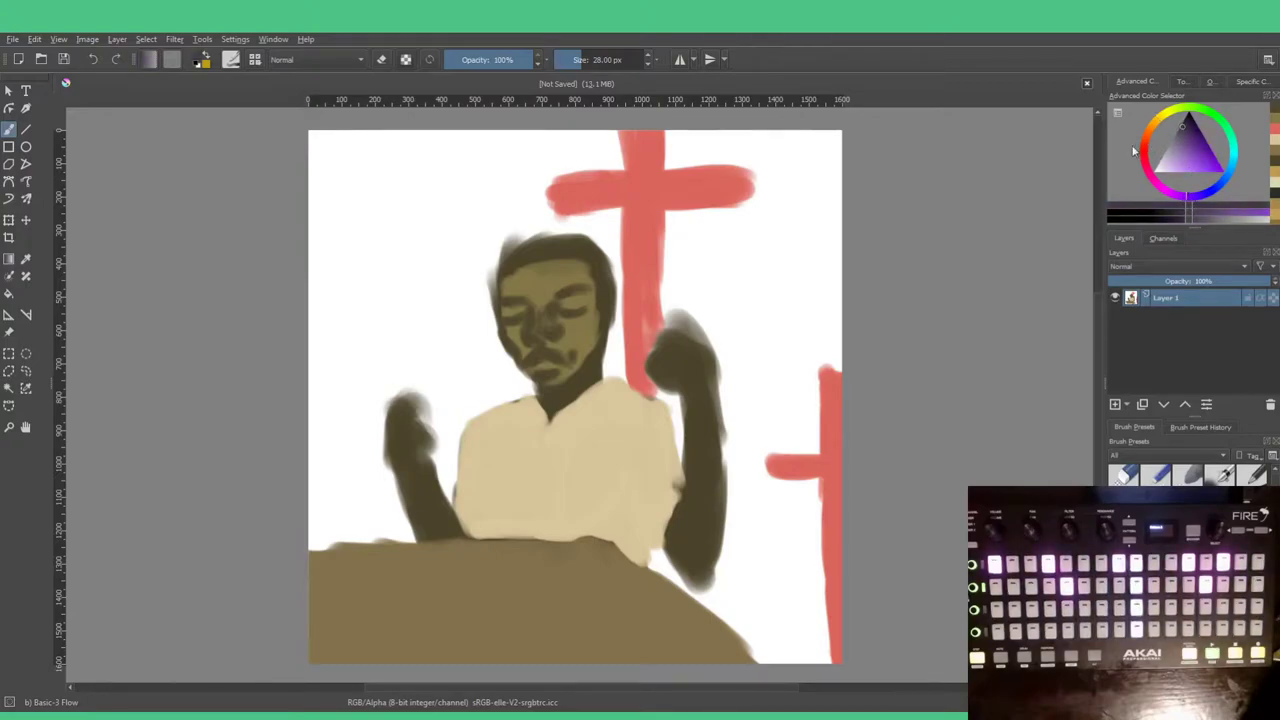
click(597, 367)
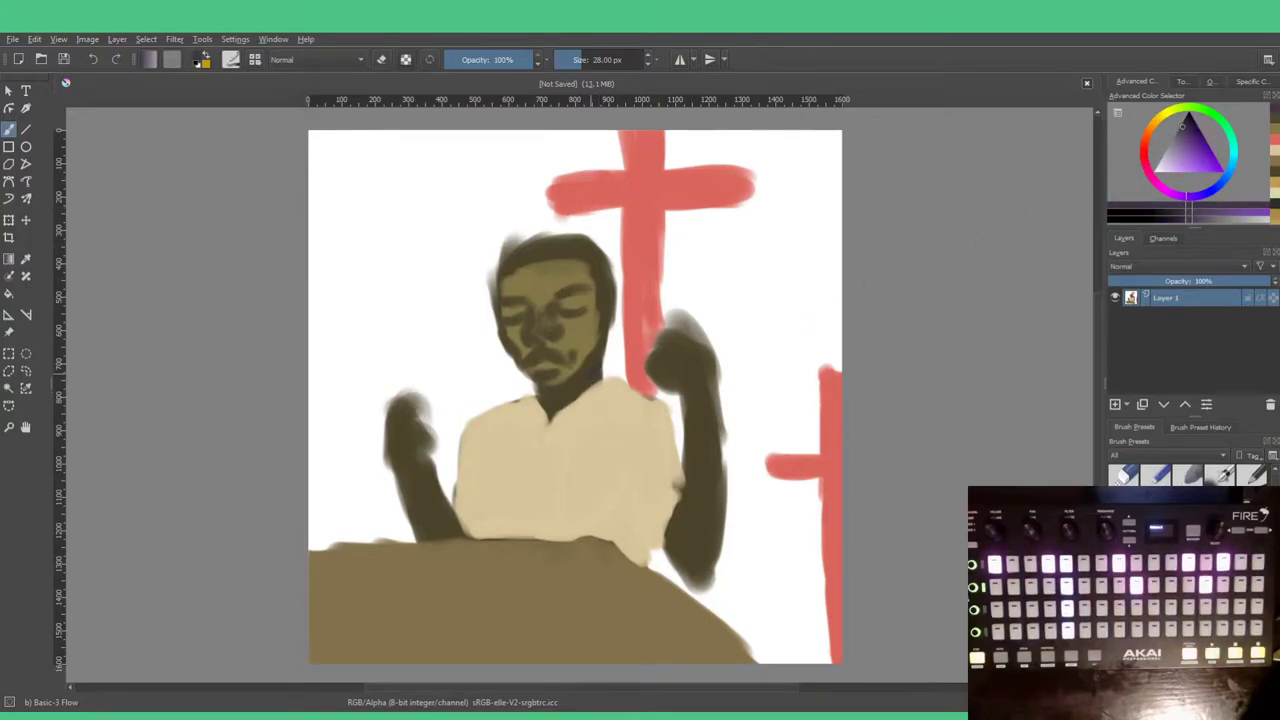
ctrl+click(593, 370)
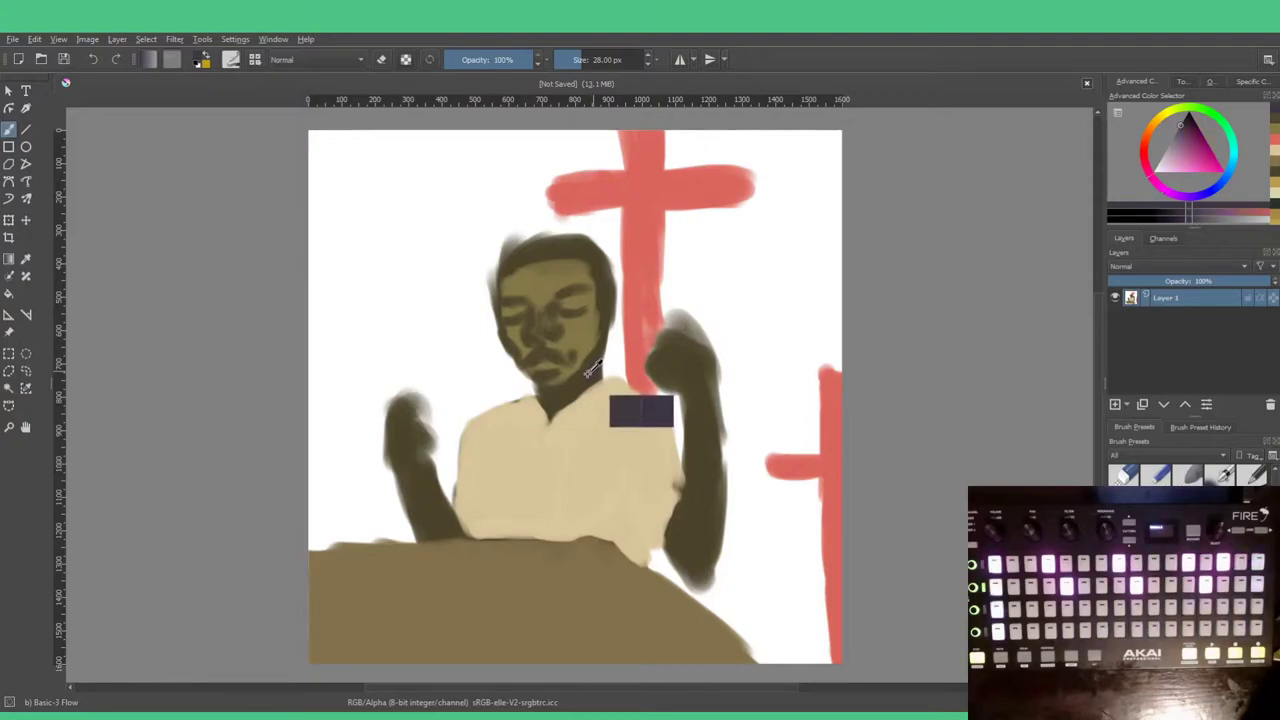
ctrl+click(588, 372)
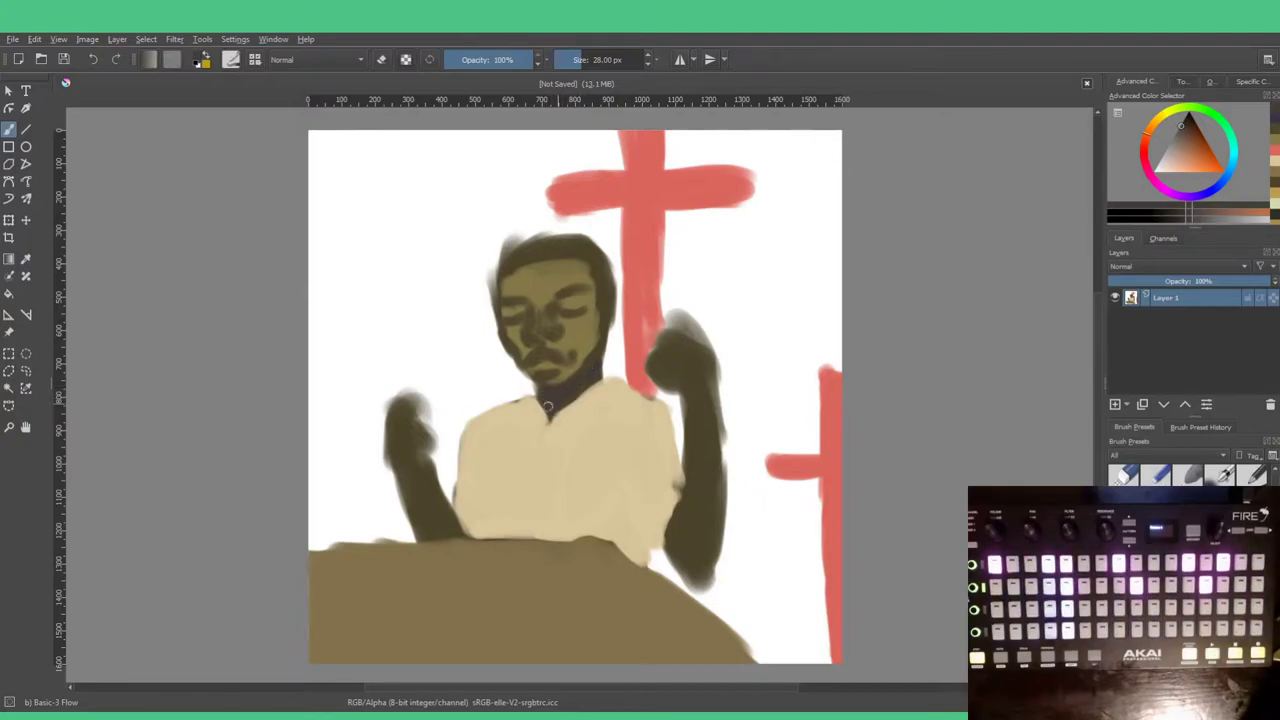
drag(589, 381, 565, 391)
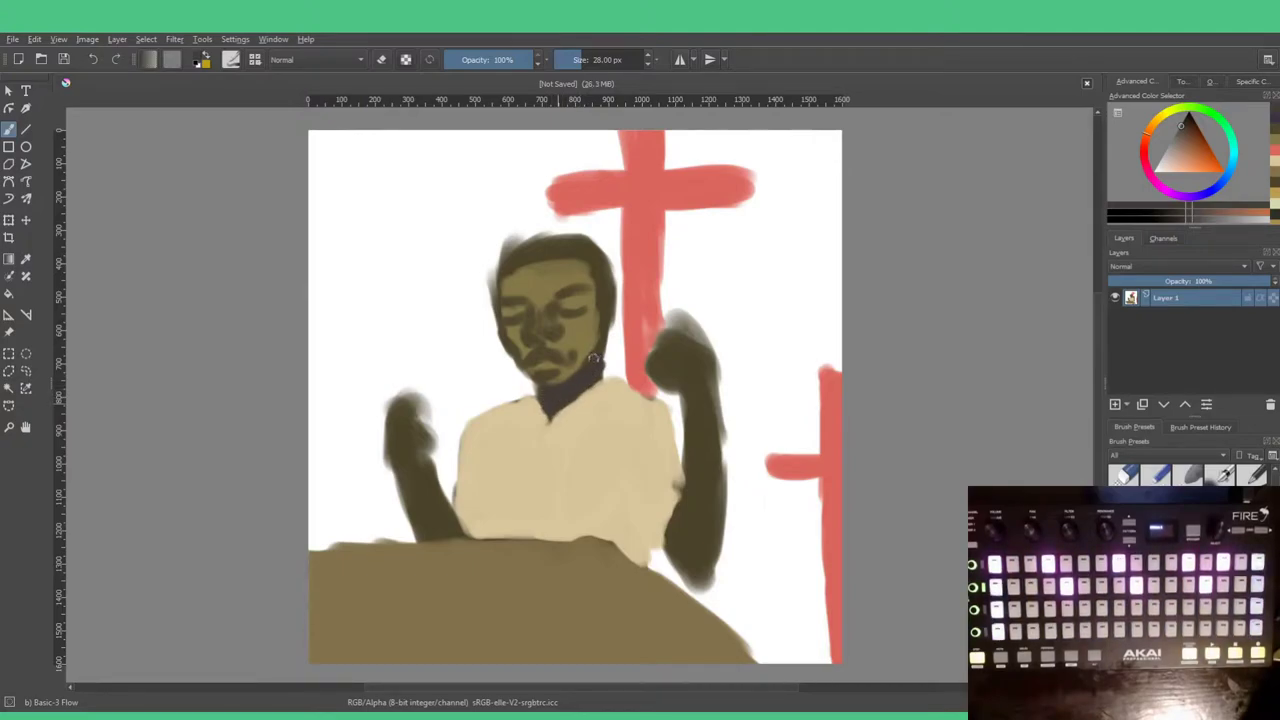
Step: Sample olive tones from the face and blend soft shading over the cheeks, temple and shaded side of the face
ctrl+click(564, 376)
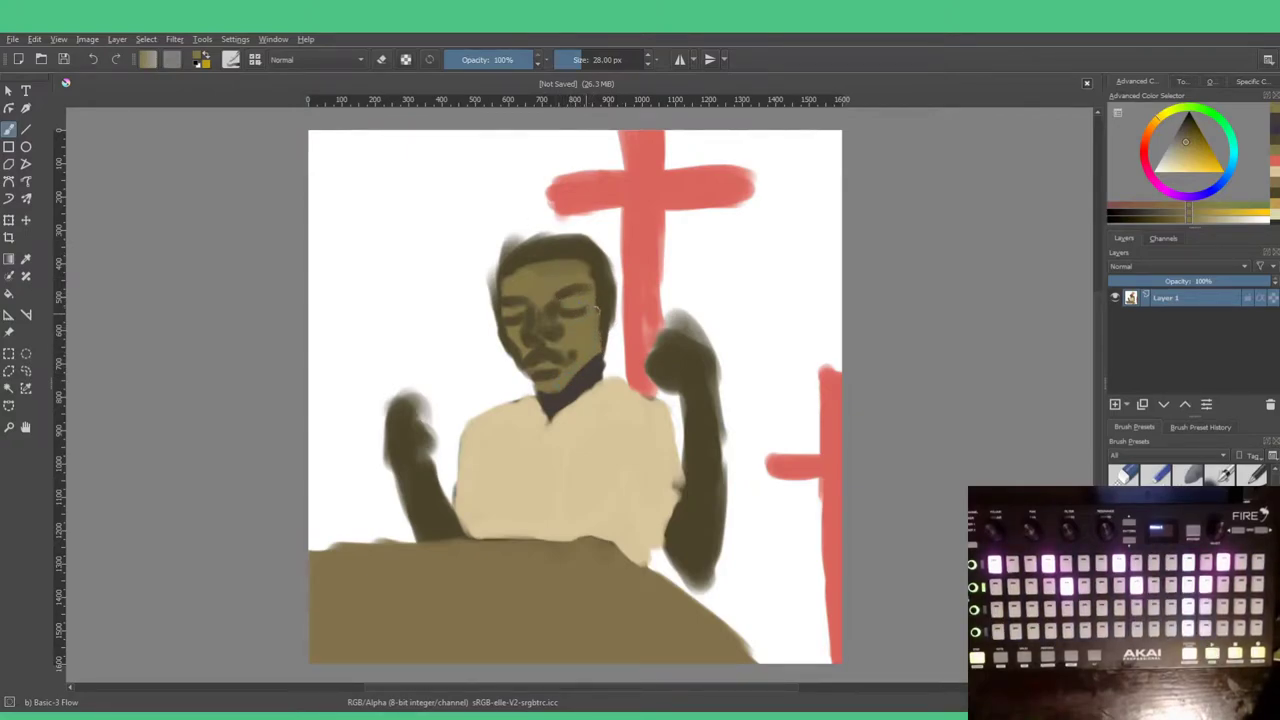
ctrl+click(573, 357)
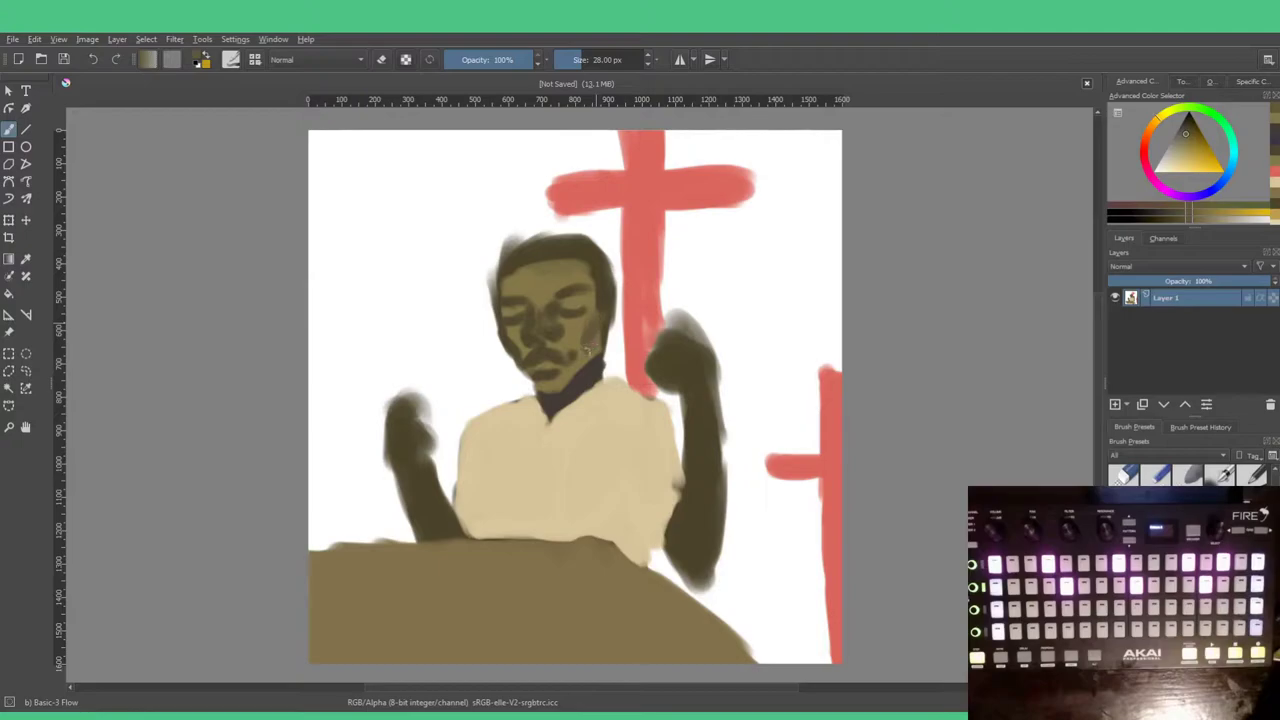
ctrl+click(591, 348)
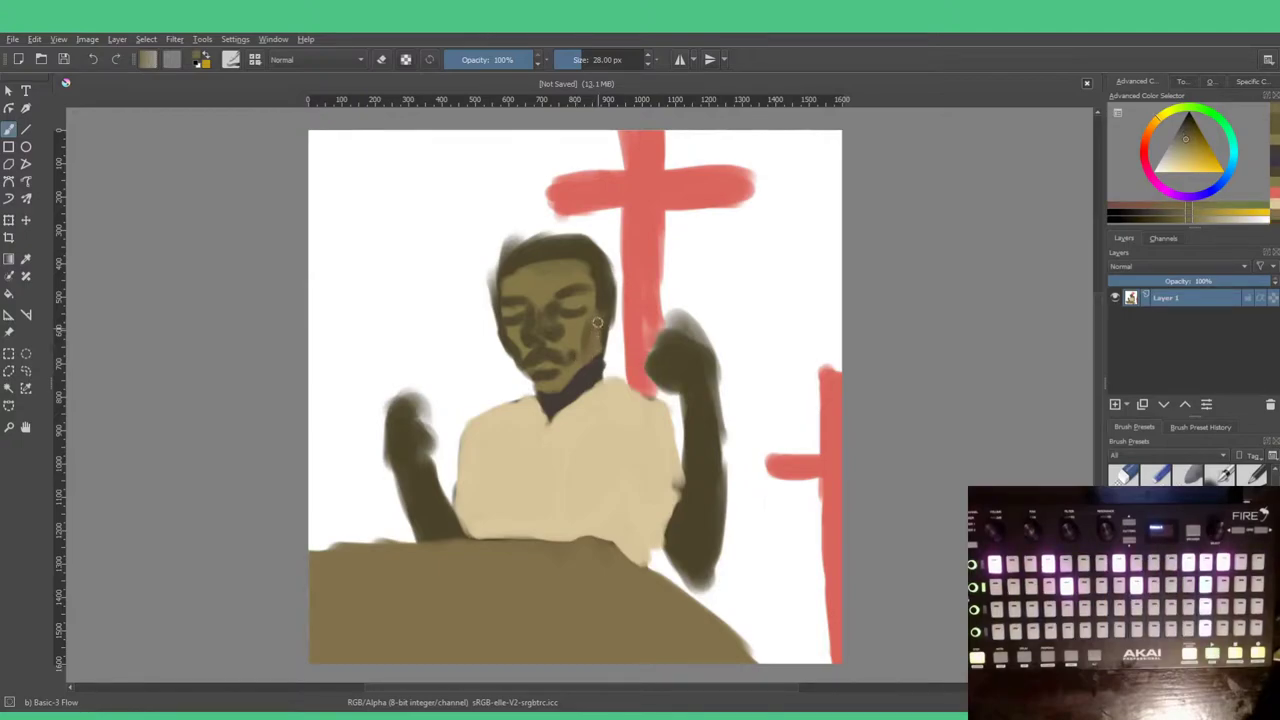
ctrl+click(603, 312)
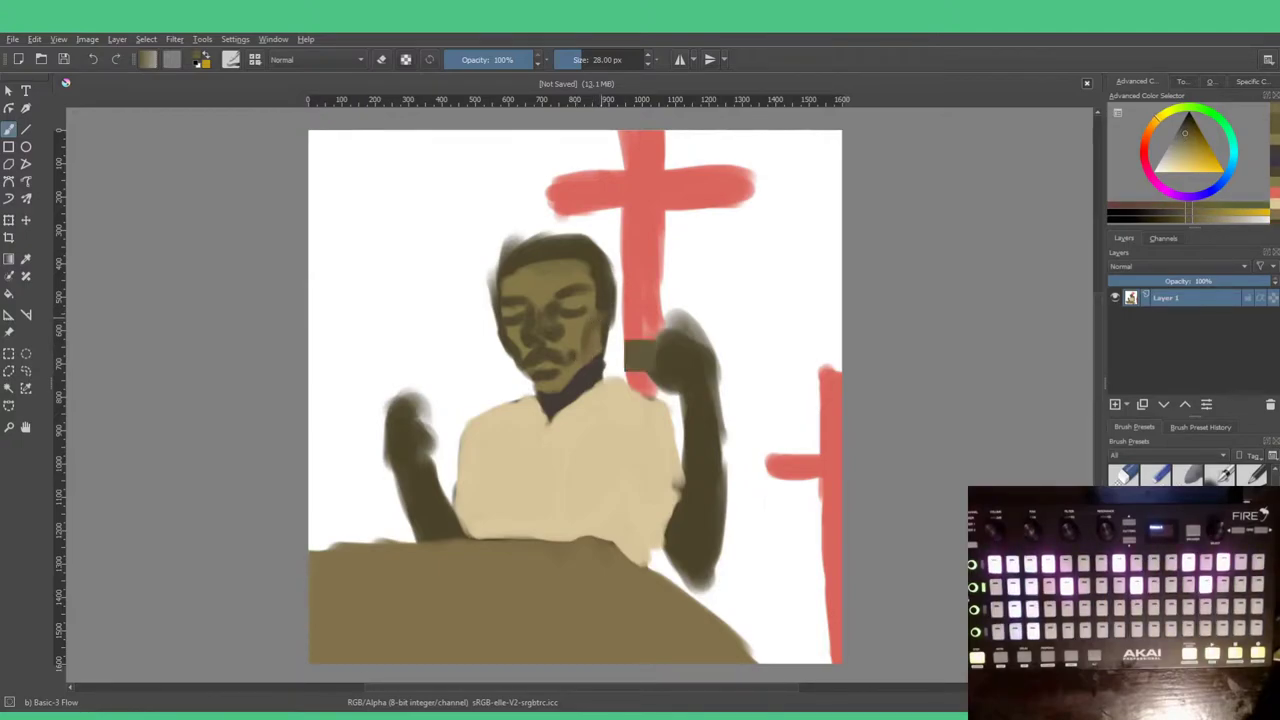
ctrl+click(588, 298)
drag(596, 295, 600, 305)
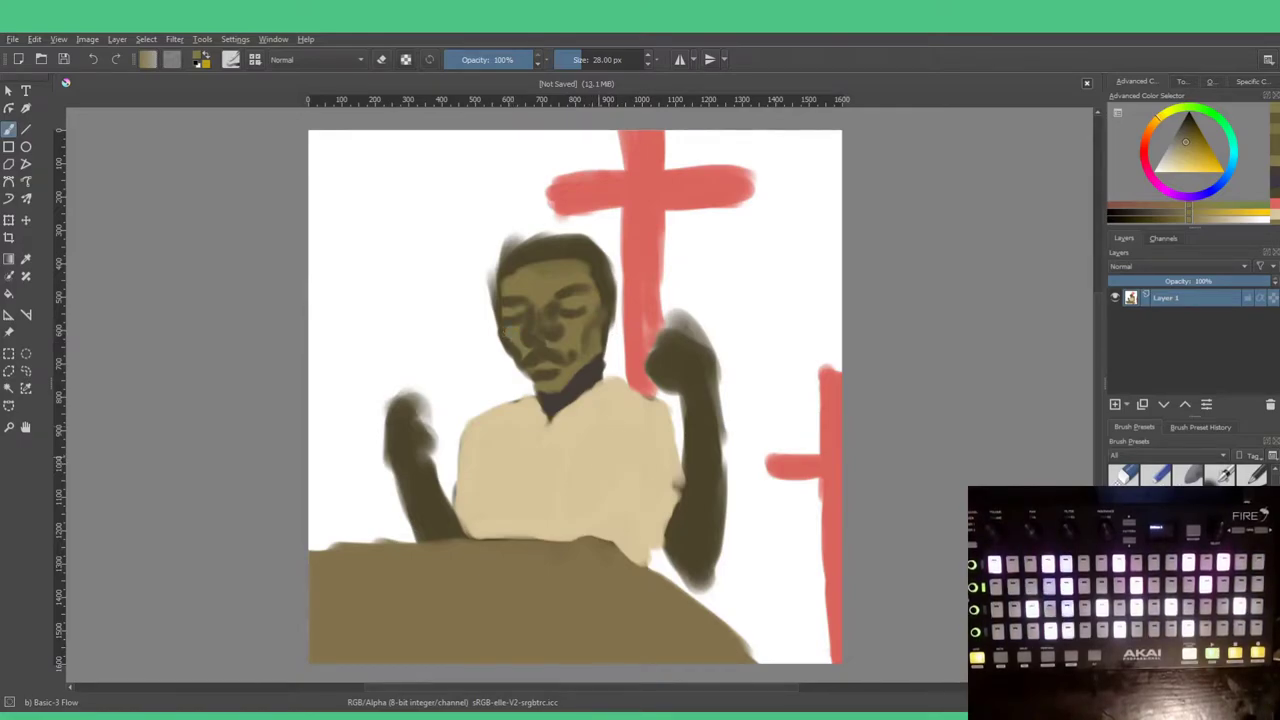
ctrl+click(582, 318)
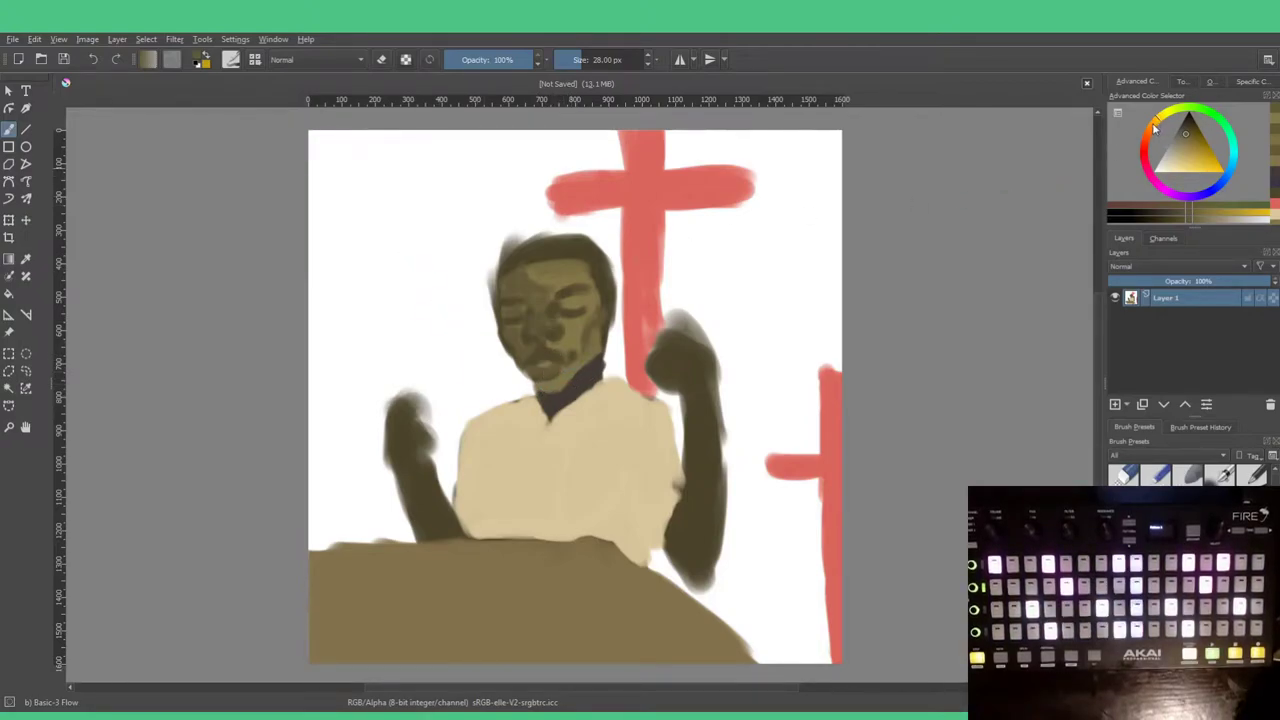
Step: Shift the sampled olive to a muted pinkish brown and paint the lips with it
click(1154, 128)
click(1189, 148)
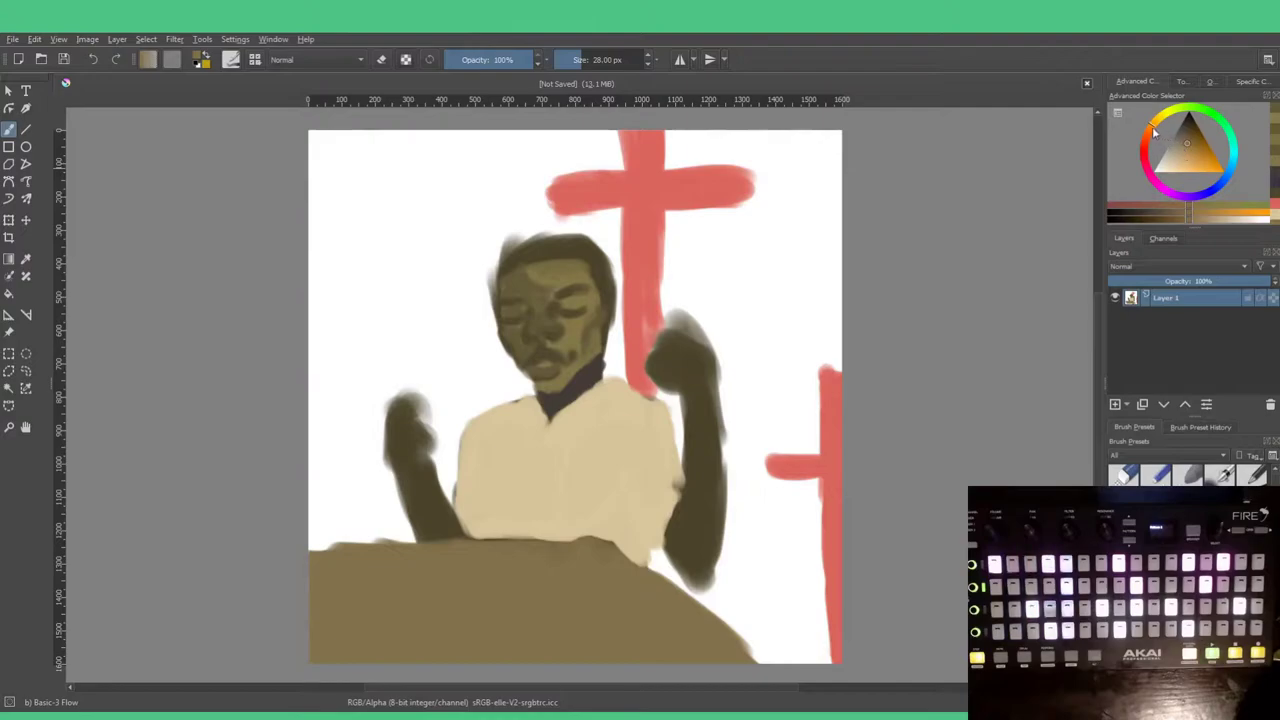
click(1183, 153)
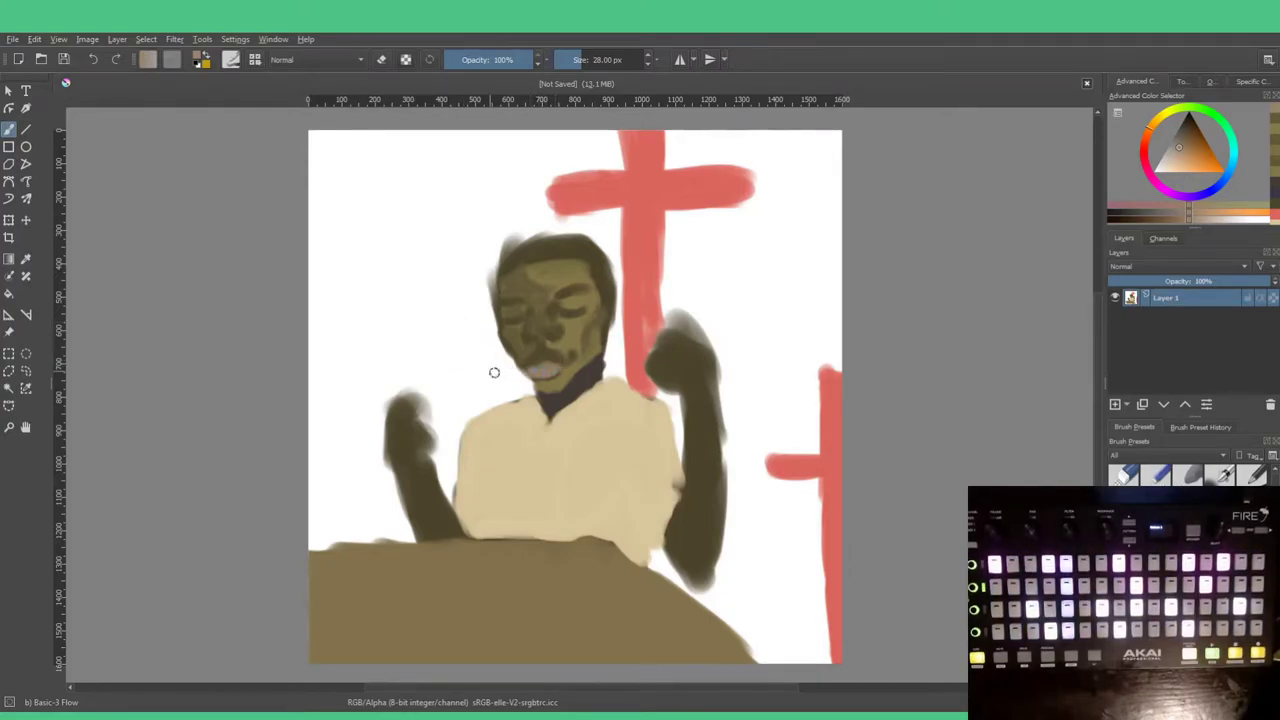
Step: Mix a pale off-white from the face's olive and paint the teeth inside the mouth, redoing the first stroke
ctrl+click(571, 331)
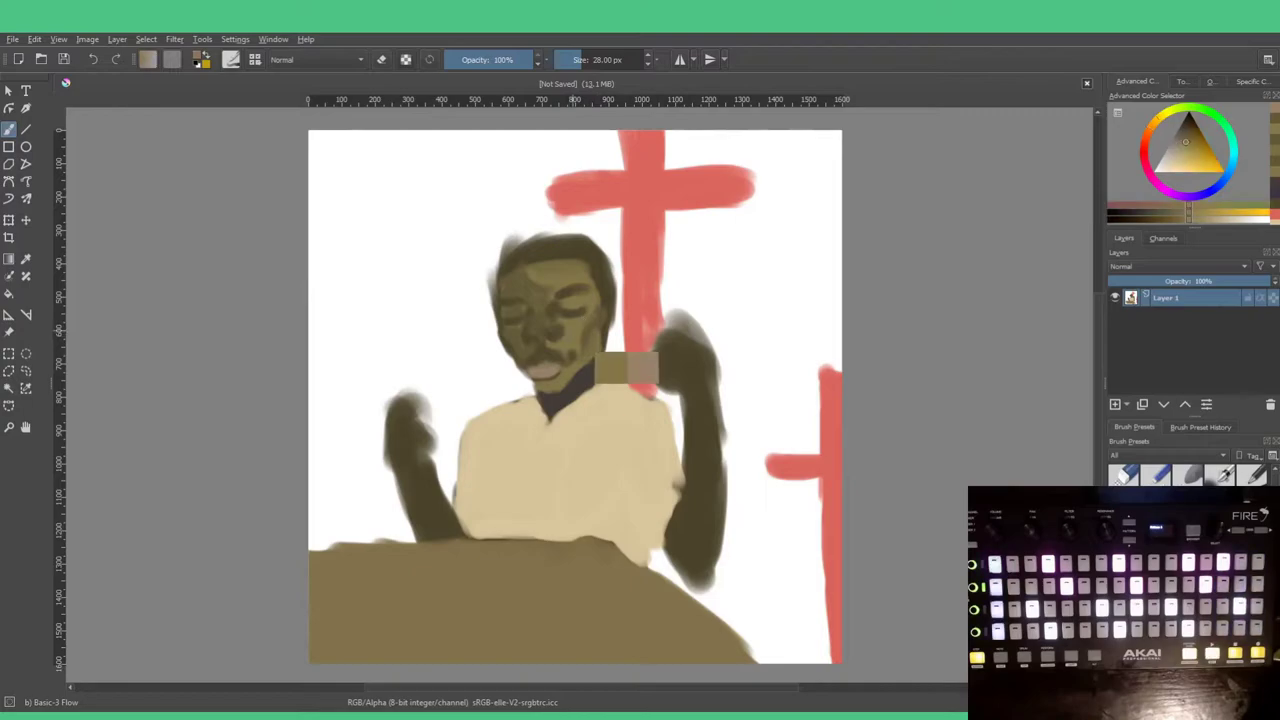
click(1168, 162)
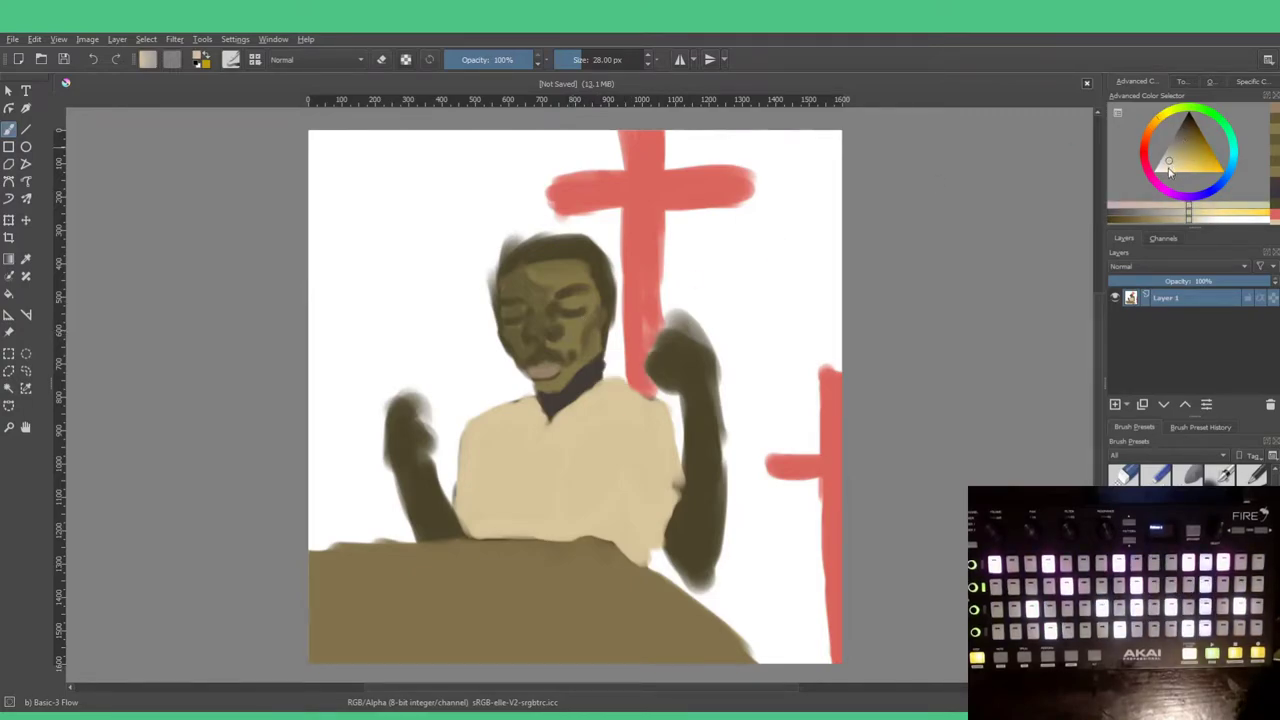
click(1166, 159)
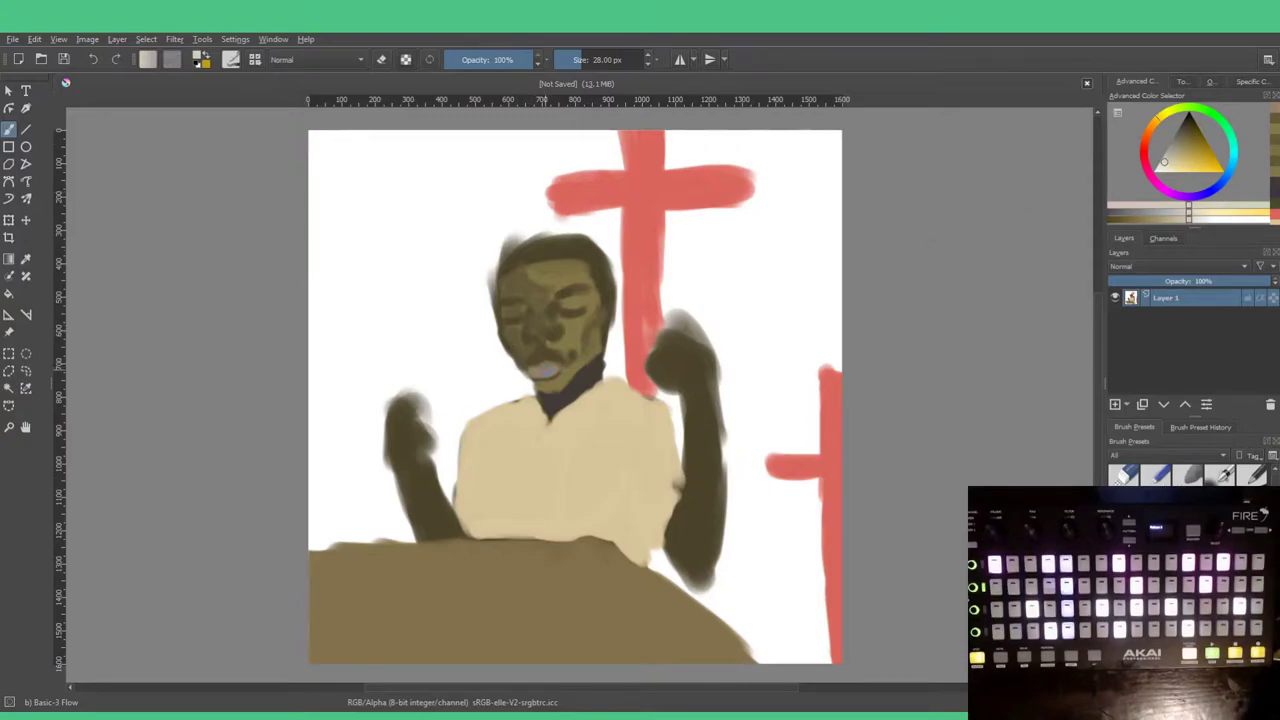
key(ctrl+z)
drag(540, 363, 553, 367)
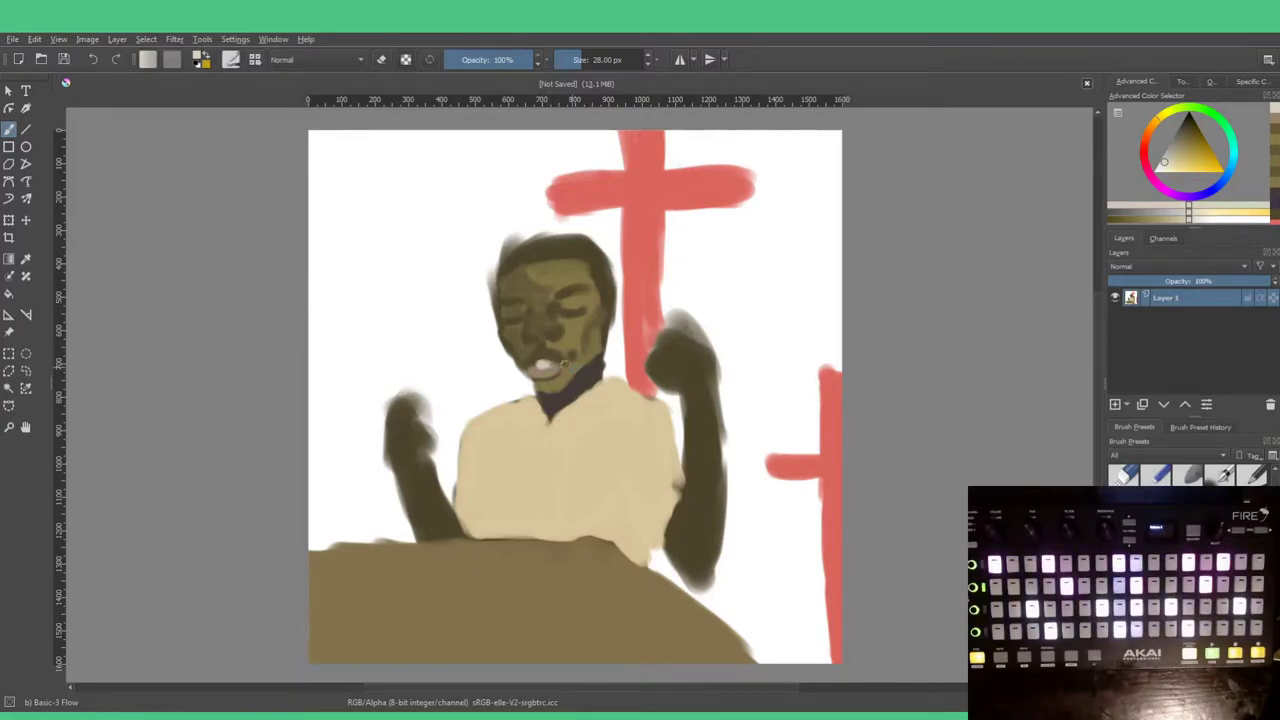
Step: Sample the dark neck shadow, set the brush to 15 px and darken the mouth outline, moustache, nostrils and chin edge
ctrl+click(579, 398)
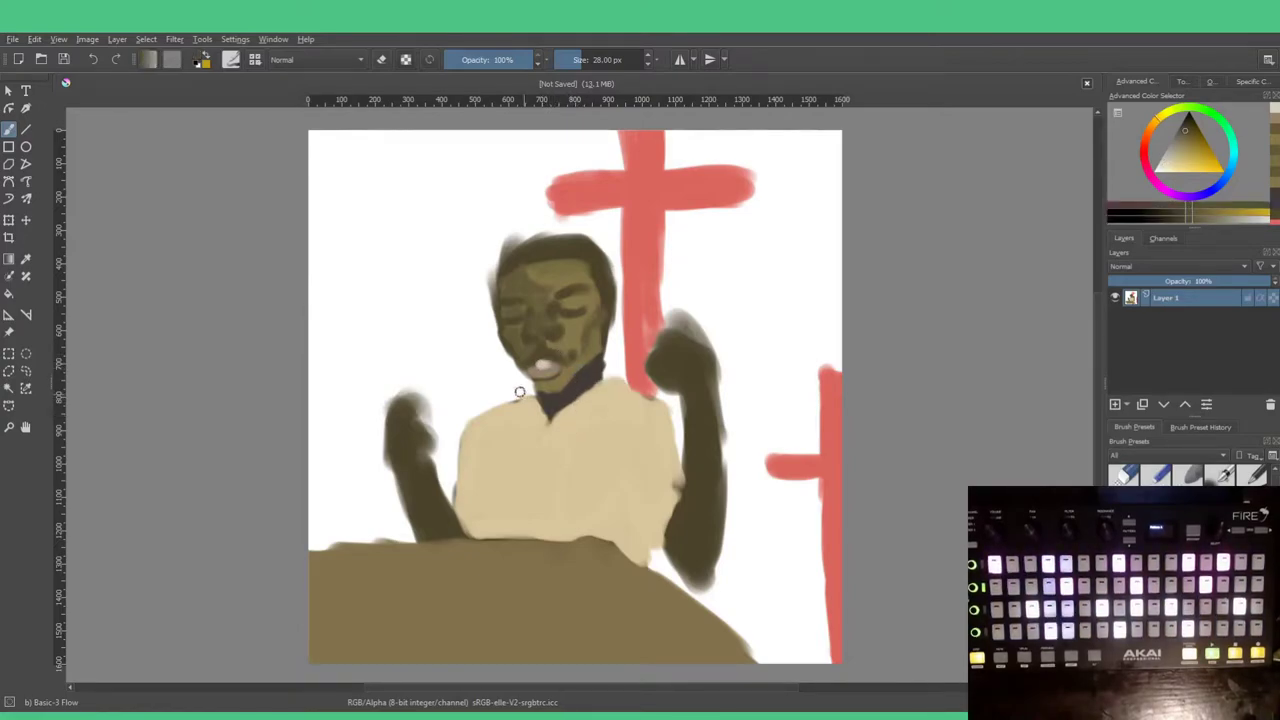
key(bracketleft)
key(bracketleft)
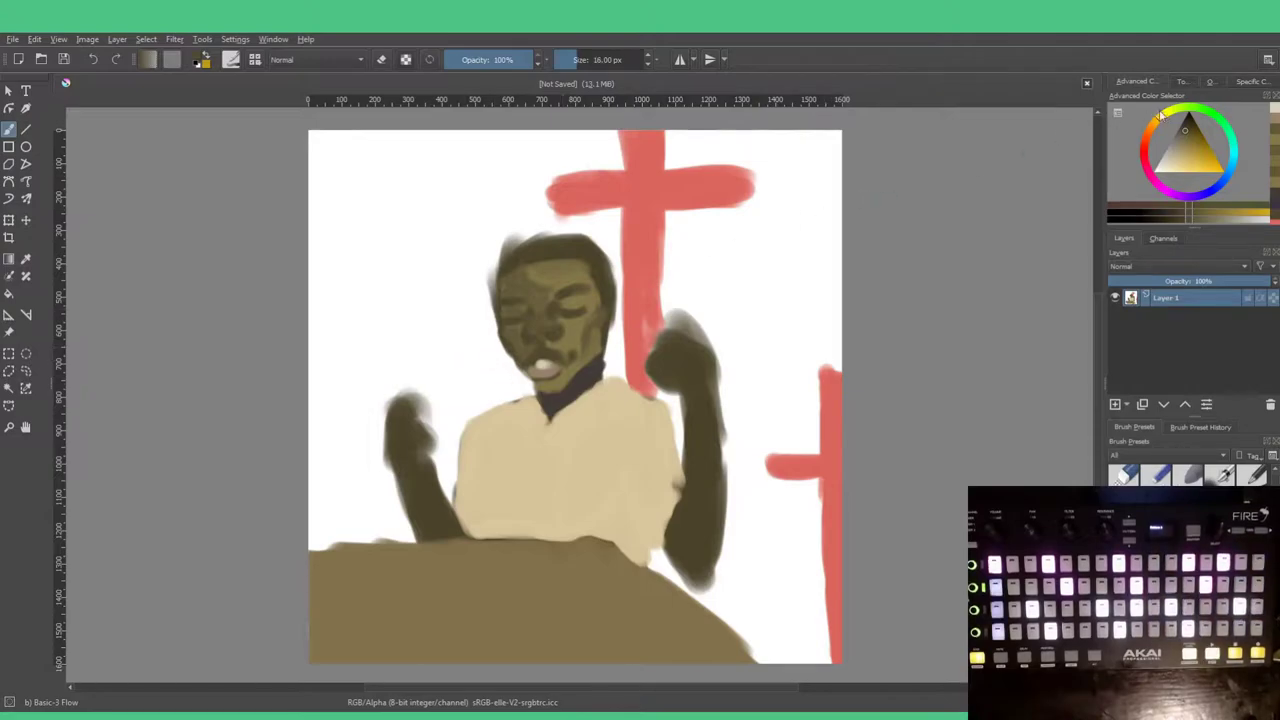
key(bracketright)
key(bracketright)
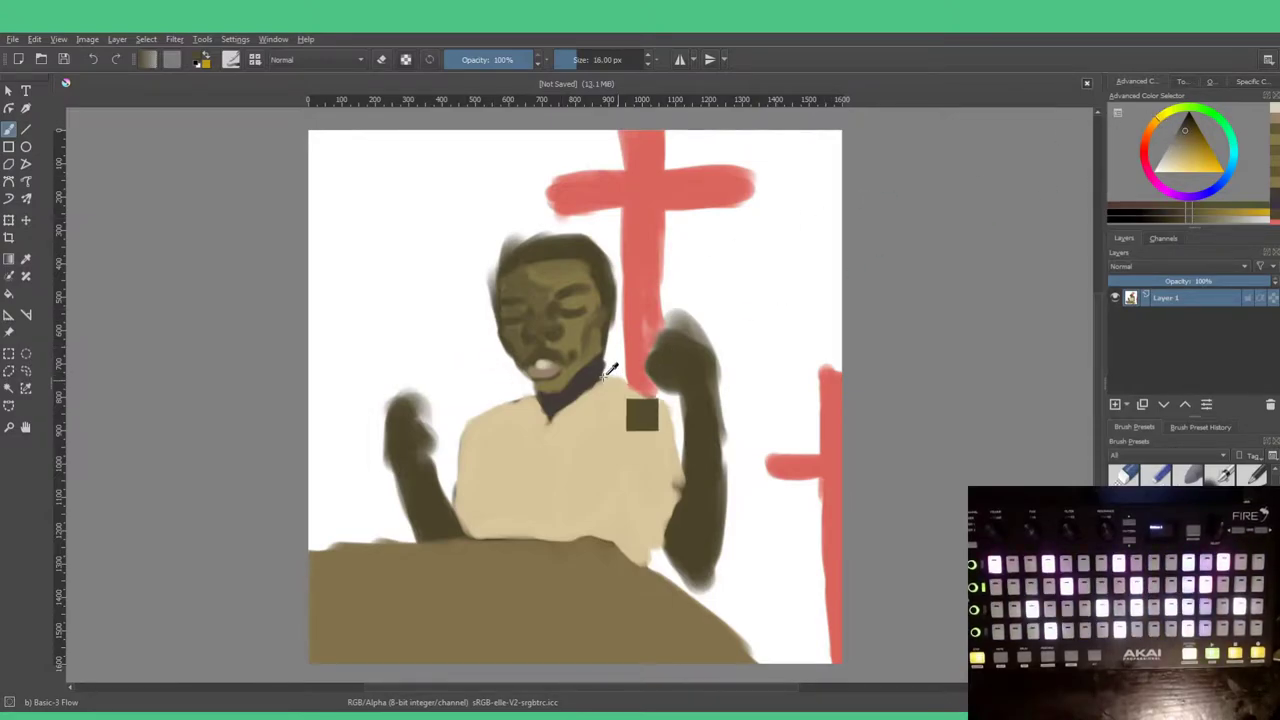
ctrl+click(585, 381)
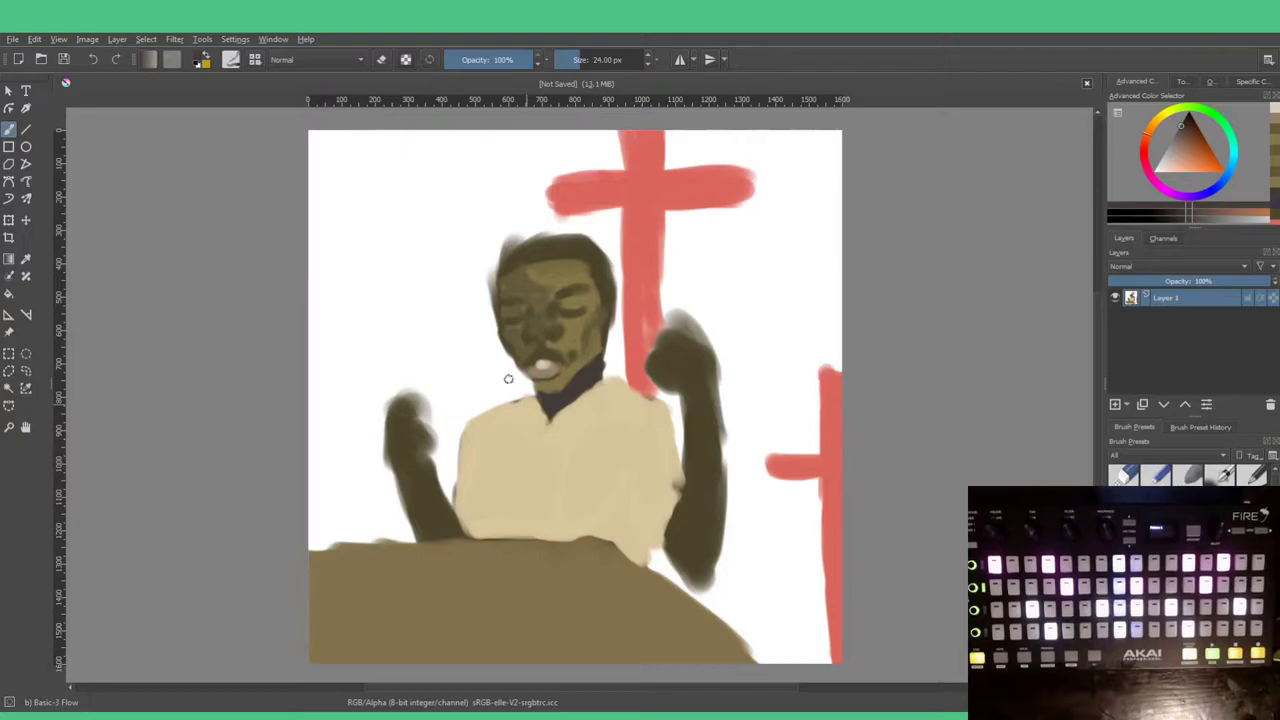
key(bracketright)
key(bracketleft)
key(bracketleft)
key(bracketleft)
key(bracketleft)
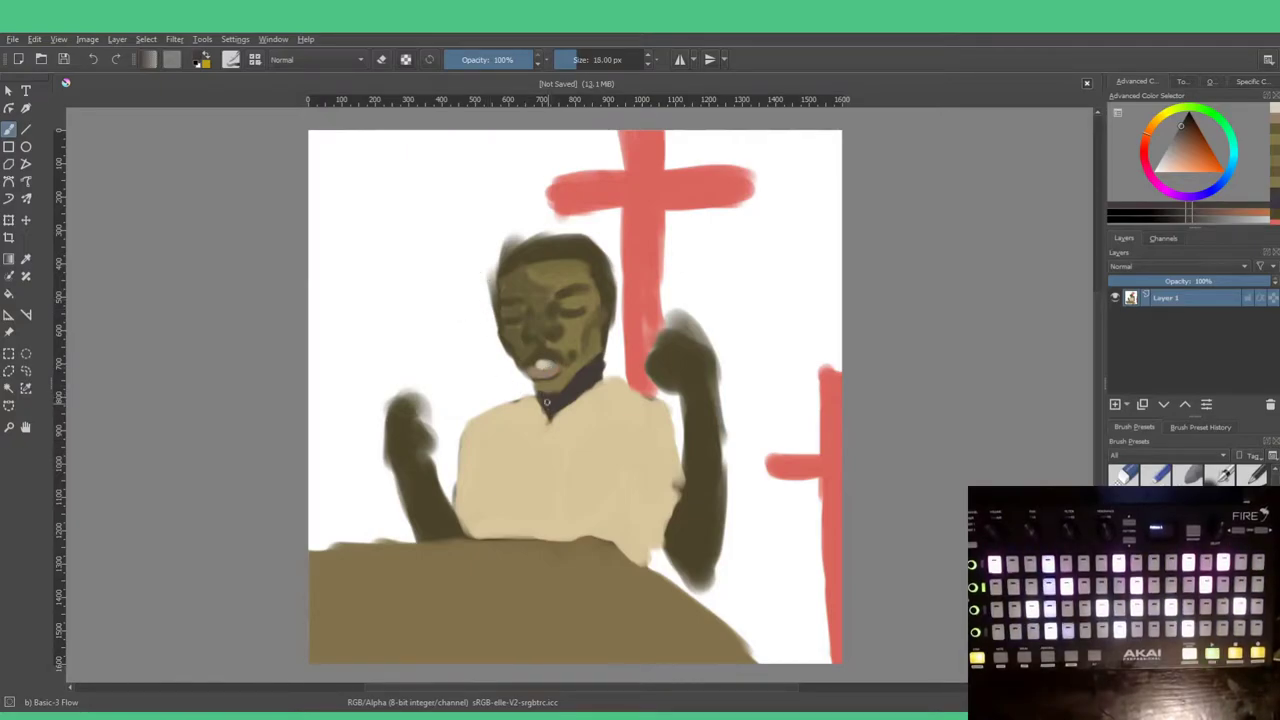
drag(555, 364, 559, 363)
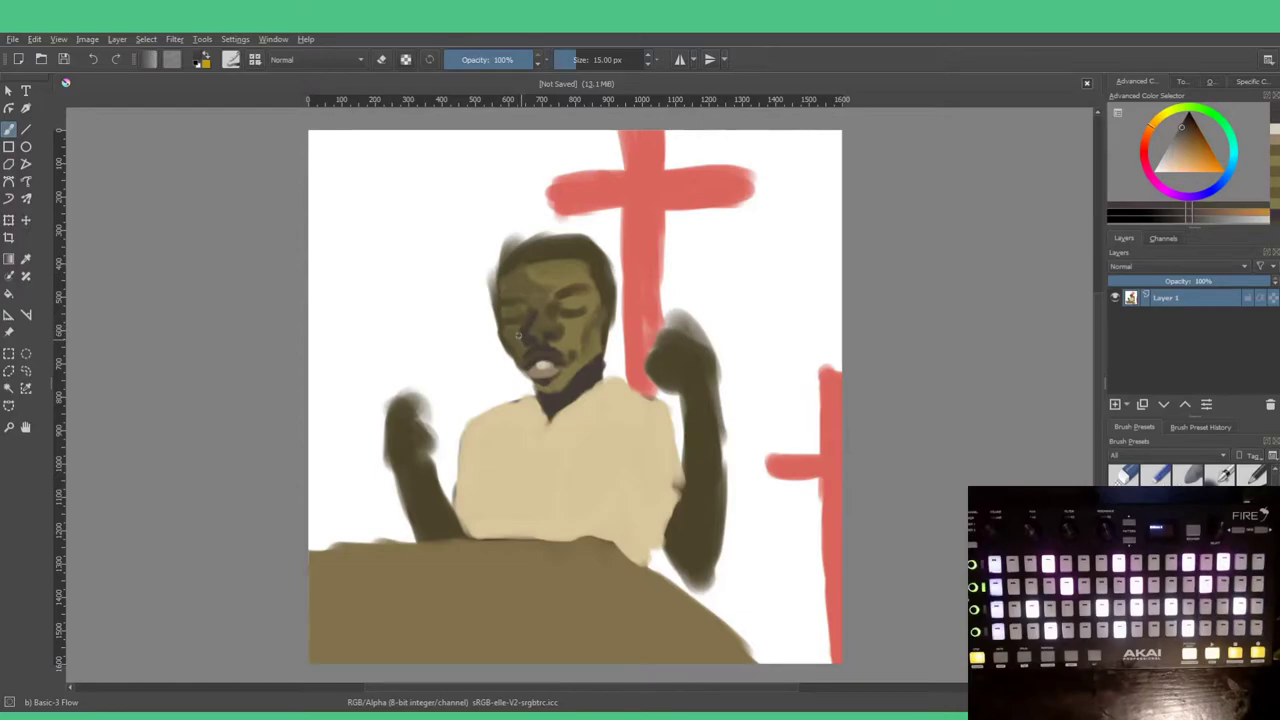
Step: Sample the face's shadow tones, enlarge the brush to 24 px and deepen the eyebrows, eye sockets and nose shadow
ctrl+click(516, 337)
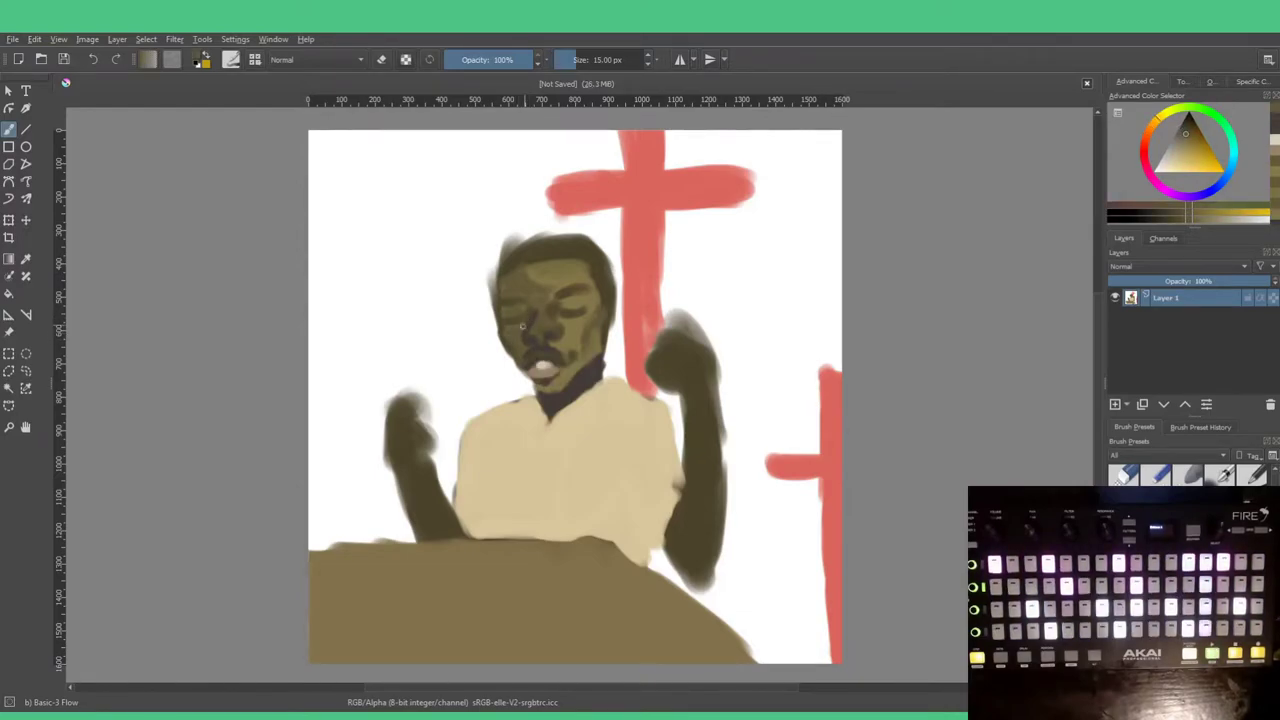
ctrl+click(533, 314)
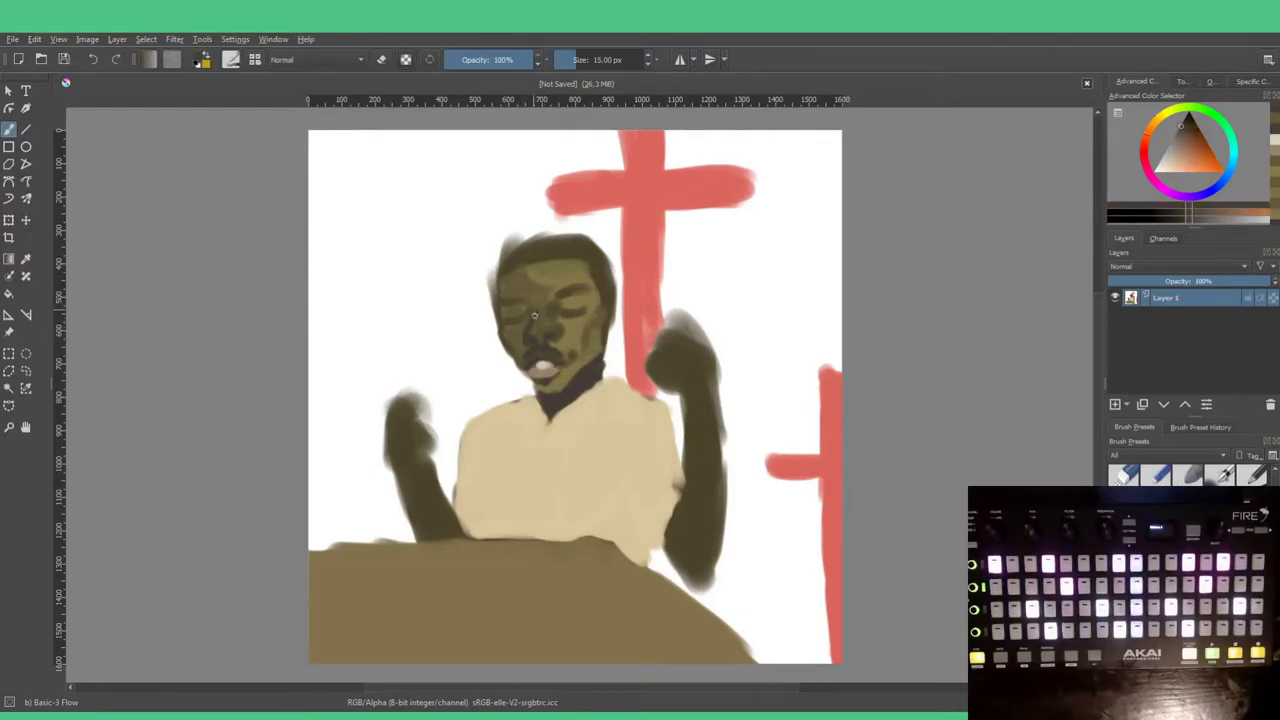
key(bracketright)
key(bracketright)
key(bracketright)
key(bracketright)
key(bracketright)
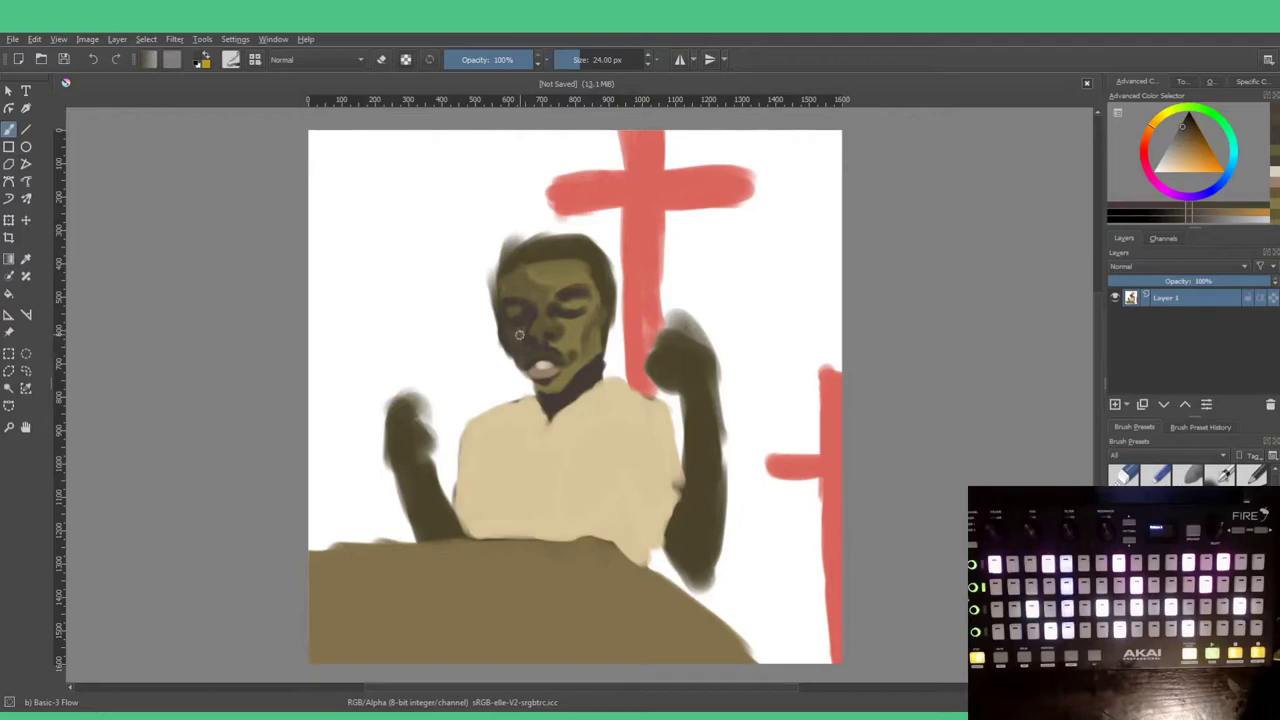
Step: Sample dark tones around the face and rework the shadows on the chin, temple and shaded cheek
ctrl+click(556, 382)
ctrl+click(549, 380)
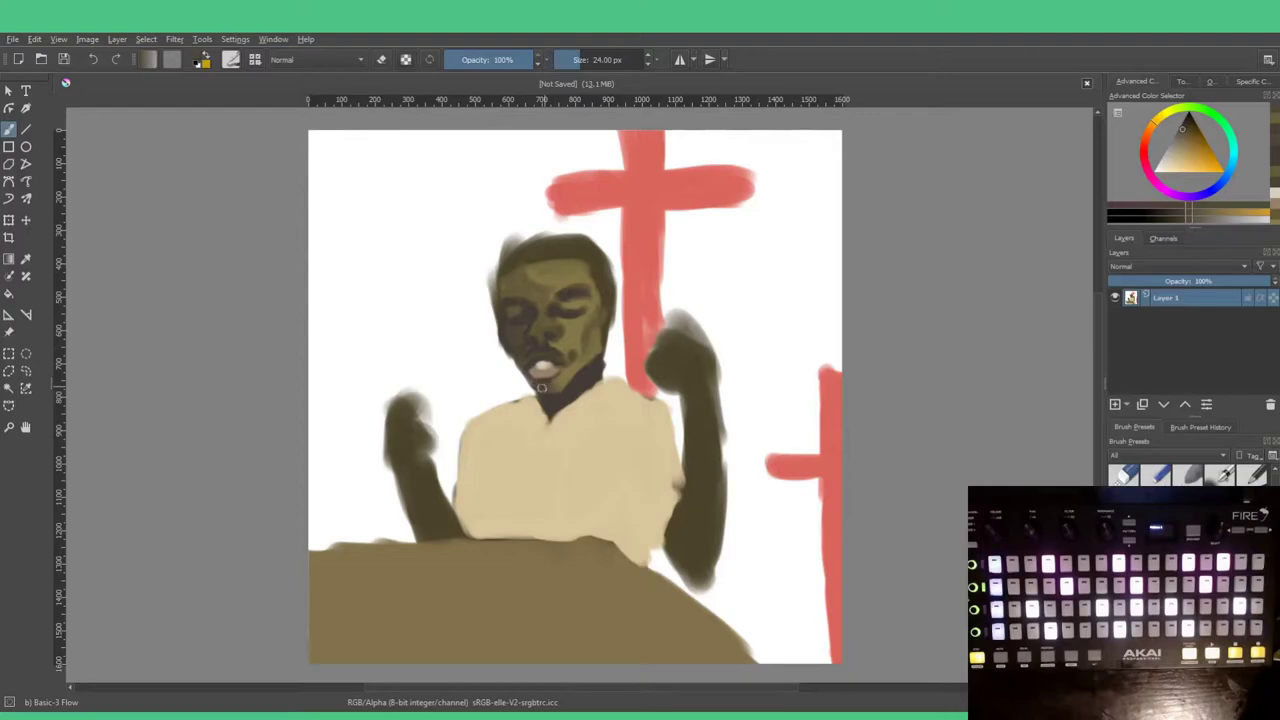
ctrl+click(512, 330)
key(ctrl+z)
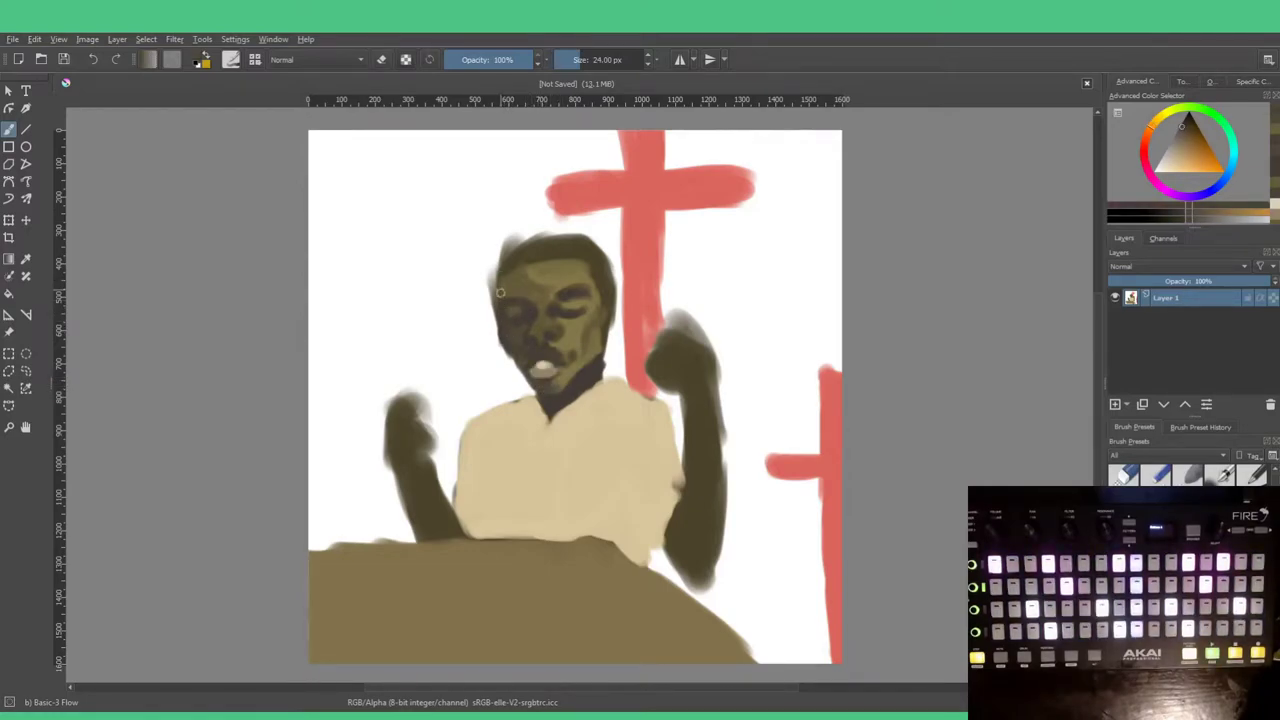
ctrl+click(507, 281)
key(ctrl+z)
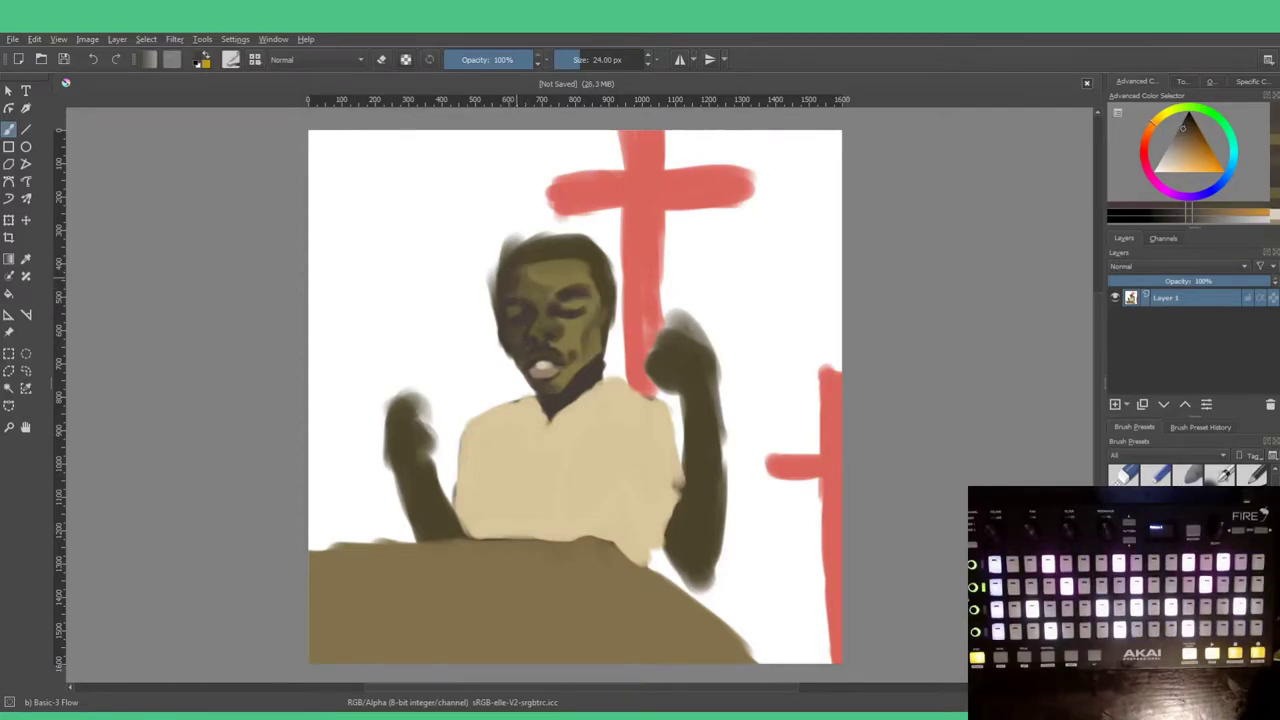
ctrl+click(520, 292)
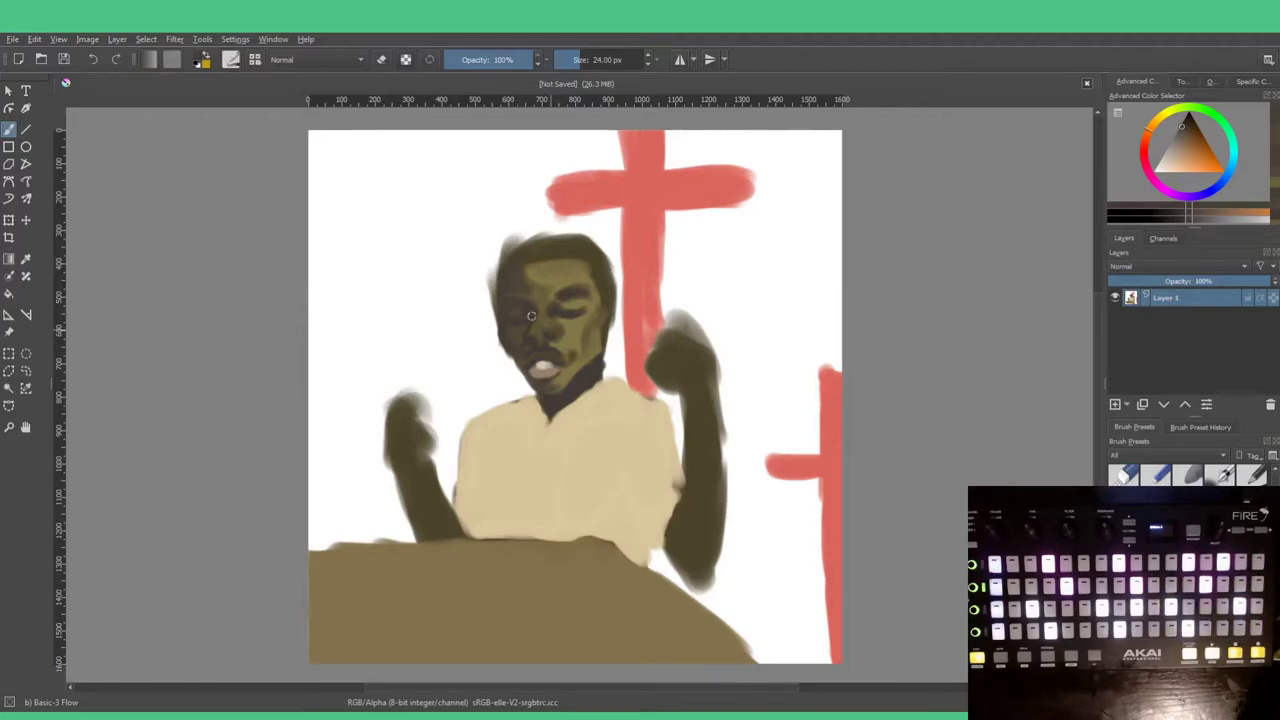
key(ctrl+shift+z)
Step: Lighten the sampled face olive and paint highlights on the forehead and cheek, refining the nose with sampled mid-tones
ctrl+click(579, 305)
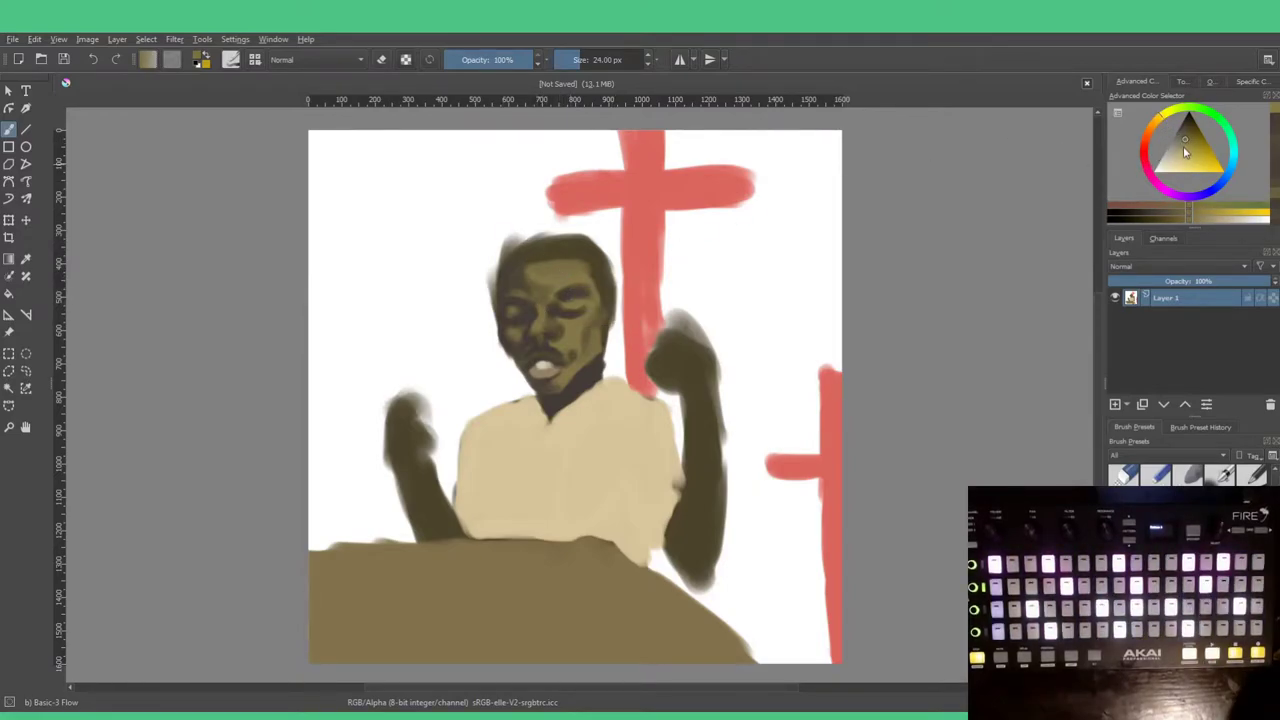
click(1184, 148)
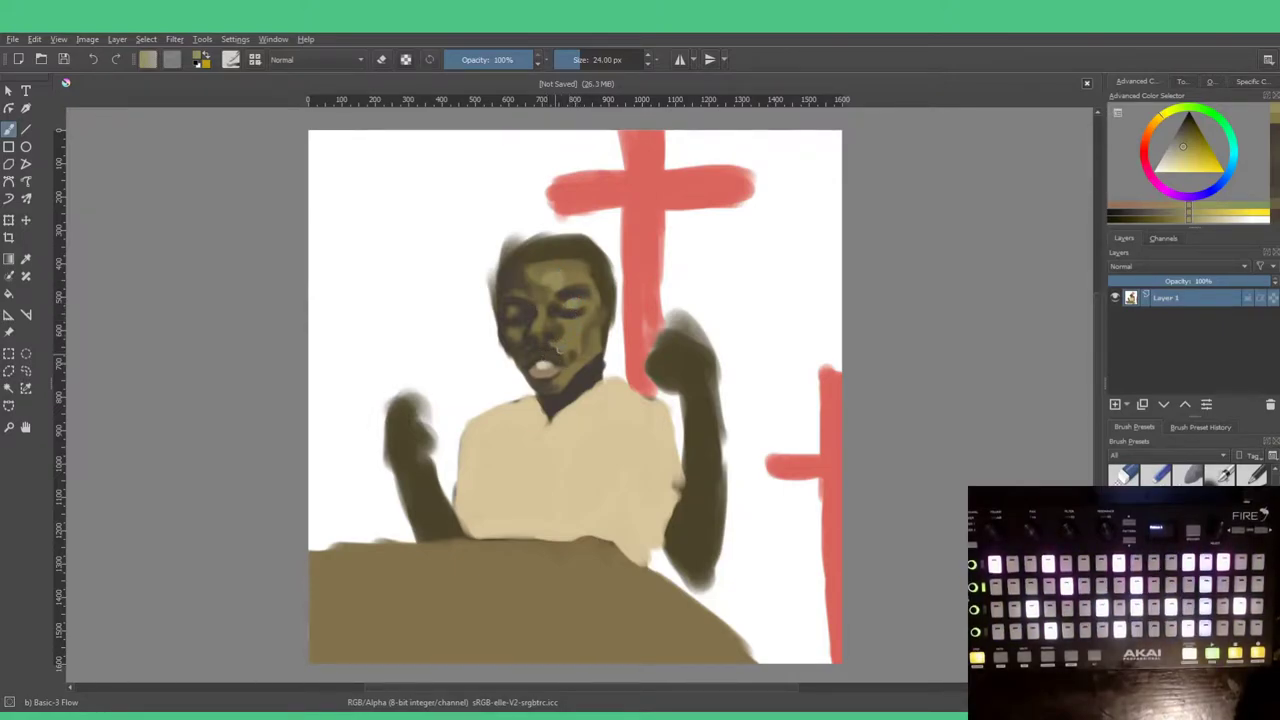
ctrl+click(552, 326)
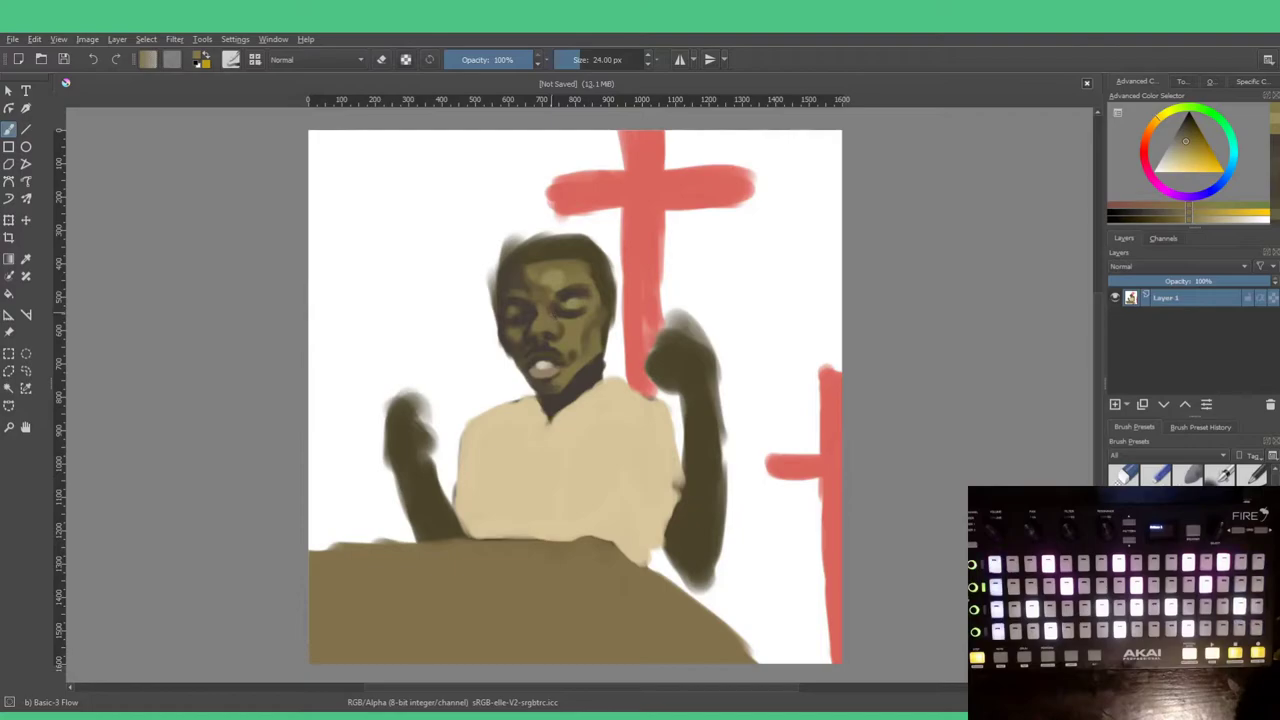
ctrl+click(553, 305)
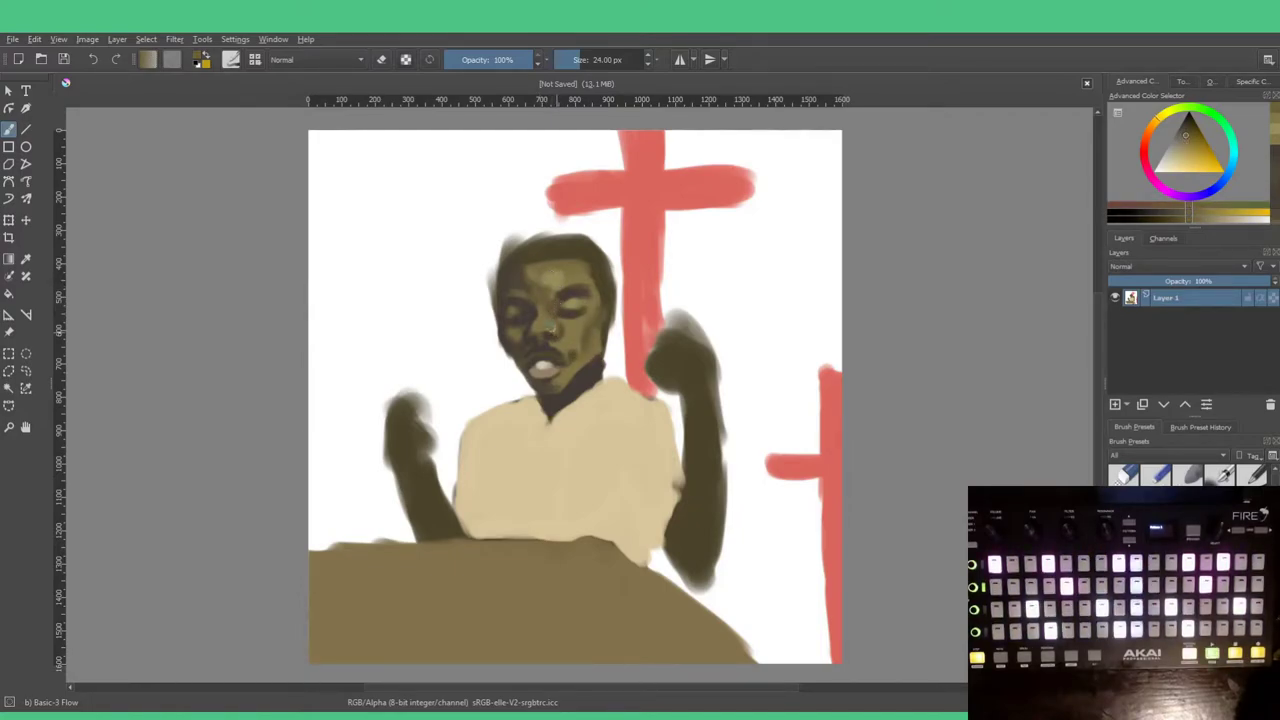
ctrl+click(555, 329)
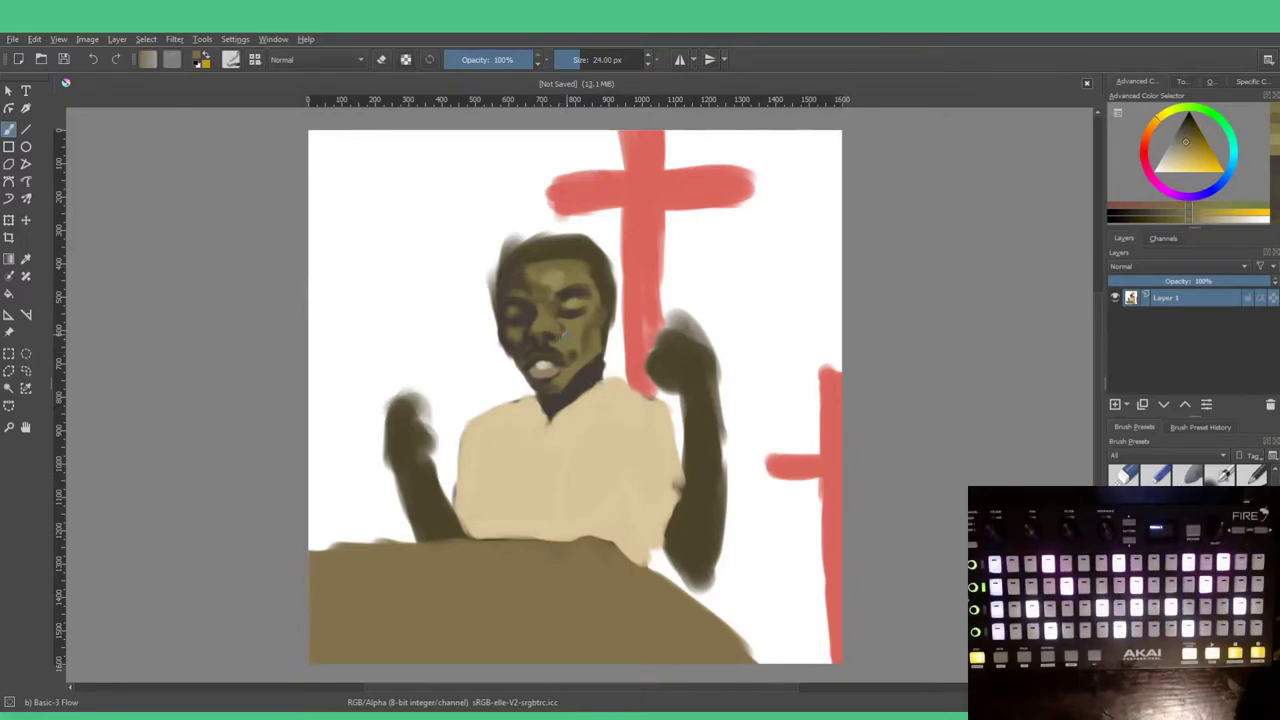
Step: Alternate the forehead highlight and mid-olive samples to model the lit cheek and jaw beside the mouth
ctrl+click(558, 279)
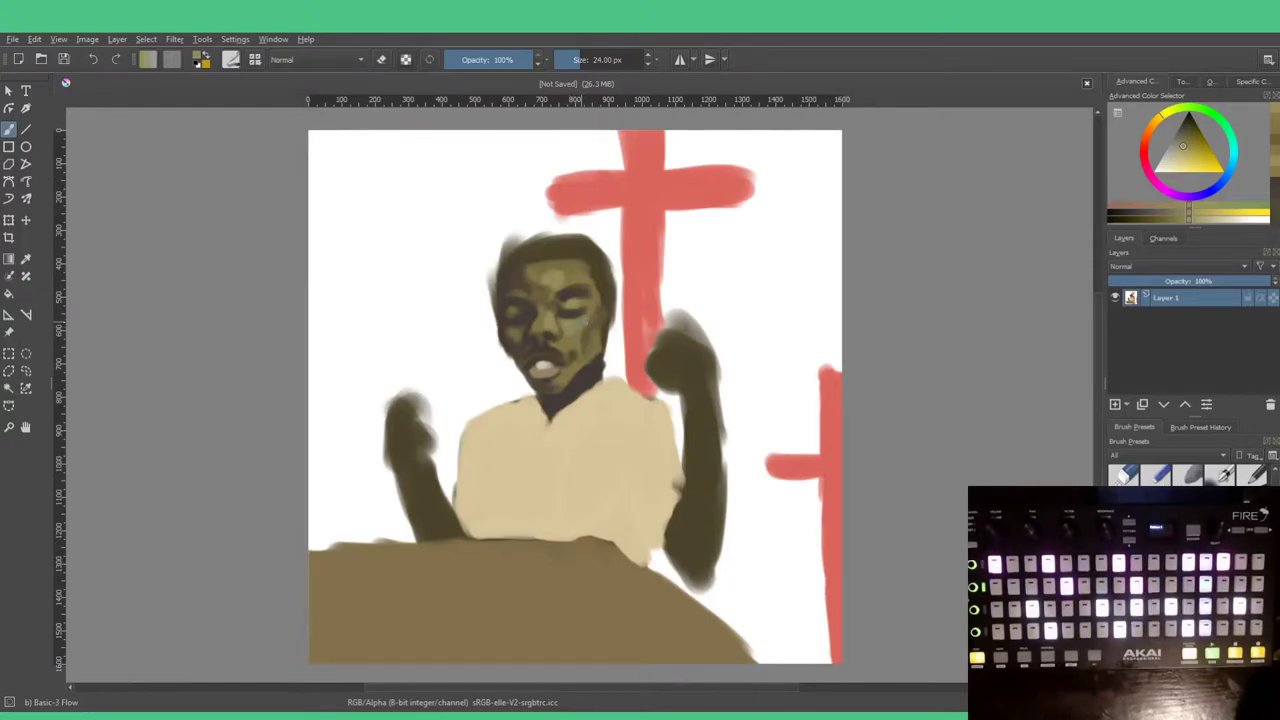
ctrl+click(573, 336)
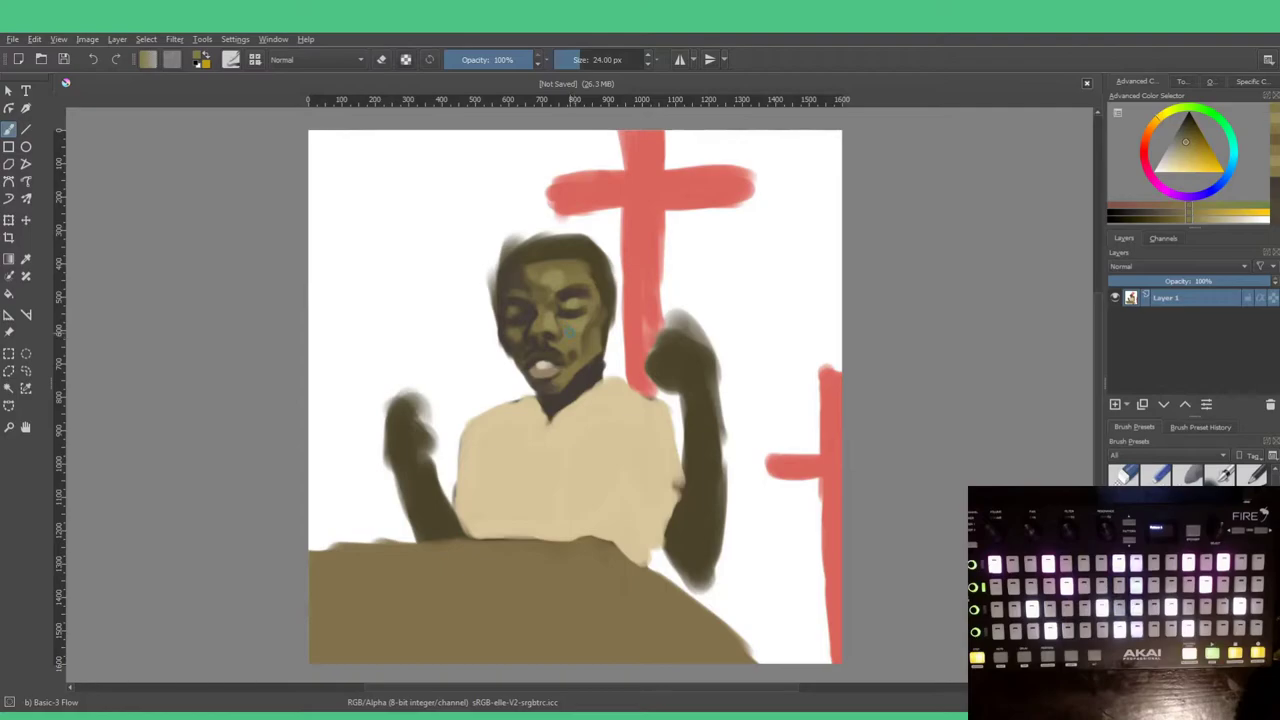
ctrl+click(577, 325)
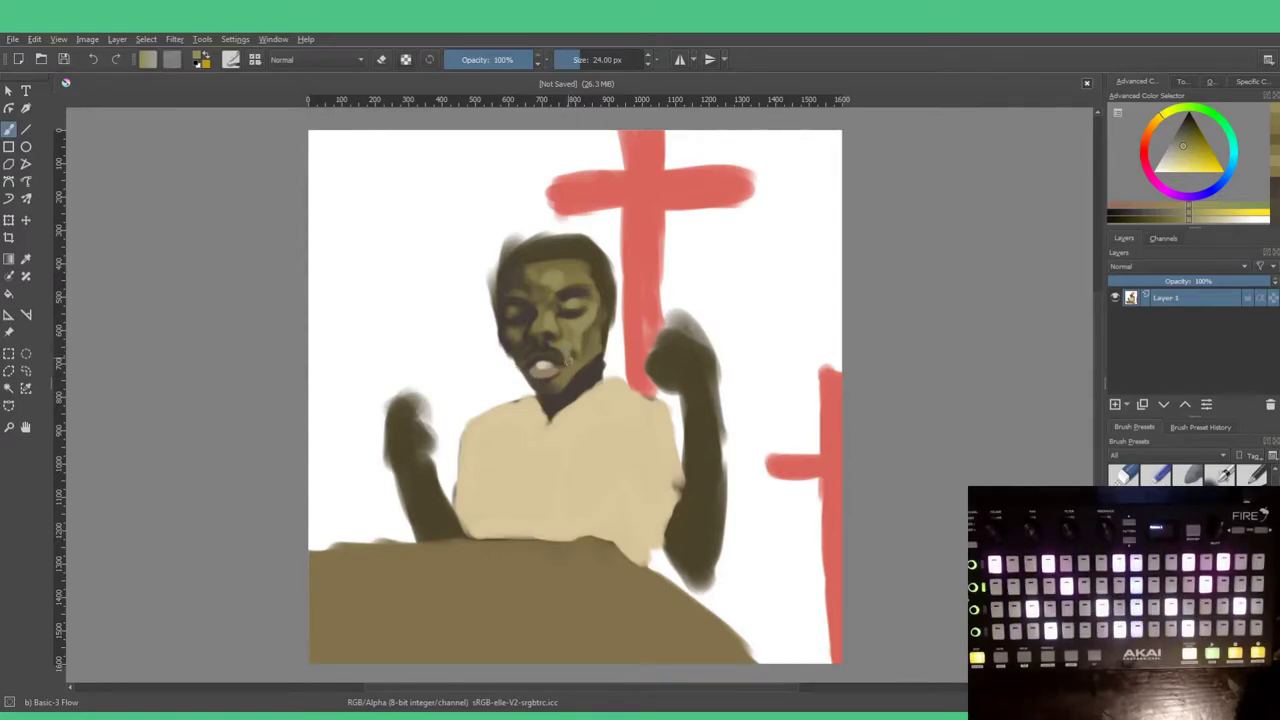
ctrl+click(573, 351)
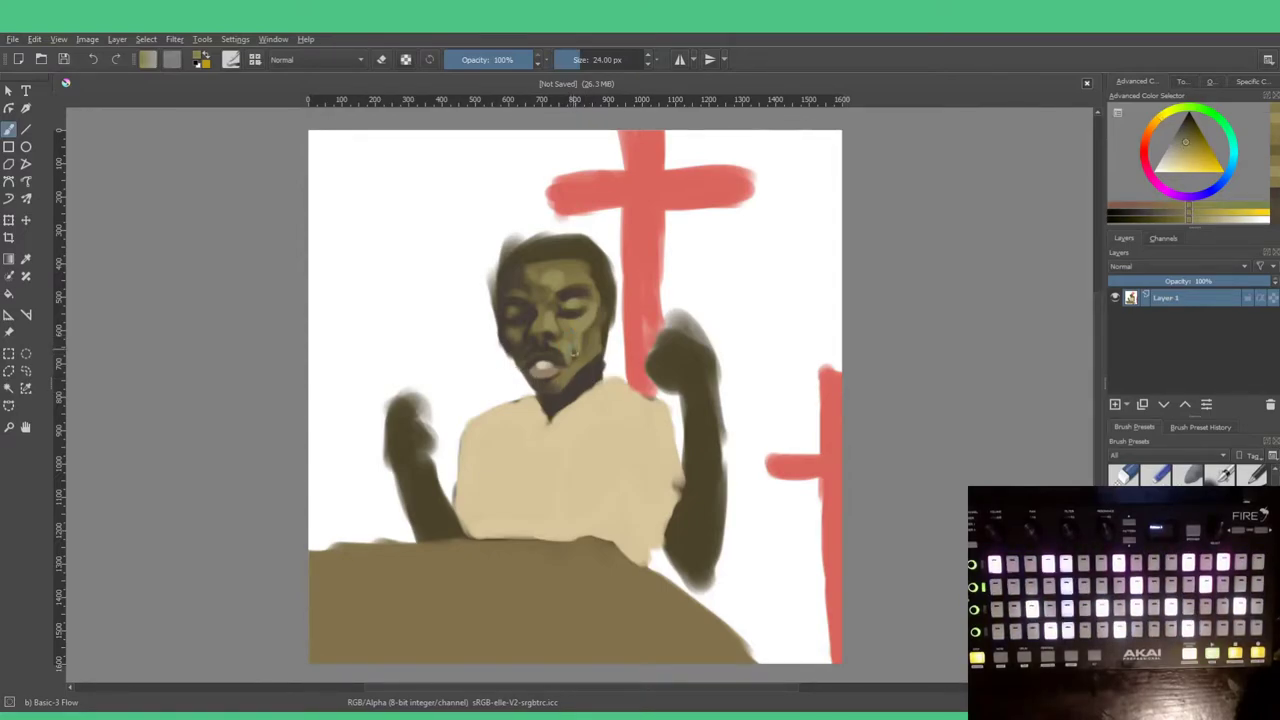
ctrl+click(576, 338)
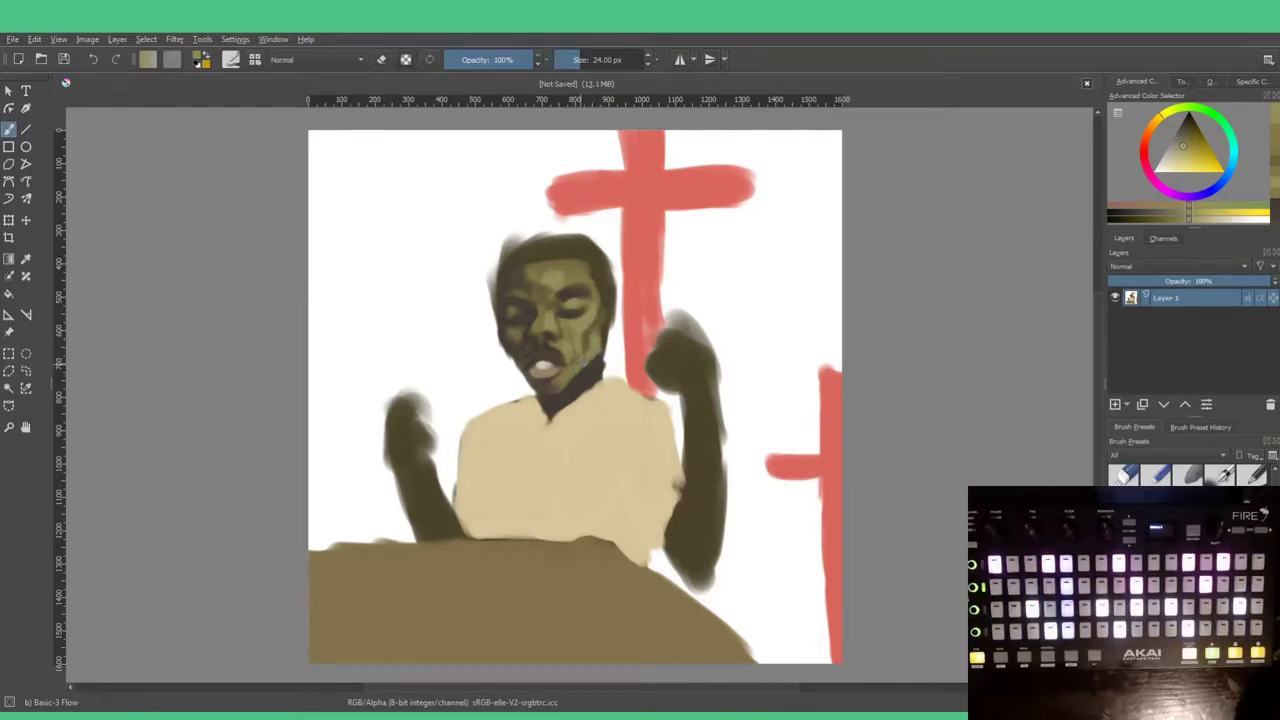
Step: Sample olive and dark tones from the face and paint the ear on the lit side of the head, shading its inner folds
ctrl+click(577, 366)
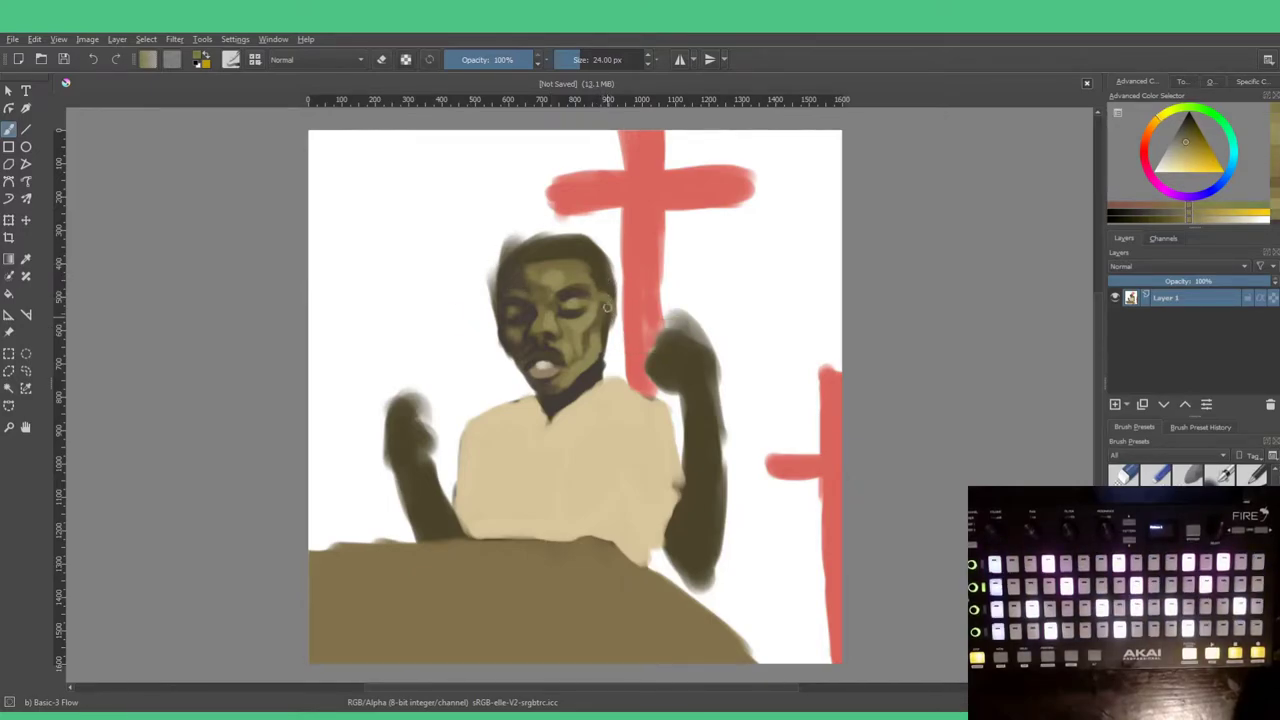
mouse_move(604, 311)
mouse_down()
mouse_move(616, 302)
mouse_move(608, 321)
mouse_up()
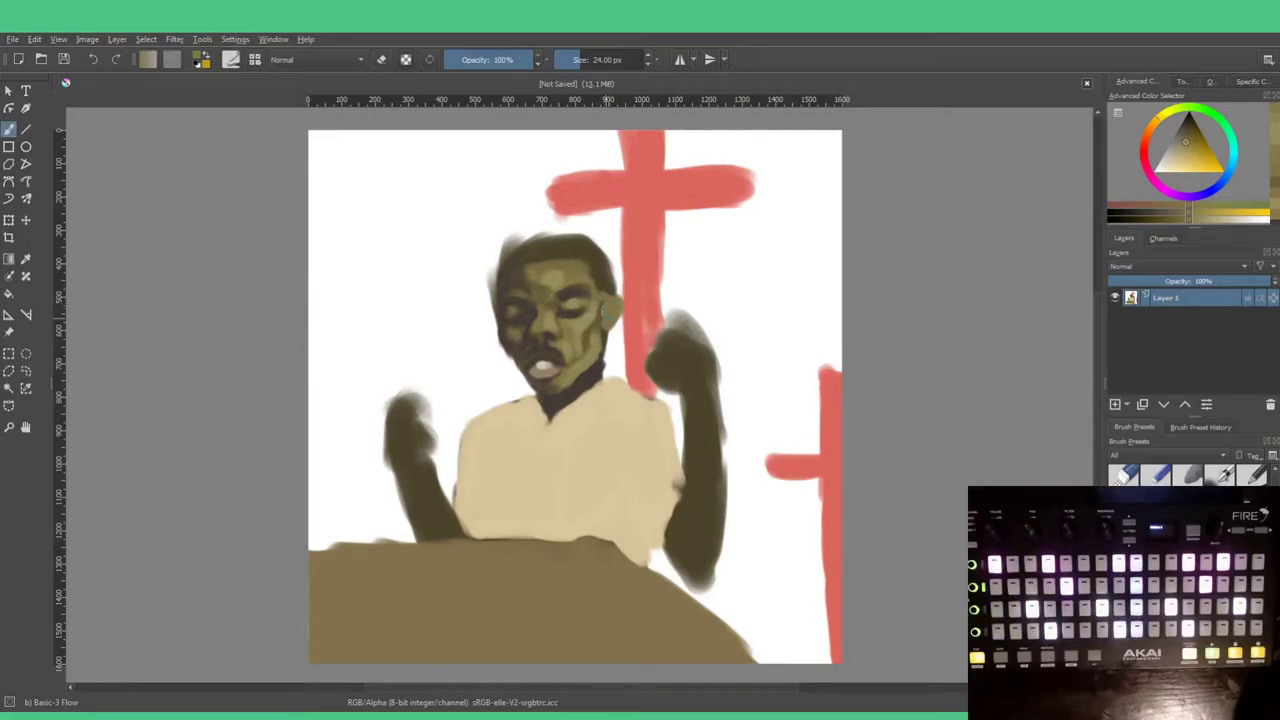
ctrl+click(600, 287)
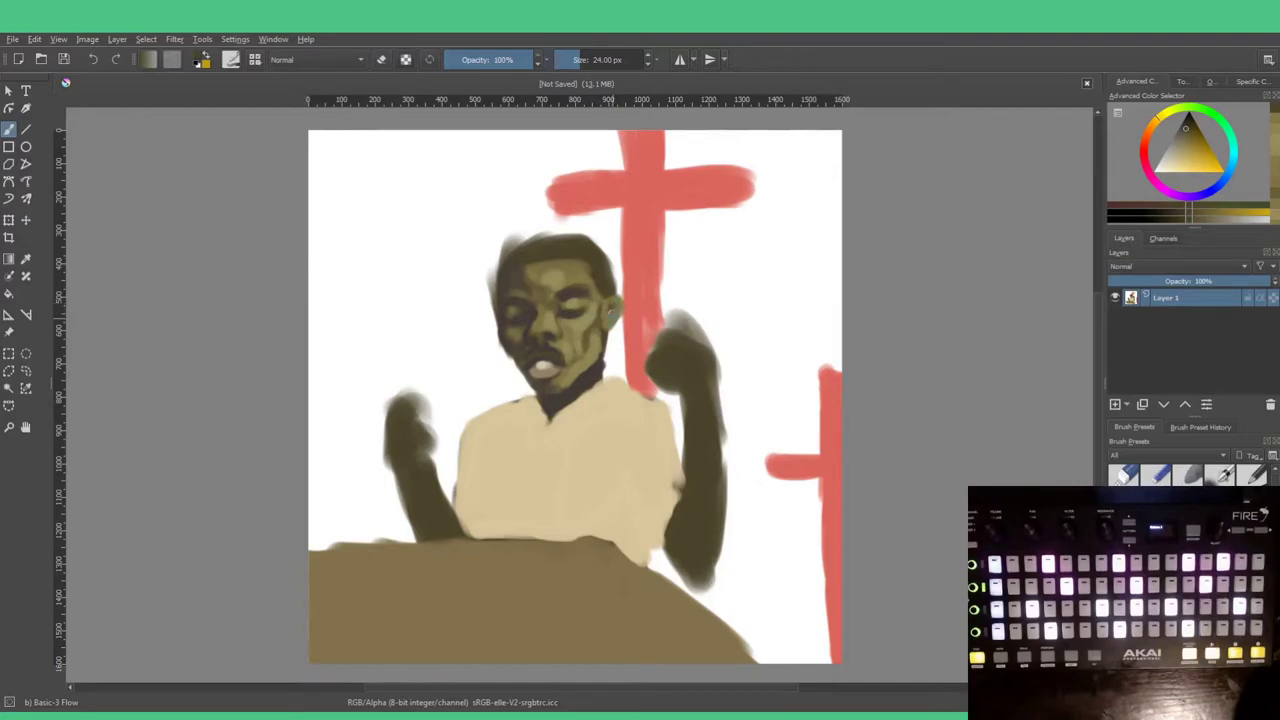
ctrl+click(600, 318)
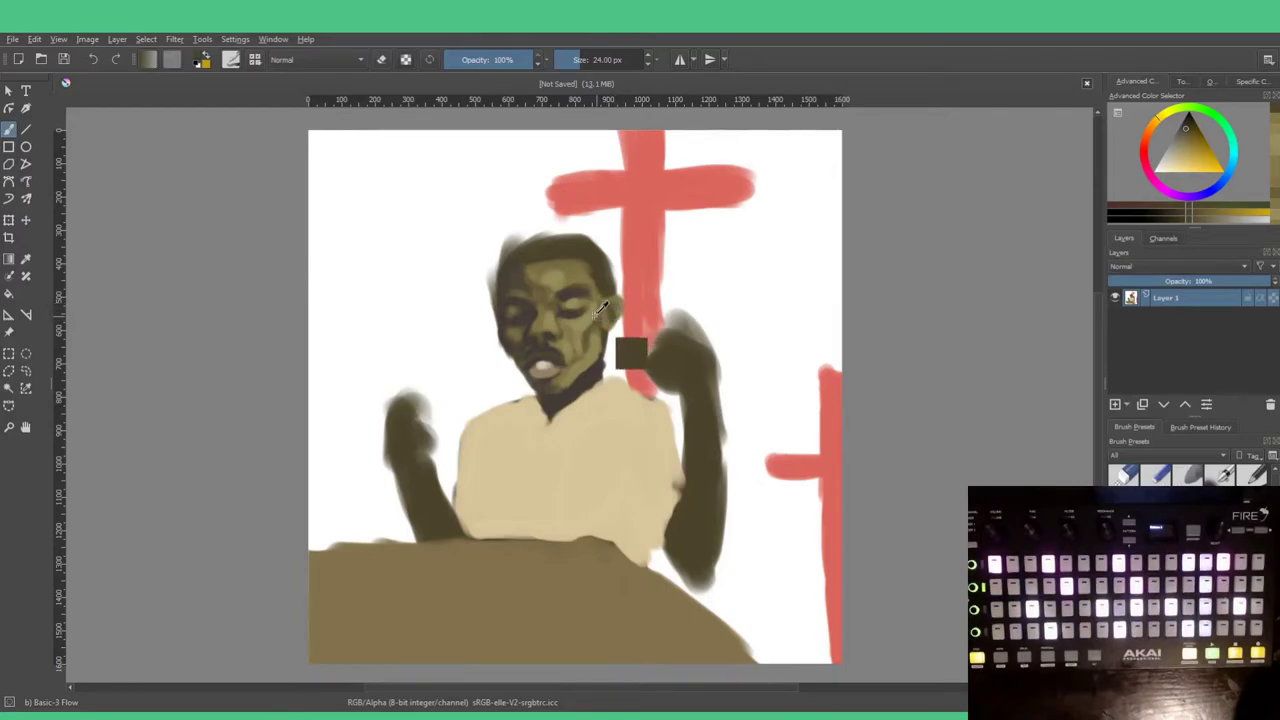
click(611, 308)
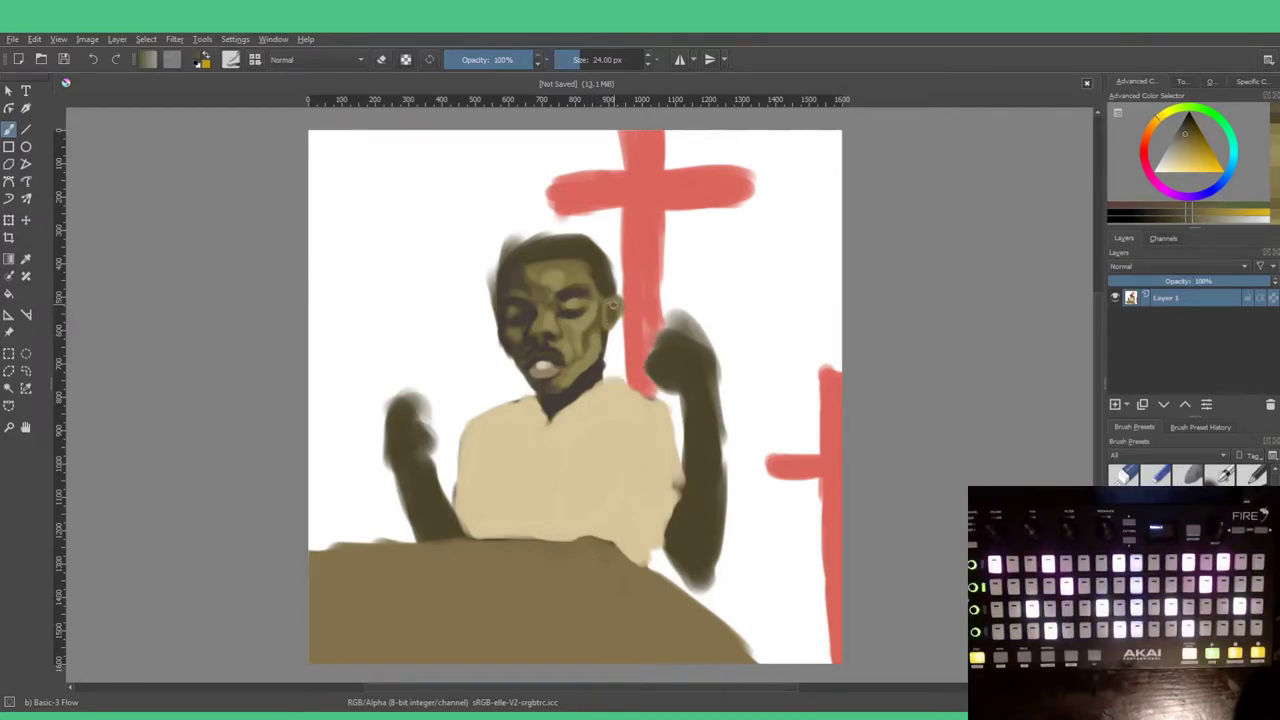
ctrl+click(578, 289)
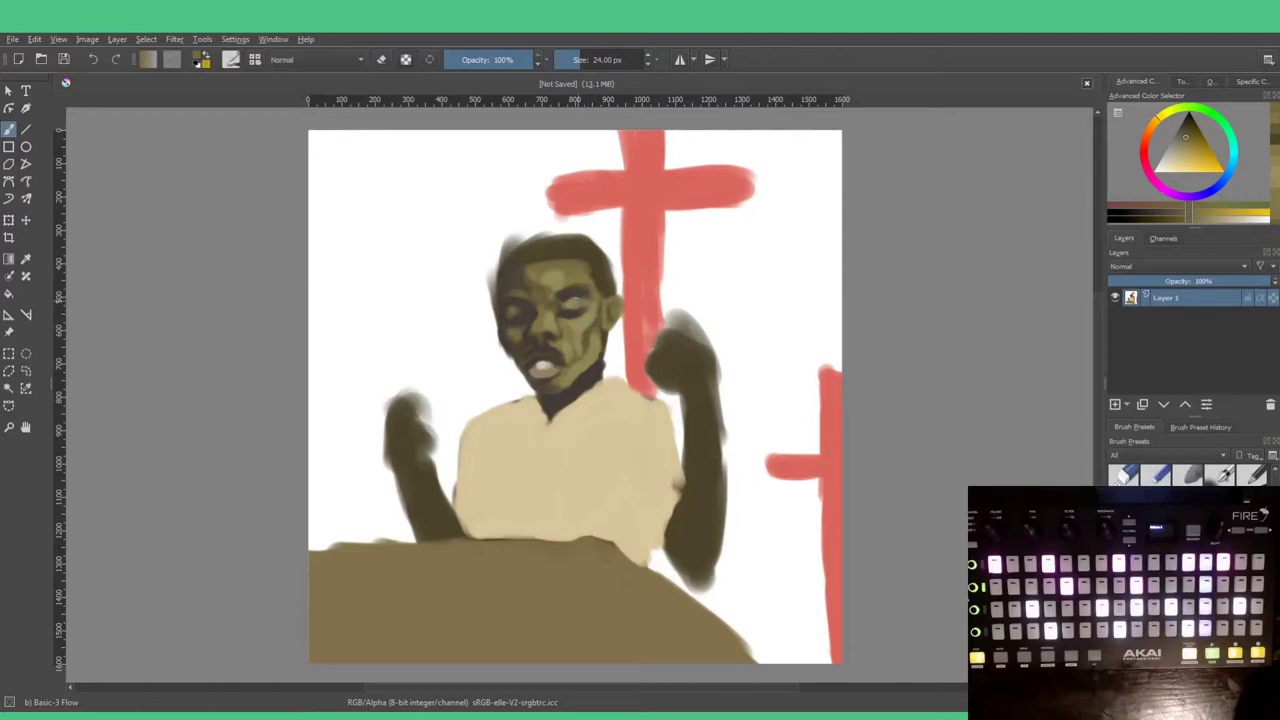
ctrl+click(608, 306)
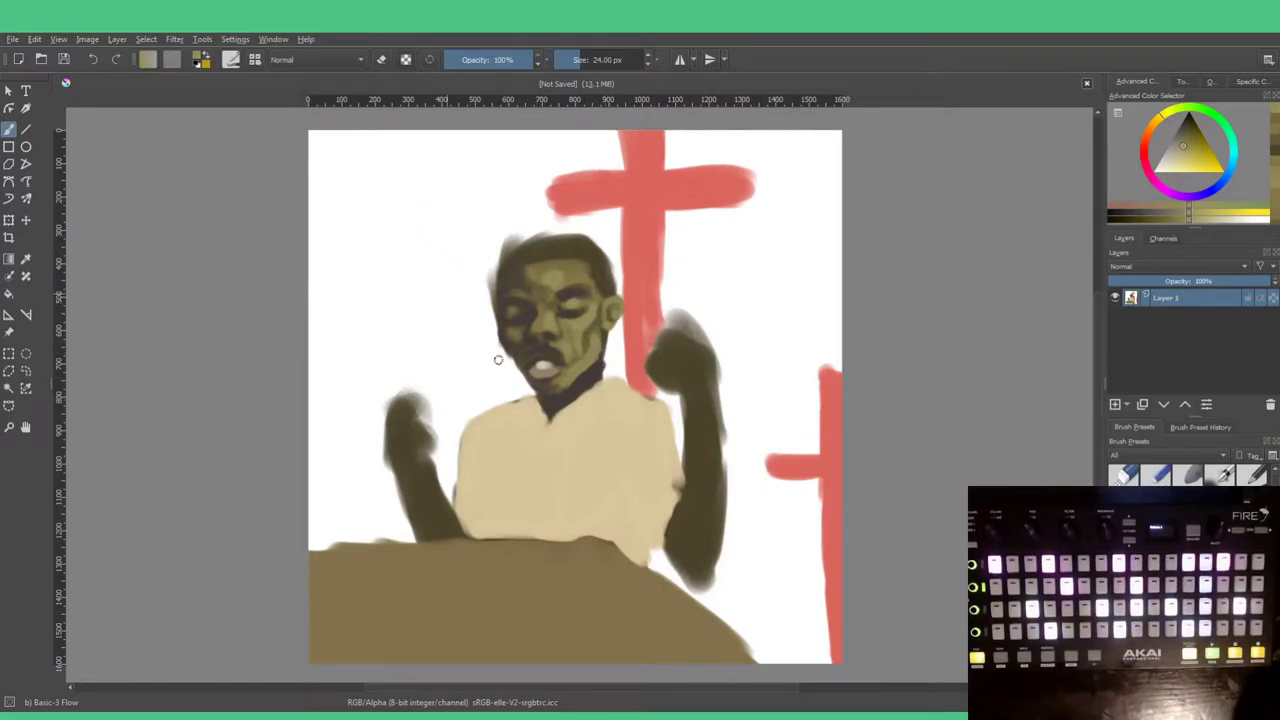
Step: Mix a muted rust red and paint a short background stroke between the neck and the large cross
ctrl+click(598, 385)
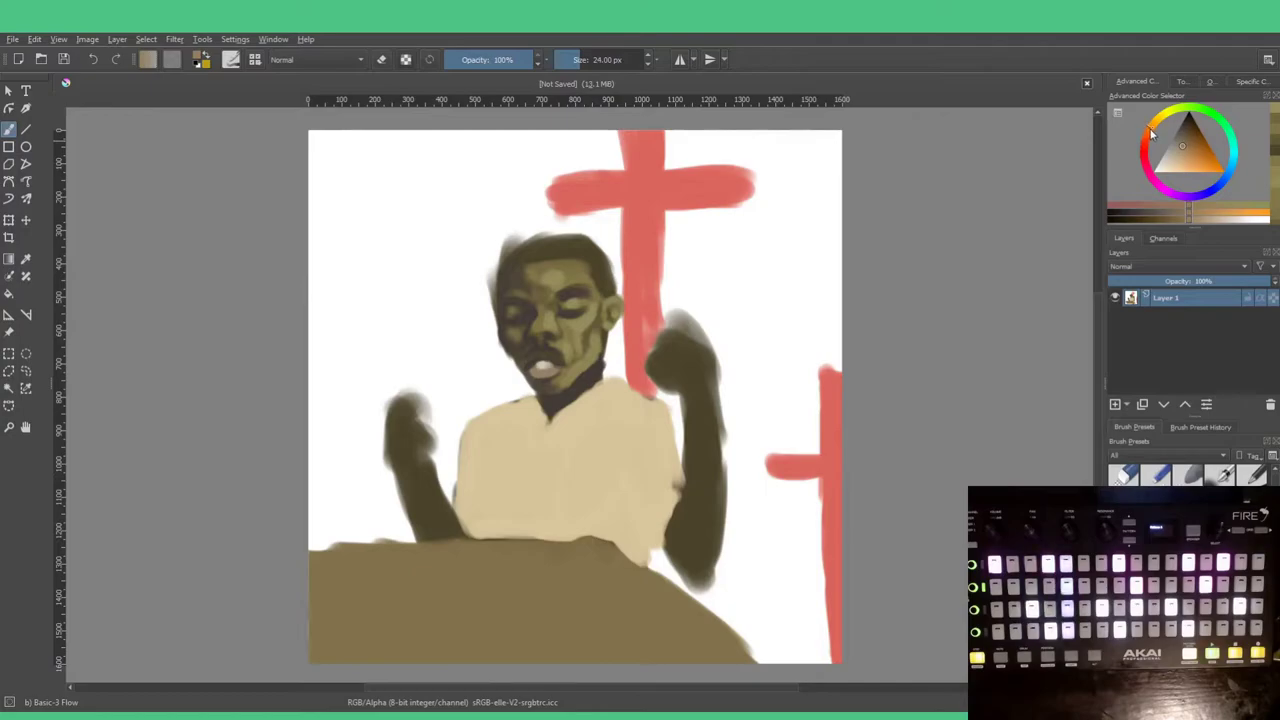
click(1147, 143)
click(1190, 155)
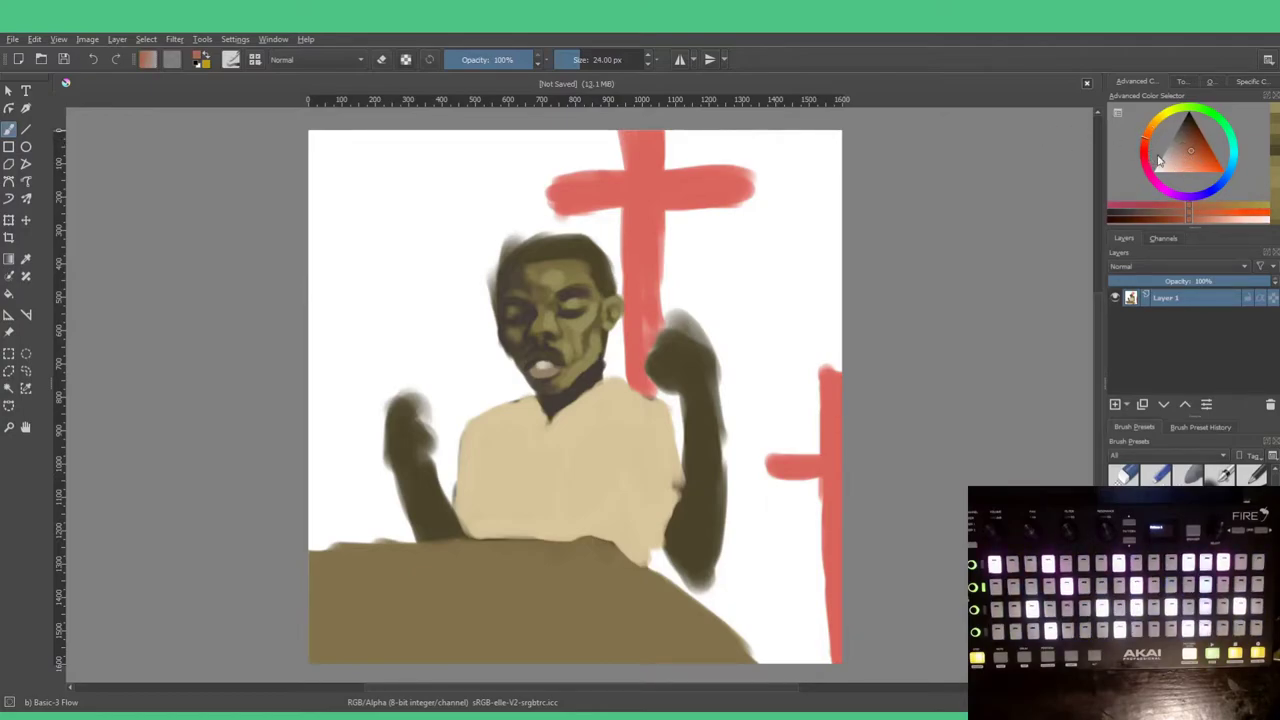
drag(614, 333, 611, 371)
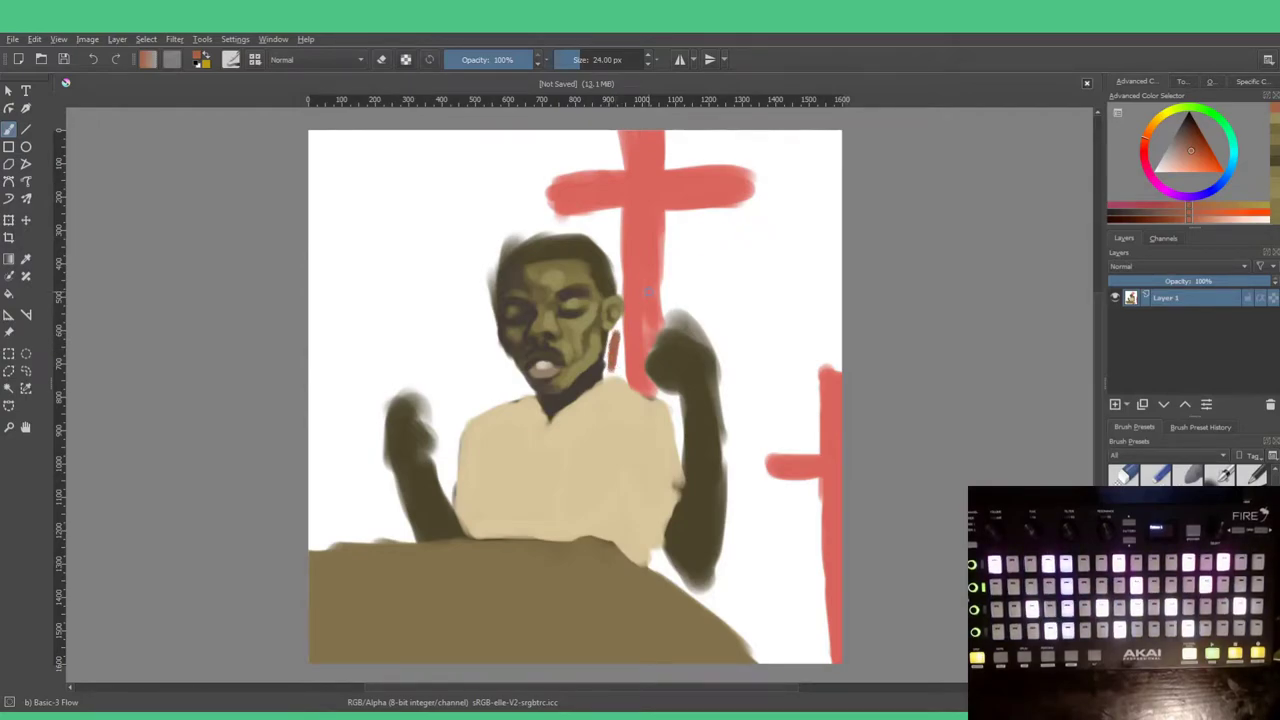
Step: Enlarge the brush to 44 px and block in rust red between the two crosses, behind the raised fist and up to the canvas corner
key(BackSpace)
key(ctrl+z)
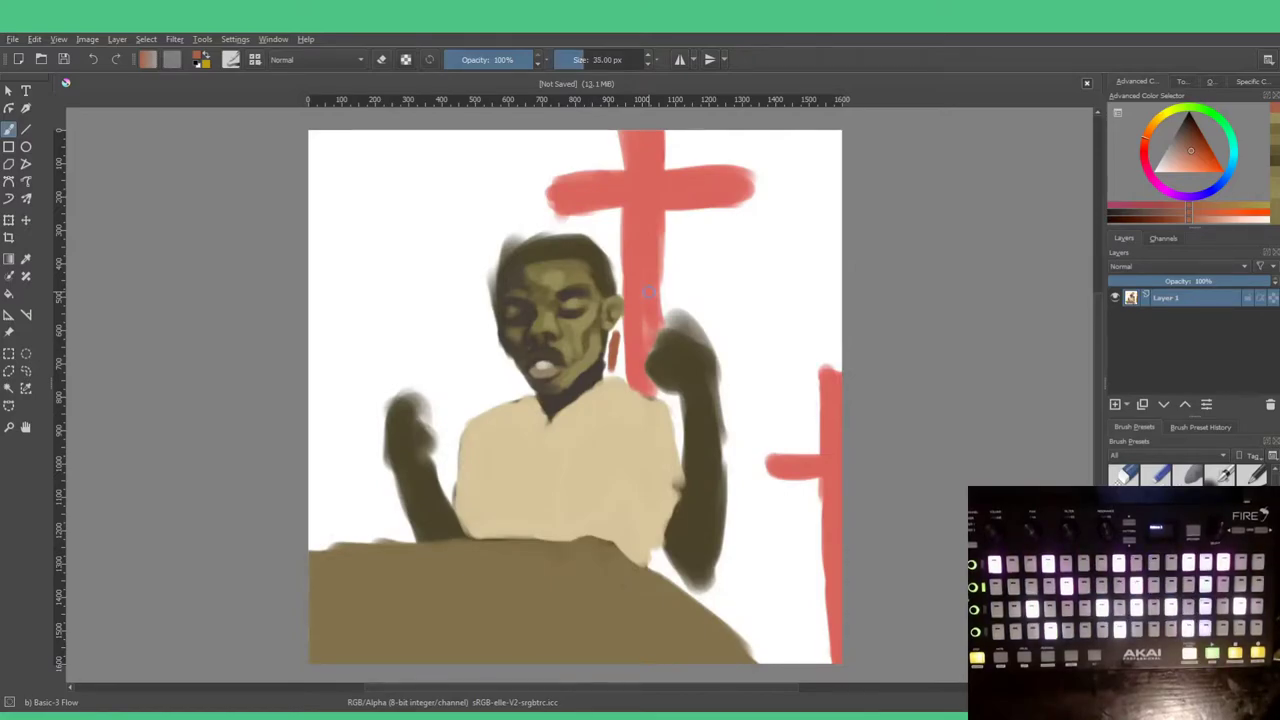
mouse_move(714, 233)
mouse_down()
mouse_move(712, 321)
mouse_move(685, 290)
mouse_up()
mouse_move(675, 237)
mouse_down()
mouse_move(667, 316)
mouse_move(725, 345)
mouse_move(668, 216)
mouse_move(722, 226)
mouse_move(760, 210)
mouse_move(702, 308)
mouse_up()
mouse_move(738, 223)
mouse_down()
mouse_move(730, 328)
mouse_move(703, 292)
mouse_move(740, 363)
mouse_up()
mouse_move(708, 318)
mouse_down()
mouse_move(745, 480)
mouse_move(735, 470)
mouse_move(750, 470)
mouse_move(770, 410)
mouse_move(798, 440)
mouse_move(776, 450)
mouse_move(814, 326)
mouse_move(780, 350)
mouse_move(738, 318)
mouse_up()
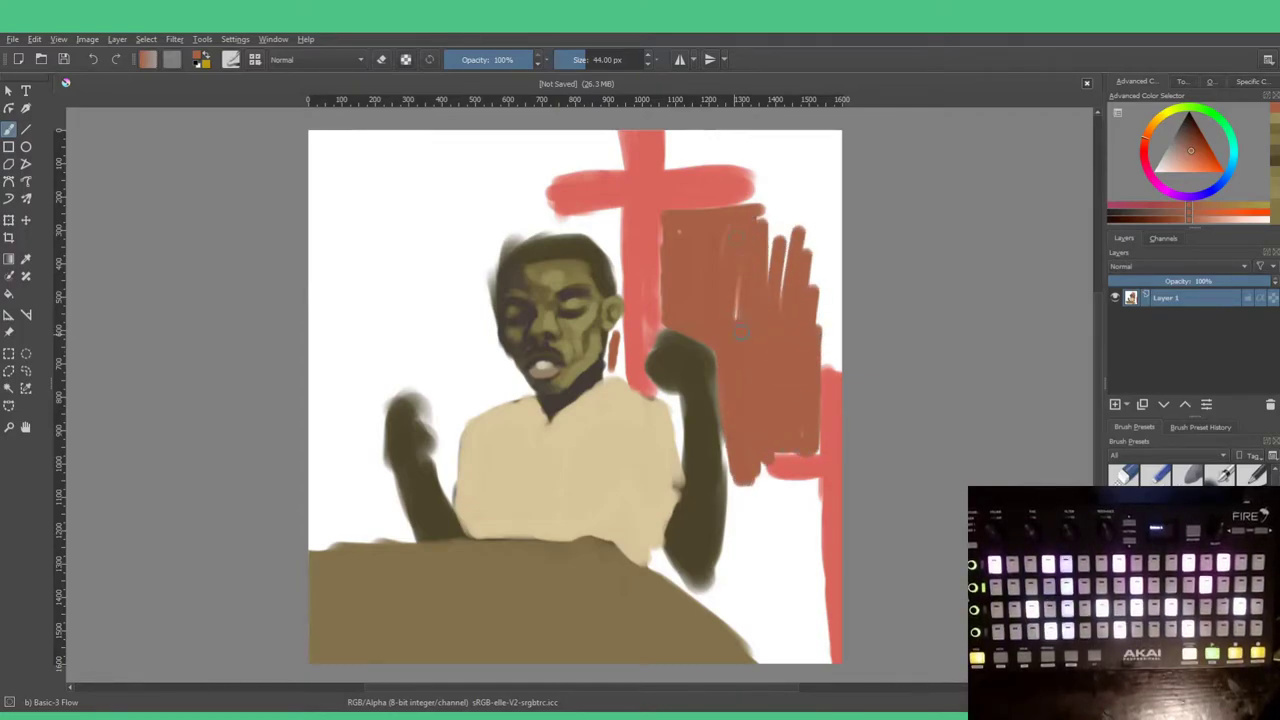
mouse_move(733, 215)
mouse_down()
mouse_move(763, 201)
mouse_move(764, 135)
mouse_move(770, 262)
mouse_move(786, 262)
mouse_move(779, 178)
mouse_move(816, 265)
mouse_move(830, 345)
mouse_up()
mouse_move(818, 264)
mouse_down()
mouse_move(812, 183)
mouse_move(838, 265)
mouse_move(830, 282)
mouse_move(806, 155)
mouse_up()
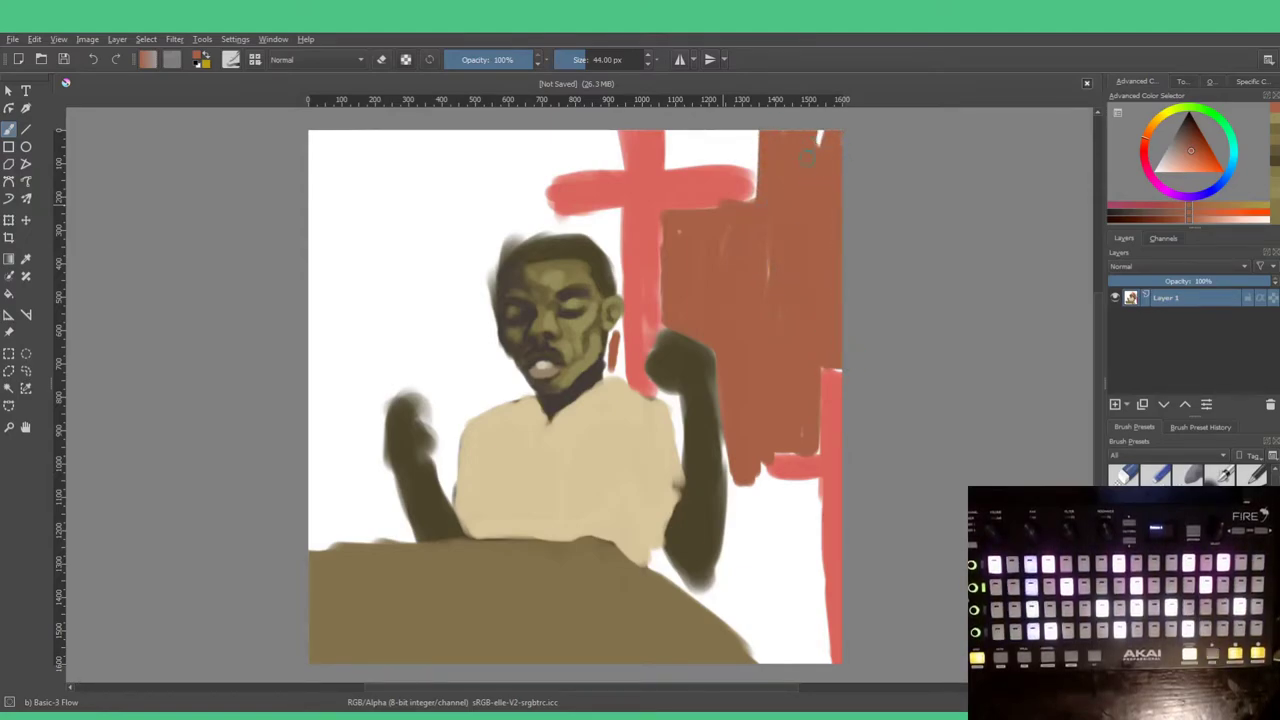
Step: Mix a muted violet and paint it above the large cross's arm and around the arm's end
click(1185, 197)
click(1181, 146)
click(1182, 140)
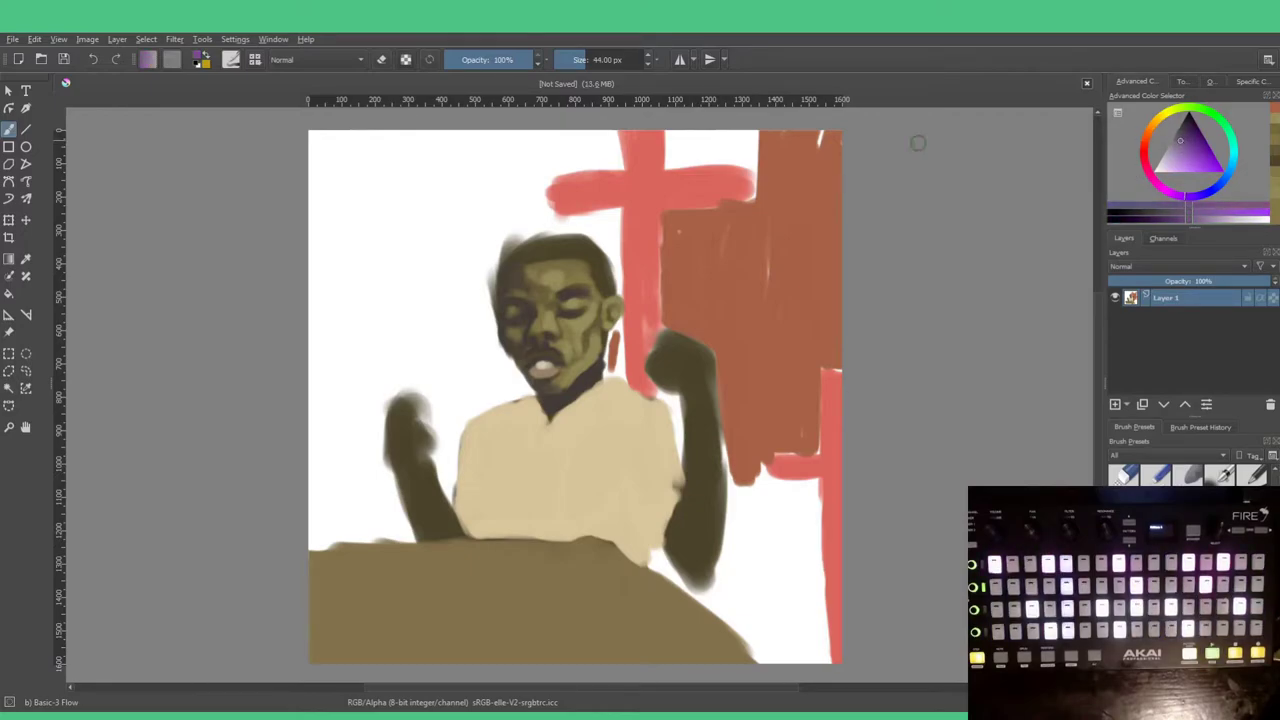
mouse_move(682, 134)
mouse_down()
mouse_move(666, 162)
mouse_move(714, 160)
mouse_move(690, 140)
mouse_move(758, 142)
mouse_move(743, 149)
mouse_move(762, 208)
mouse_up()
Step: Enlarge the brush to 84 px and blend sampled rust and violet where they meet beside the large cross's arm
ctrl+click(772, 156)
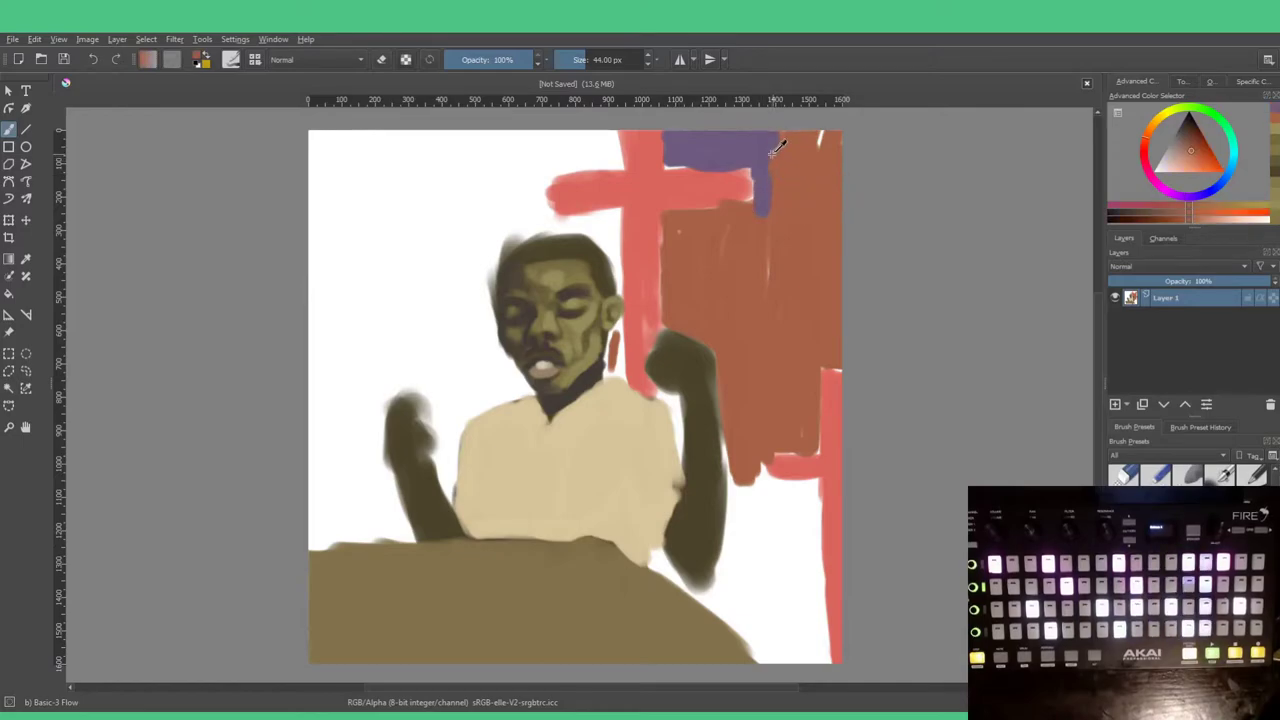
key(bracketright)
key(bracketright)
key(bracketright)
key(bracketright)
key(bracketright)
key(bracketright)
key(bracketright)
mouse_move(780, 152)
mouse_down()
mouse_move(780, 185)
mouse_move(775, 149)
mouse_up()
ctrl+click(757, 148)
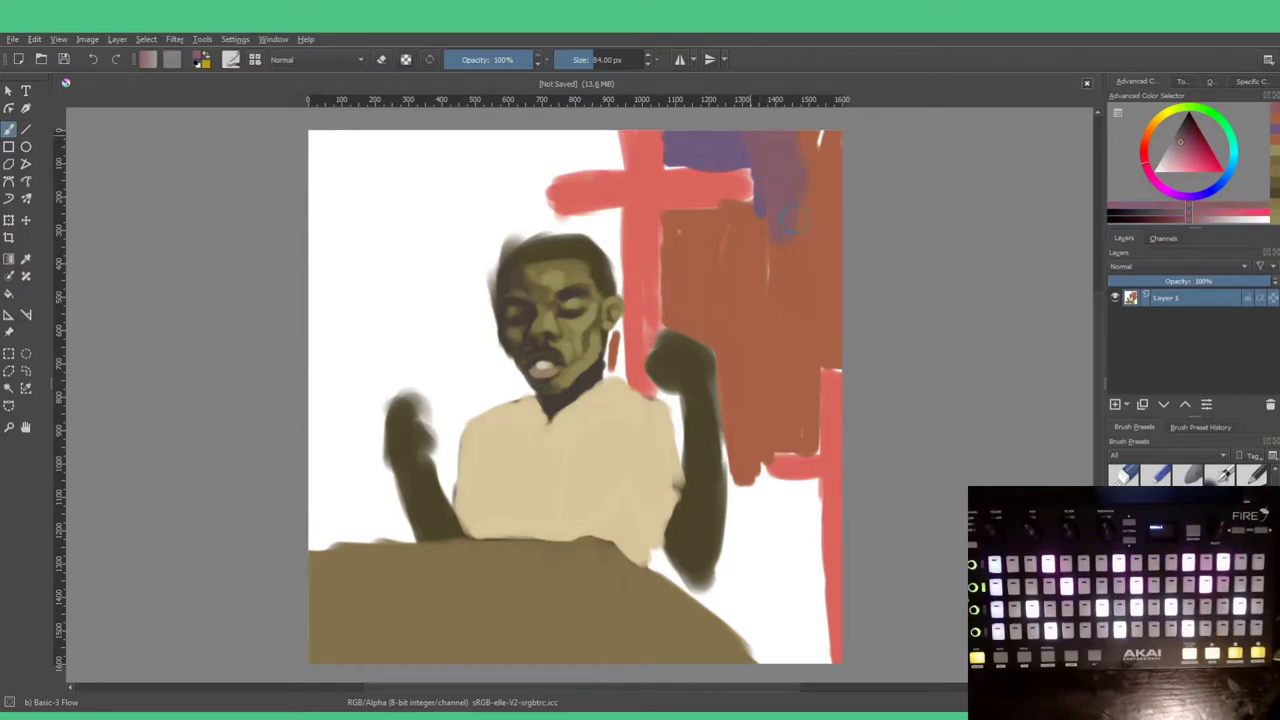
Step: Sample blended violet and mauve tones and pull them down over the rust background beside the raised arm
ctrl+click(757, 205)
mouse_move(757, 267)
mouse_down()
mouse_move(785, 265)
mouse_move(777, 286)
mouse_move(811, 280)
mouse_move(821, 255)
mouse_move(802, 343)
mouse_move(823, 344)
mouse_move(821, 359)
mouse_move(774, 367)
mouse_move(768, 470)
mouse_move(742, 543)
mouse_up()
ctrl+click(776, 377)
ctrl+click(740, 383)
drag(745, 414, 775, 554)
ctrl+click(764, 423)
ctrl+click(793, 446)
drag(790, 452, 792, 566)
ctrl+click(785, 487)
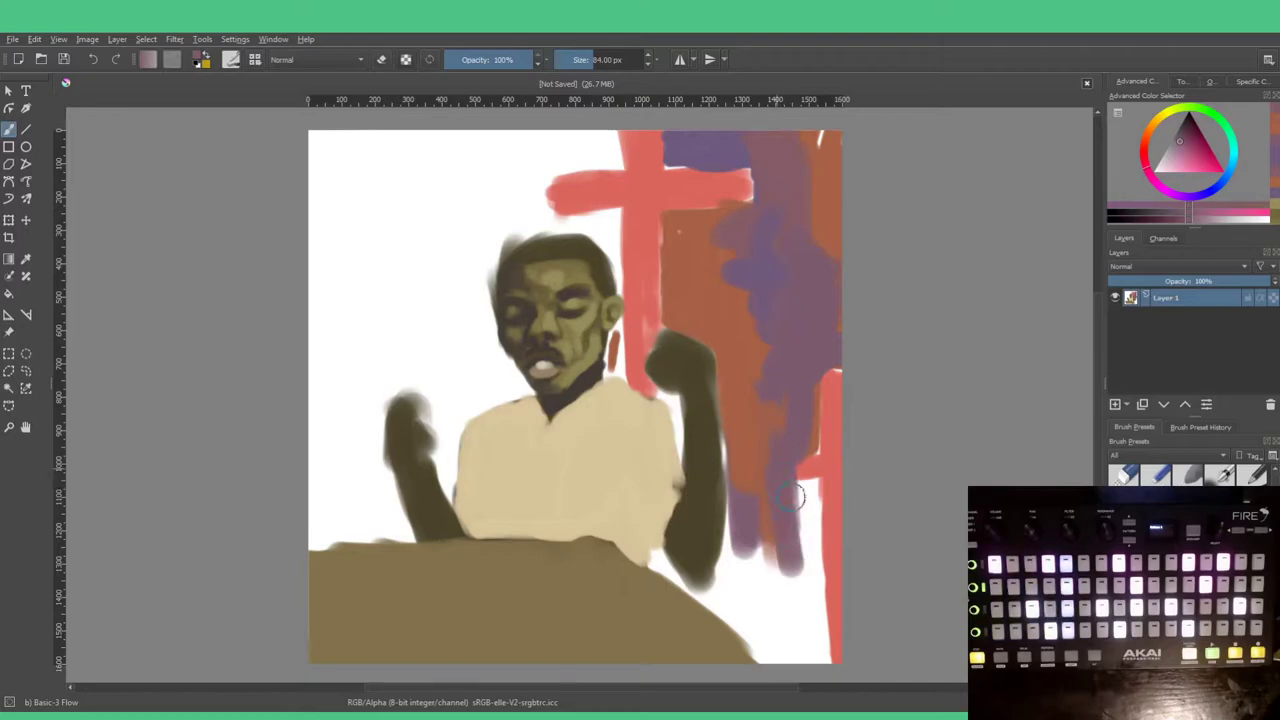
Step: Cover the smaller cross and the remaining white with mauve down to the table edge, and spread it over the rust
drag(800, 476, 817, 602)
drag(820, 455, 825, 655)
mouse_move(815, 590)
mouse_down()
mouse_move(790, 660)
mouse_move(720, 609)
mouse_move(775, 660)
mouse_move(723, 586)
mouse_move(732, 556)
mouse_move(760, 610)
mouse_move(793, 624)
mouse_up()
mouse_move(808, 465)
mouse_down()
mouse_move(834, 343)
mouse_move(830, 460)
mouse_up()
mouse_move(737, 272)
mouse_down()
mouse_move(712, 300)
mouse_move(676, 305)
mouse_move(740, 480)
mouse_move(785, 380)
mouse_up()
drag(802, 216, 830, 250)
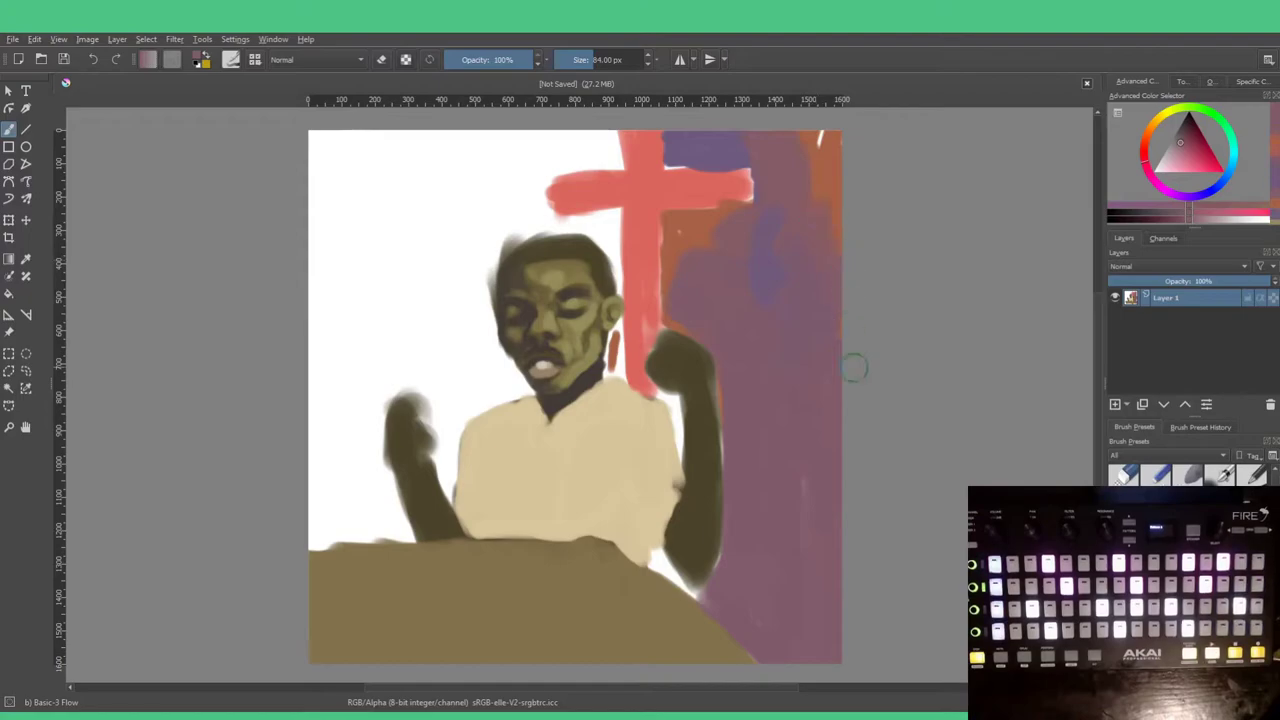
Step: Paint over most of the large cross with mauve and rust, extending a sampled lighter rust into the white beside the head
mouse_move(600, 207)
mouse_down()
mouse_move(503, 222)
mouse_move(585, 220)
mouse_move(613, 276)
mouse_move(619, 208)
mouse_move(622, 372)
mouse_move(630, 330)
mouse_move(668, 312)
mouse_move(656, 318)
mouse_move(643, 253)
mouse_move(670, 278)
mouse_move(666, 238)
mouse_move(689, 211)
mouse_move(630, 155)
mouse_move(575, 165)
mouse_move(613, 185)
mouse_move(508, 192)
mouse_move(497, 168)
mouse_move(515, 175)
mouse_move(497, 228)
mouse_move(480, 145)
mouse_move(547, 145)
mouse_move(468, 130)
mouse_move(405, 228)
mouse_move(485, 224)
mouse_move(446, 277)
mouse_move(513, 207)
mouse_move(478, 272)
mouse_up()
ctrl+click(690, 220)
ctrl+click(612, 185)
ctrl+click(565, 150)
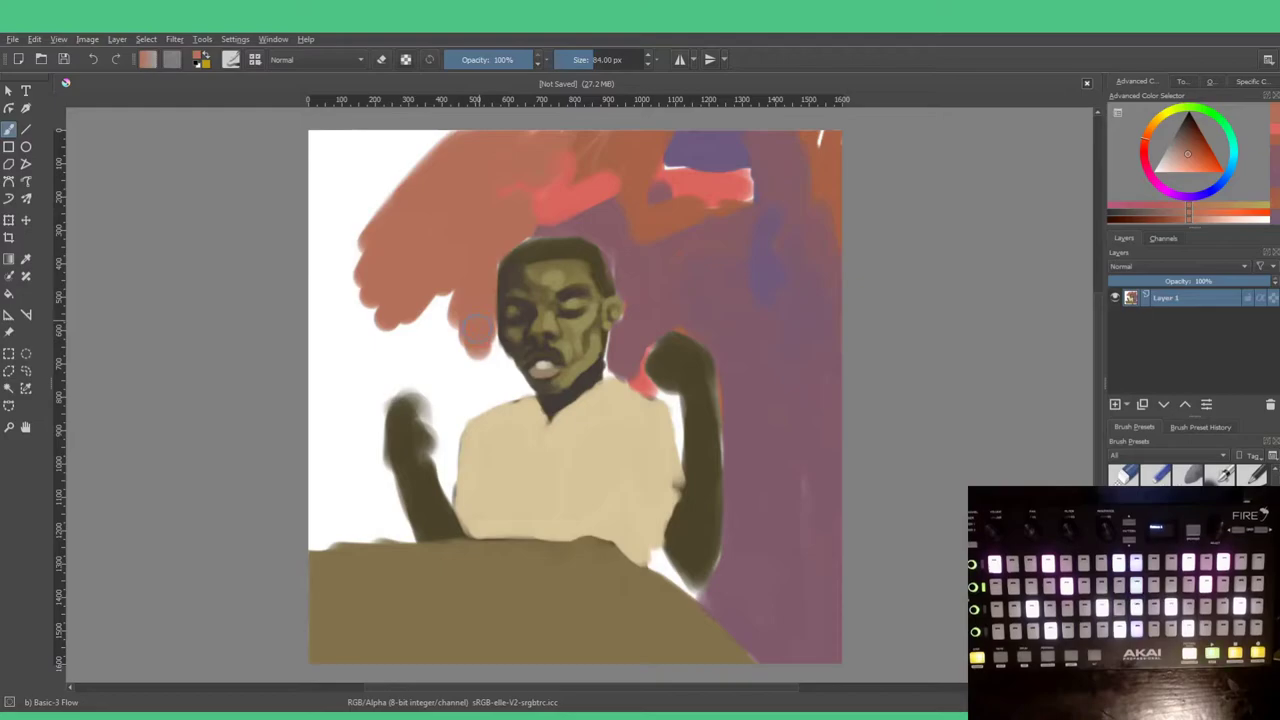
Step: Fill the white upper corner beside the head with rust and blend sampled reds from the cross remnant into it
mouse_move(478, 328)
mouse_down()
mouse_move(482, 362)
mouse_move(453, 310)
mouse_move(445, 330)
mouse_move(355, 318)
mouse_move(315, 330)
mouse_move(340, 132)
mouse_move(405, 158)
mouse_move(445, 140)
mouse_up()
ctrl+click(594, 184)
ctrl+click(539, 233)
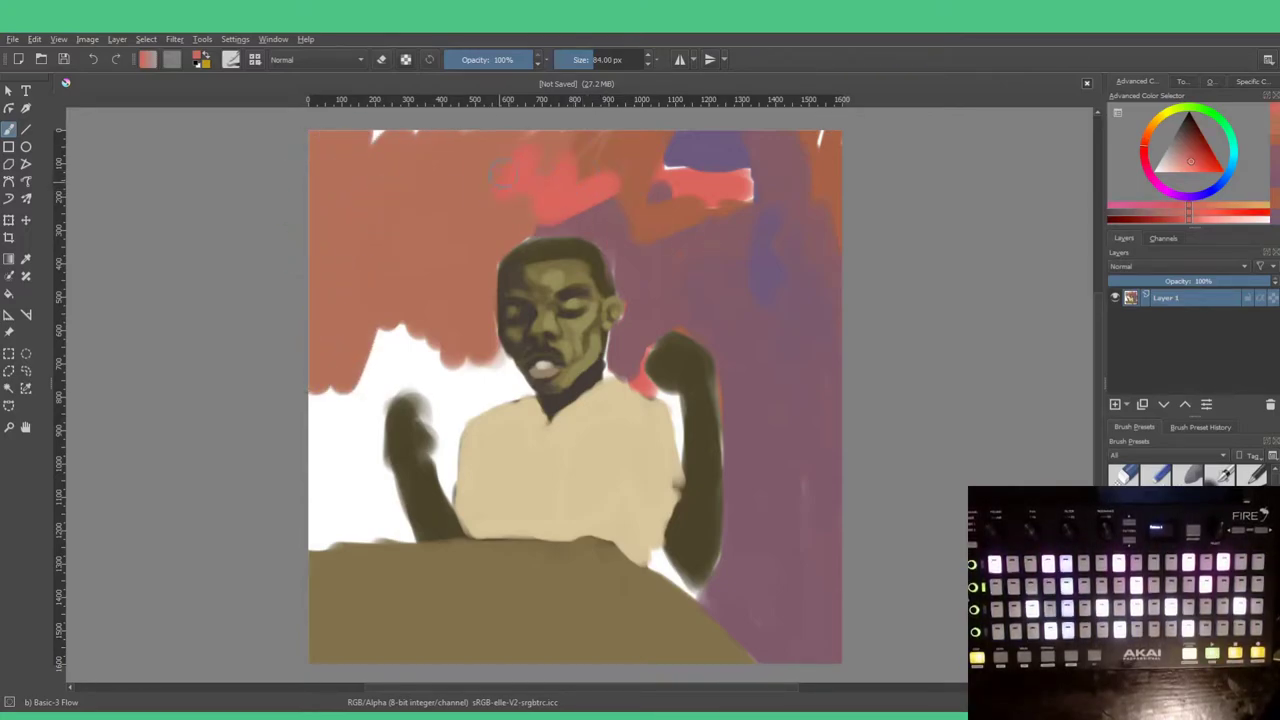
ctrl+click(460, 192)
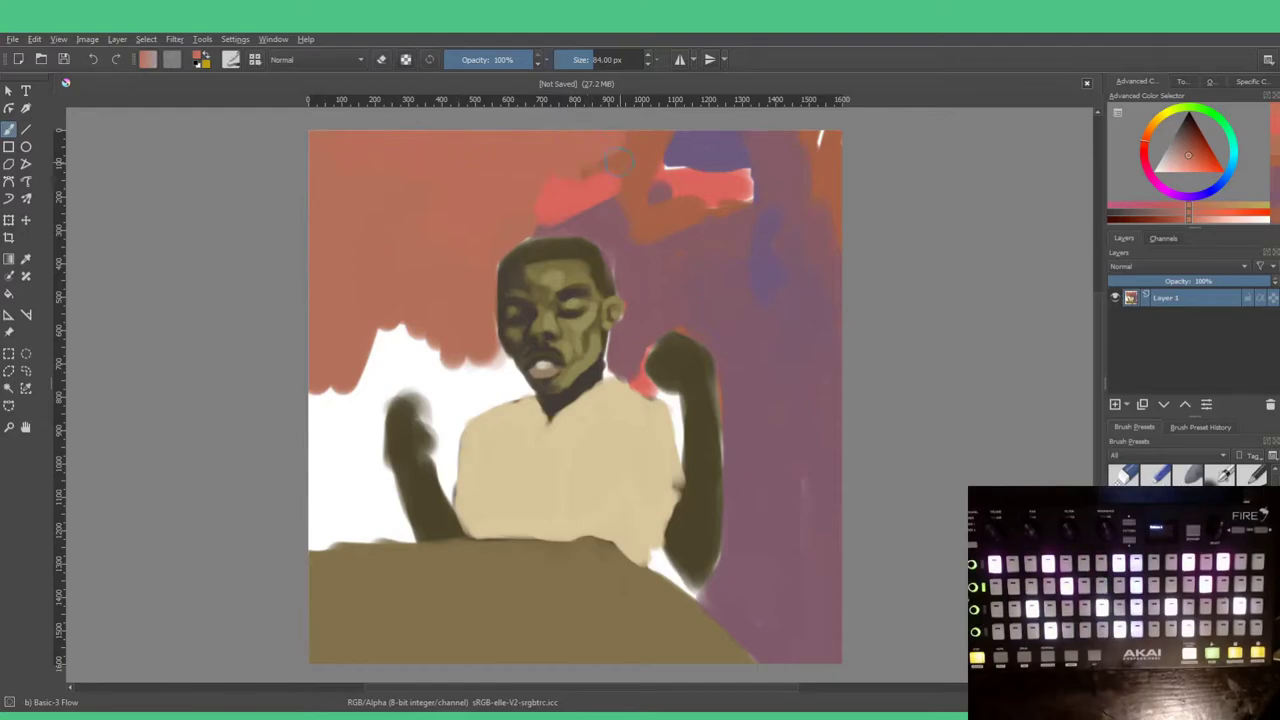
Step: Cover the remains of the cross arm and the far upper corner with sampled violet, and dab rust beside the face
ctrl+click(663, 160)
mouse_move(663, 160)
mouse_down()
mouse_move(674, 221)
mouse_move(753, 190)
mouse_move(755, 218)
mouse_move(845, 118)
mouse_up()
ctrl+click(470, 340)
drag(471, 364, 473, 382)
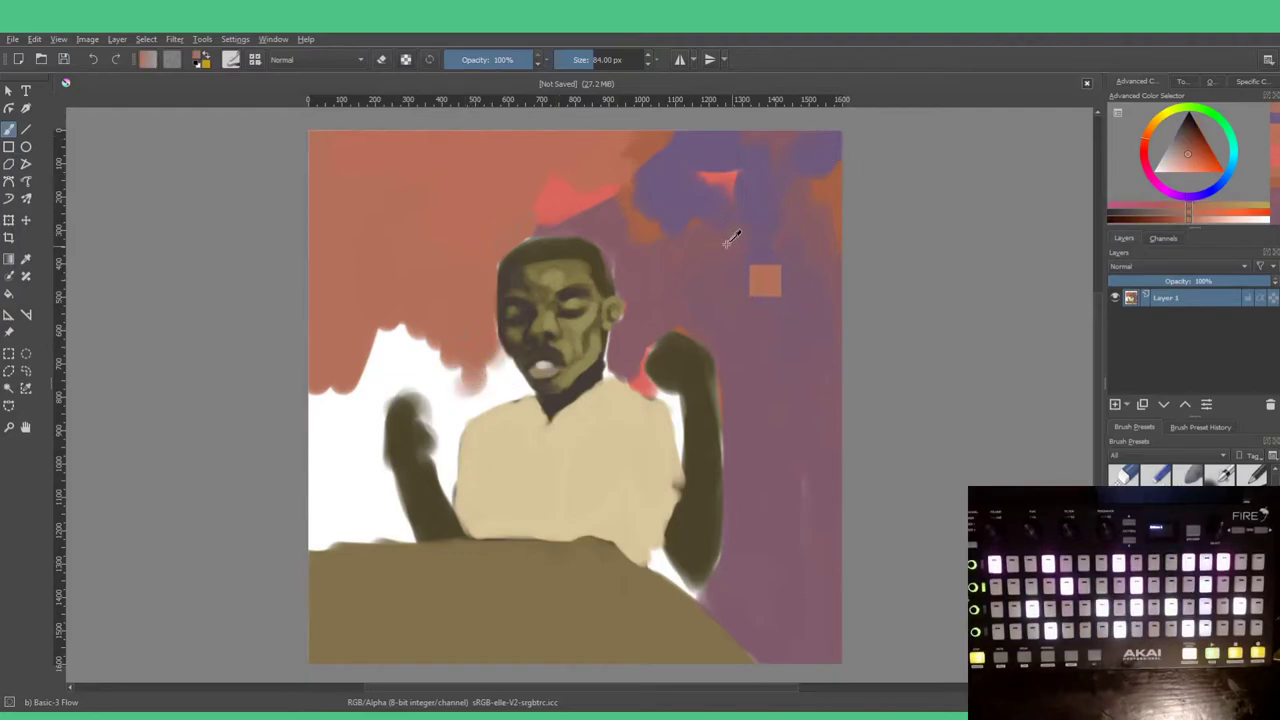
Step: Sample violet and mauve to fill the background around the smaller fist, shoulder and top of the head, blending into the rust
ctrl+click(725, 206)
mouse_move(318, 405)
mouse_down()
mouse_move(301, 469)
mouse_move(317, 499)
mouse_move(355, 529)
mouse_move(403, 533)
mouse_move(367, 462)
mouse_move(363, 380)
mouse_move(327, 364)
mouse_move(355, 479)
mouse_move(370, 382)
mouse_move(378, 370)
mouse_move(363, 405)
mouse_move(420, 344)
mouse_move(392, 357)
mouse_move(440, 397)
mouse_move(450, 350)
mouse_move(508, 374)
mouse_move(512, 388)
mouse_move(446, 424)
mouse_move(447, 496)
mouse_move(437, 416)
mouse_move(410, 380)
mouse_move(372, 393)
mouse_move(455, 393)
mouse_move(466, 409)
mouse_move(515, 385)
mouse_move(477, 349)
mouse_move(468, 308)
mouse_move(403, 355)
mouse_up()
ctrl+click(487, 190)
mouse_move(430, 292)
mouse_down()
mouse_move(426, 326)
mouse_move(403, 346)
mouse_move(341, 368)
mouse_move(322, 360)
mouse_move(374, 380)
mouse_move(365, 465)
mouse_move(335, 420)
mouse_move(367, 376)
mouse_up()
ctrl+click(399, 381)
mouse_move(465, 268)
mouse_down()
mouse_move(488, 337)
mouse_move(472, 287)
mouse_move(655, 192)
mouse_move(511, 231)
mouse_move(579, 216)
mouse_move(561, 196)
mouse_move(619, 237)
mouse_move(623, 220)
mouse_move(587, 193)
mouse_move(597, 185)
mouse_move(620, 255)
mouse_up()
mouse_move(614, 189)
mouse_down()
mouse_move(513, 189)
mouse_move(506, 178)
mouse_move(477, 228)
mouse_up()
key(ctrl+z)
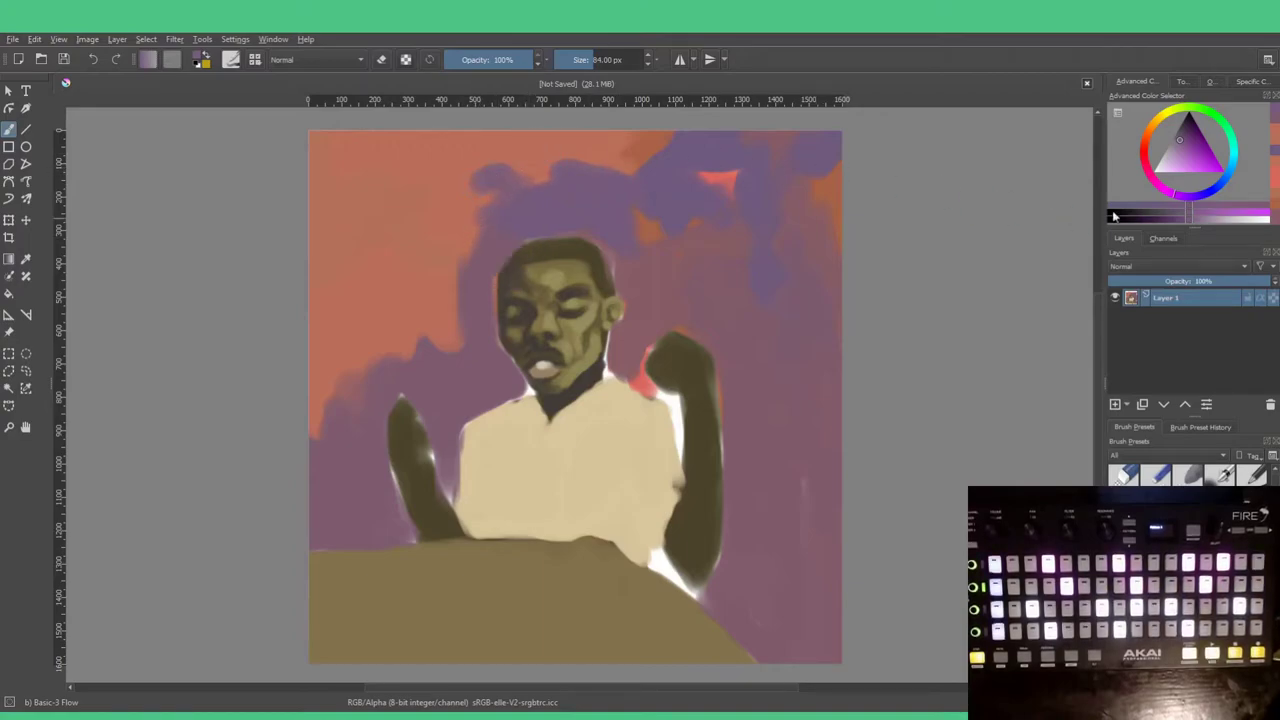
Step: Mix a bright yellow and paint a short horizontal patch just above the head
click(1167, 119)
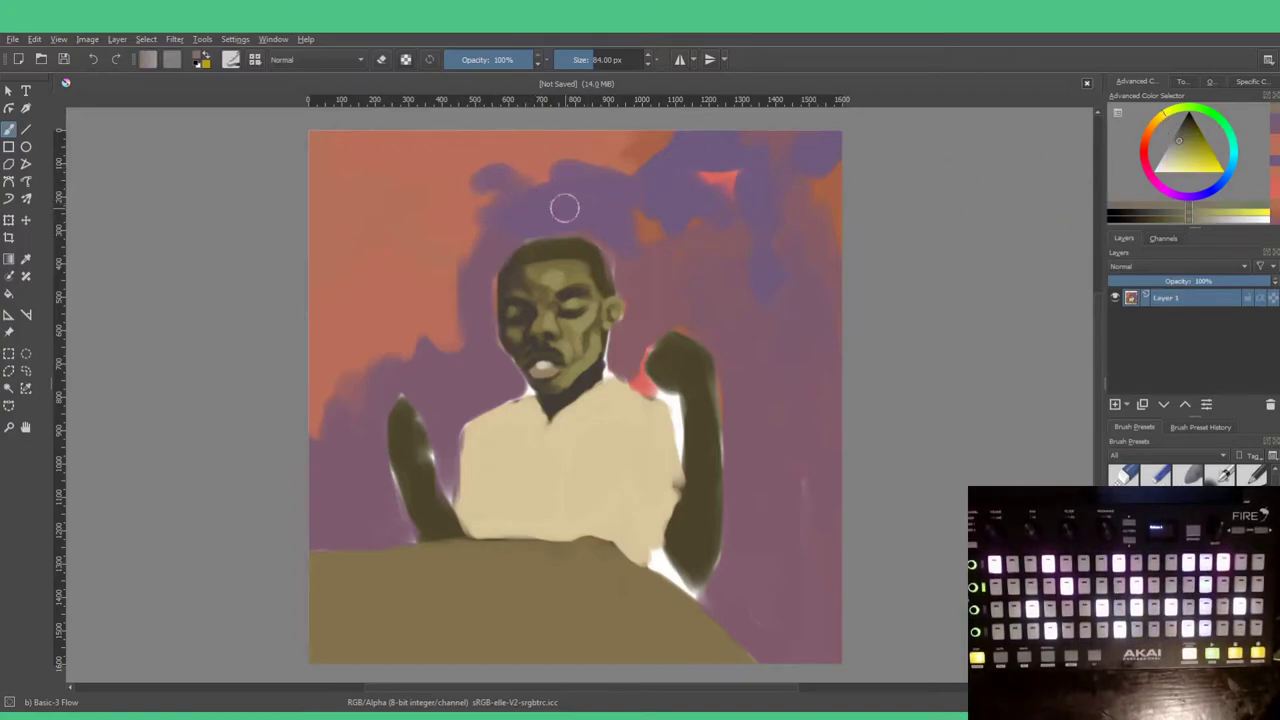
click(1192, 163)
mouse_move(540, 205)
mouse_down()
mouse_move(563, 209)
mouse_move(529, 206)
mouse_move(567, 204)
mouse_up()
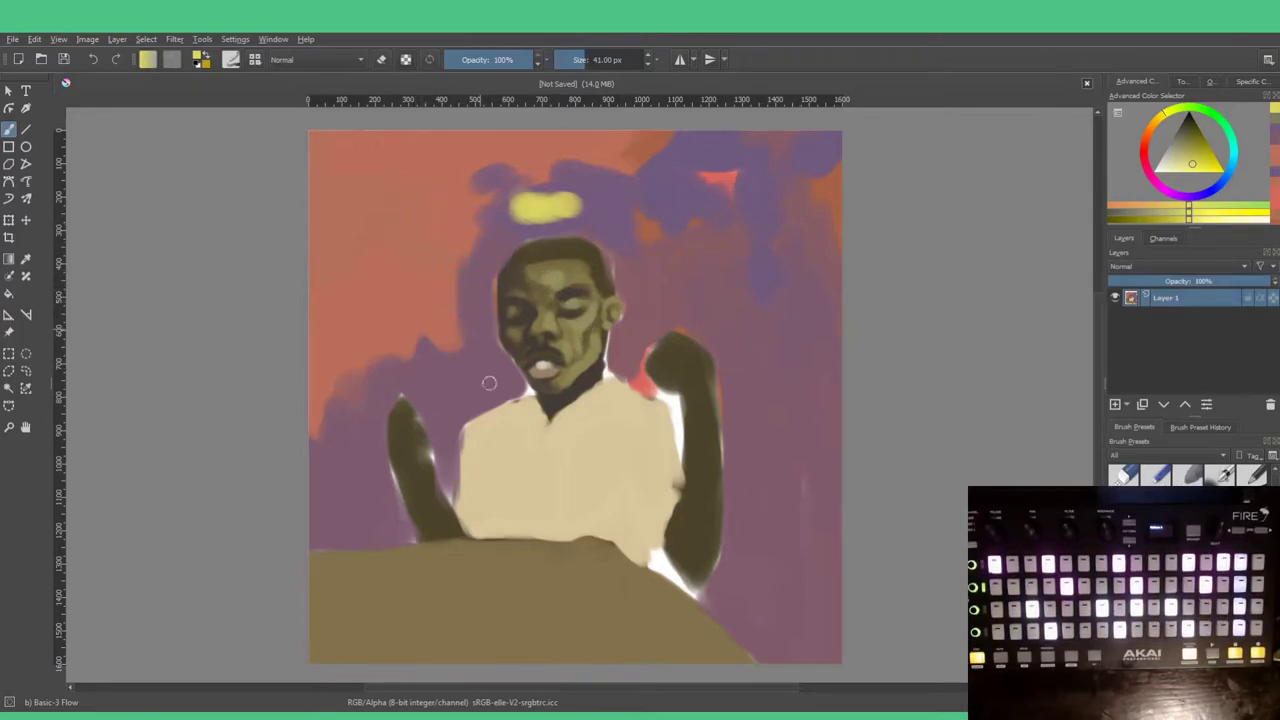
Step: Use a smaller brush with sampled mauve to trim the shaded face outline, and at 22 px cover the white gap beside the neck
ctrl+click(476, 283)
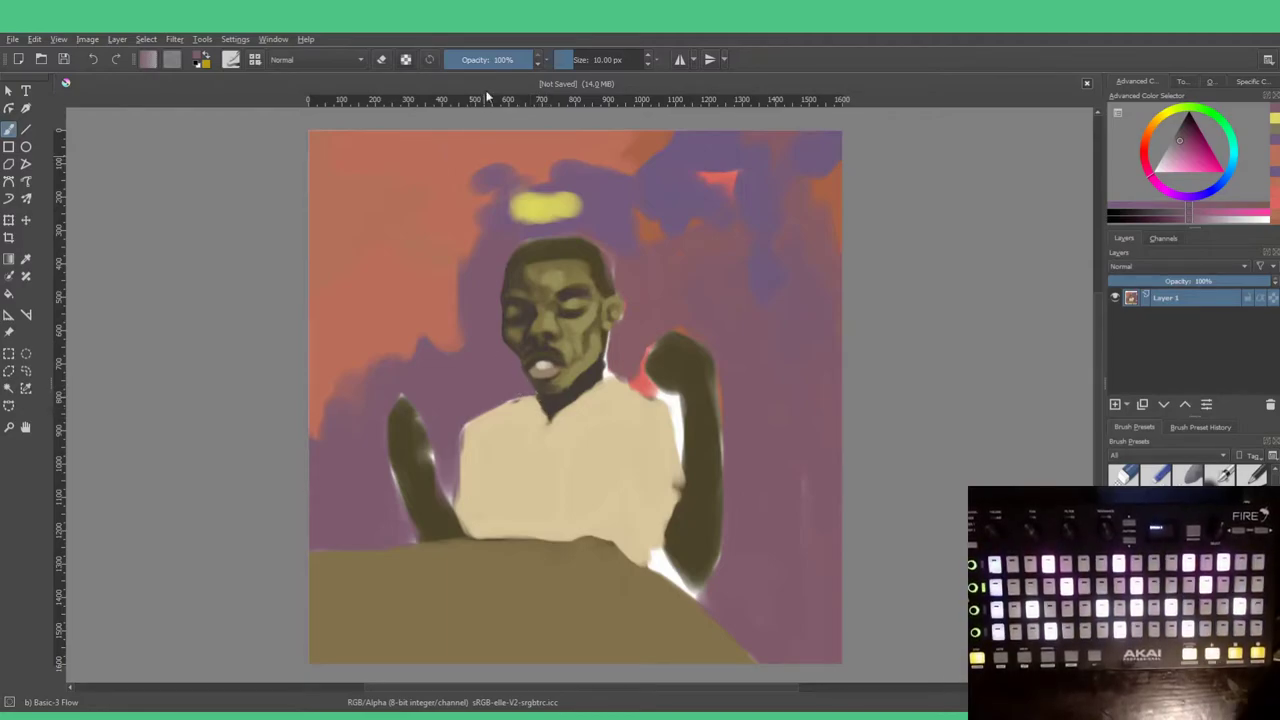
ctrl+click(527, 284)
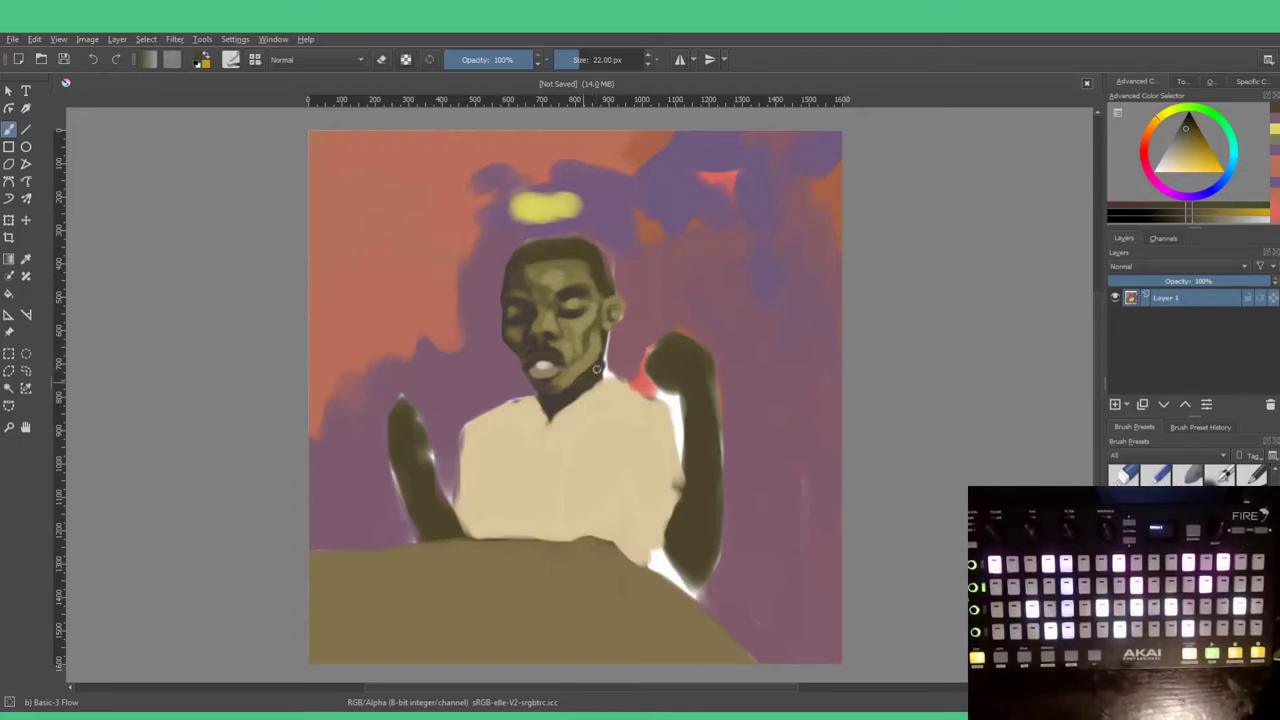
ctrl+click(617, 346)
drag(617, 346, 610, 356)
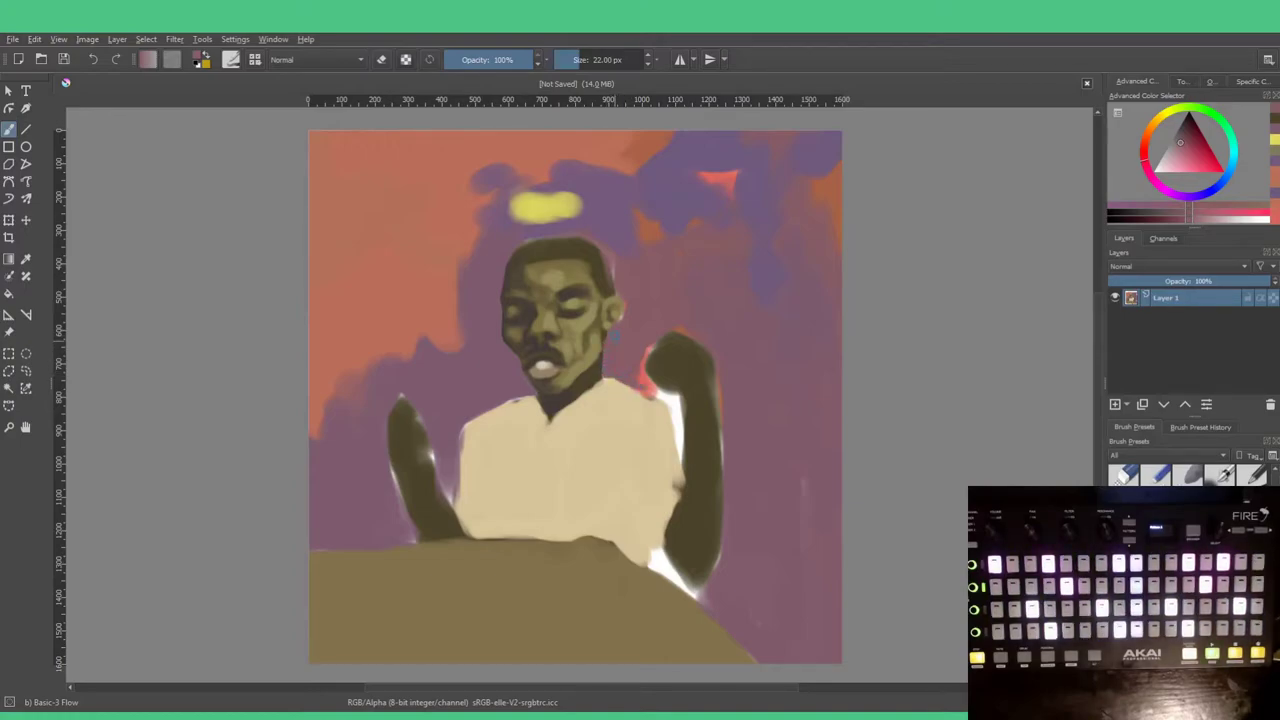
Step: Sample olive and dark face tones to refine the ear and model the jawline and neck shadow above the collar
ctrl+click(624, 294)
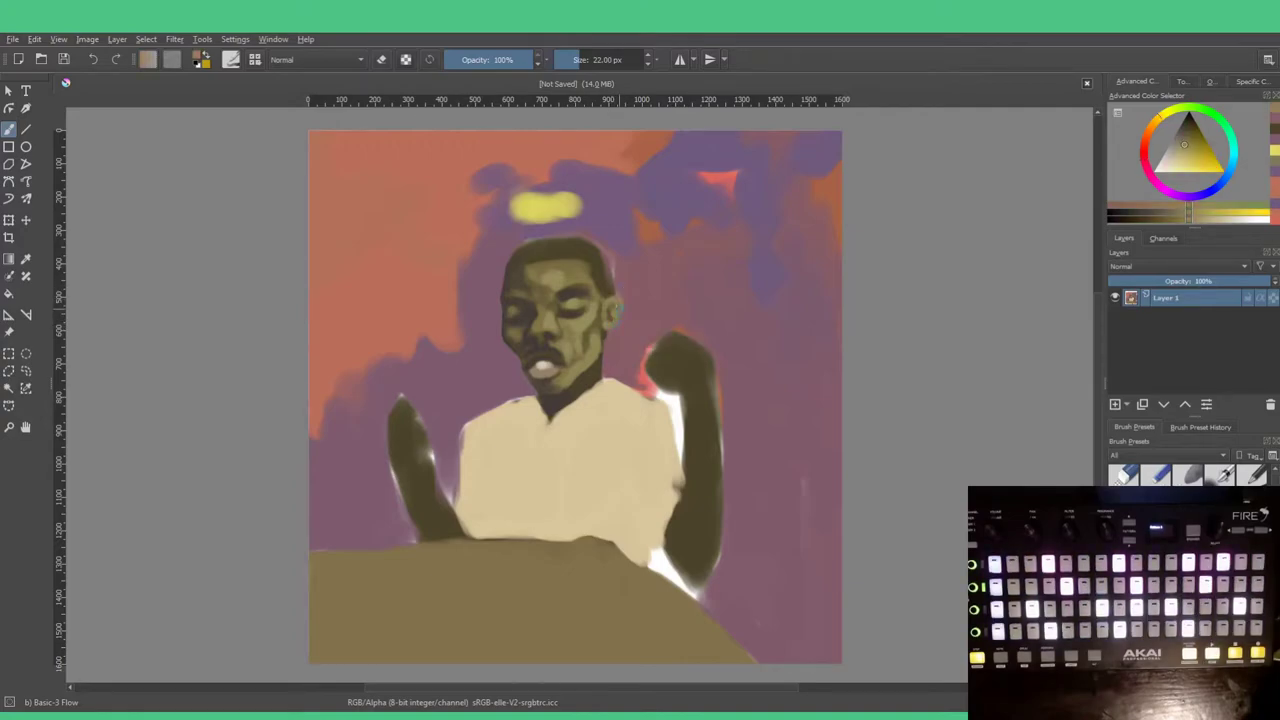
key(ctrl)
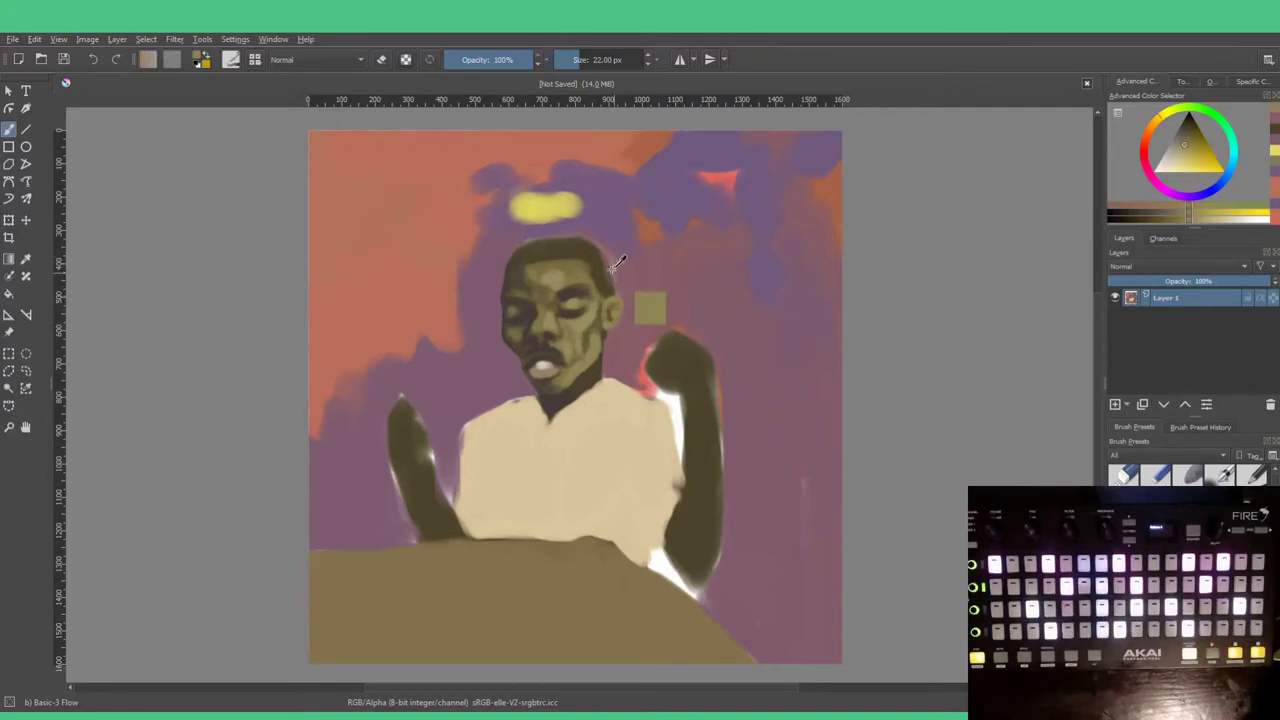
ctrl+click(572, 333)
ctrl+click(589, 376)
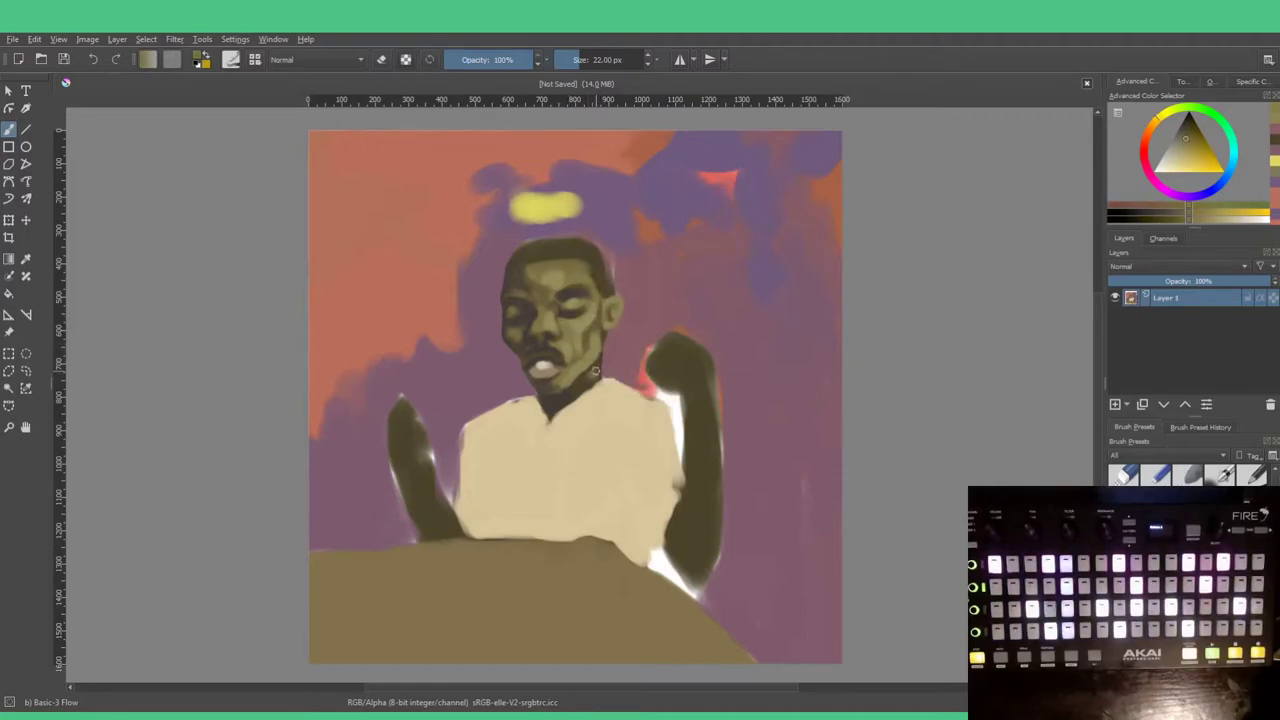
ctrl+click(590, 375)
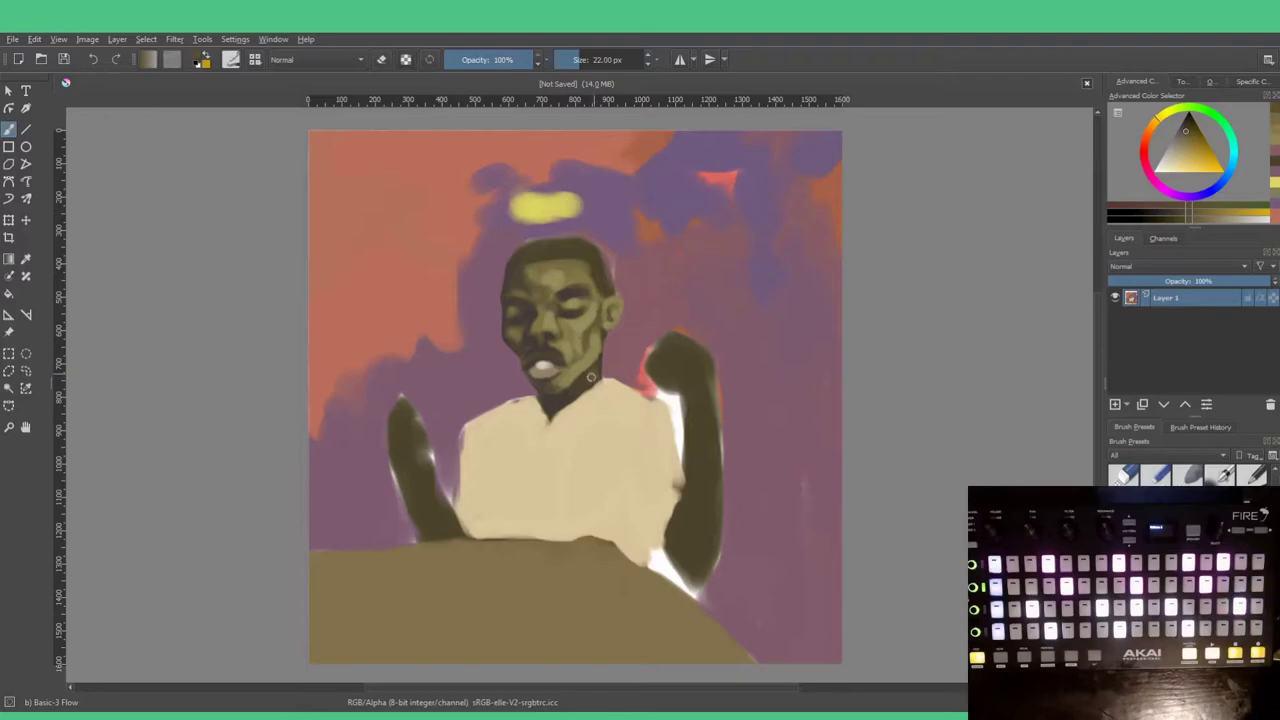
ctrl+click(593, 374)
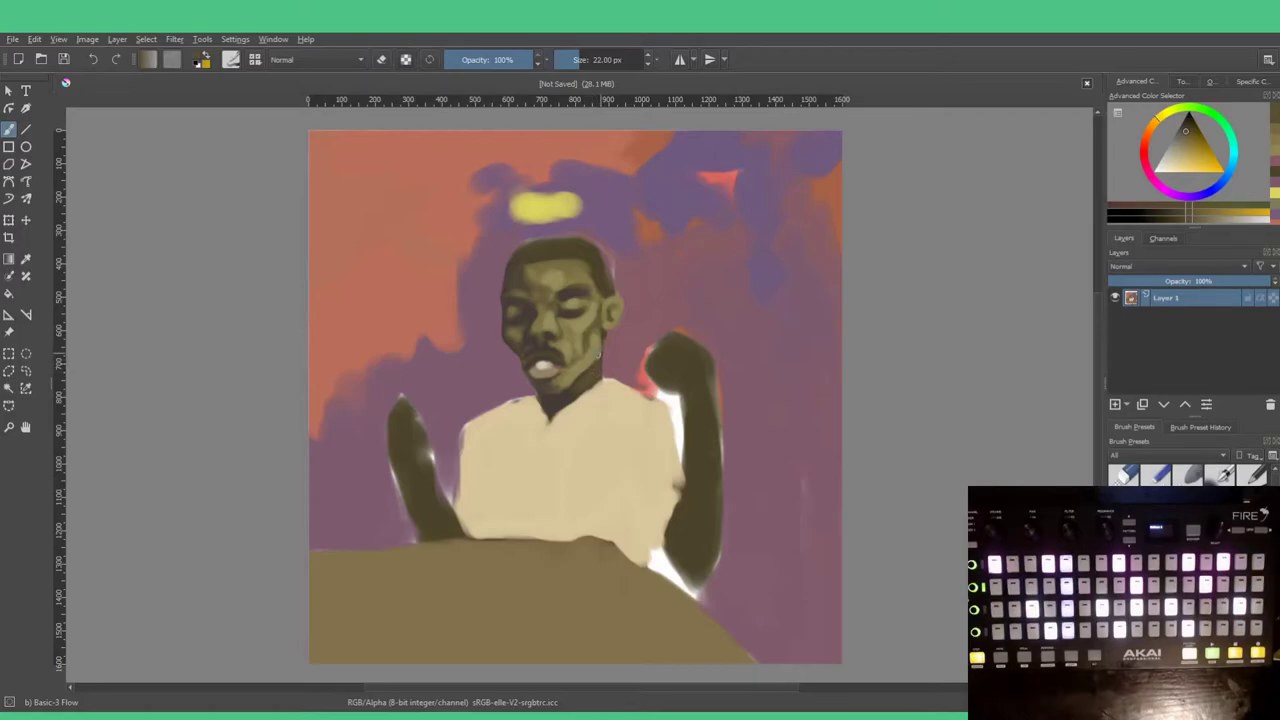
ctrl+click(597, 360)
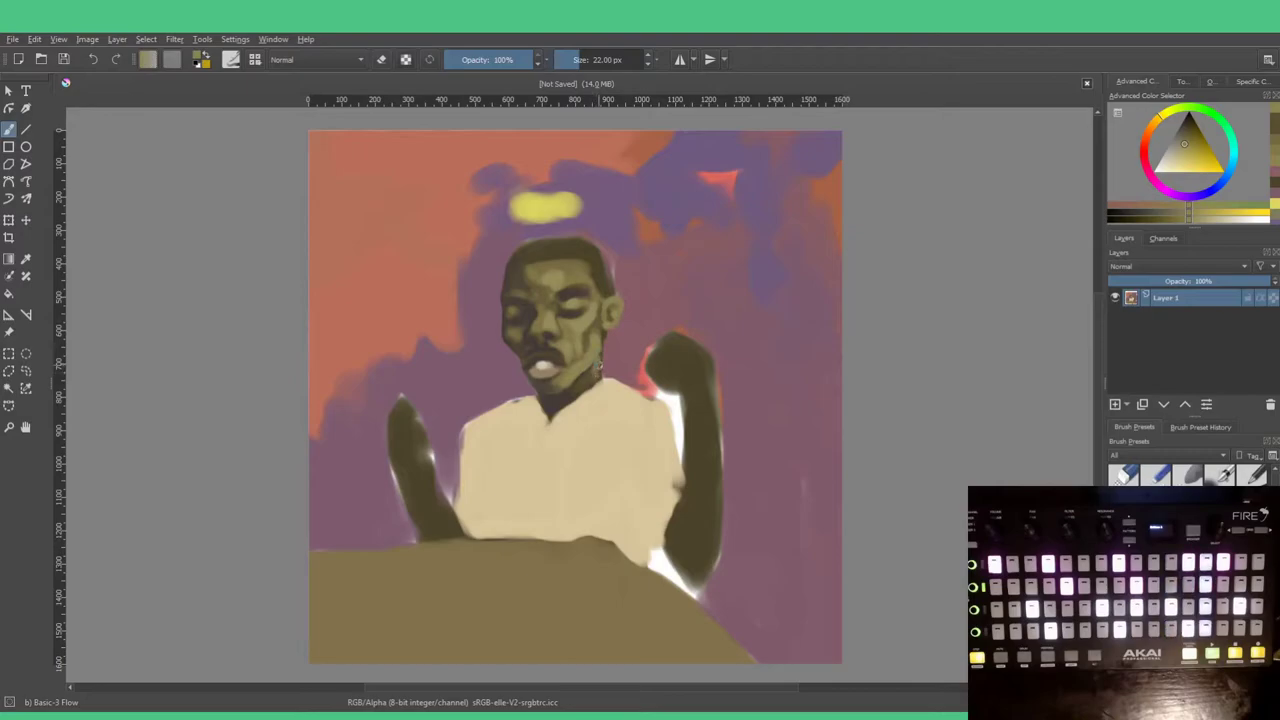
ctrl+click(595, 370)
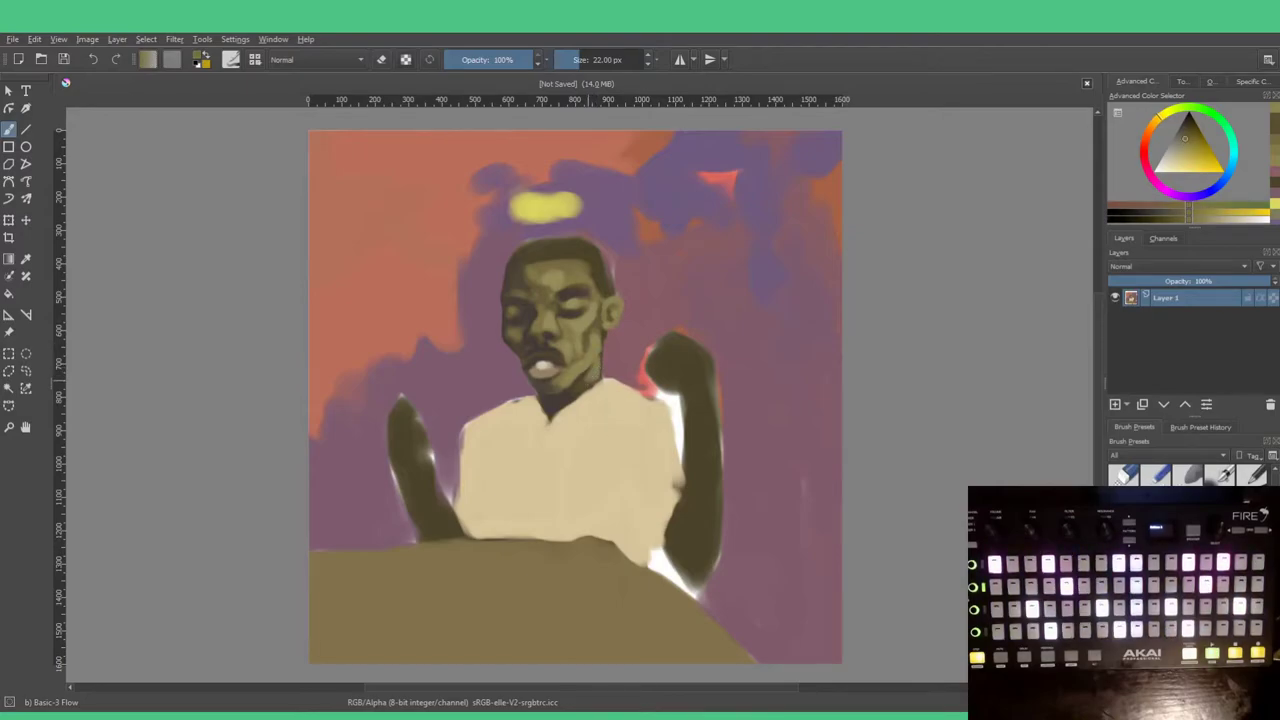
Step: Sample olive, dark and mauve tones to refine the jaw and neck edge below the ear, and shade the forehead and hairline
ctrl+click(592, 368)
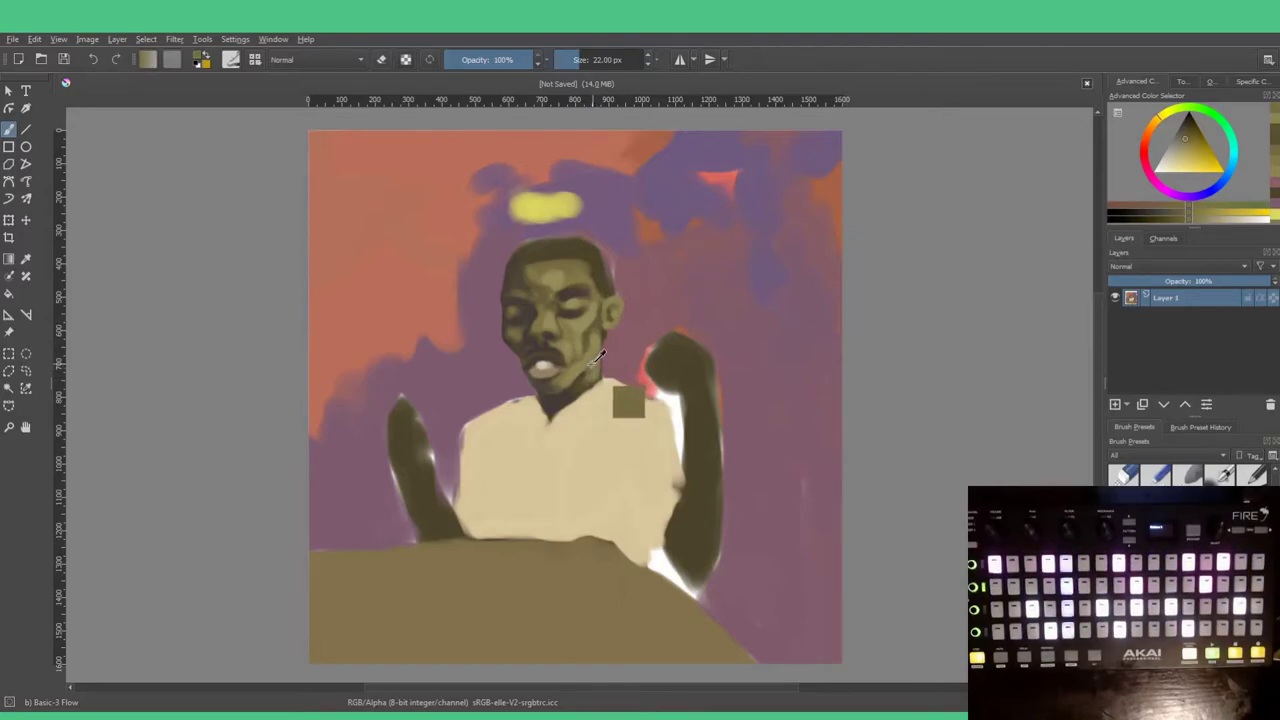
ctrl+click(592, 368)
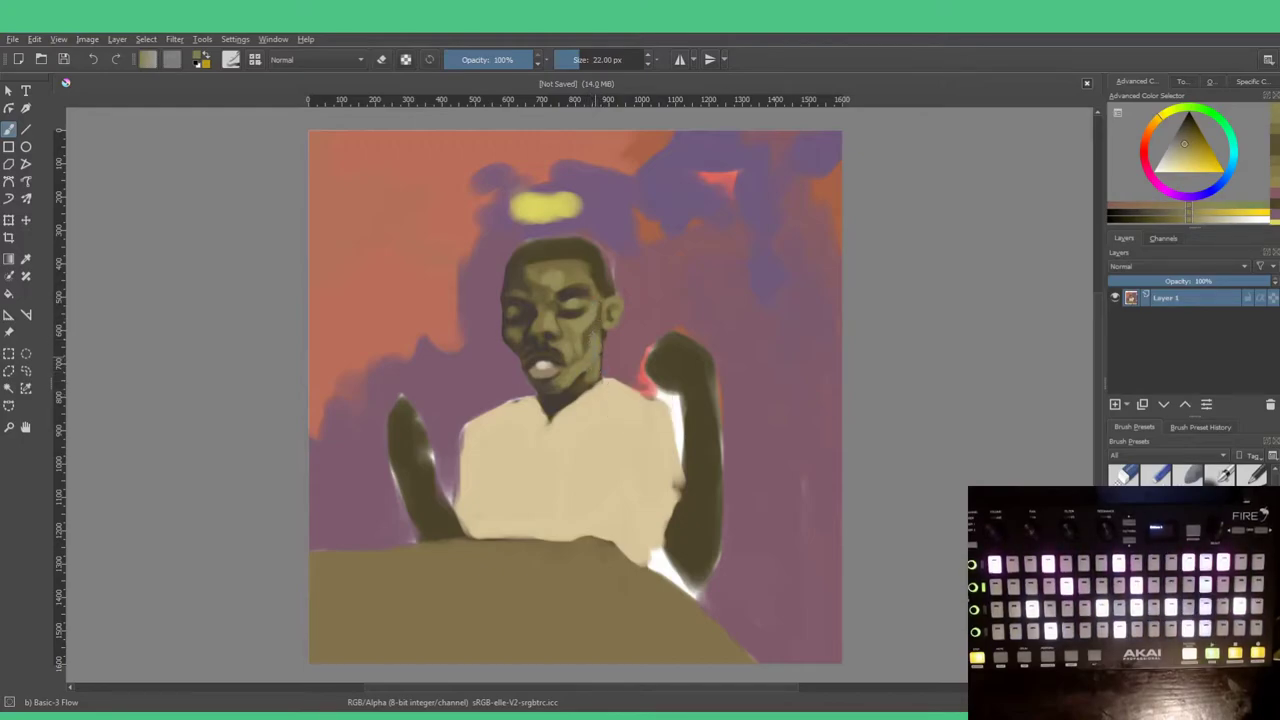
ctrl+click(582, 380)
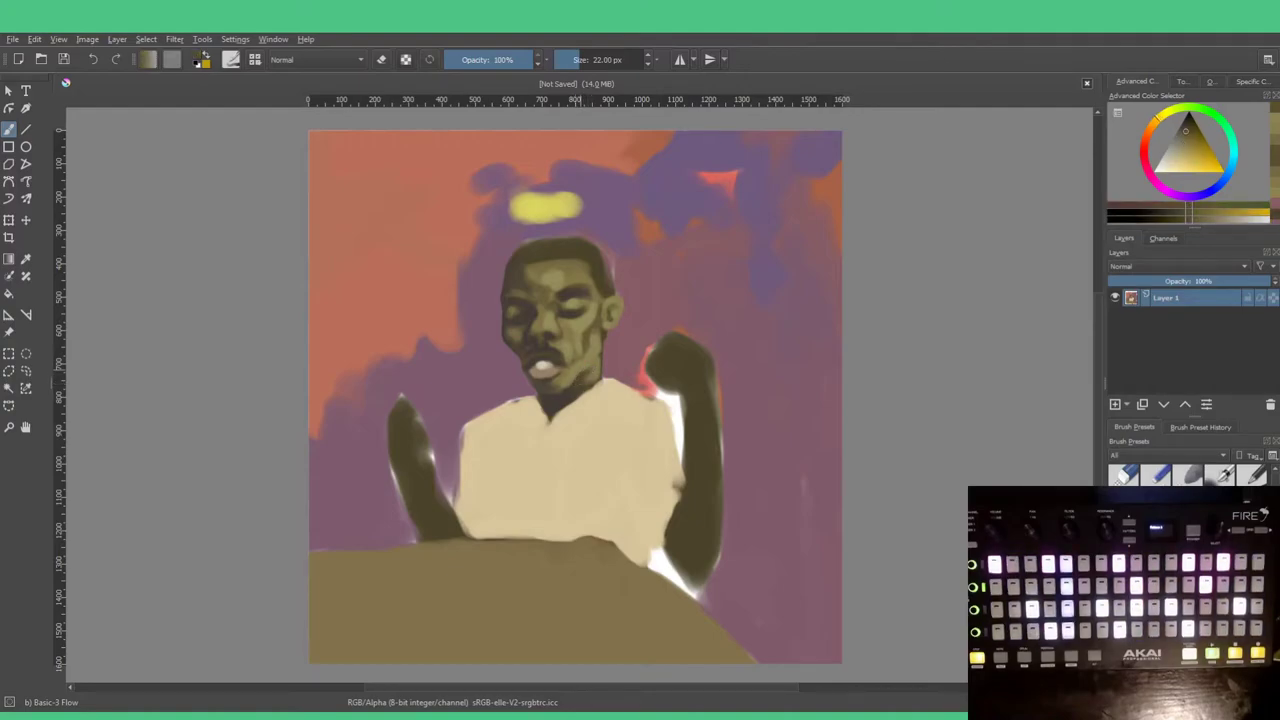
ctrl+click(585, 378)
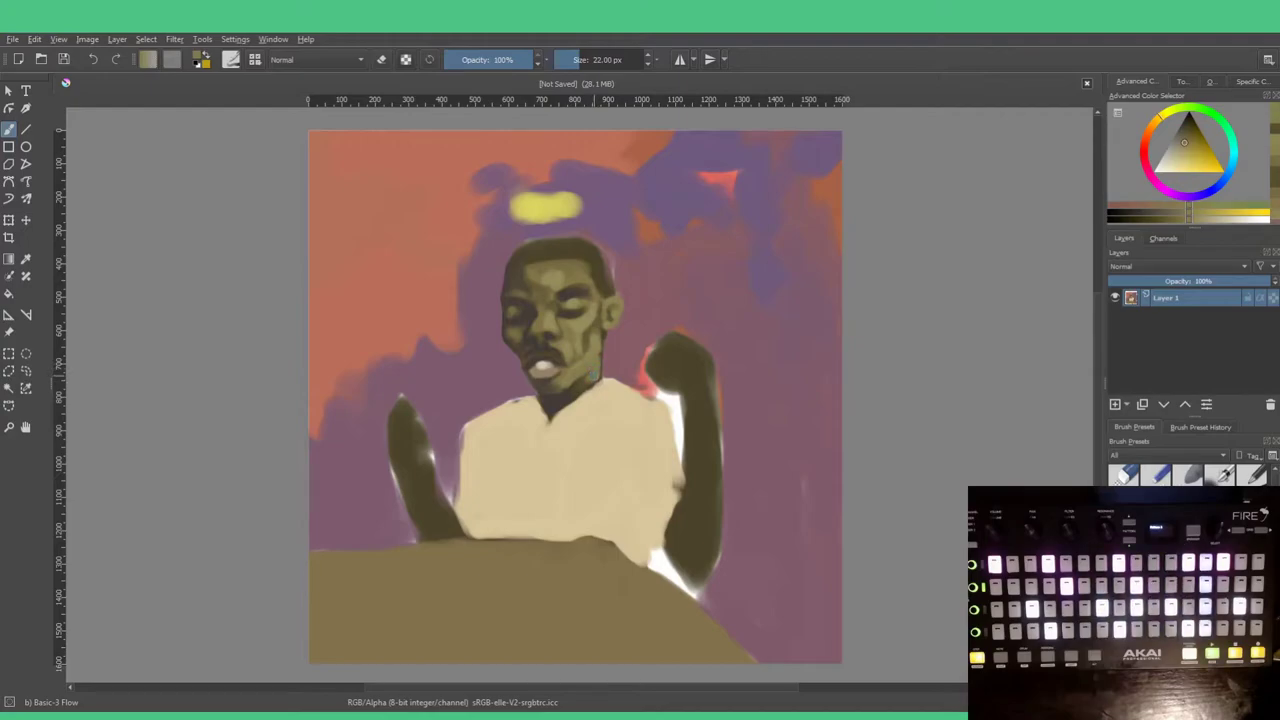
ctrl+click(606, 340)
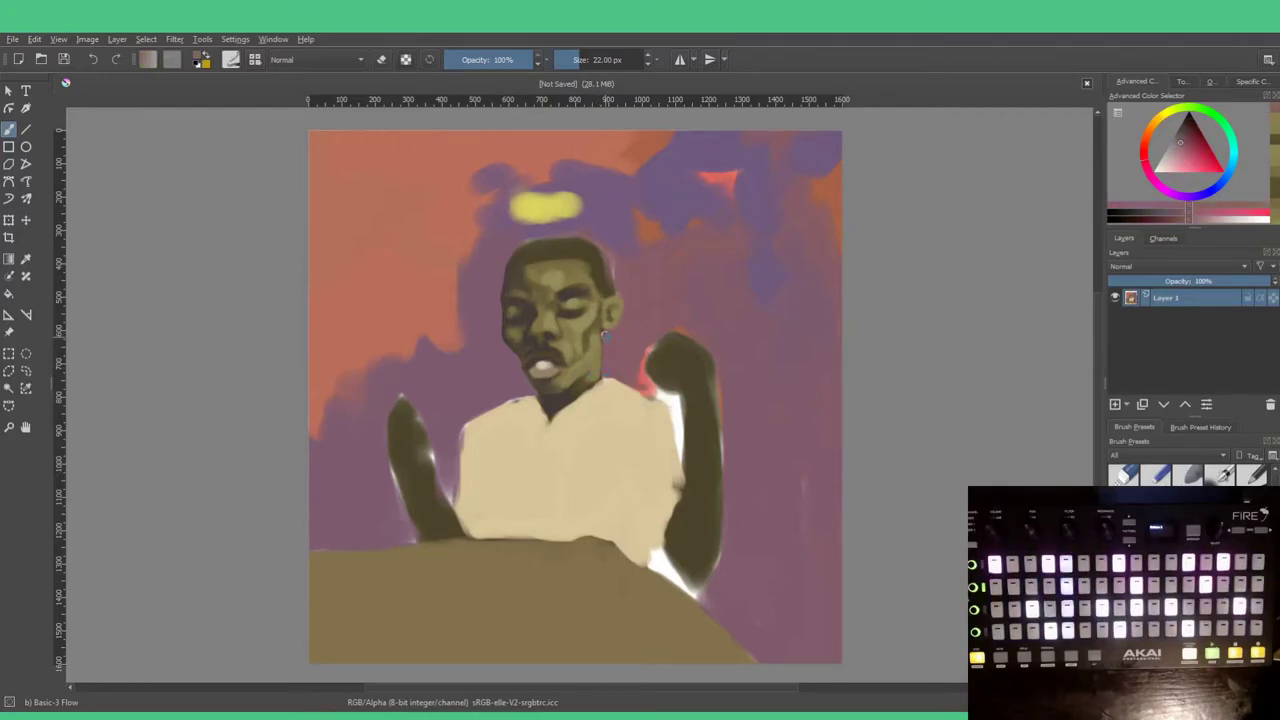
key(ctrl)
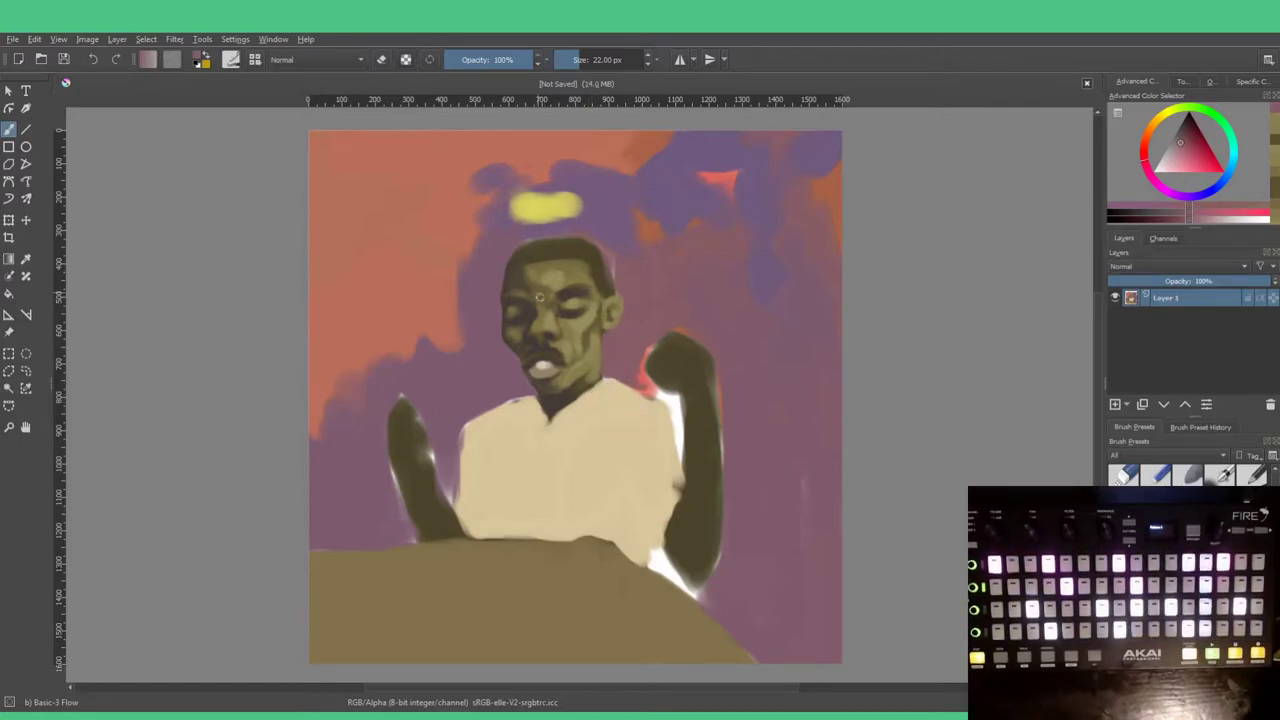
ctrl+click(549, 255)
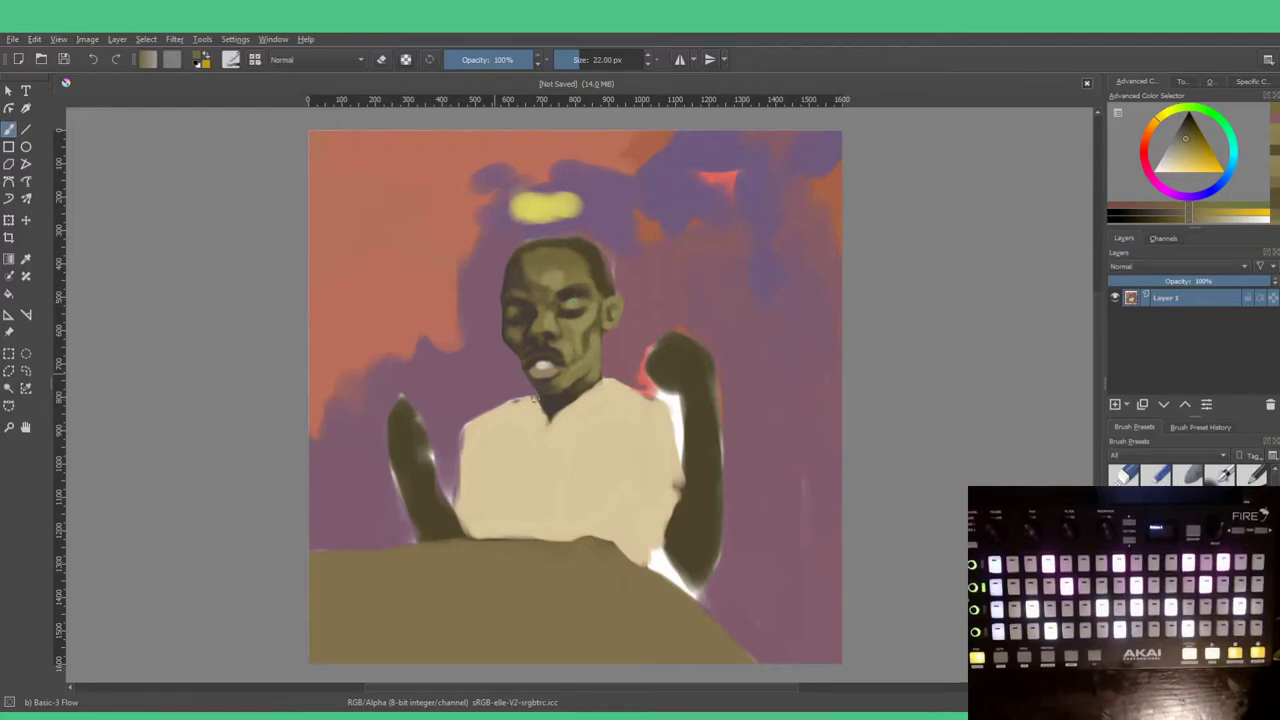
key(ctrl)
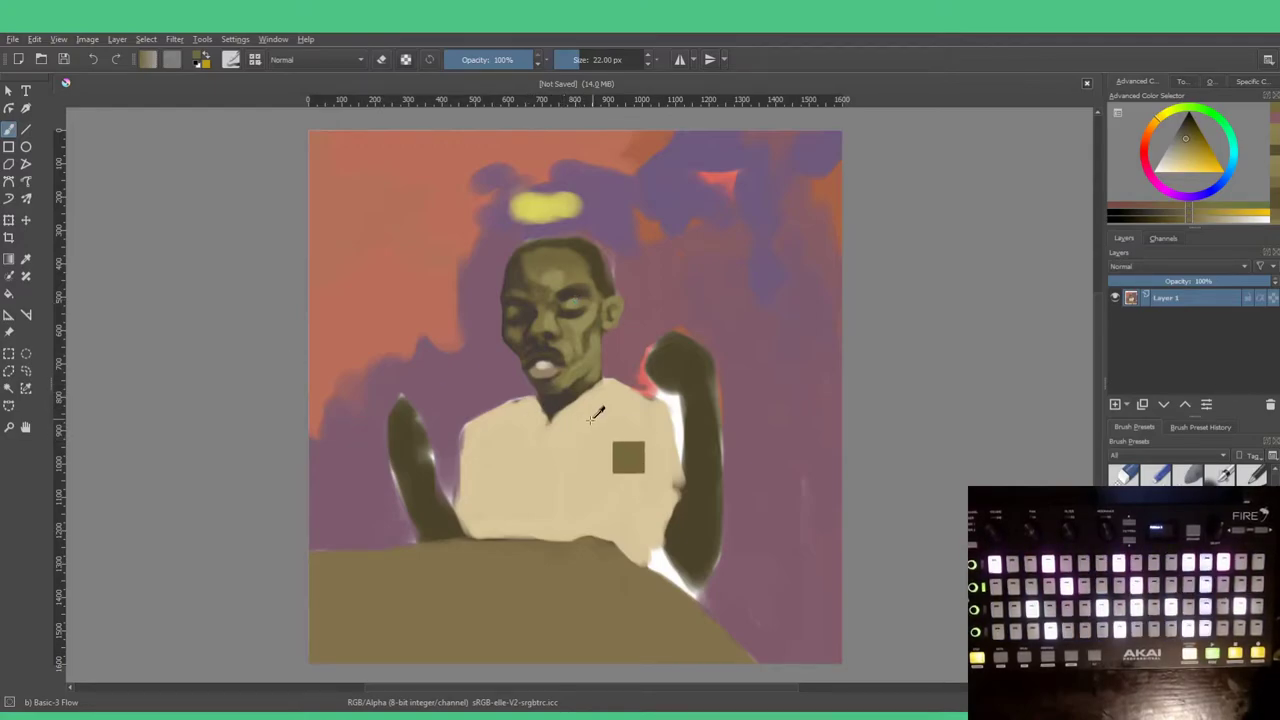
Step: Extend the dark neck shadow into the collar and along the smaller fist's shoulder, and trim that shoulder's outline with sampled mauve
ctrl+click(547, 411)
mouse_move(545, 404)
mouse_down()
mouse_move(556, 427)
mouse_move(580, 403)
mouse_move(559, 423)
mouse_up()
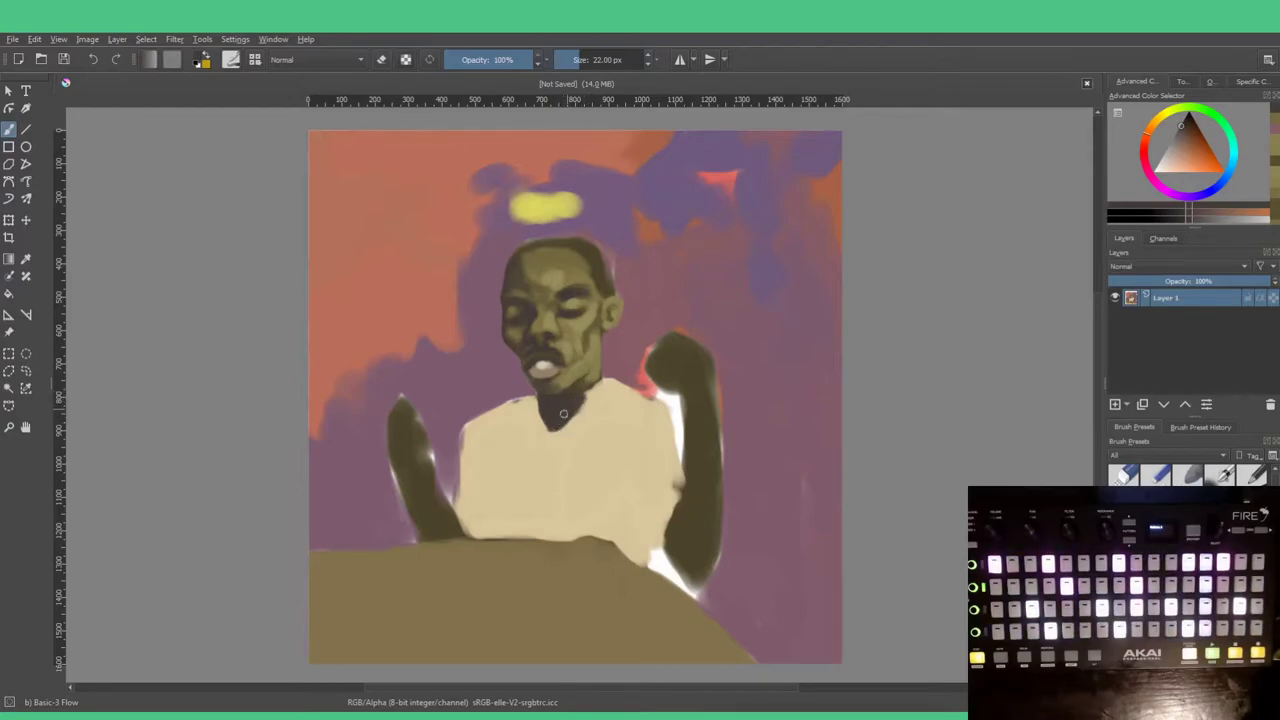
ctrl+click(600, 385)
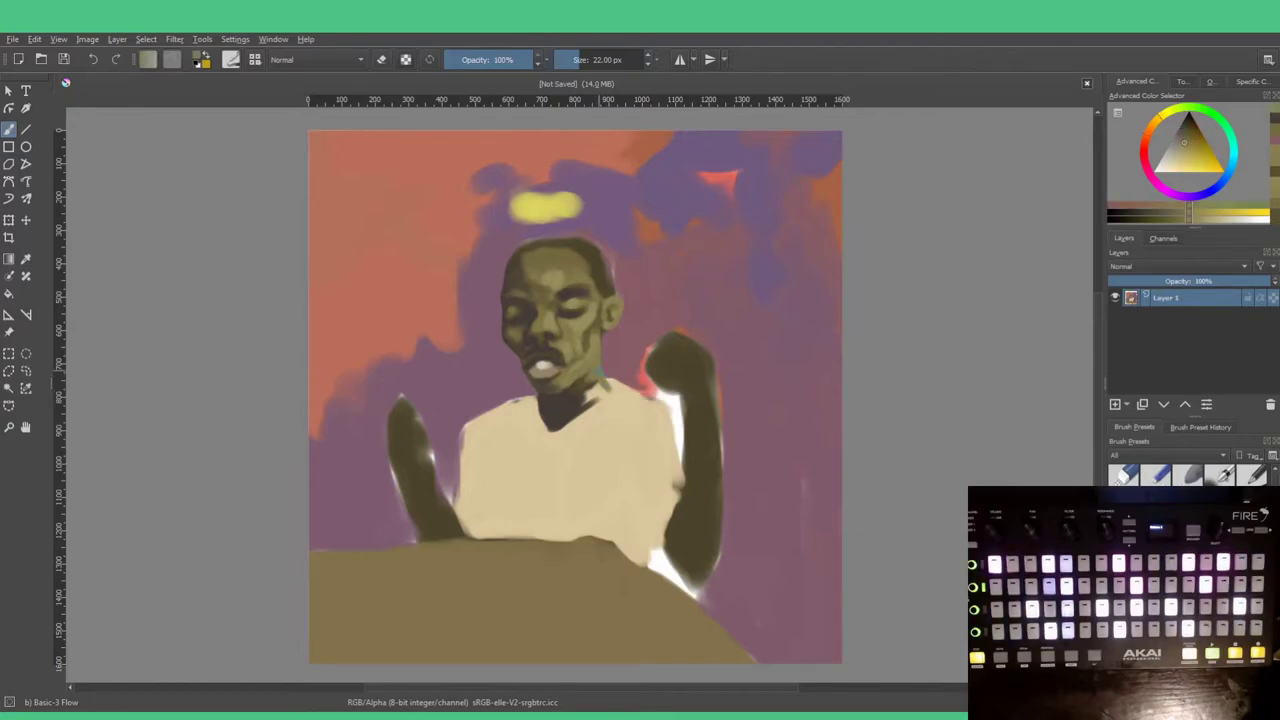
ctrl+click(537, 402)
drag(537, 402, 499, 413)
ctrl+click(503, 396)
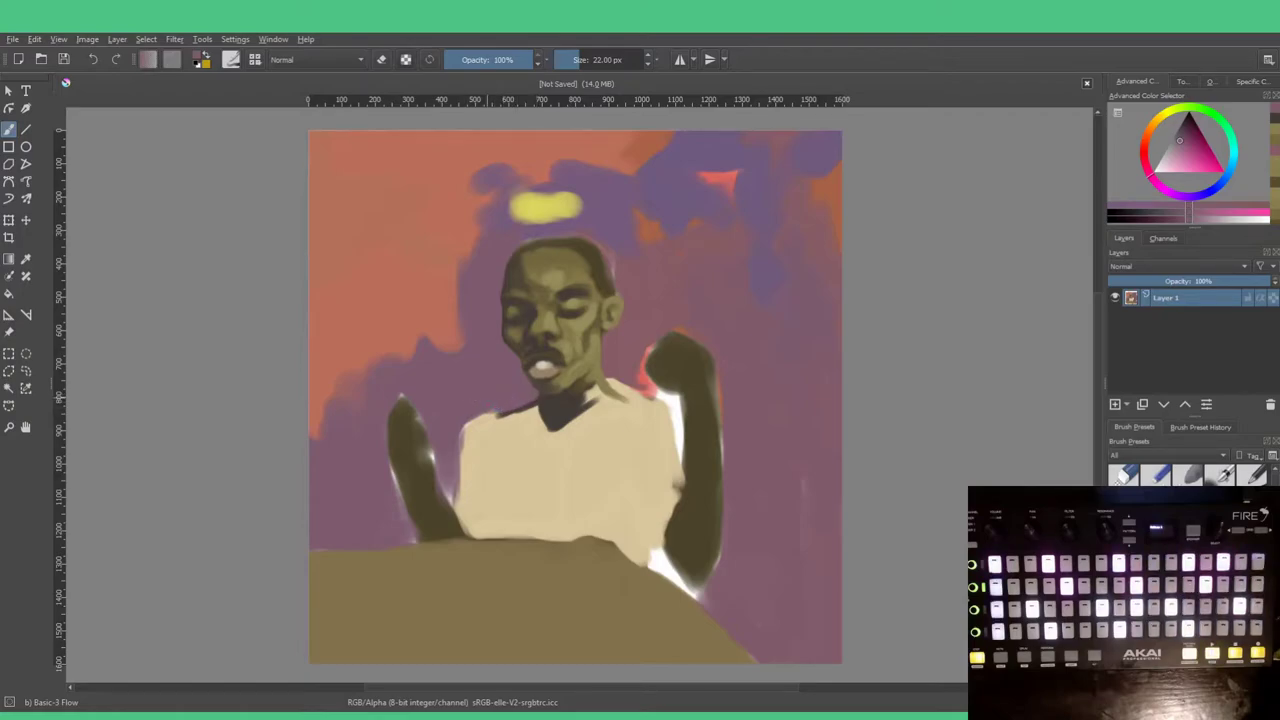
Step: Sample dark and olive neck tones to widen the shirt's neckline, painting bare skin over the collar towards both shoulders
ctrl+click(595, 390)
ctrl+click(595, 390)
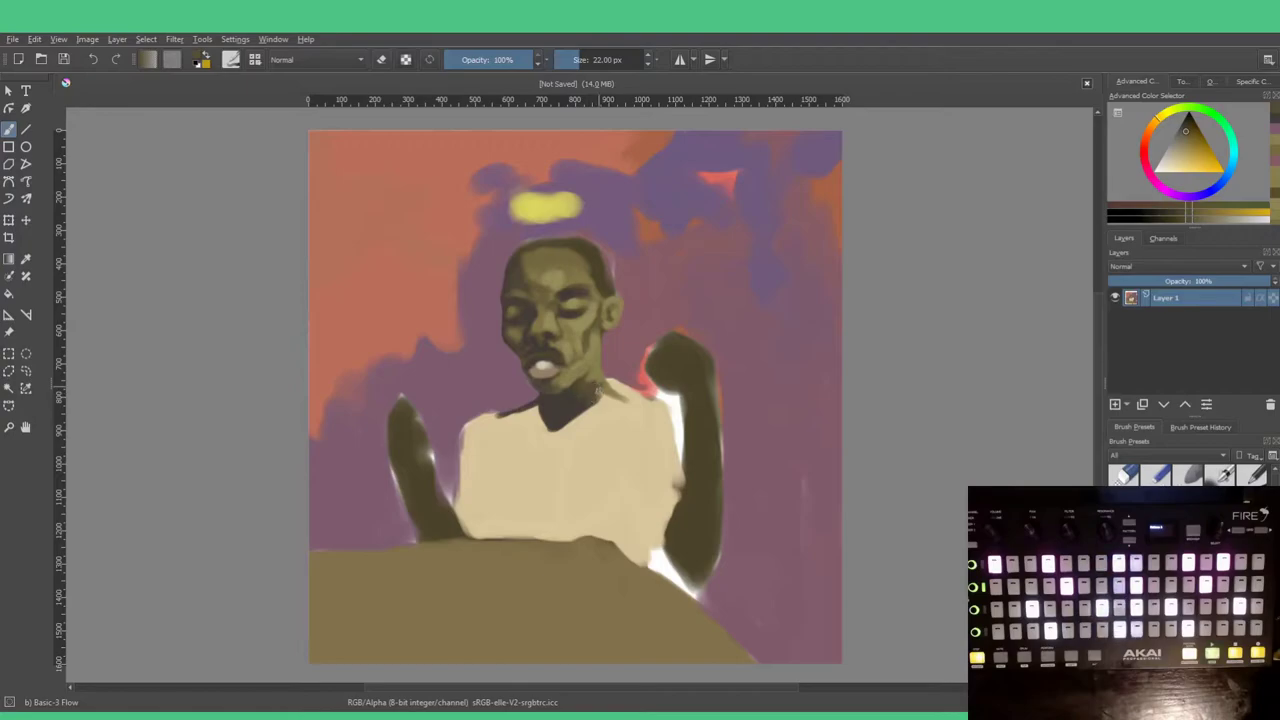
ctrl+click(597, 390)
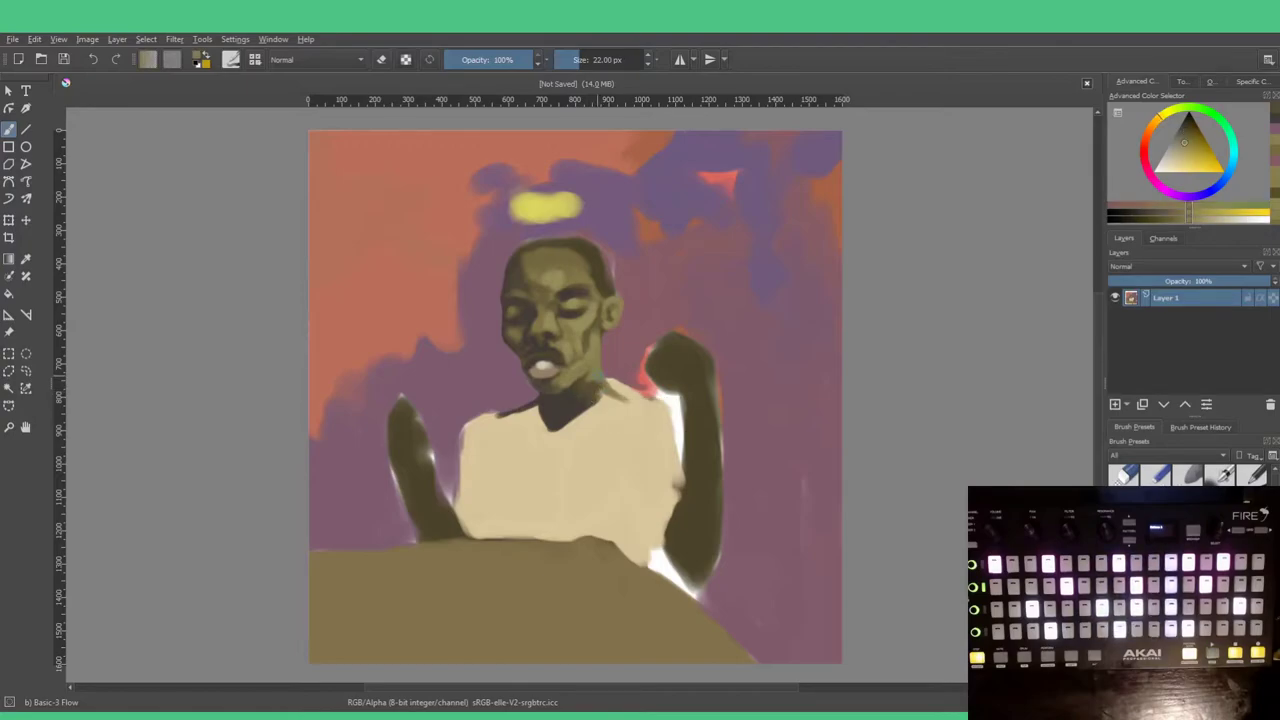
ctrl+click(520, 413)
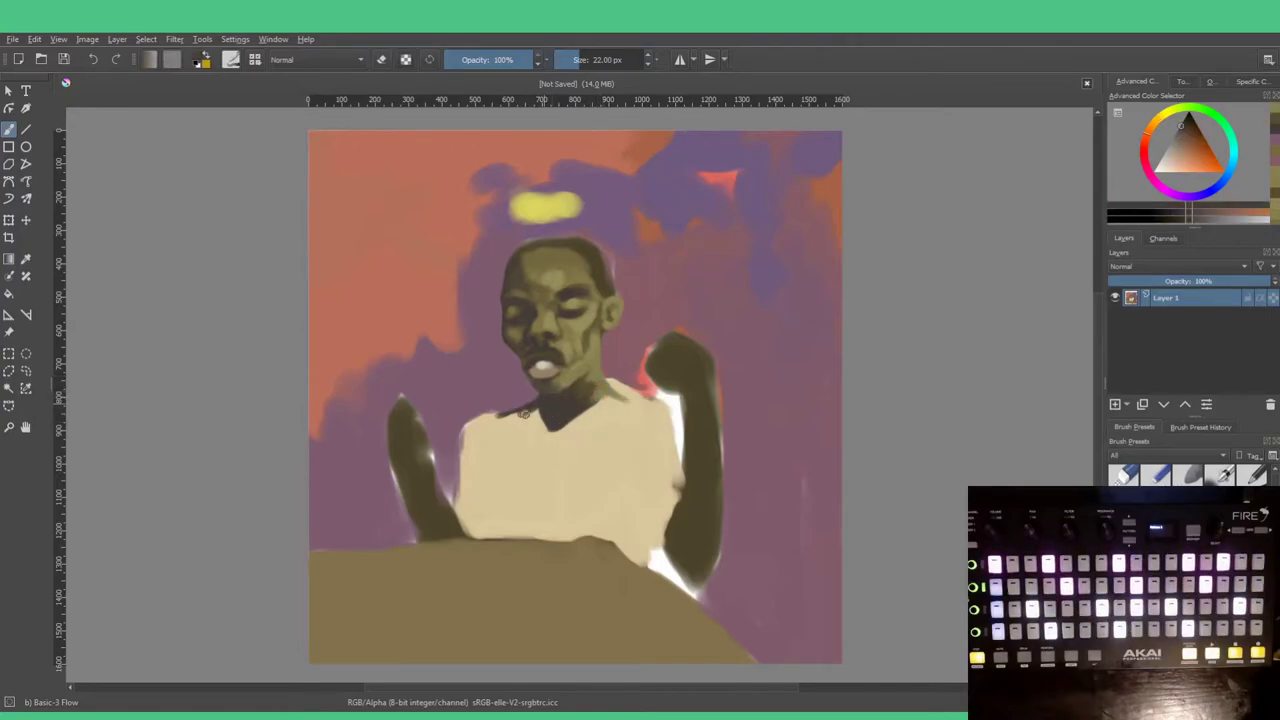
click(528, 412)
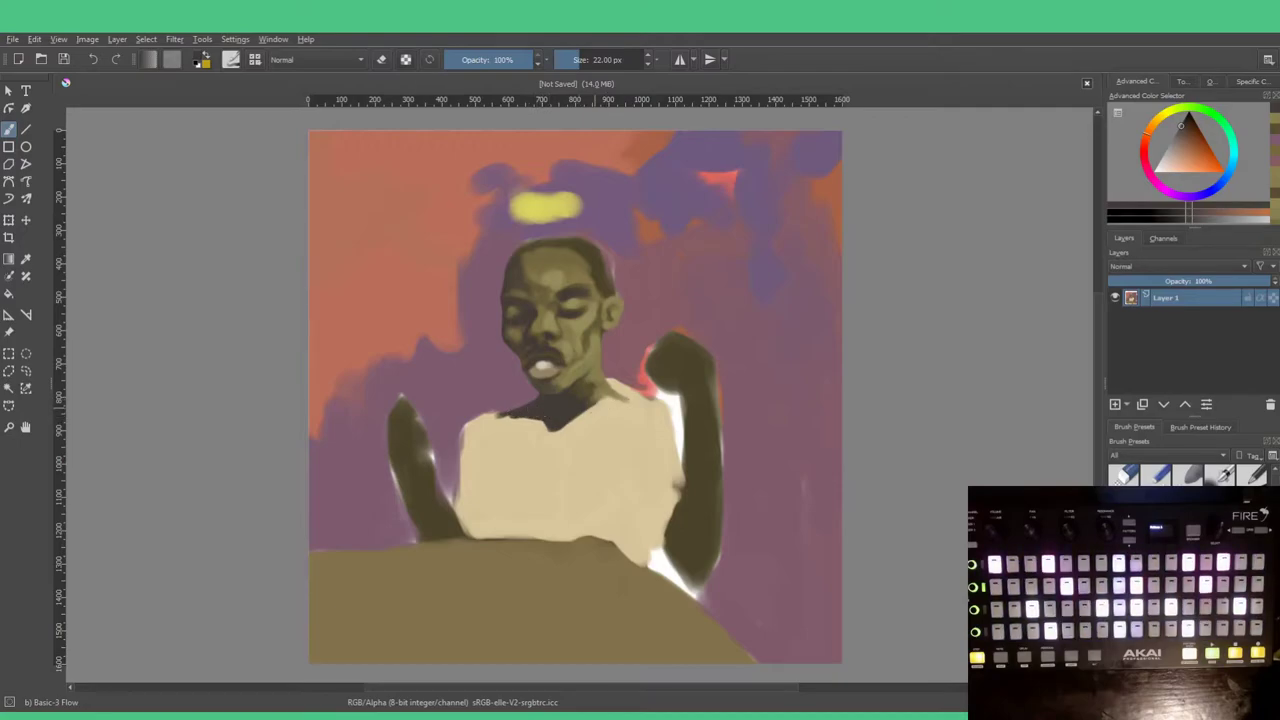
ctrl+click(612, 398)
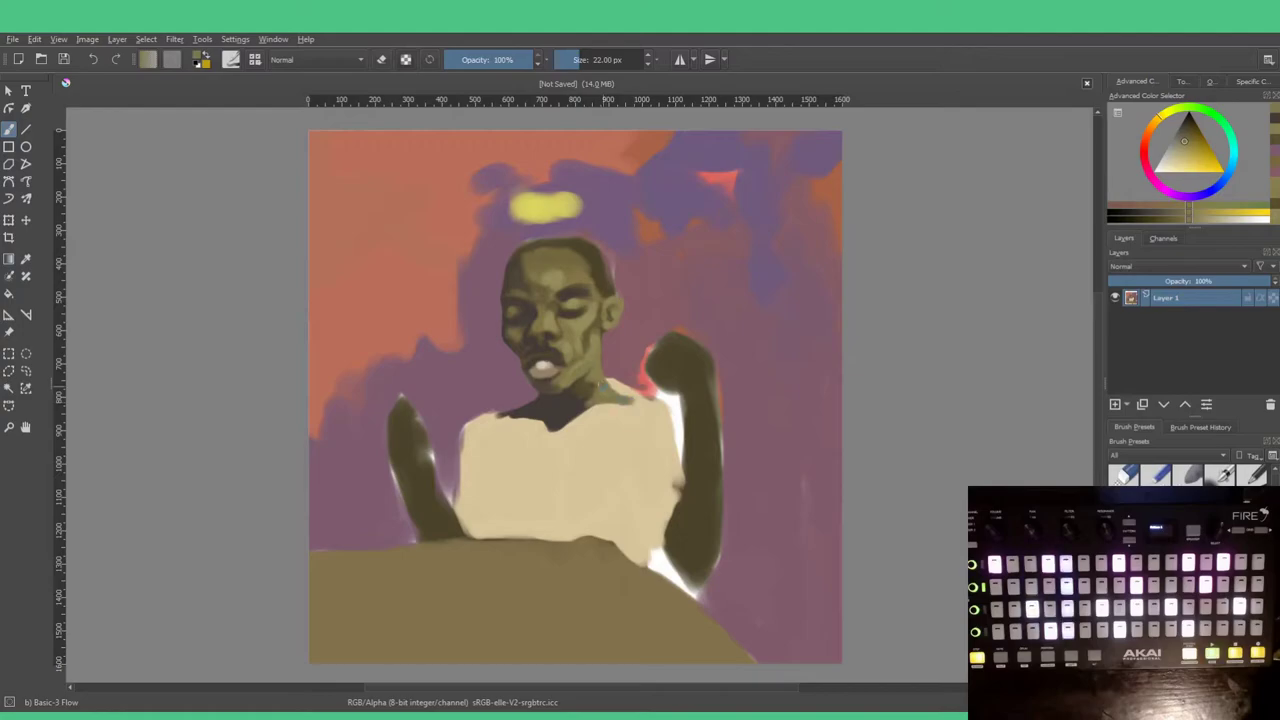
ctrl+click(597, 406)
mouse_move(598, 404)
mouse_down()
mouse_move(571, 414)
mouse_move(626, 403)
mouse_up()
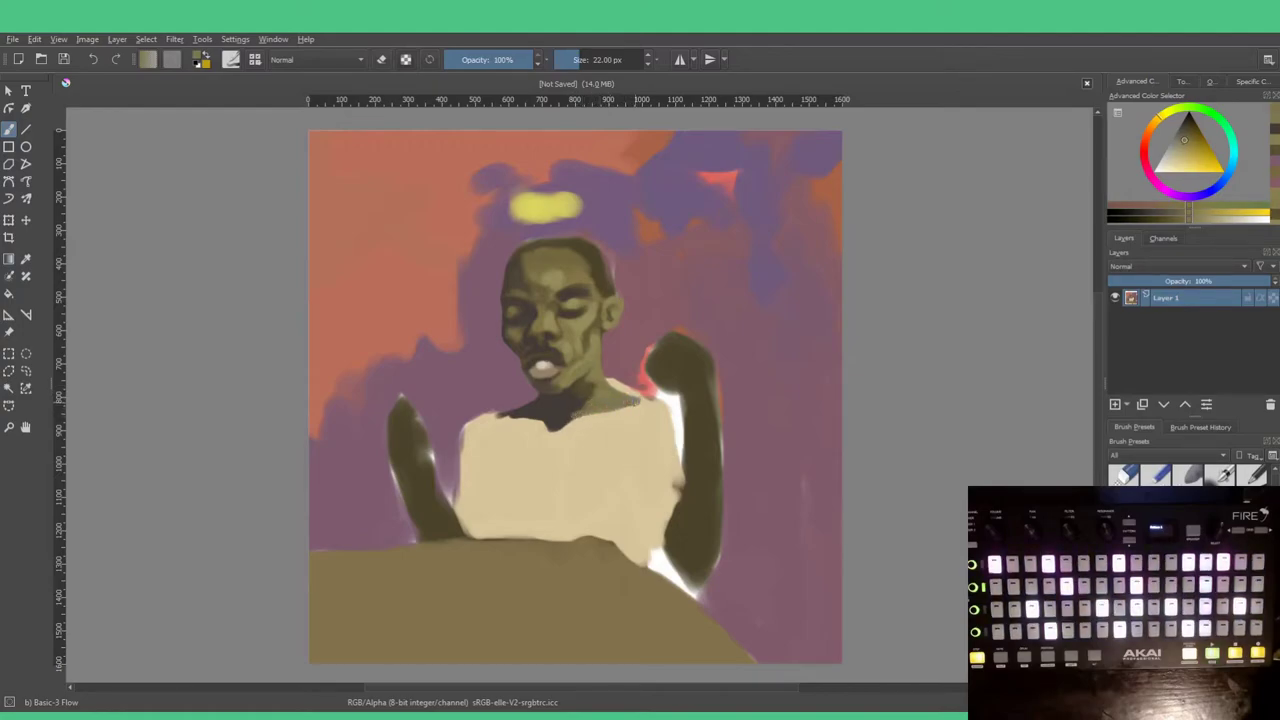
Step: Enlarge the brush to 30 px and blend sampled neck tones to soften the shadow between the throat and collarbone
ctrl+click(590, 398)
key(bracketright)
key(bracketright)
key(bracketright)
key(bracketright)
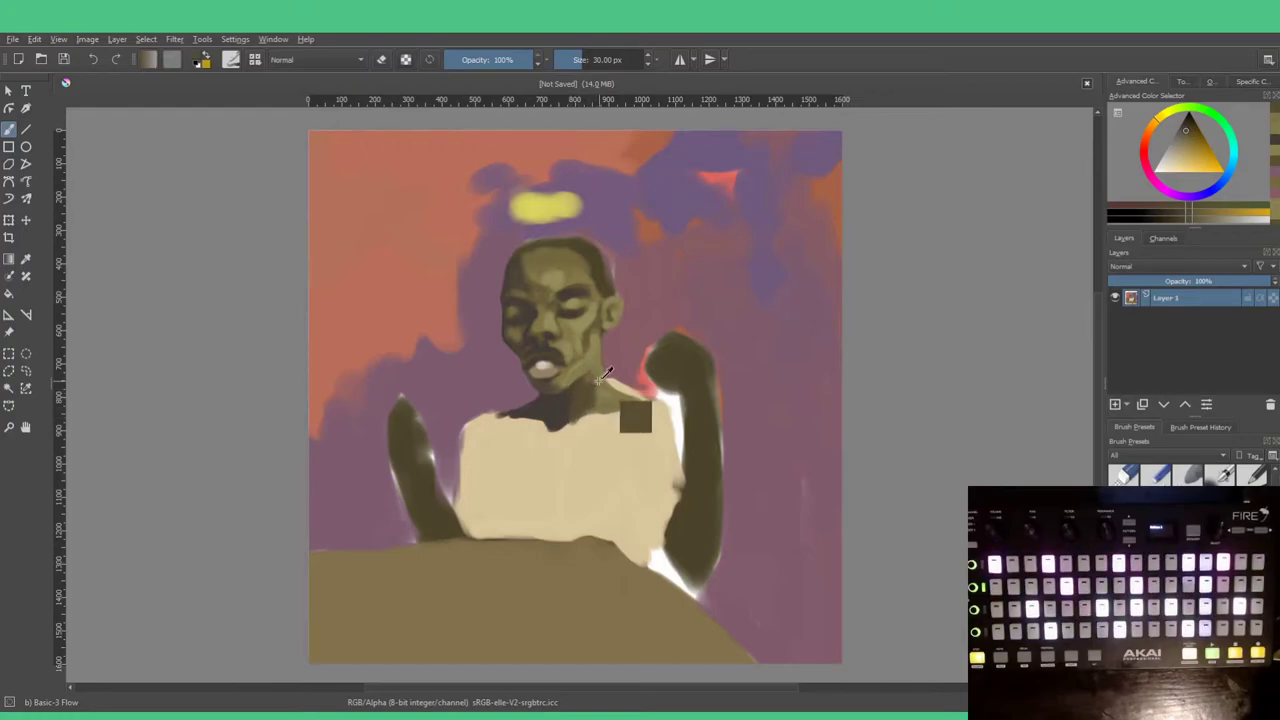
ctrl+click(601, 373)
ctrl+click(600, 405)
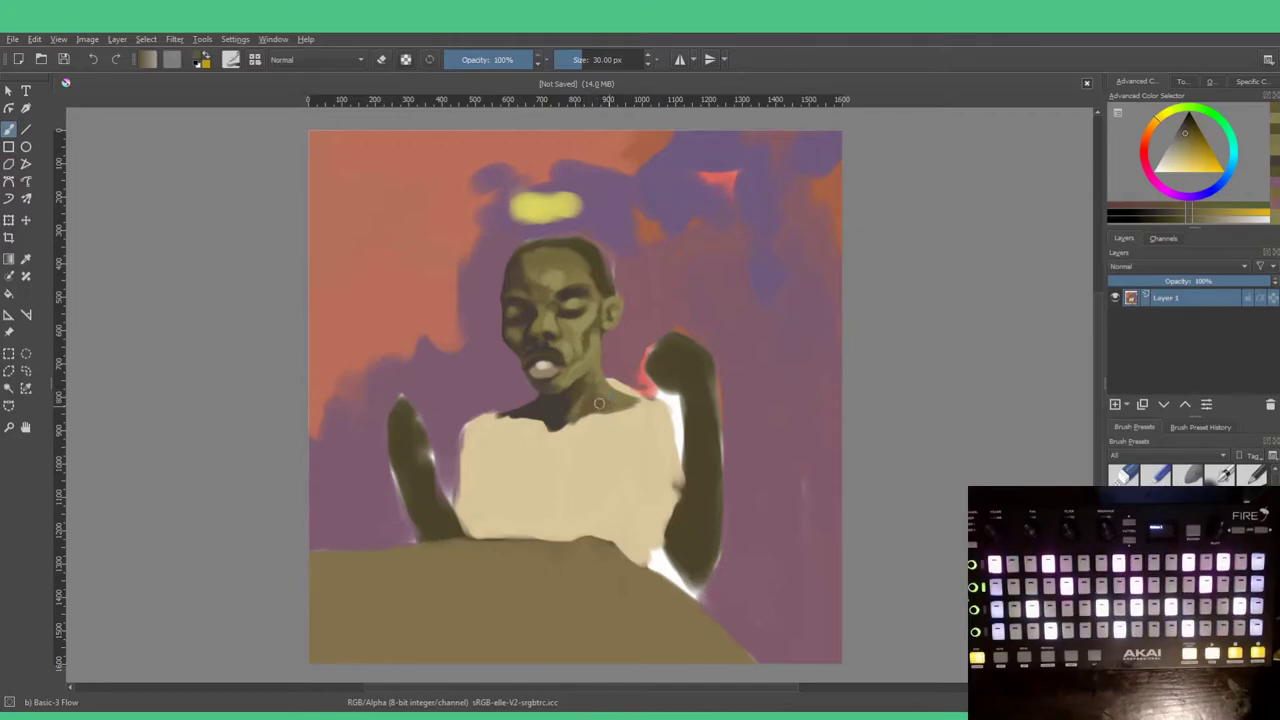
ctrl+click(563, 413)
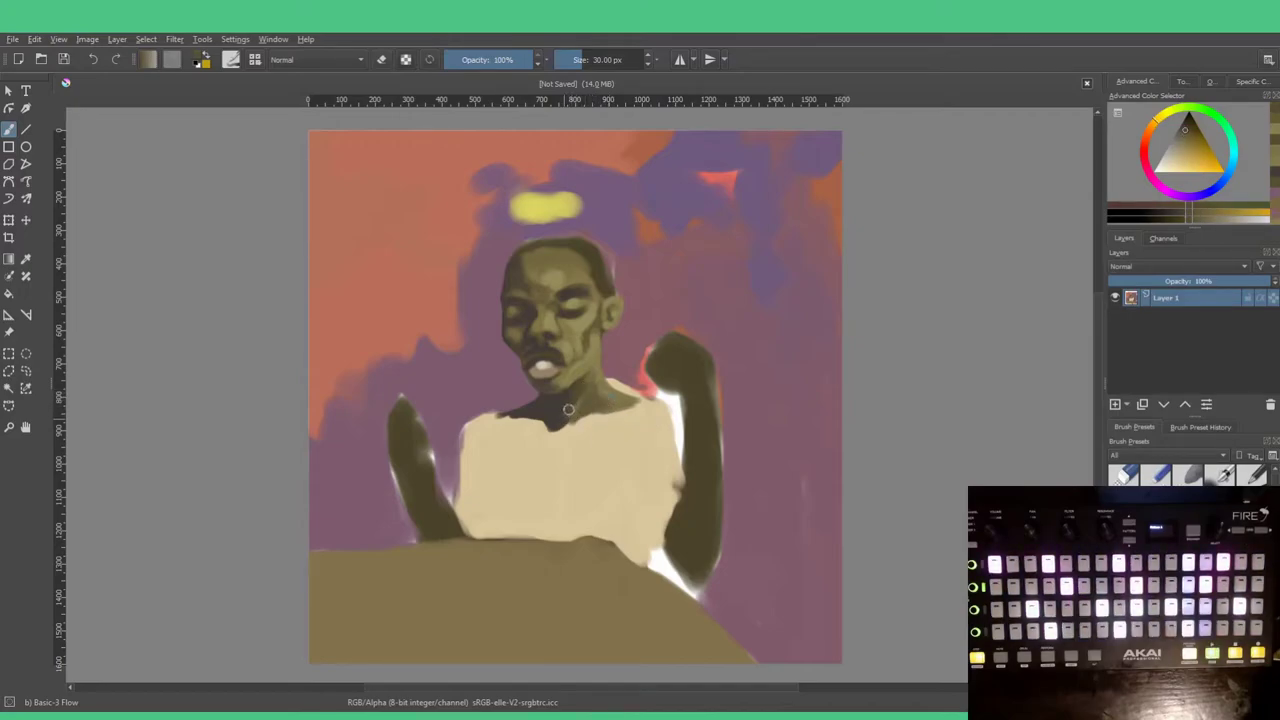
ctrl+click(563, 424)
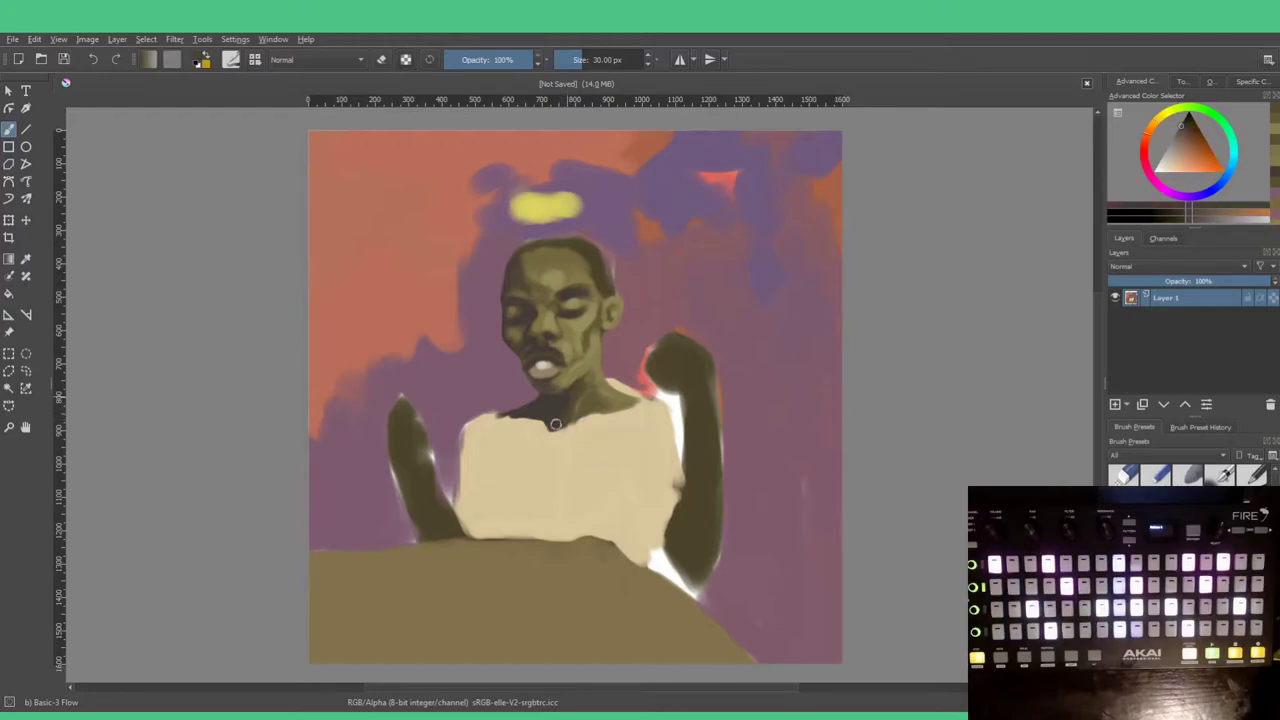
ctrl+click(570, 430)
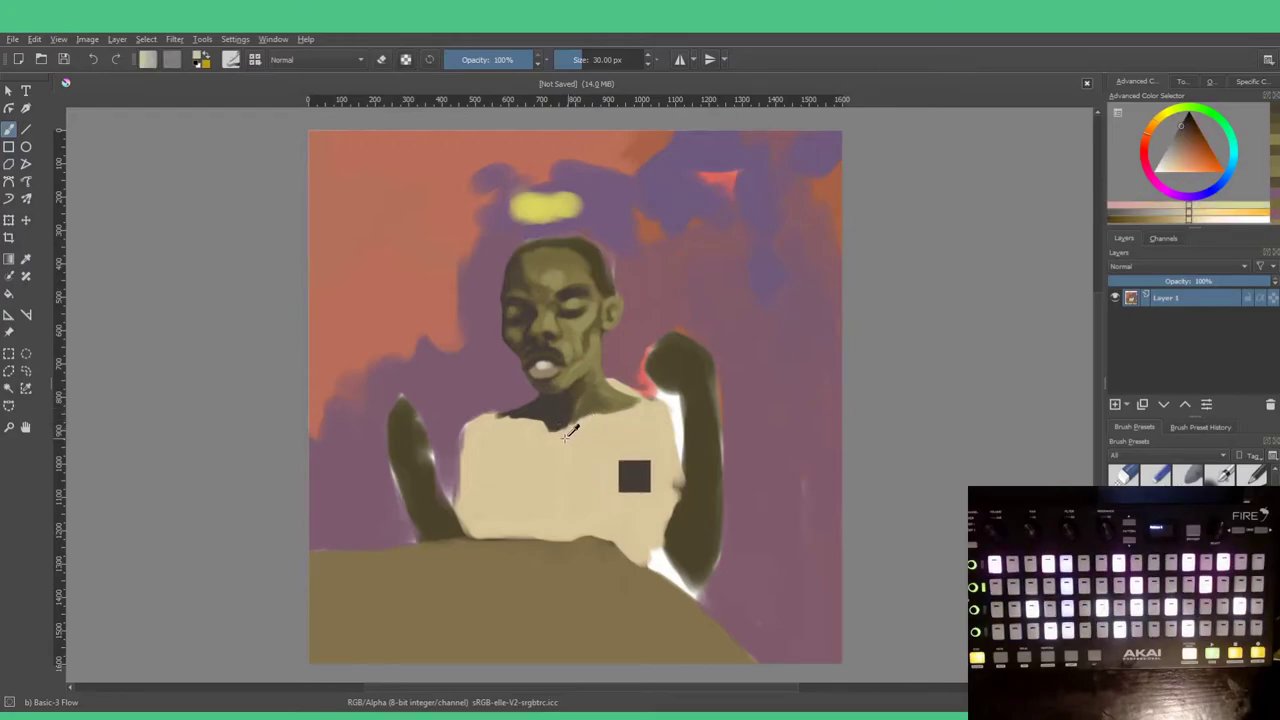
Step: Cover the cream collar edge on the larger fist's shoulder with sampled mauve, and reshape the neckline with sampled cream and shadow tones
ctrl+click(608, 368)
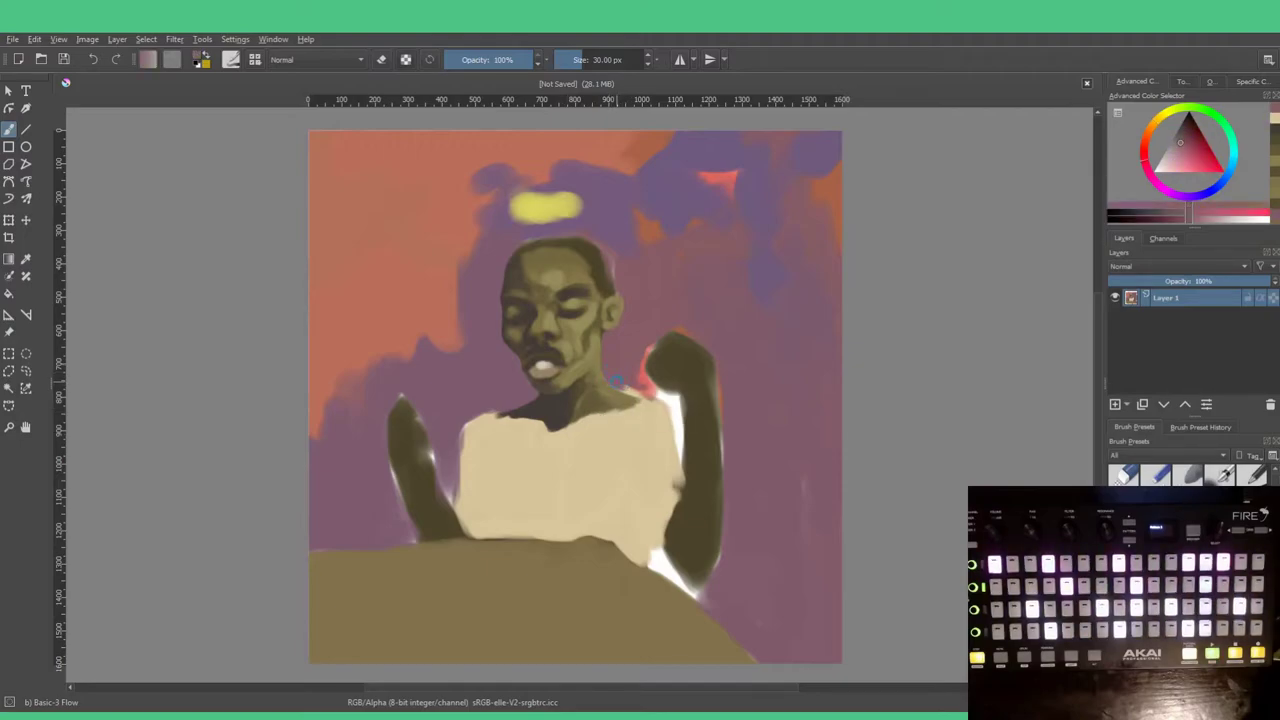
drag(627, 388, 652, 392)
click(525, 448)
key(ctrl+z)
ctrl+click(503, 423)
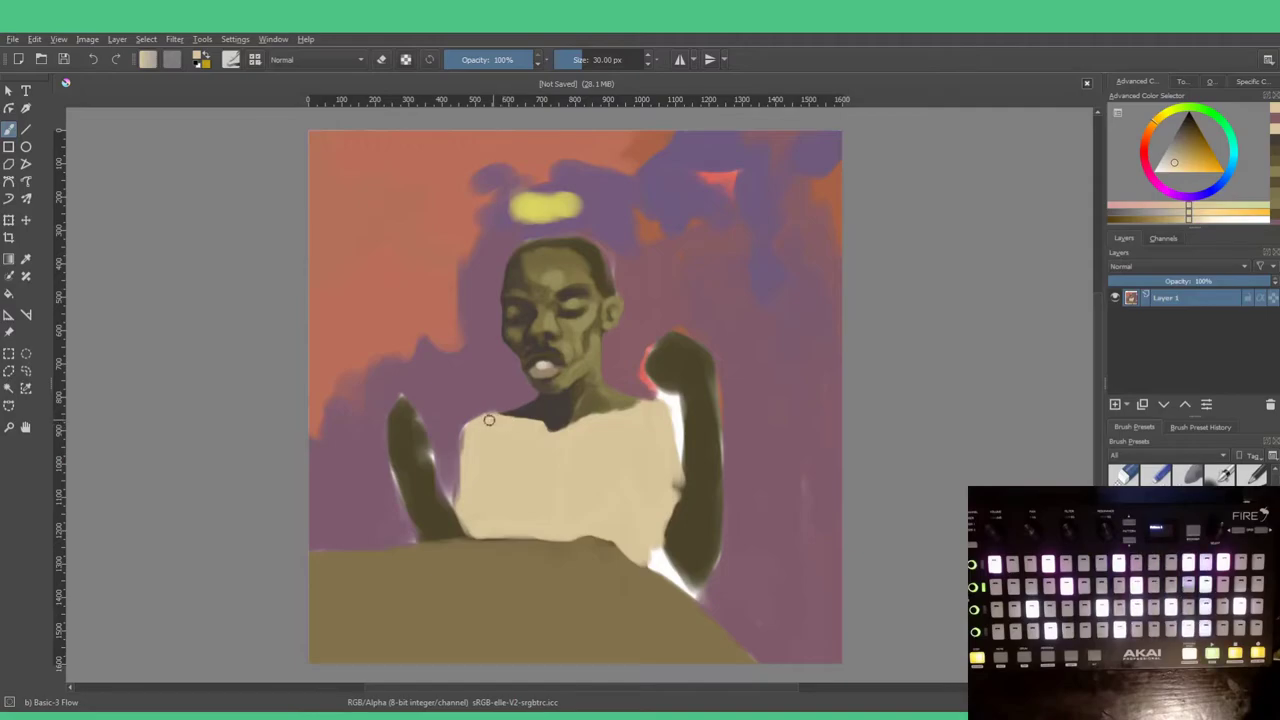
ctrl+click(540, 410)
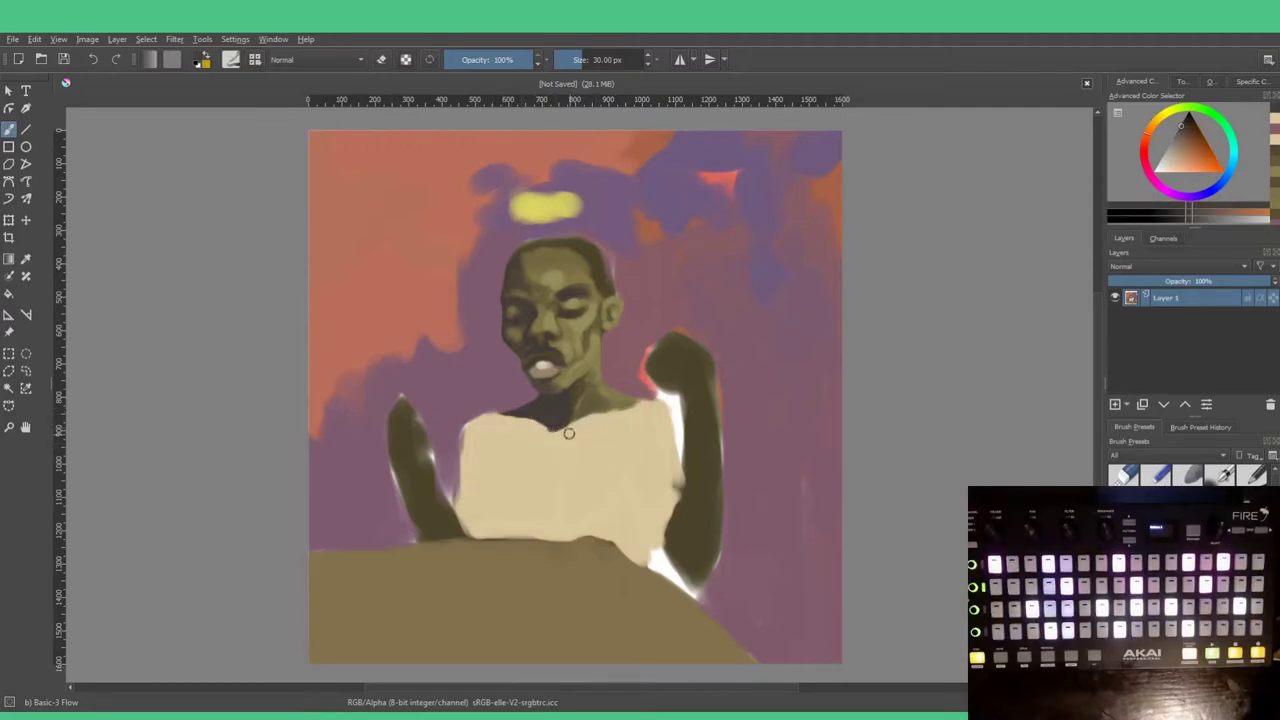
ctrl+click(566, 433)
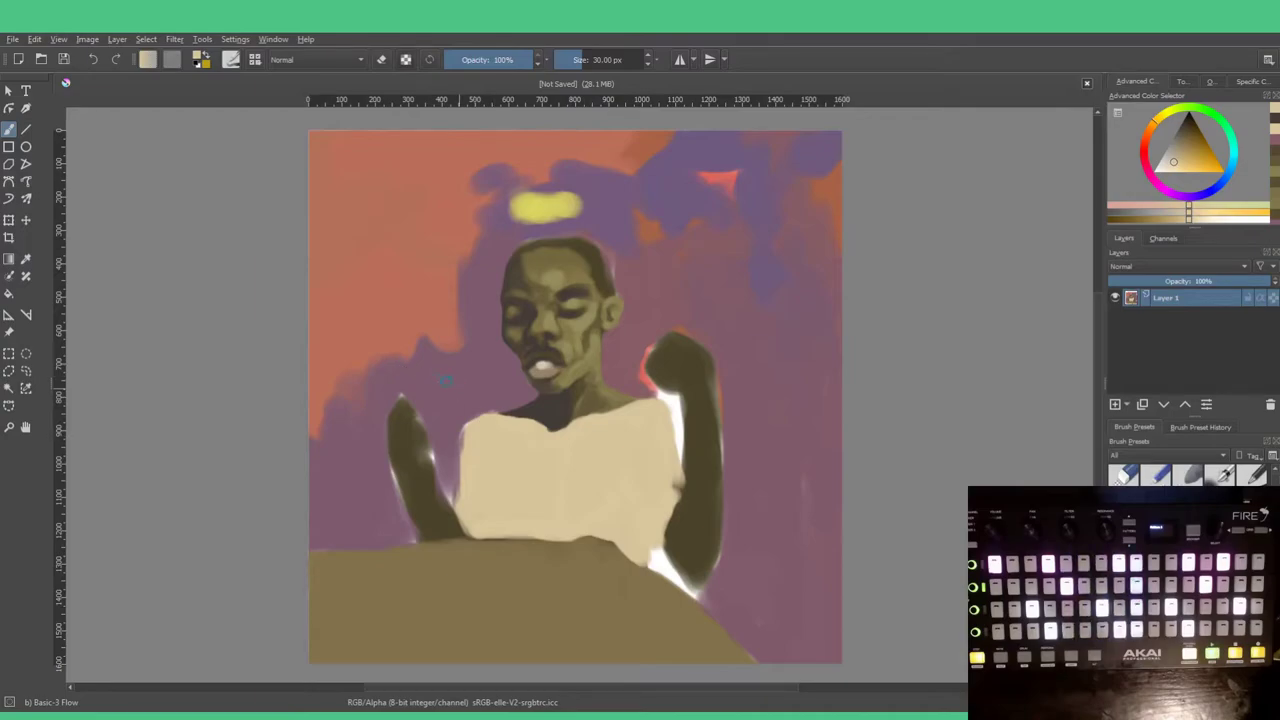
Step: Choose a darker beige and paint fabric folds down the shirt's sides, across the chest and along the sleeve
click(1178, 160)
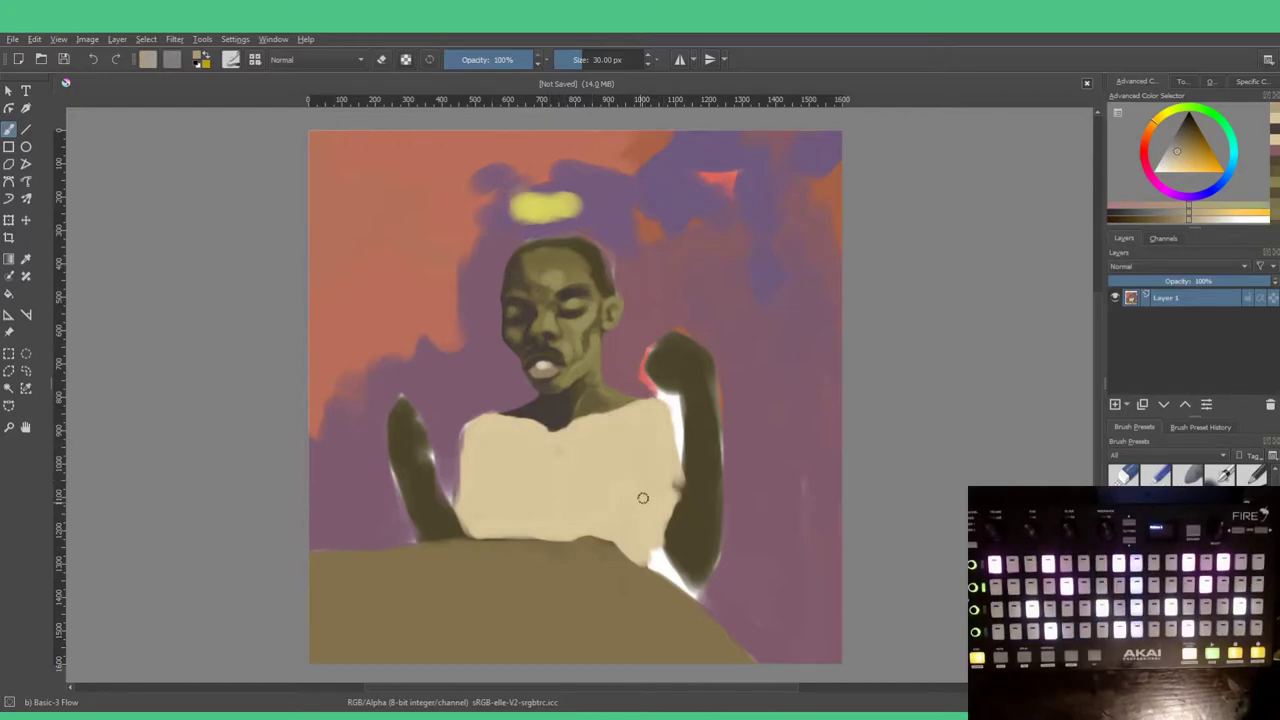
mouse_move(651, 416)
mouse_down()
mouse_move(659, 409)
mouse_move(634, 459)
mouse_up()
drag(468, 432, 490, 498)
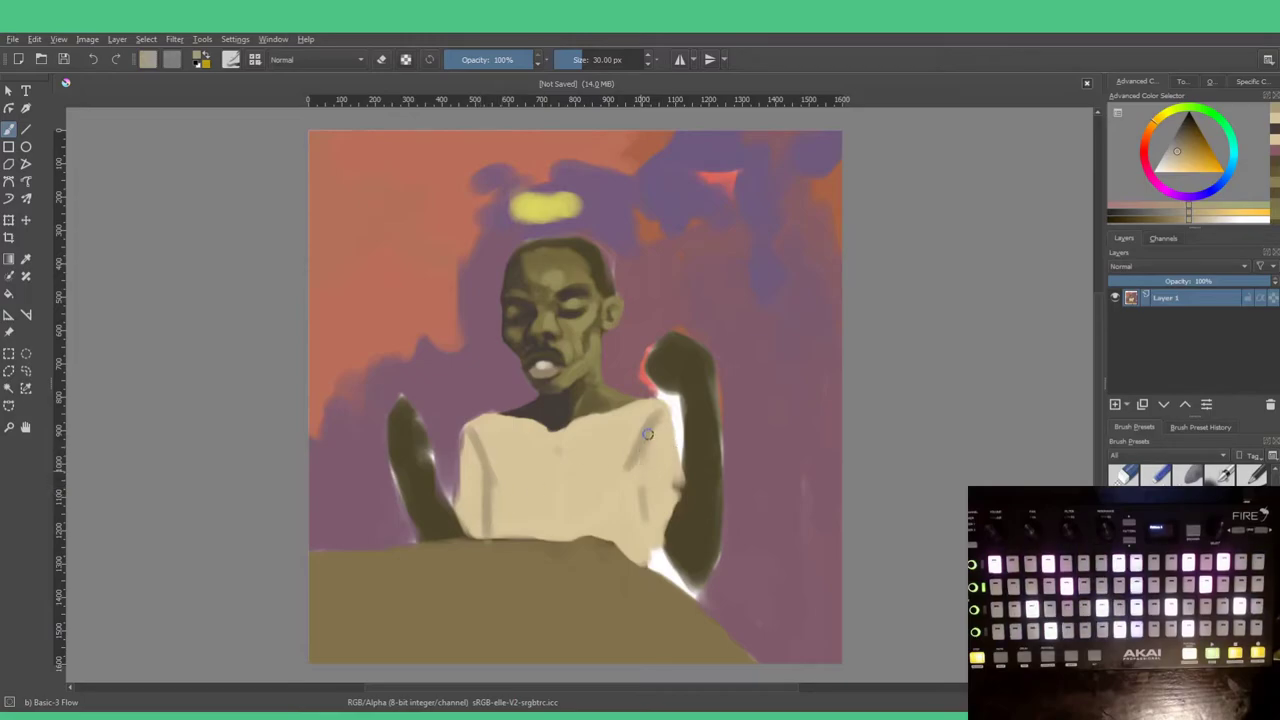
drag(643, 419, 588, 514)
mouse_move(614, 436)
mouse_down()
mouse_move(567, 506)
mouse_move(529, 510)
mouse_move(484, 438)
mouse_move(572, 492)
mouse_up()
drag(638, 526, 650, 550)
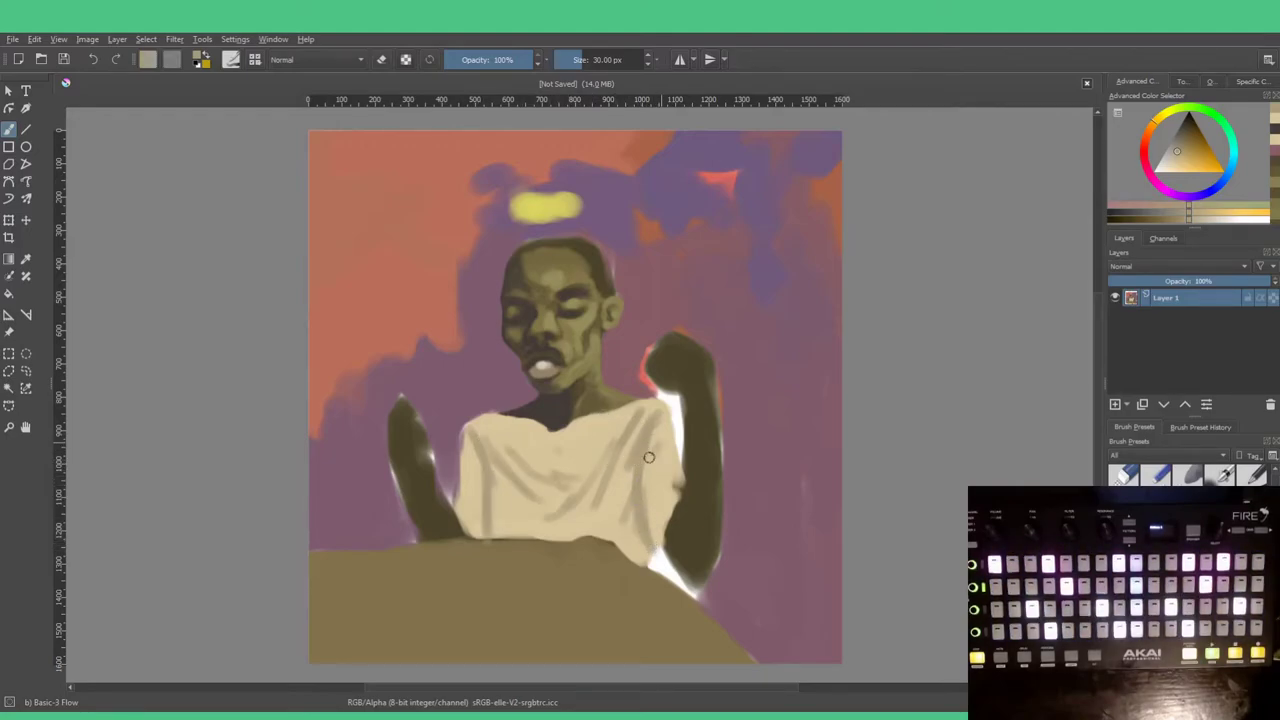
Step: Blend the shirt folds with sampled cream and beige tones, and add creases to the sleeve beside the larger raised arm
ctrl+click(682, 467)
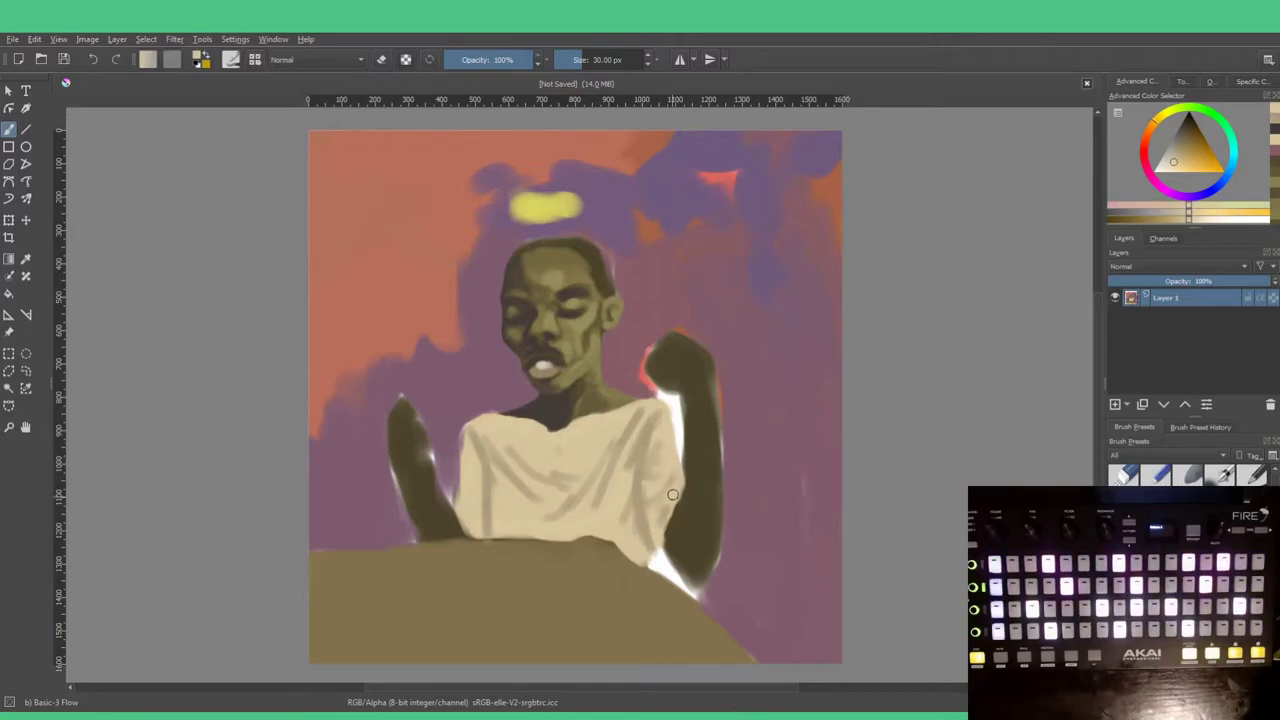
ctrl+click(660, 432)
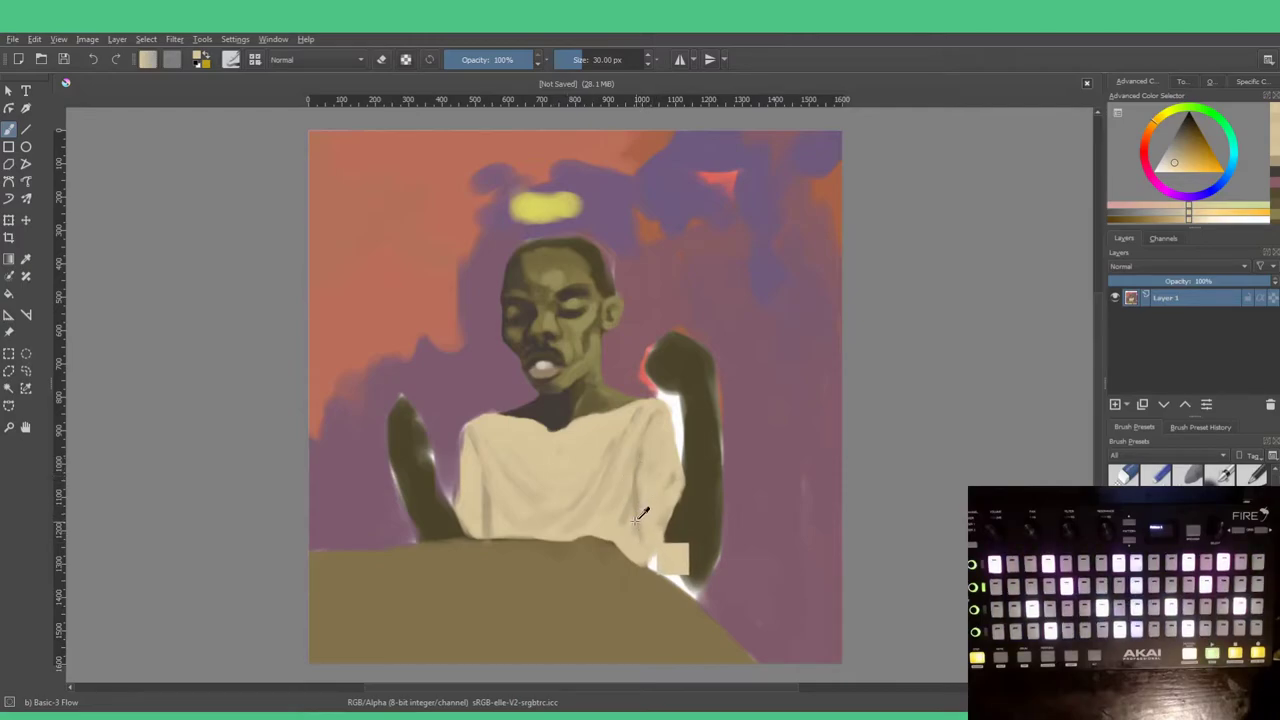
ctrl+click(646, 494)
drag(650, 490, 677, 476)
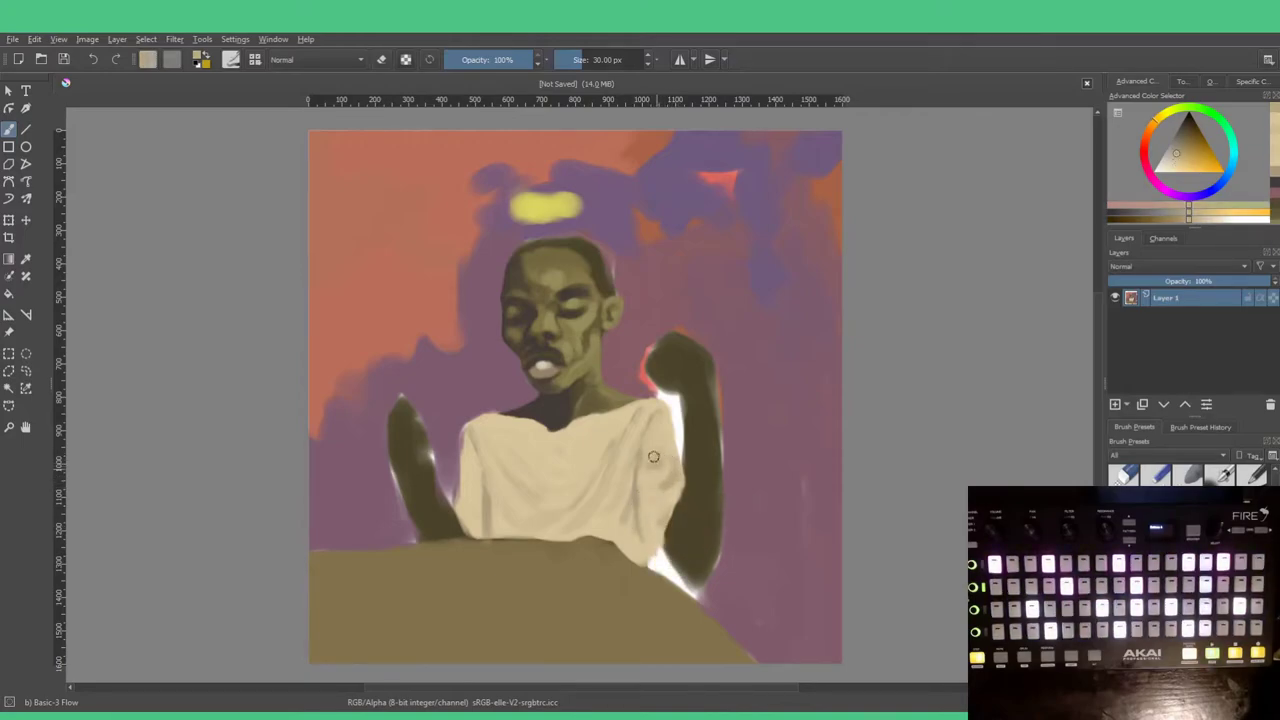
ctrl+click(649, 478)
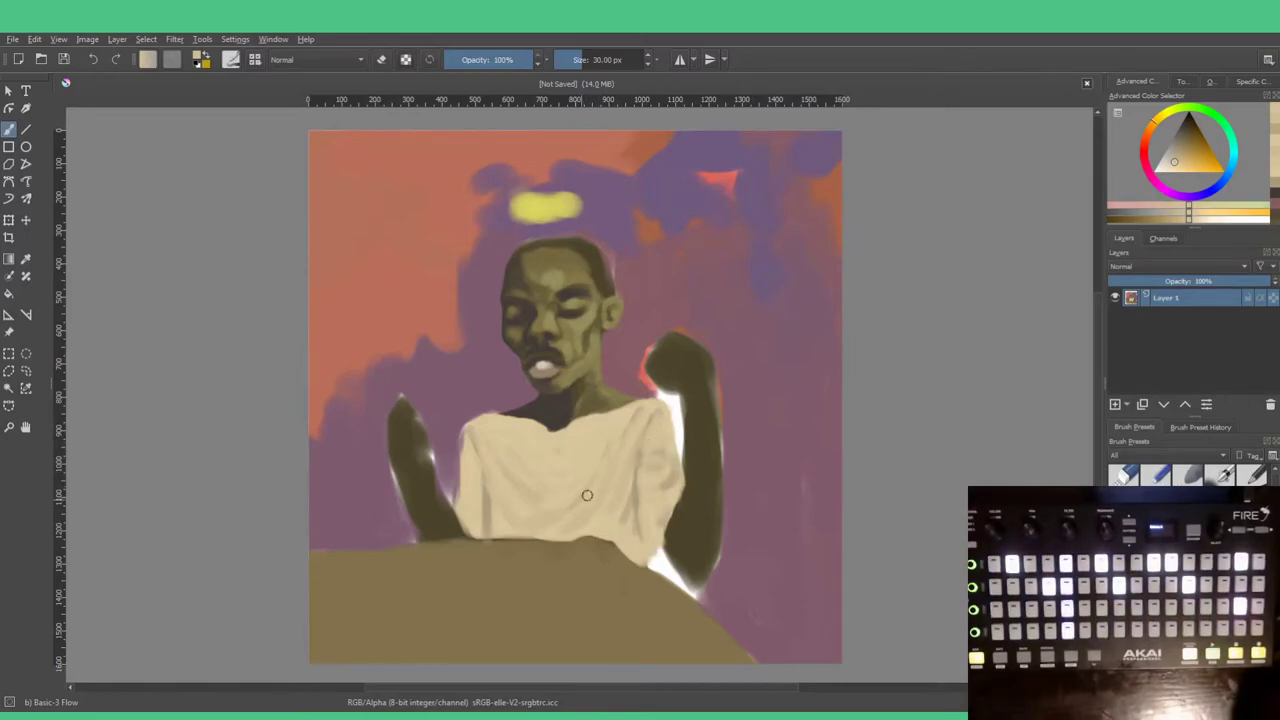
Step: Choose a lighter cream and paint highlights on the shirt's shoulders and folds, and at 41 px on the chest
click(1166, 170)
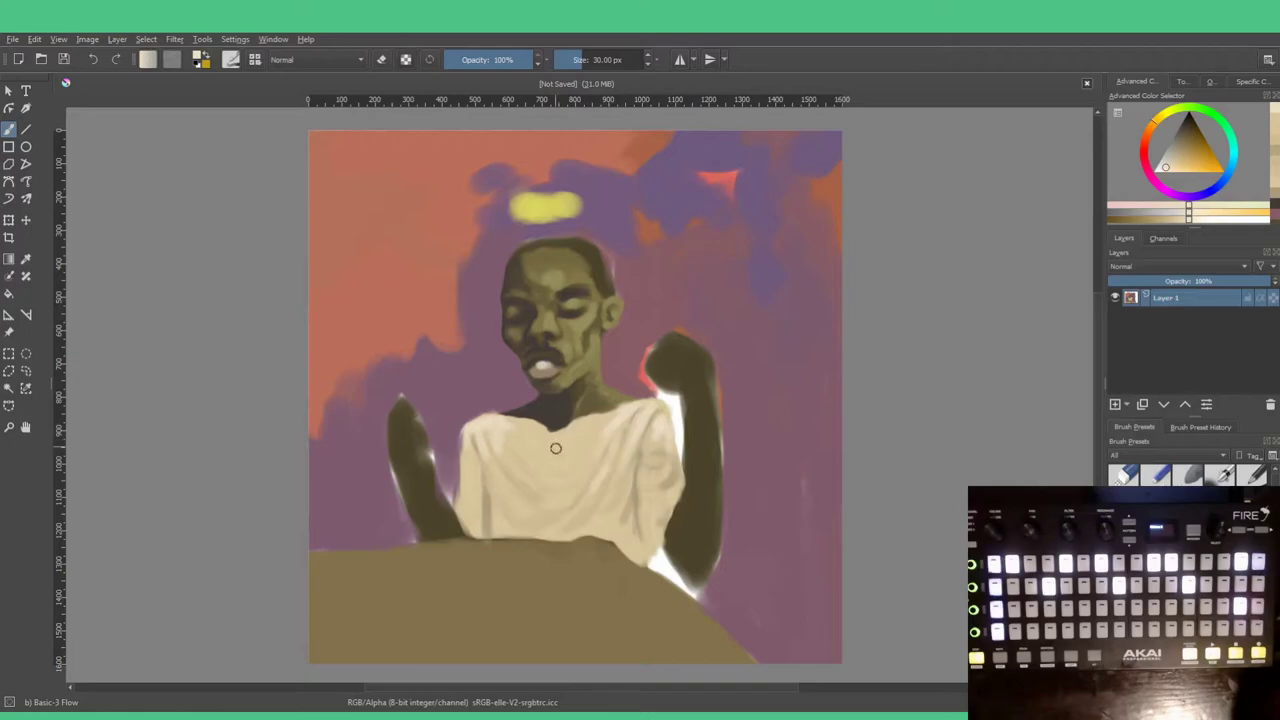
key(bracketright)
key(bracketright)
key(bracketright)
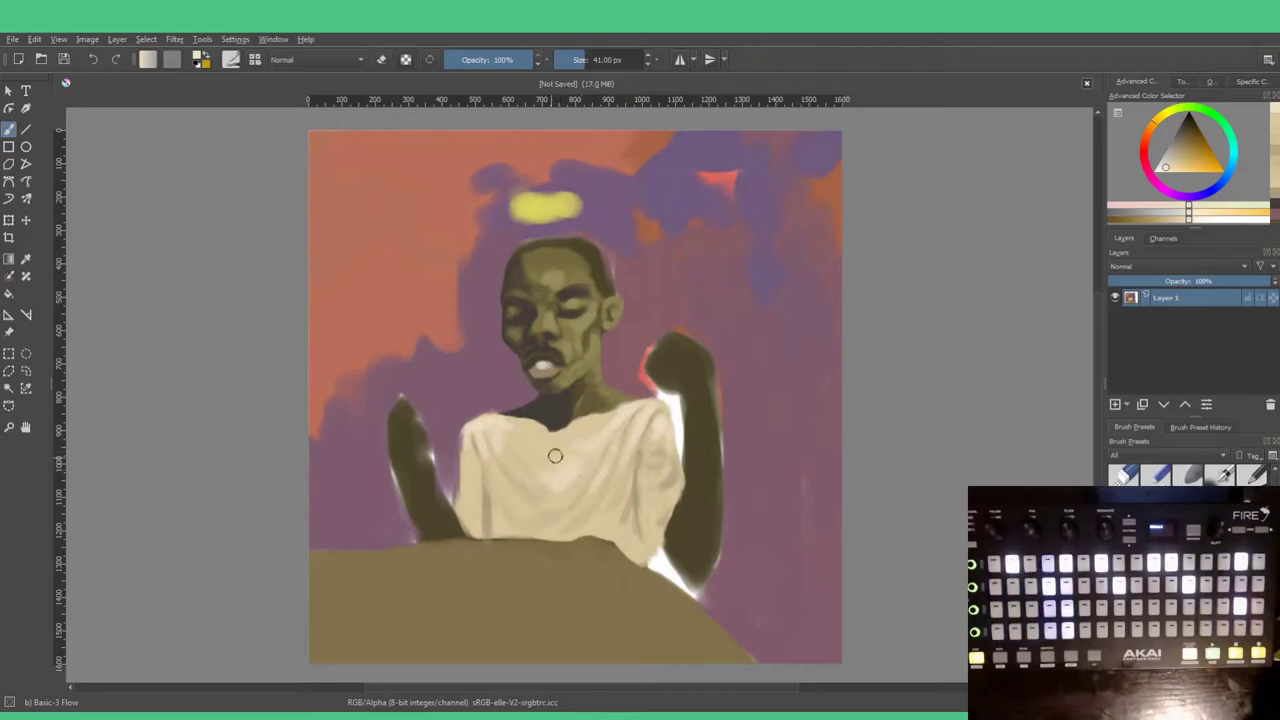
Step: Blend the folds across the shirt's chest and lower hem with sampled cream tones at 41 px
ctrl+click(572, 443)
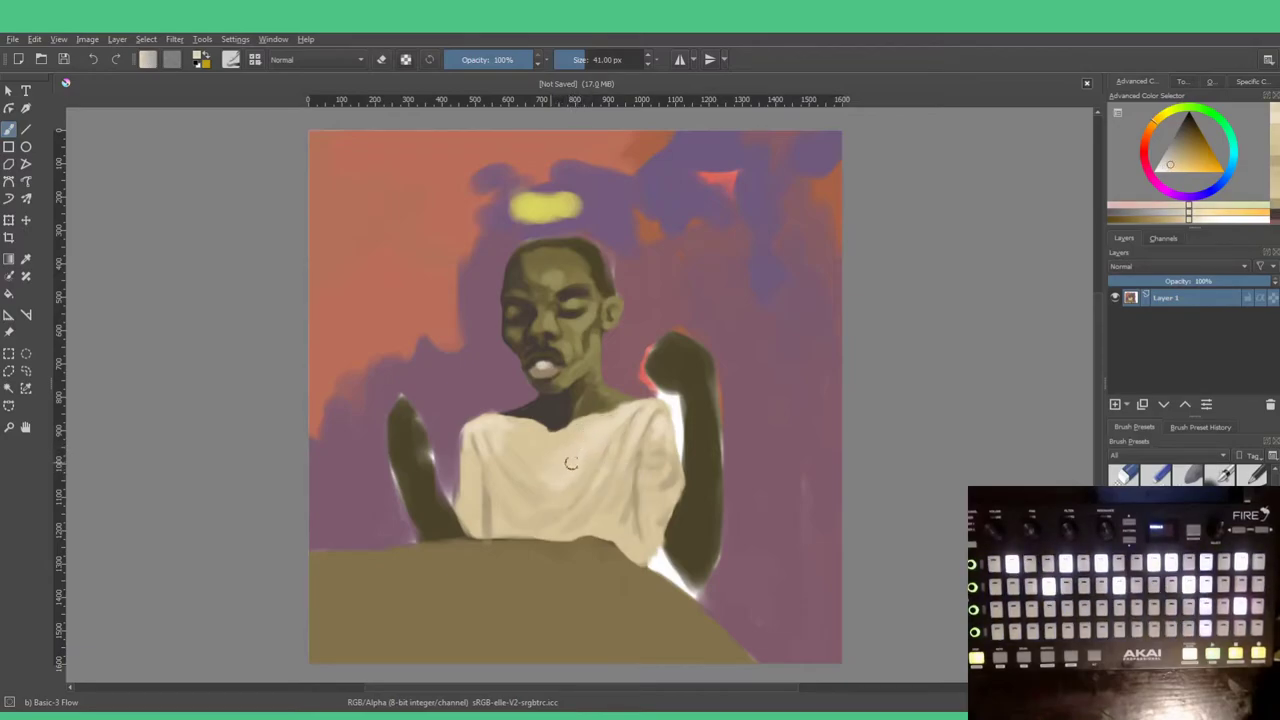
ctrl+click(551, 446)
ctrl+click(574, 456)
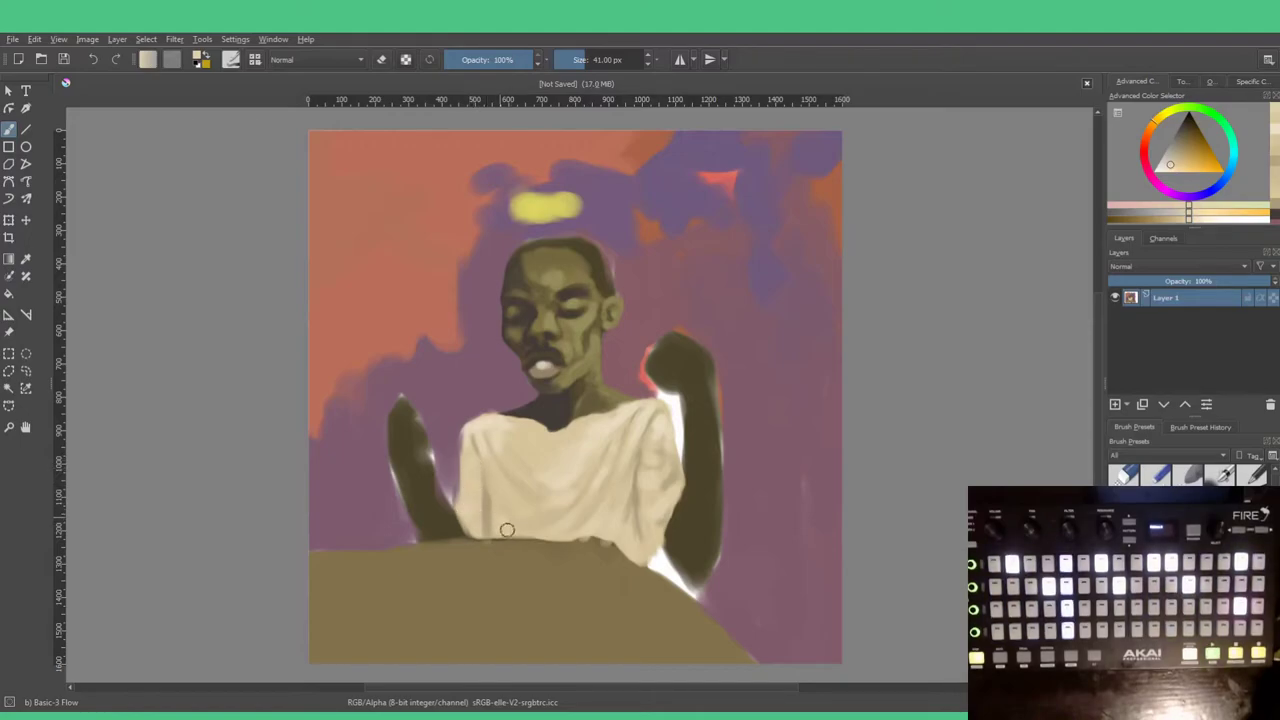
ctrl+click(543, 516)
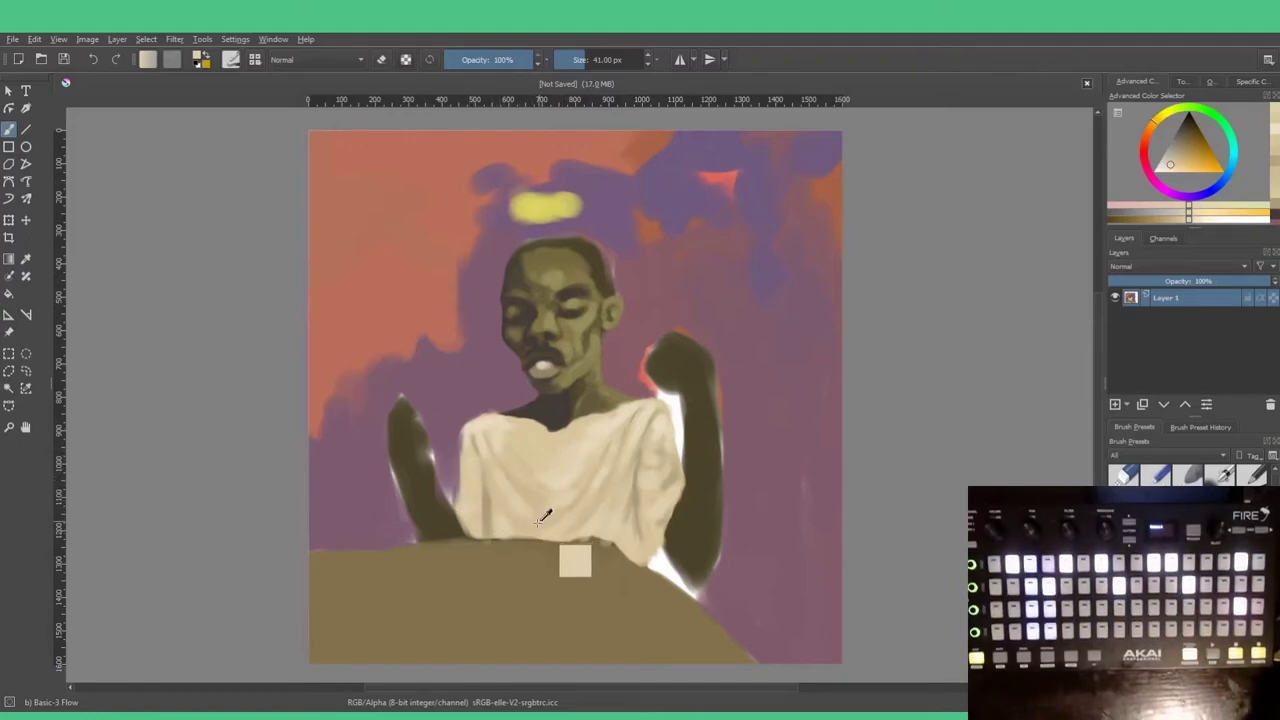
Step: Deepen the fold on the sleeve beside the smaller raised arm with sampled beige, and soften it with sampled cream tones
ctrl+click(485, 516)
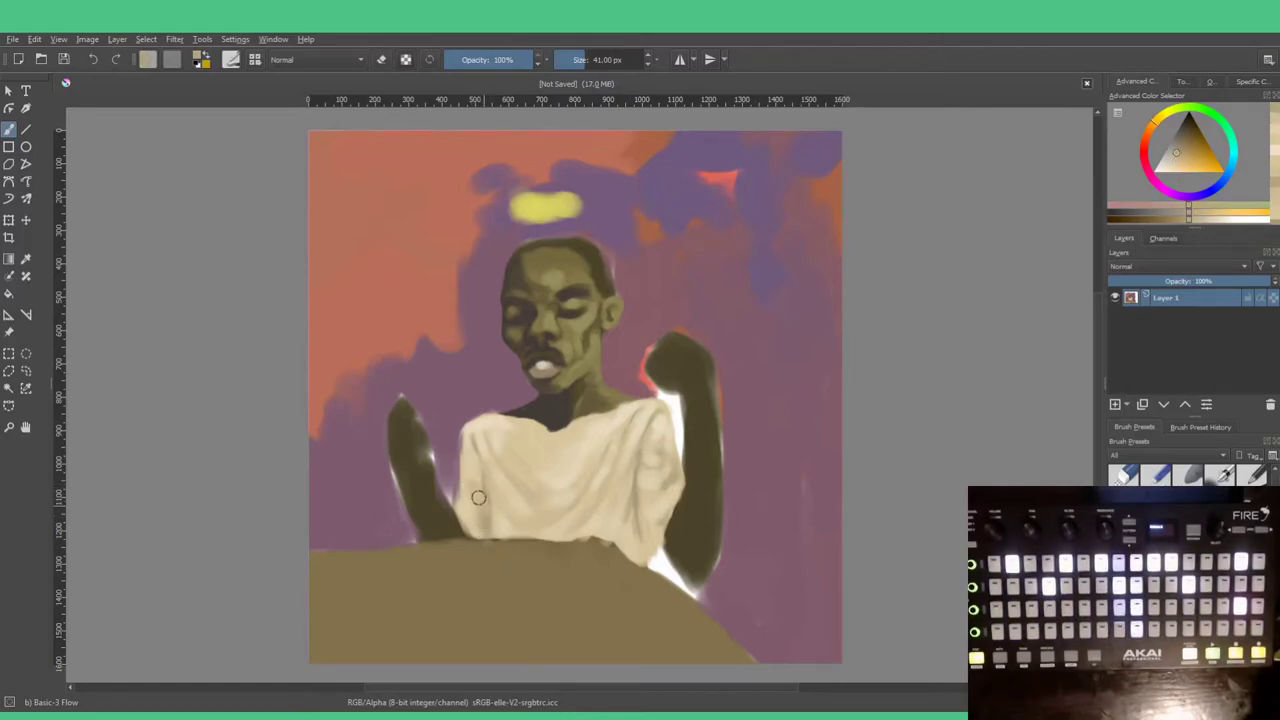
ctrl+click(474, 493)
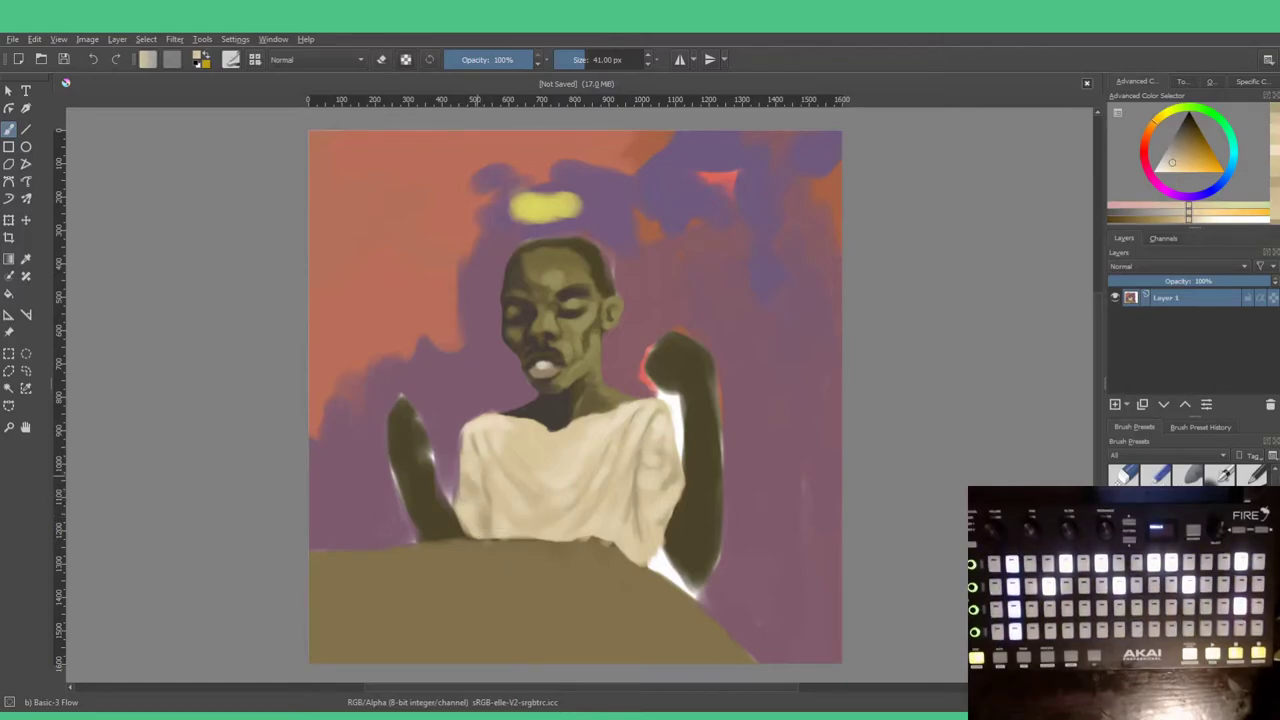
ctrl+click(471, 491)
drag(468, 491, 482, 515)
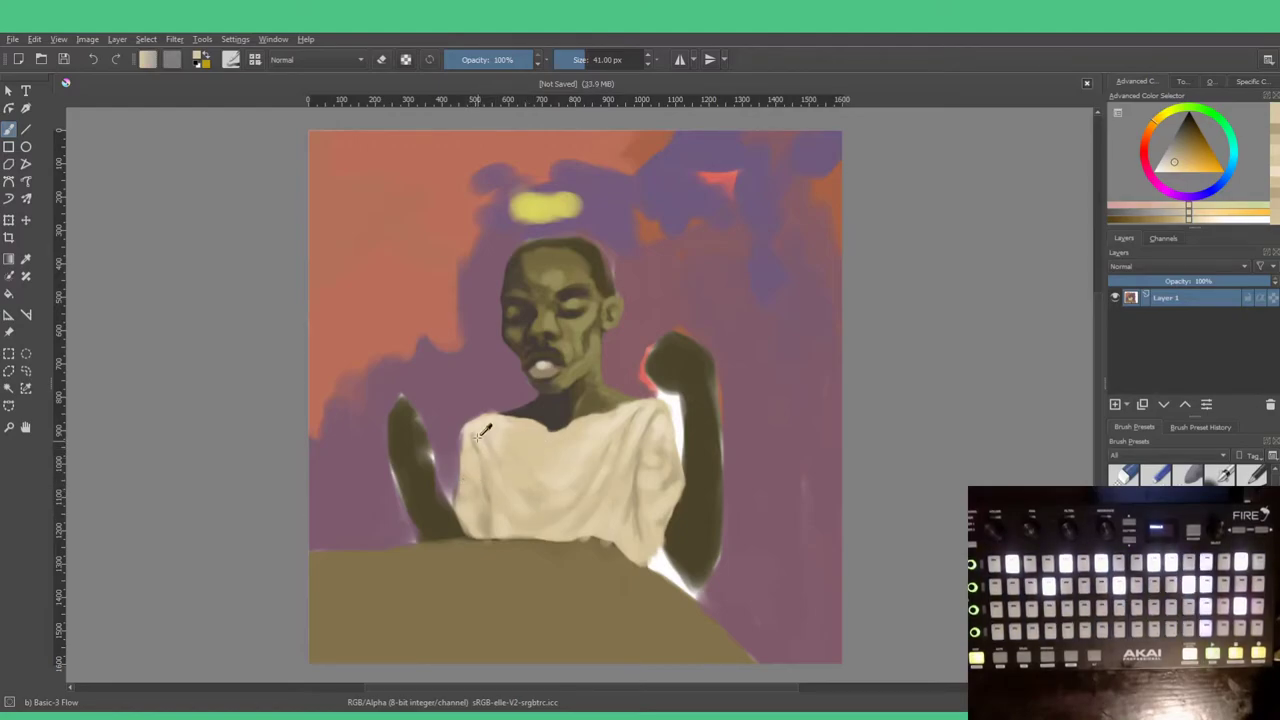
ctrl+click(472, 468)
drag(472, 468, 476, 516)
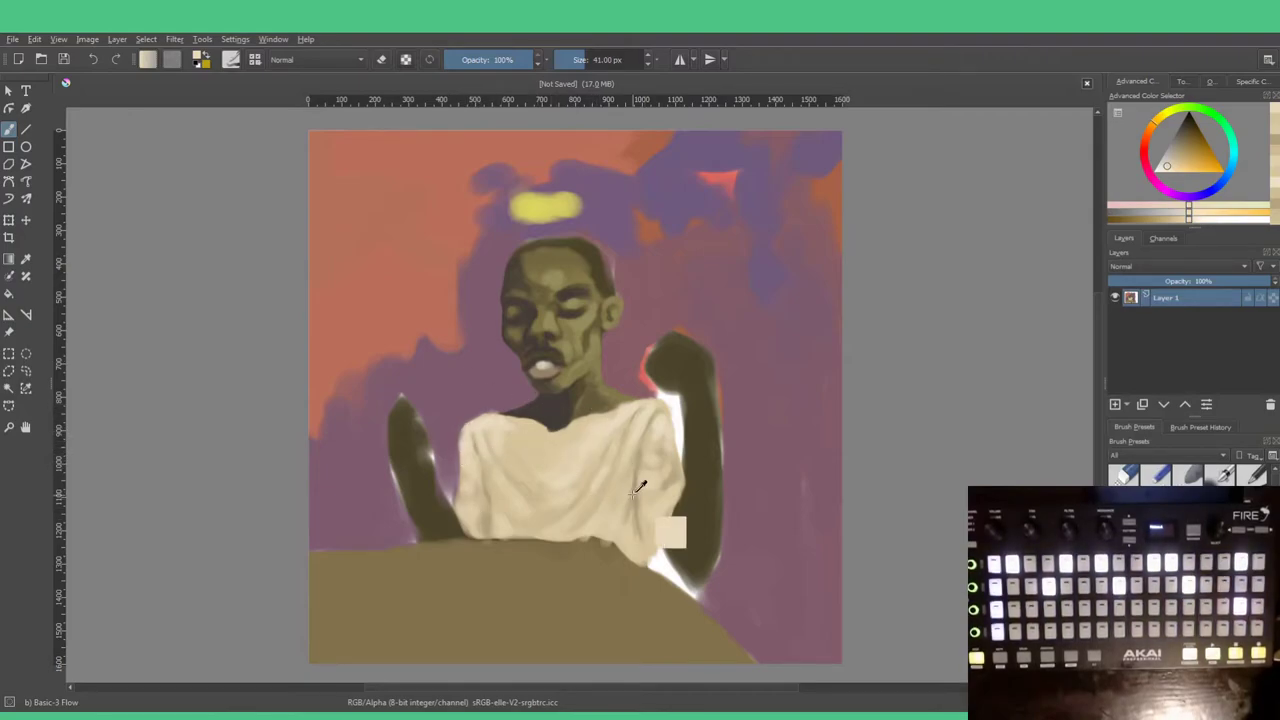
Step: Reduce the brush to 18 px and refine the shirt's neckline and shoulder edges with sampled beige, cream and mauve
ctrl+click(659, 542)
key([)
key([)
key([)
key([)
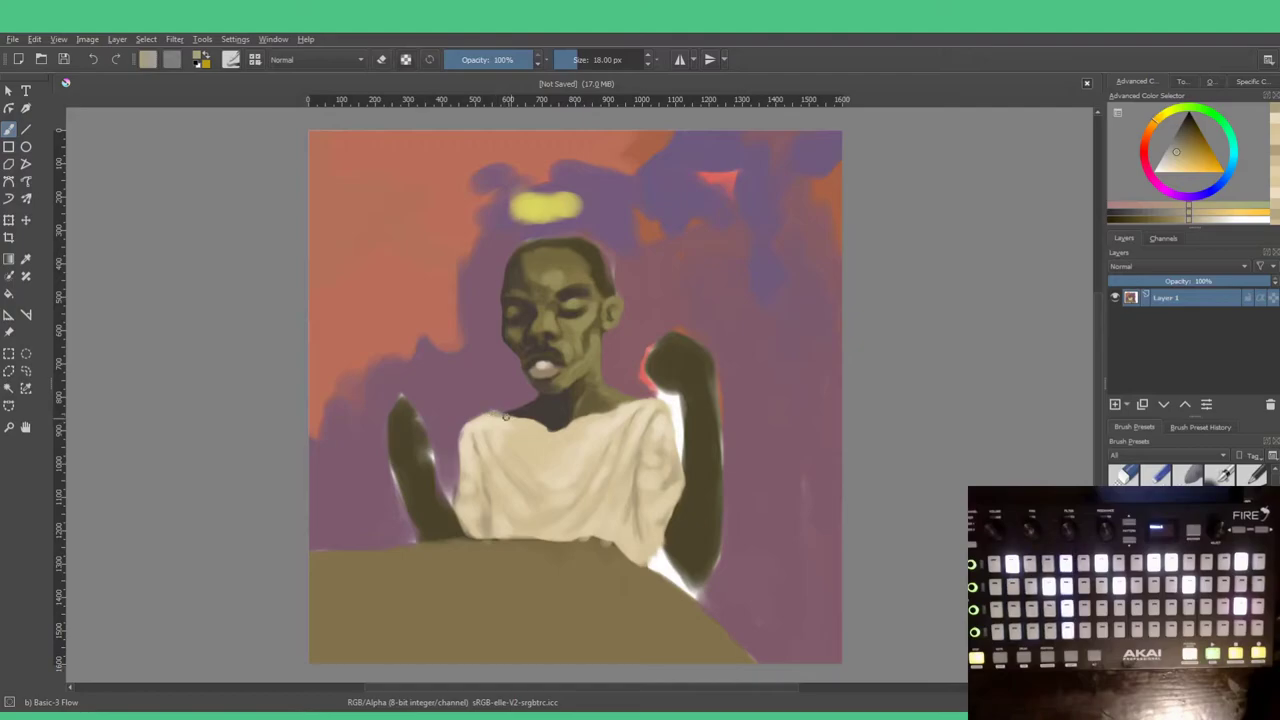
ctrl+click(491, 420)
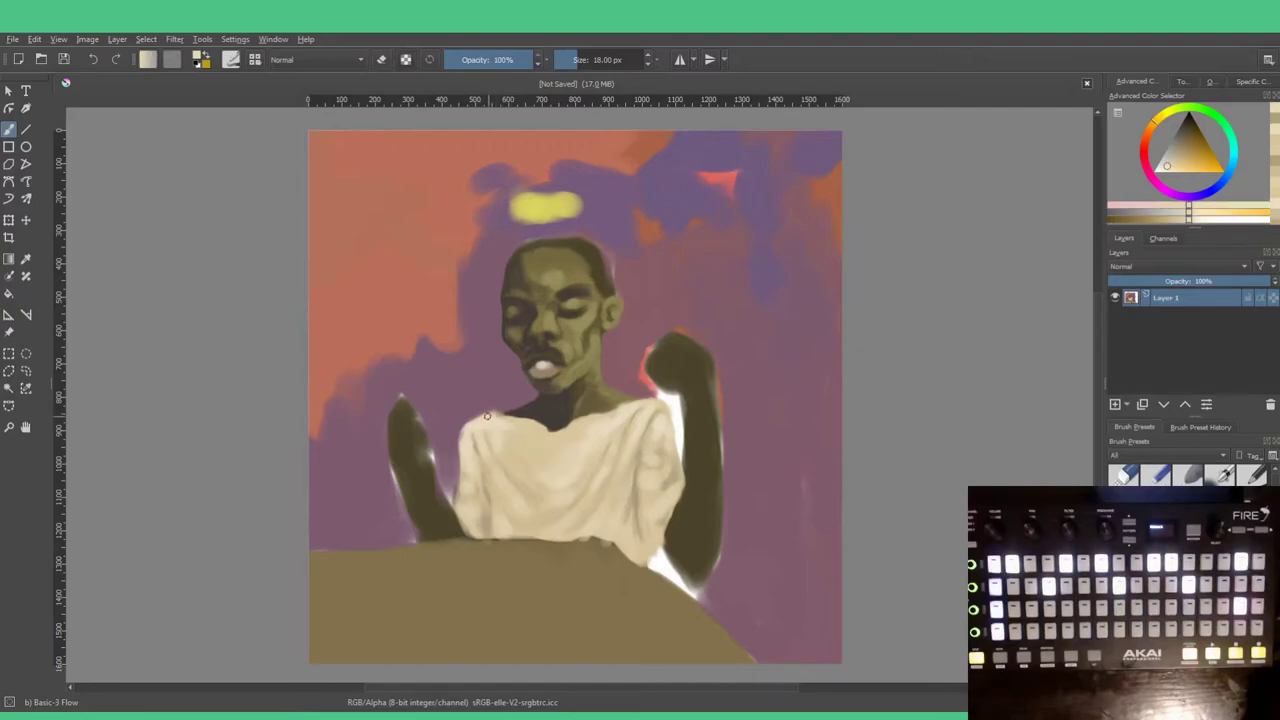
ctrl+click(614, 410)
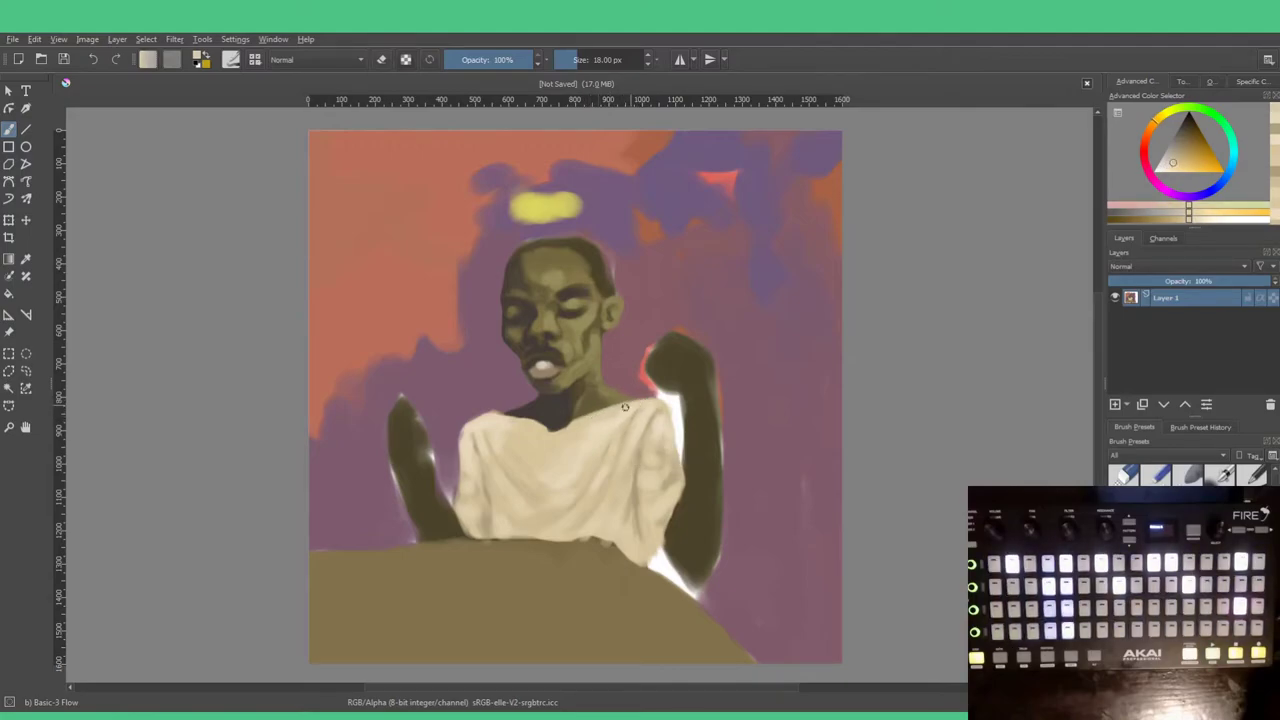
ctrl+click(493, 408)
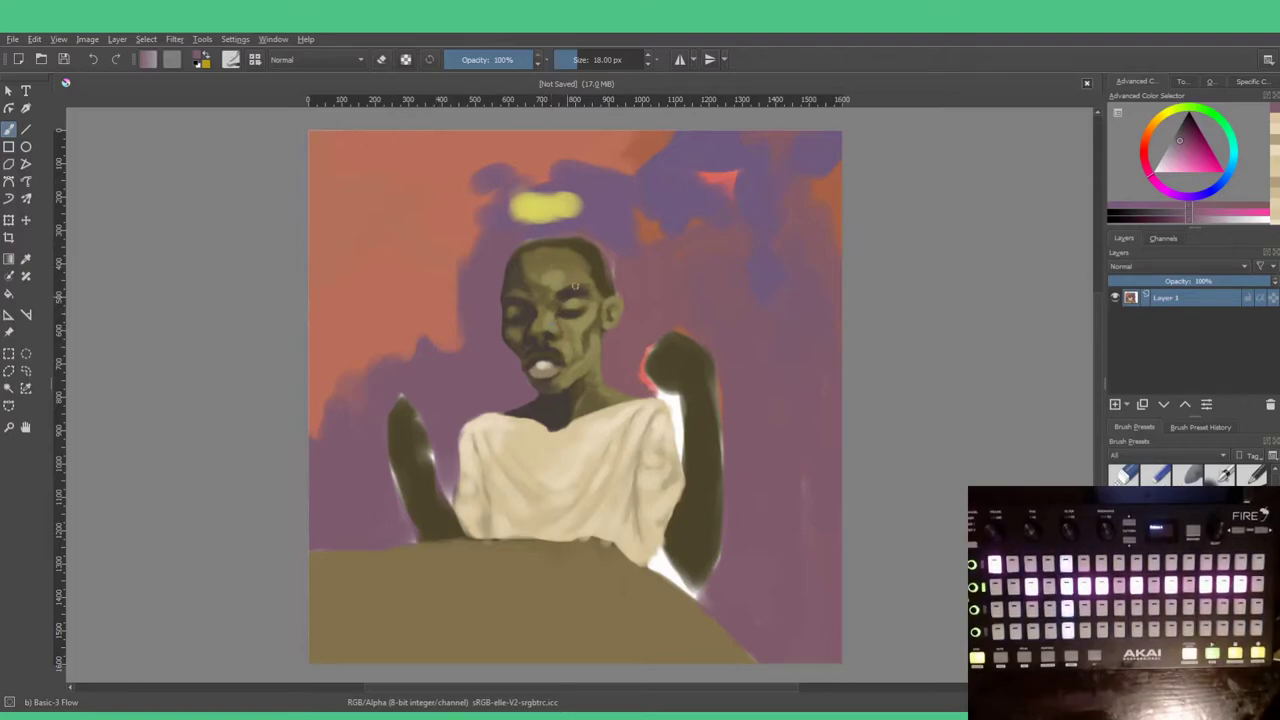
Step: Paint small highlights on the face and neck with the yellow sampled above the head, and blend the neck with sampled olive
ctrl+click(540, 206)
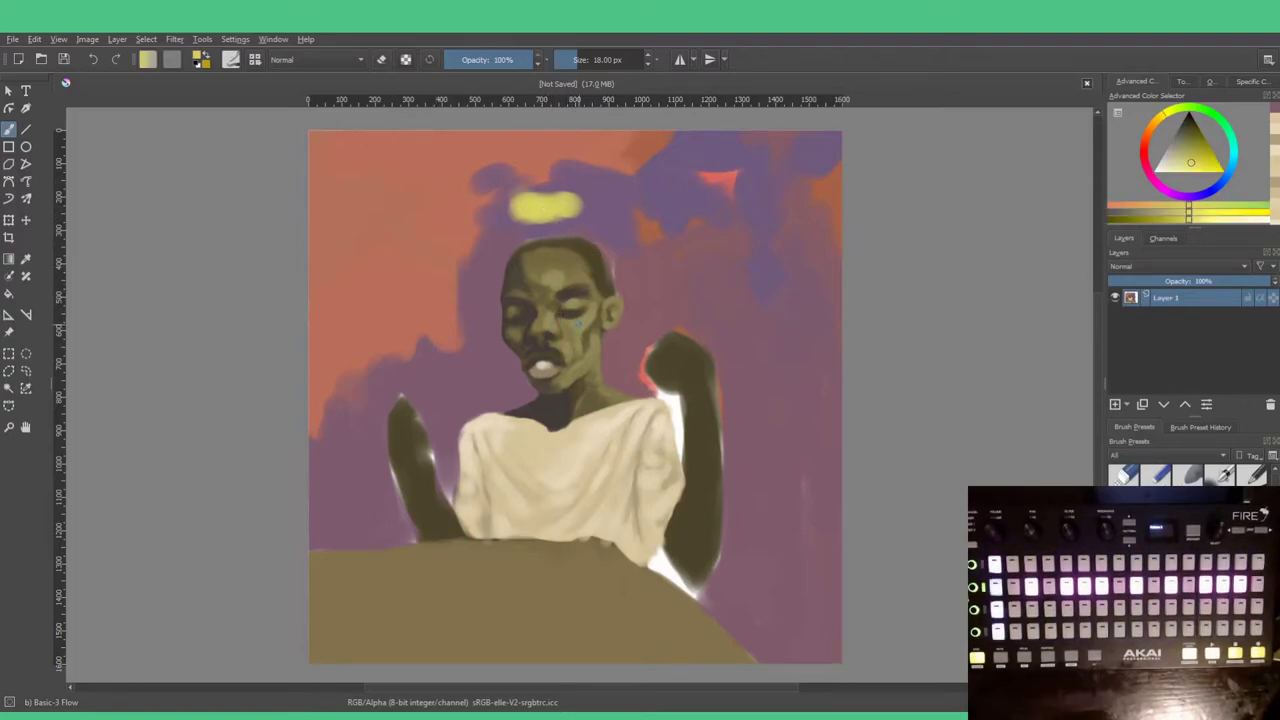
key(ctrl)
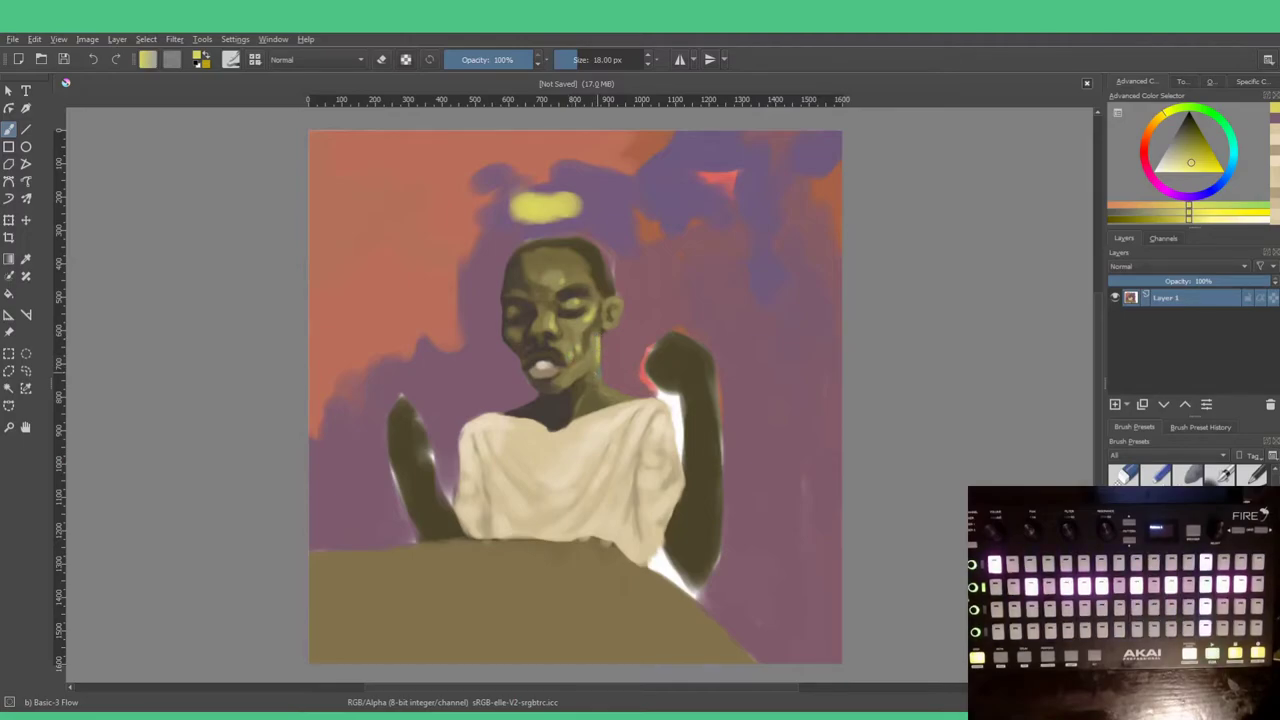
drag(600, 374, 601, 386)
ctrl+click(600, 364)
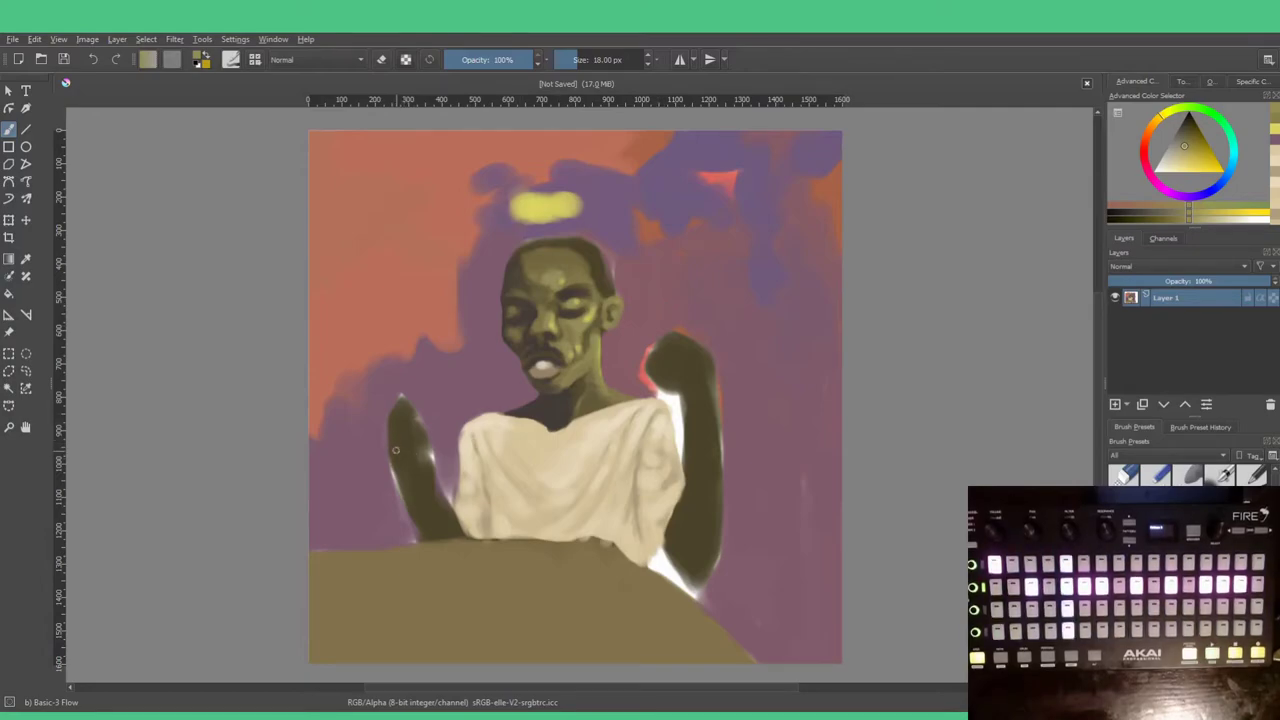
Step: Cover the white edges around the smaller raised arm with sampled mauve, enlarging the brush to 32 px to slim the forearm
ctrl+click(434, 450)
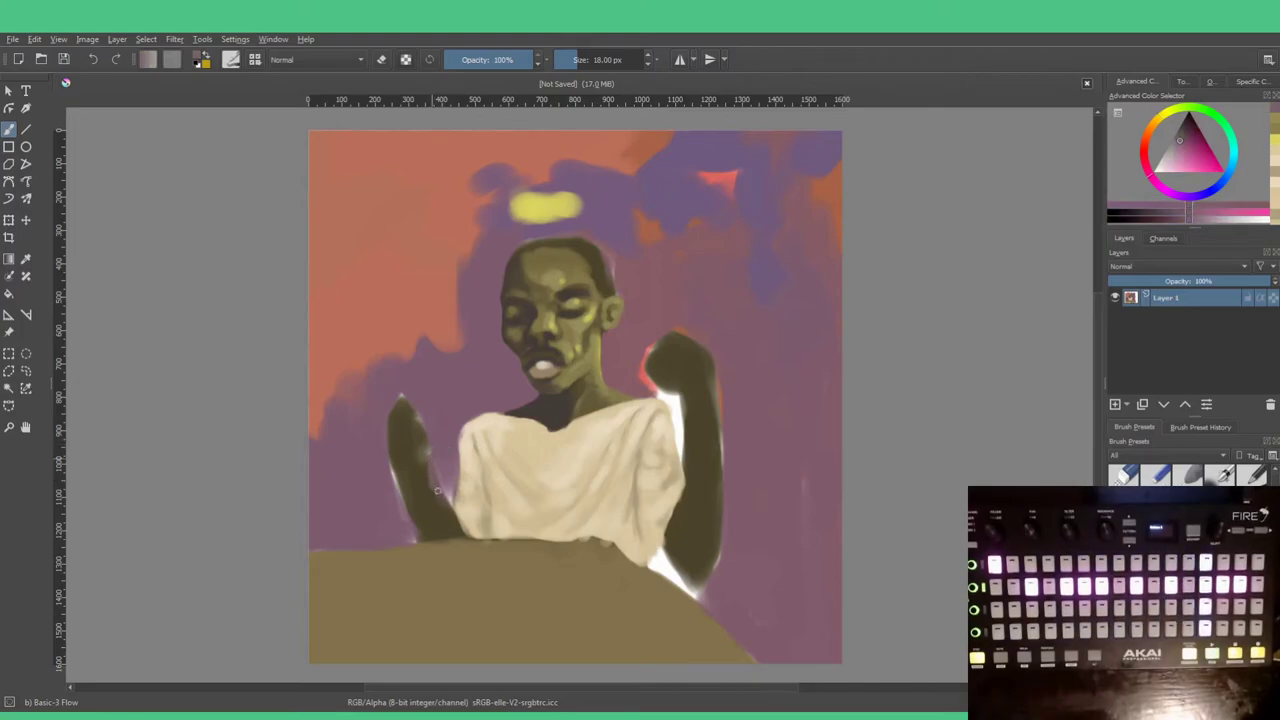
key(bracketright)
key(bracketright)
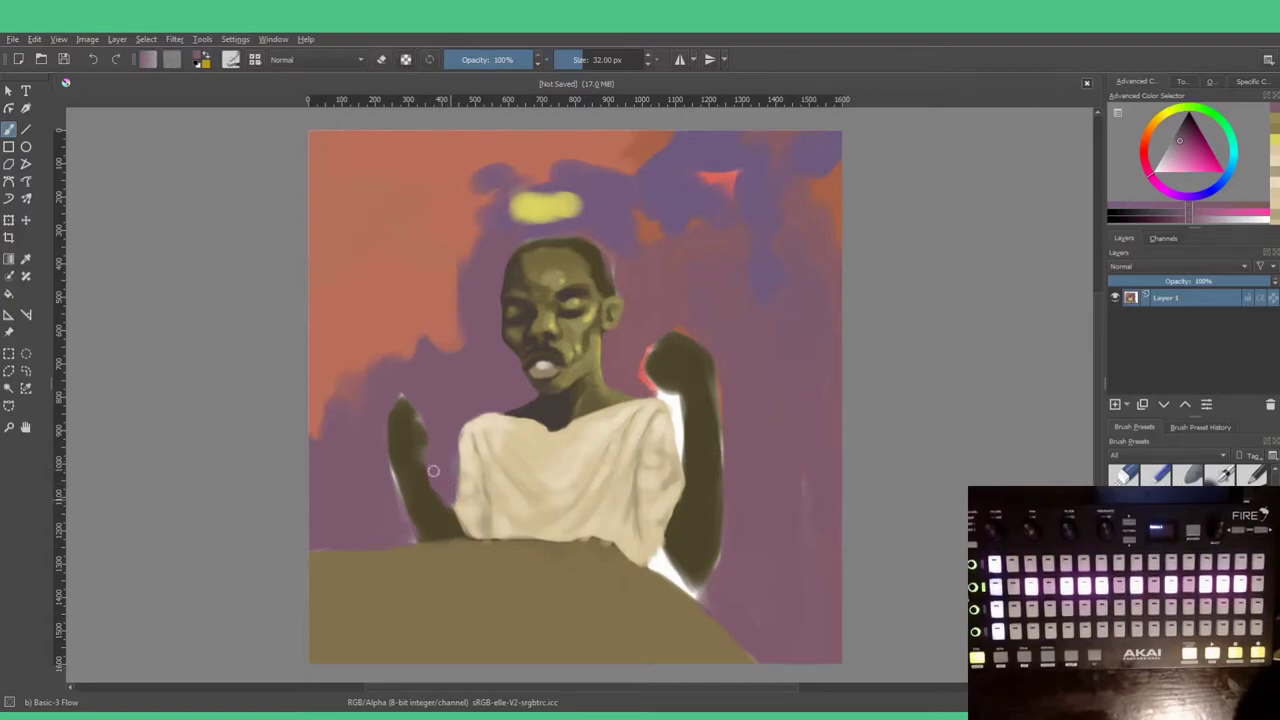
drag(377, 459, 413, 530)
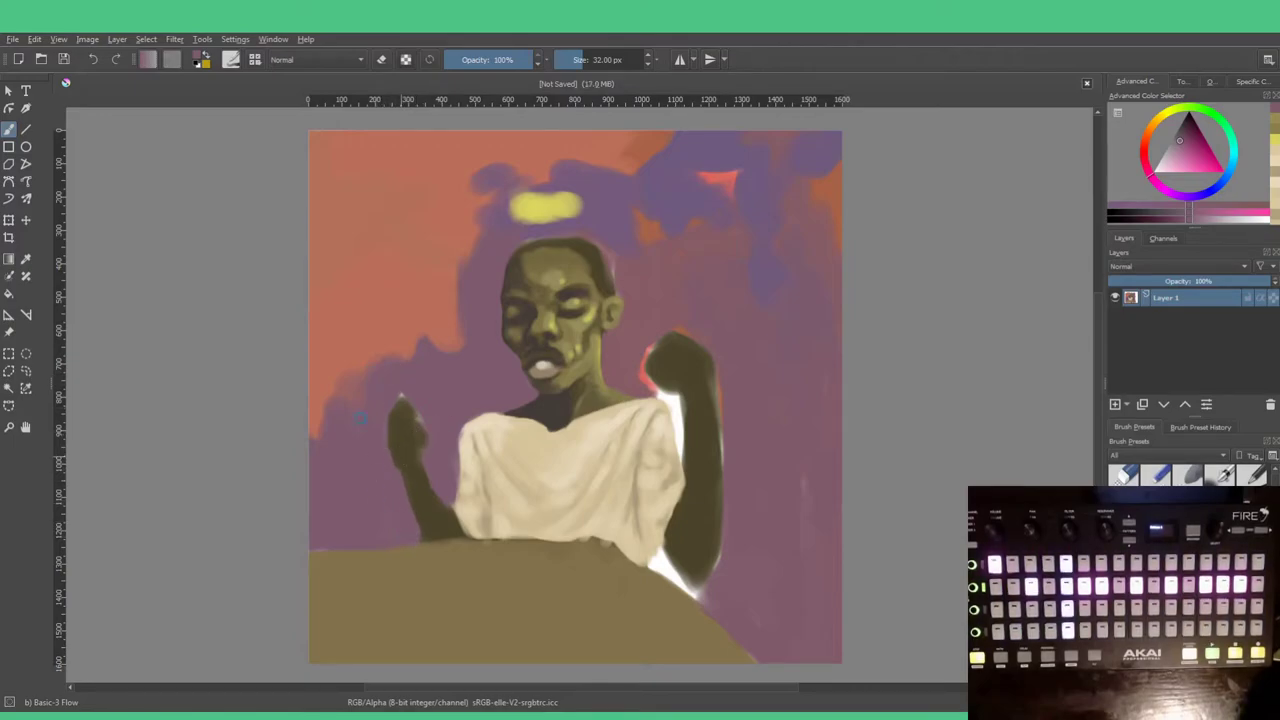
Step: Extend the smaller hand into a curved finger with sampled dark olive, and carve its inner edge with sampled mauve
ctrl+click(421, 480)
drag(411, 500, 402, 476)
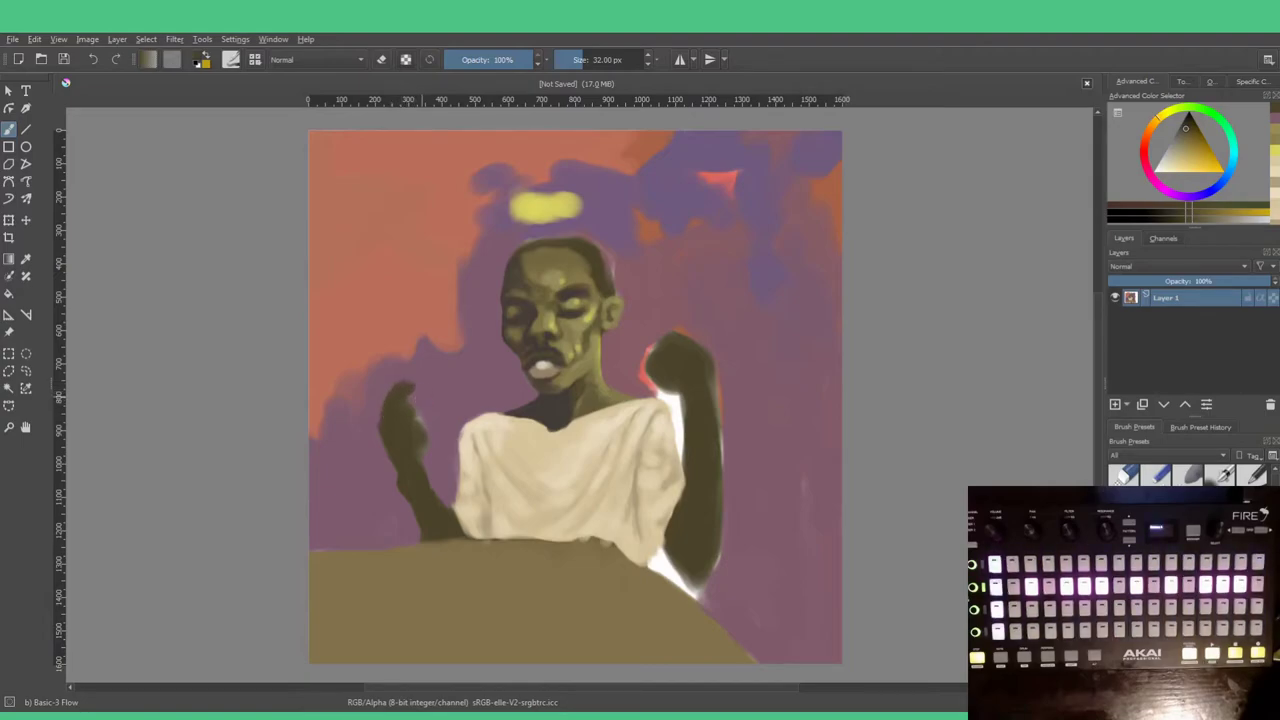
ctrl+click(423, 398)
drag(417, 396, 413, 432)
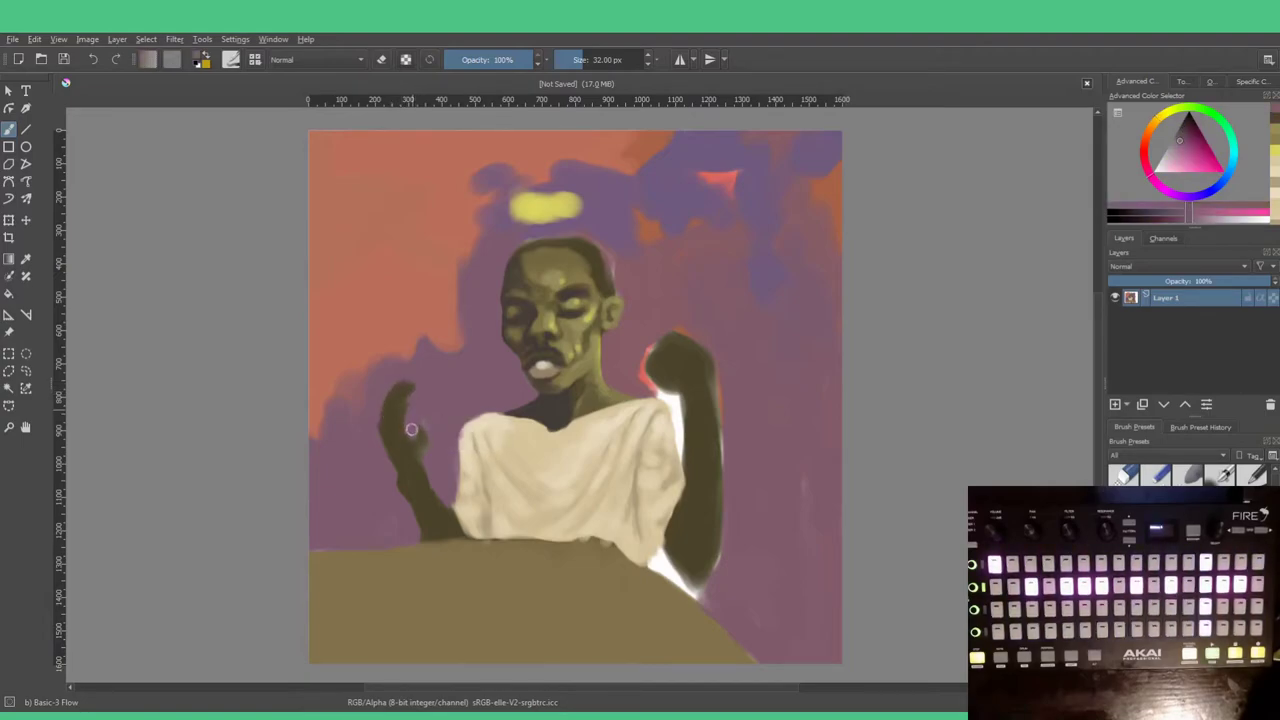
Step: Paint a thumb and a second curled finger on the smaller hand in sampled dark olive, shaping their gaps with sampled mauve
ctrl+click(420, 478)
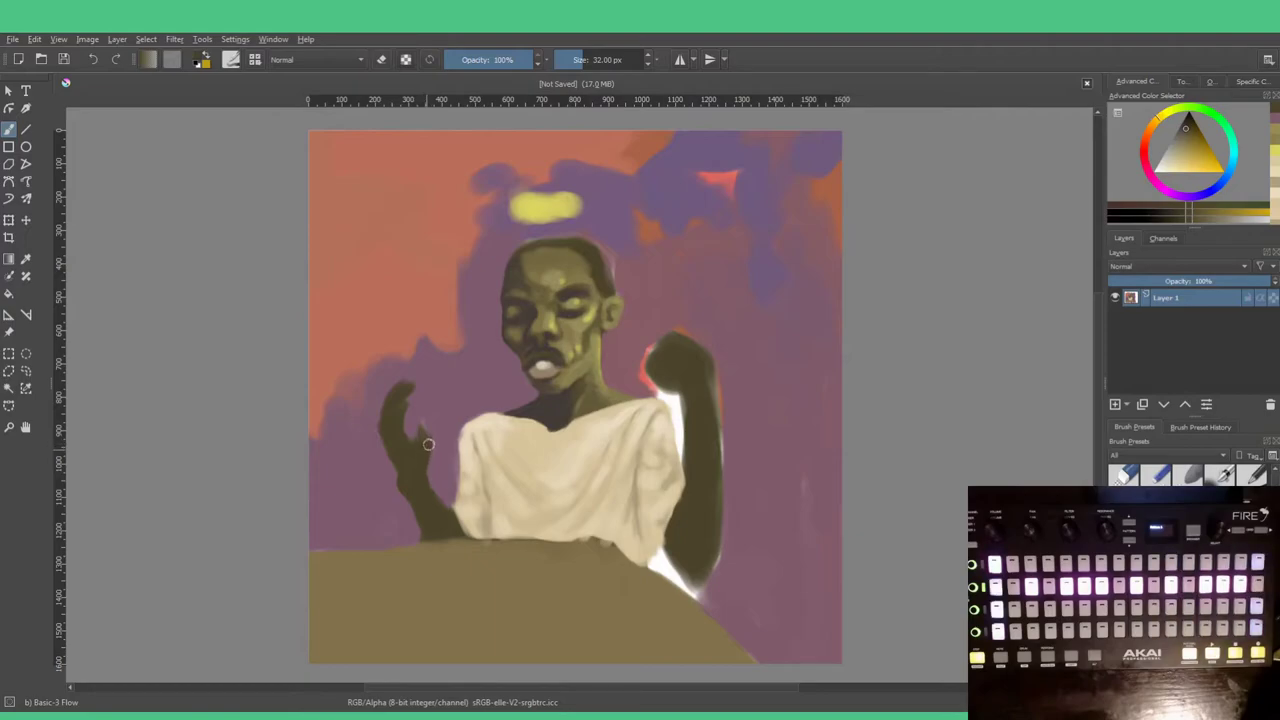
ctrl+click(420, 429)
mouse_move(421, 430)
mouse_down()
mouse_move(409, 426)
mouse_move(416, 436)
mouse_up()
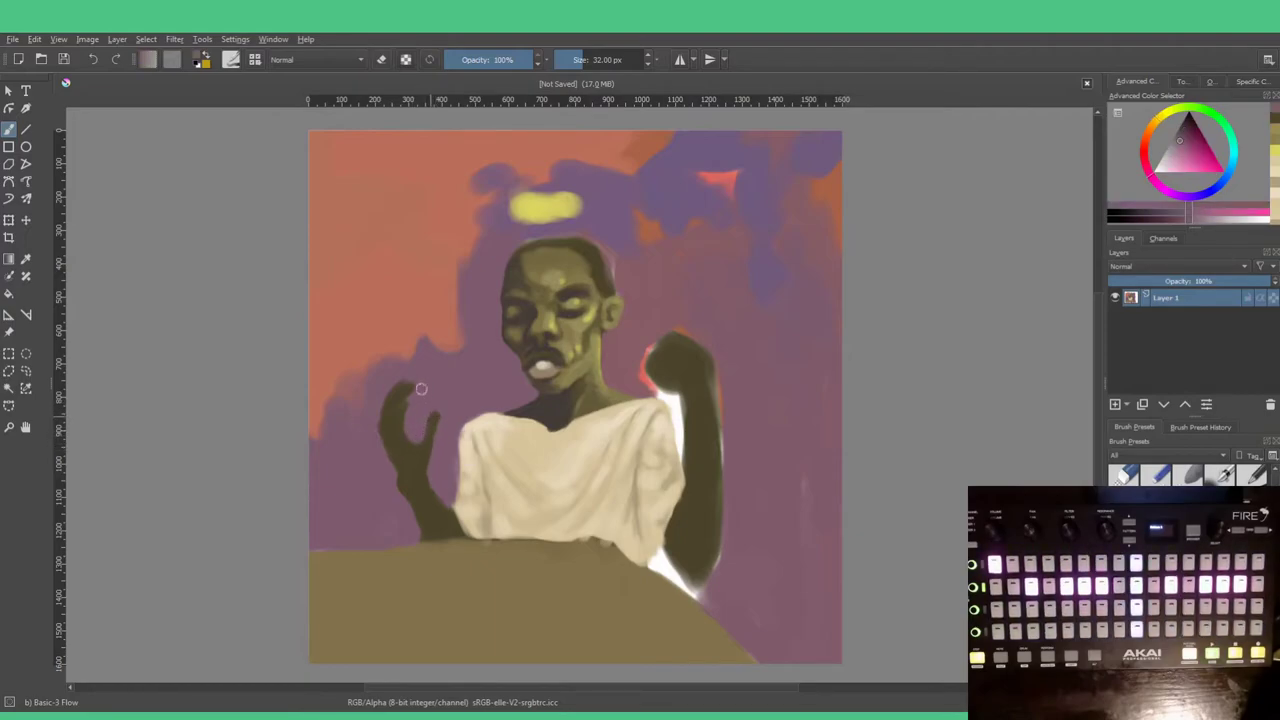
ctrl+click(404, 406)
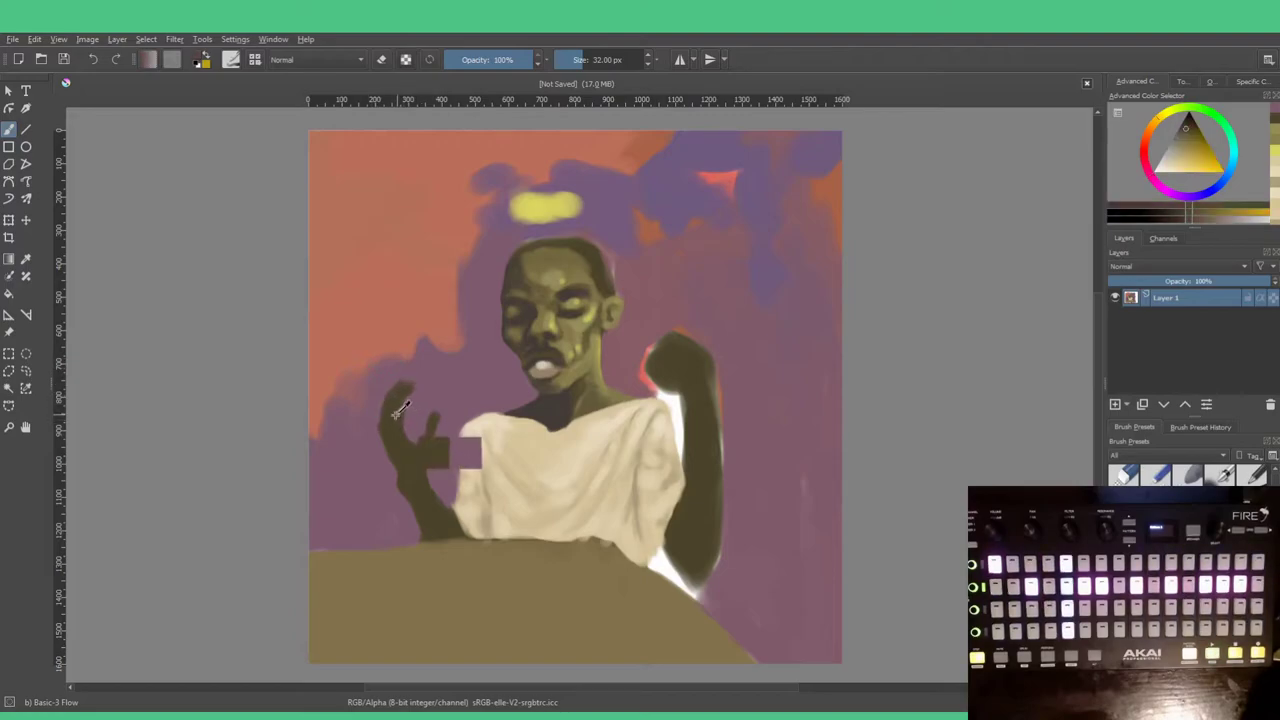
drag(406, 405, 417, 406)
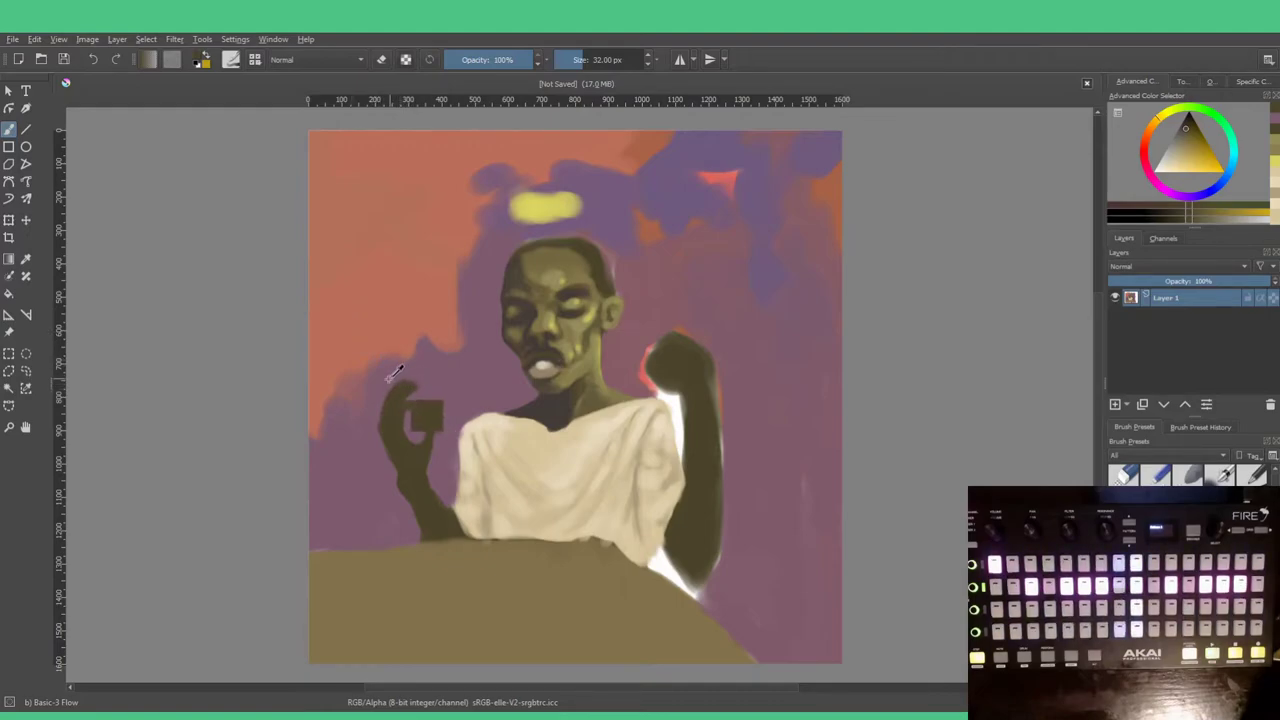
ctrl+click(407, 376)
drag(405, 376, 392, 390)
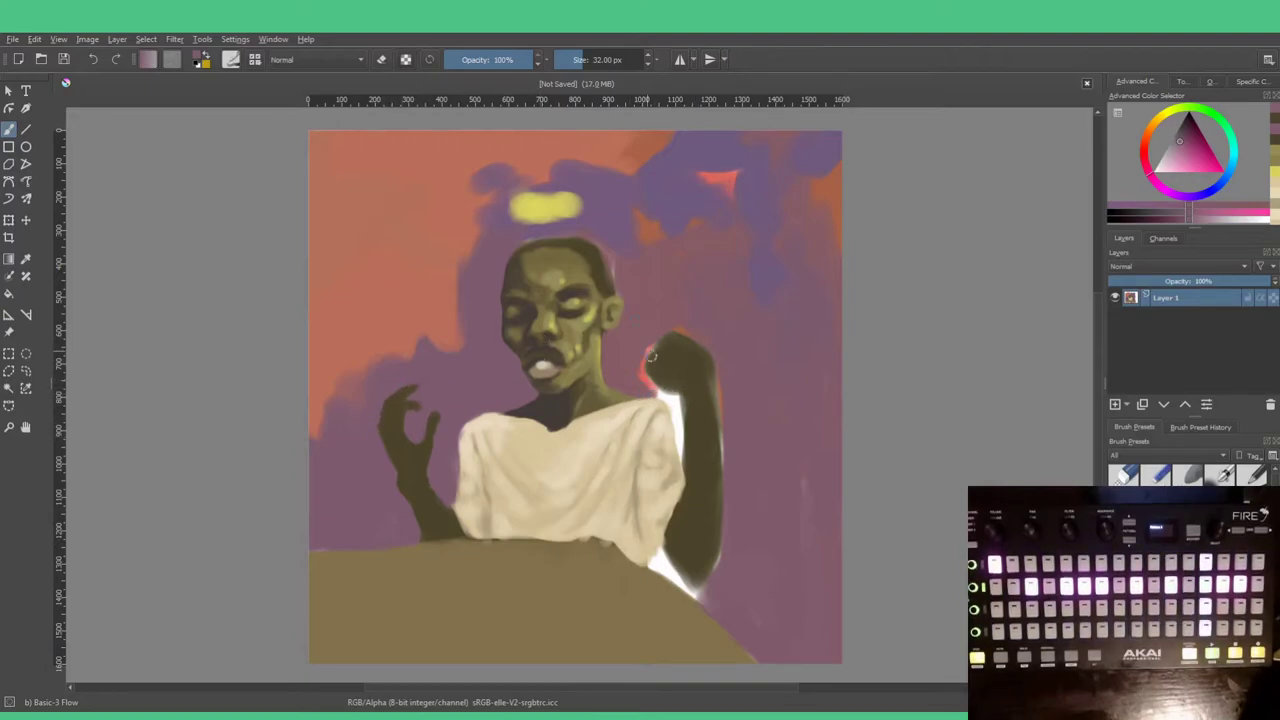
Step: Cover the white and red edges around the larger raised arm with sampled mauve, narrowing its fist and forearm
key(ctrl)
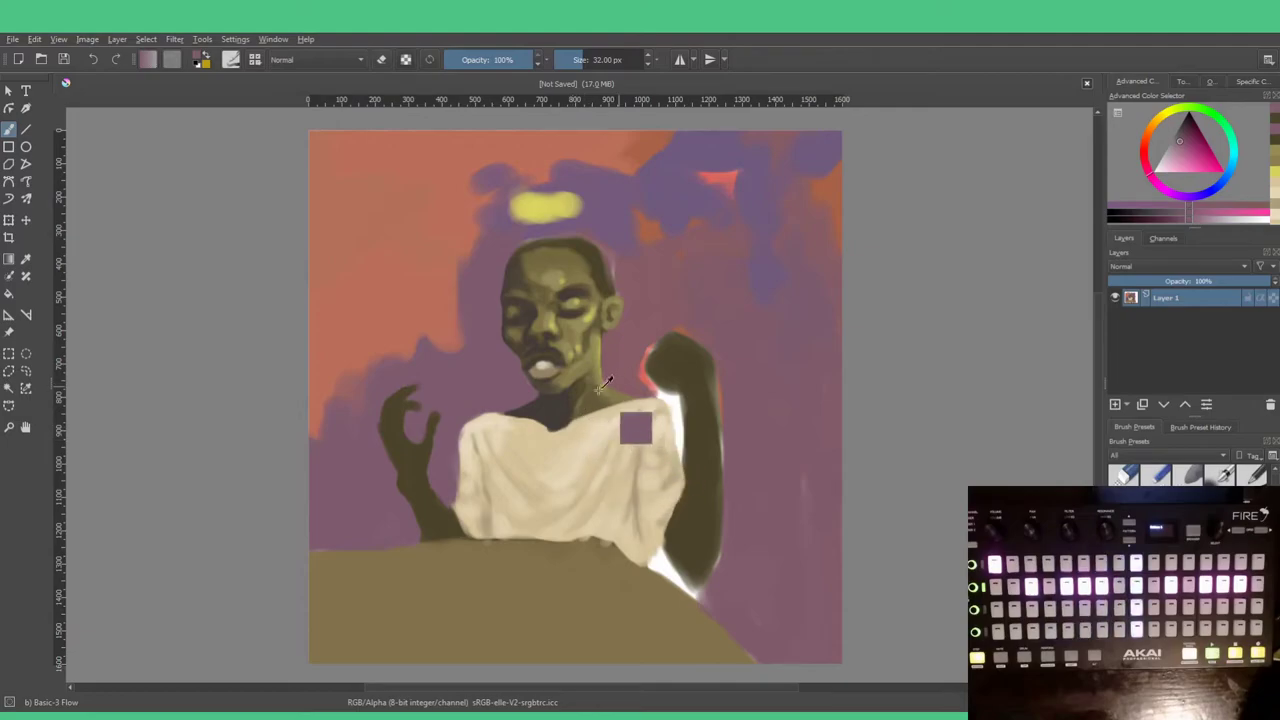
ctrl+click(703, 472)
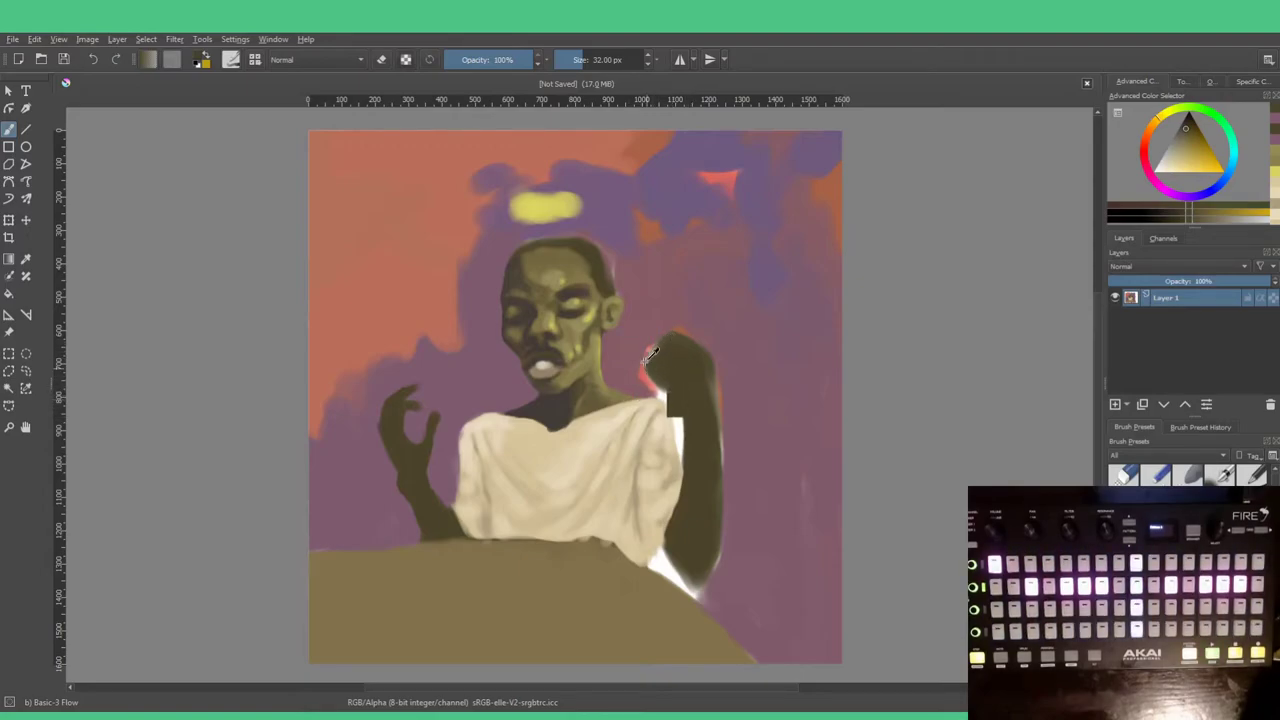
ctrl+click(652, 362)
drag(657, 376, 677, 428)
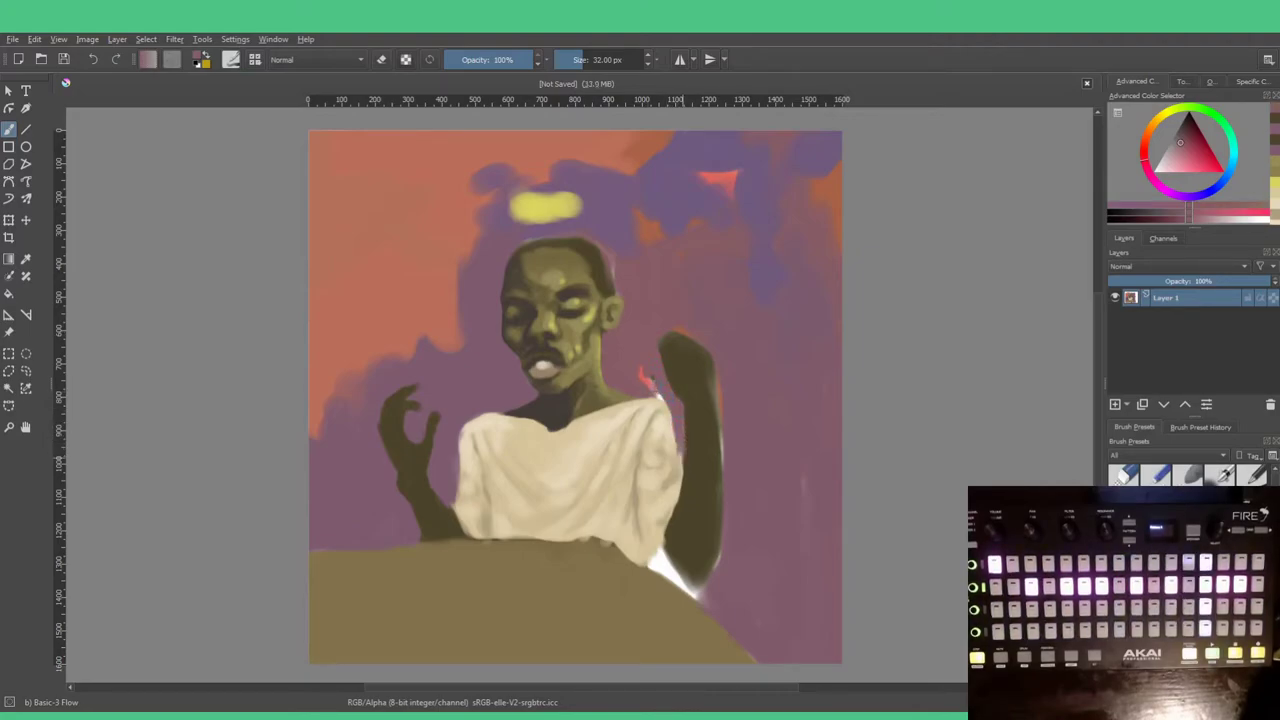
key(ctrl+z)
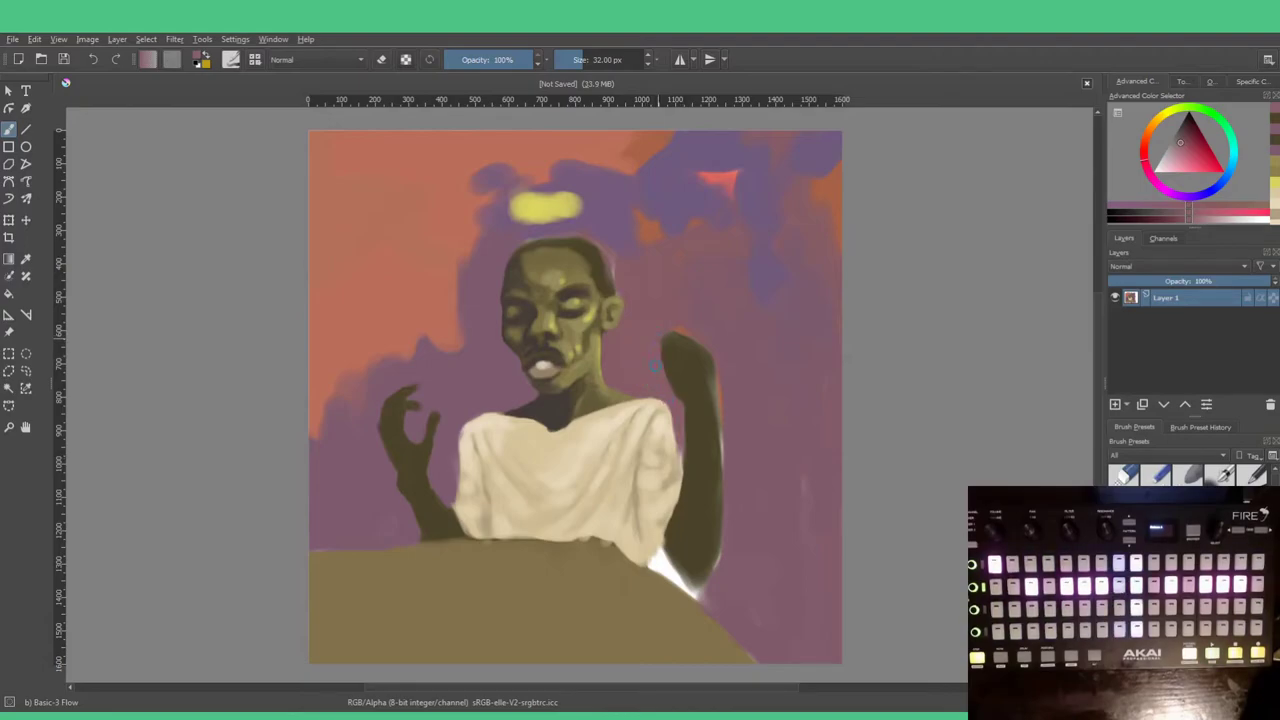
drag(719, 440, 716, 357)
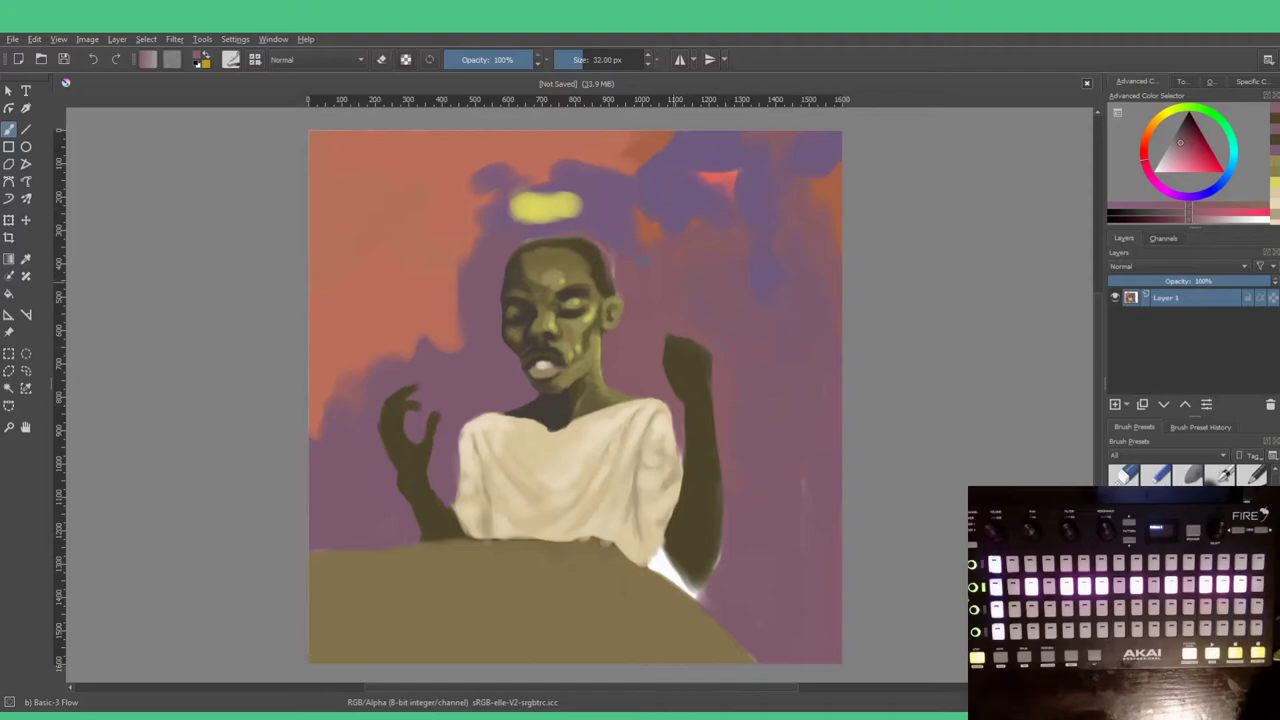
Step: Paint bent fingers and a knuckle on the larger hand in sampled dark olive, trimming around them with sampled mauve
ctrl+click(680, 354)
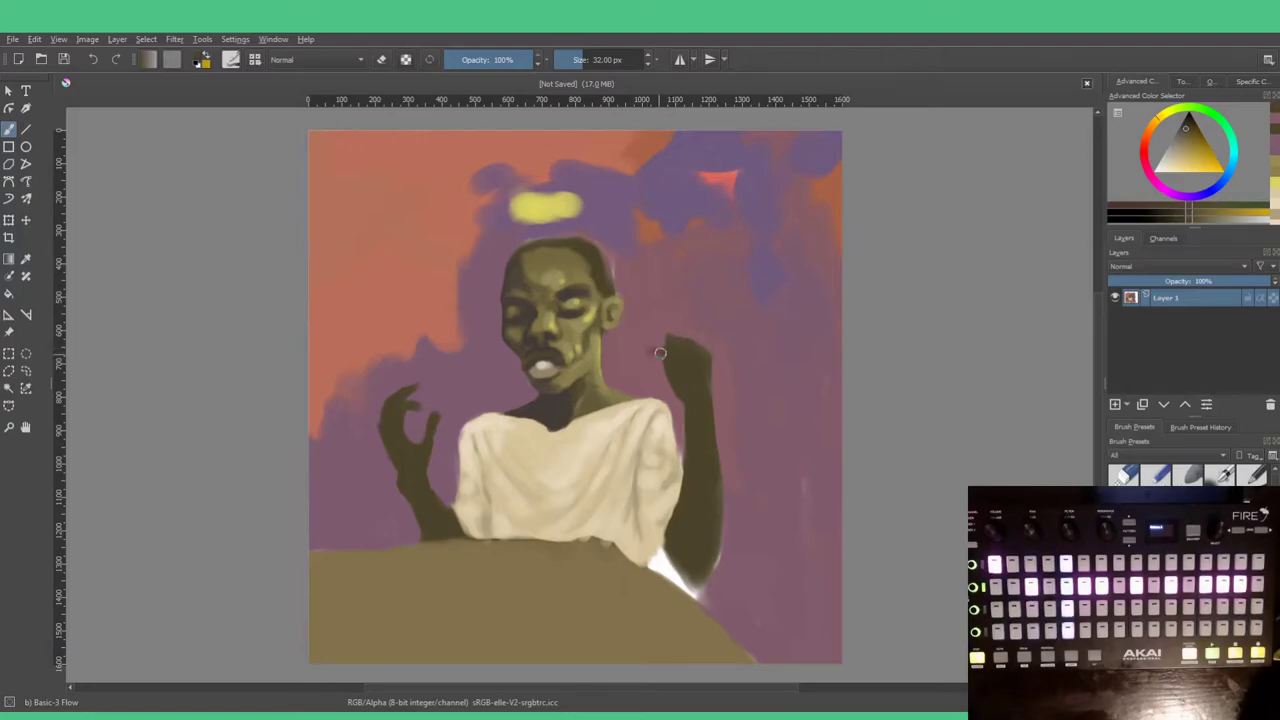
mouse_move(652, 352)
mouse_down()
mouse_move(640, 353)
mouse_move(655, 328)
mouse_move(682, 353)
mouse_move(668, 322)
mouse_up()
ctrl+click(652, 309)
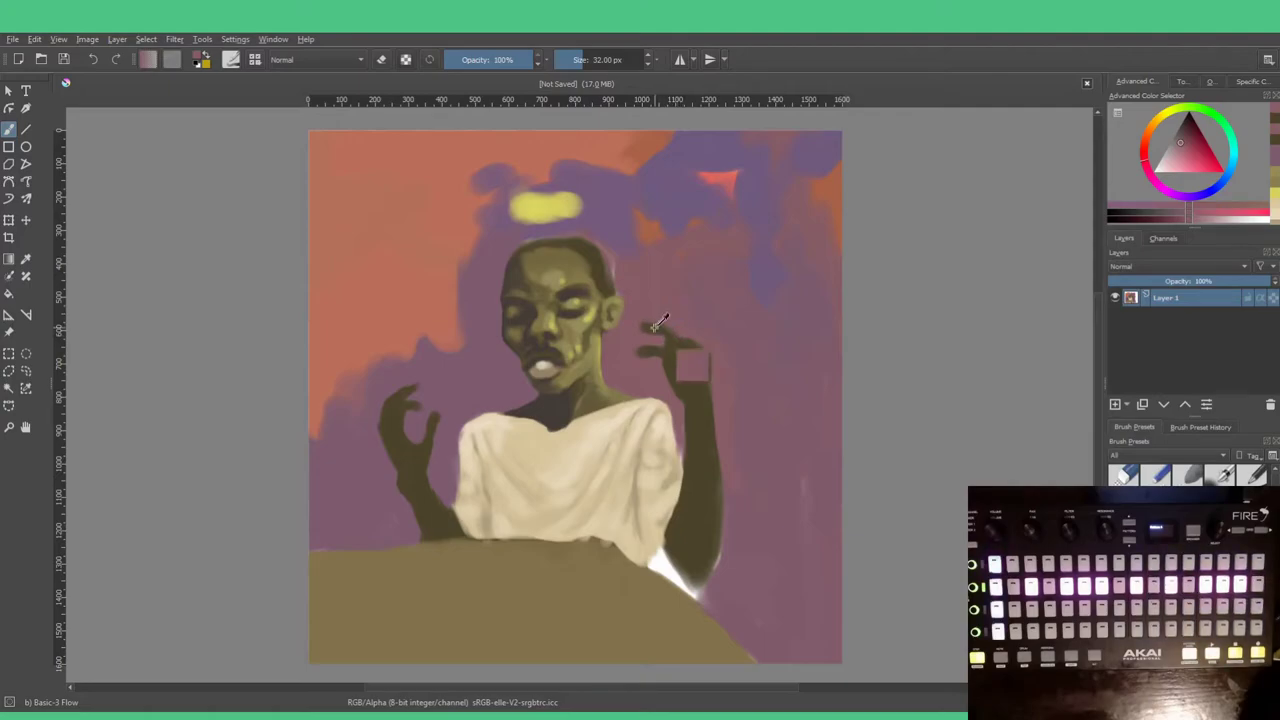
ctrl+click(665, 323)
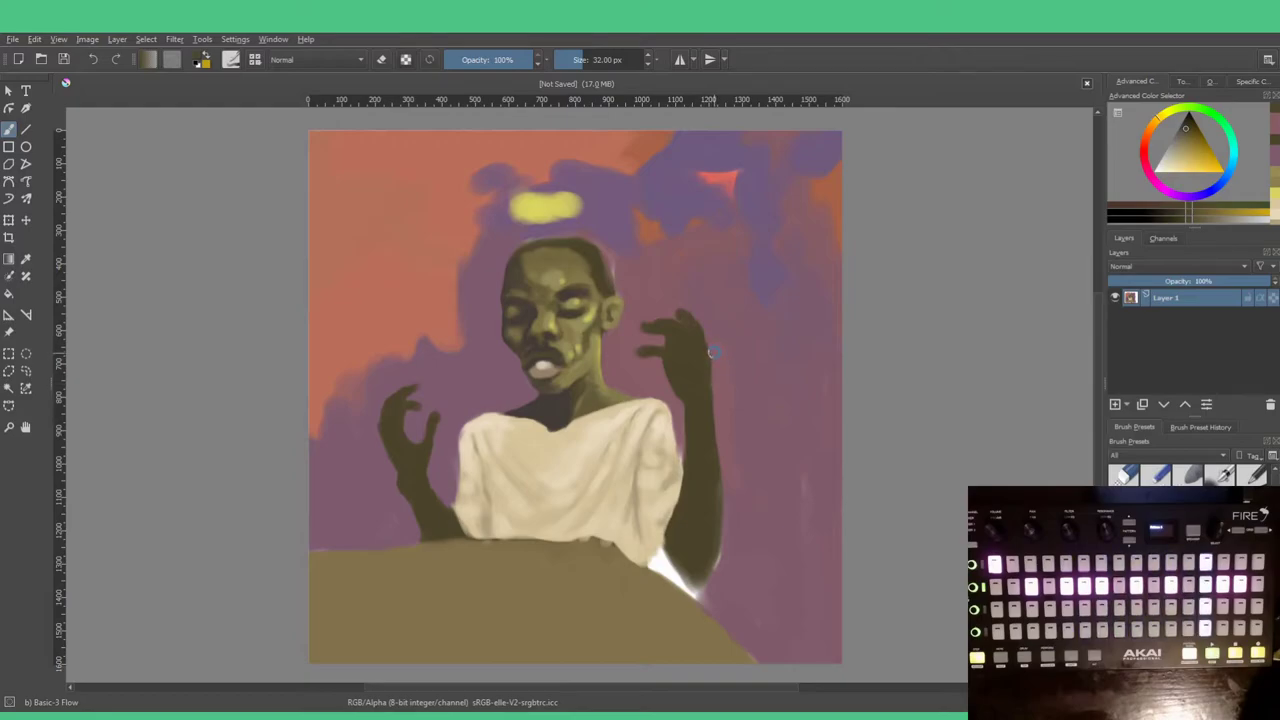
Step: Refine the outer edge and knuckle of the larger raised hand with sampled mauve and dark olive, undoing the last two strokes
ctrl+click(782, 392)
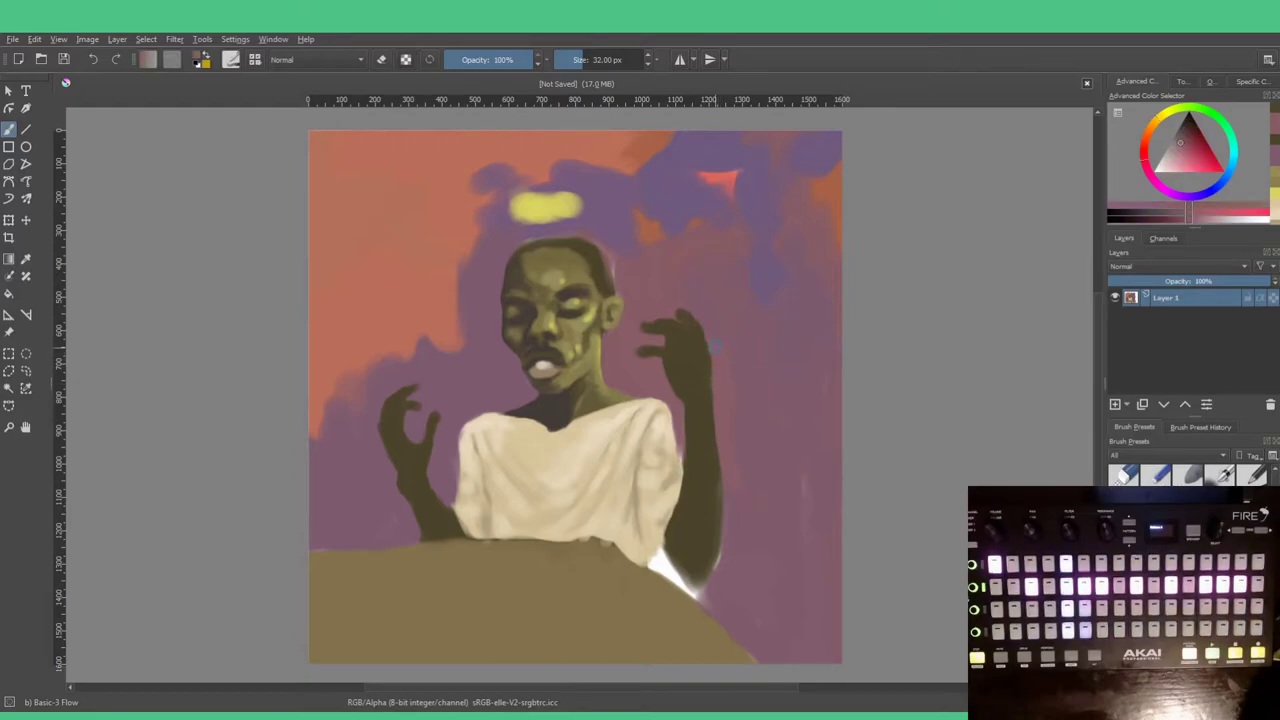
ctrl+click(708, 362)
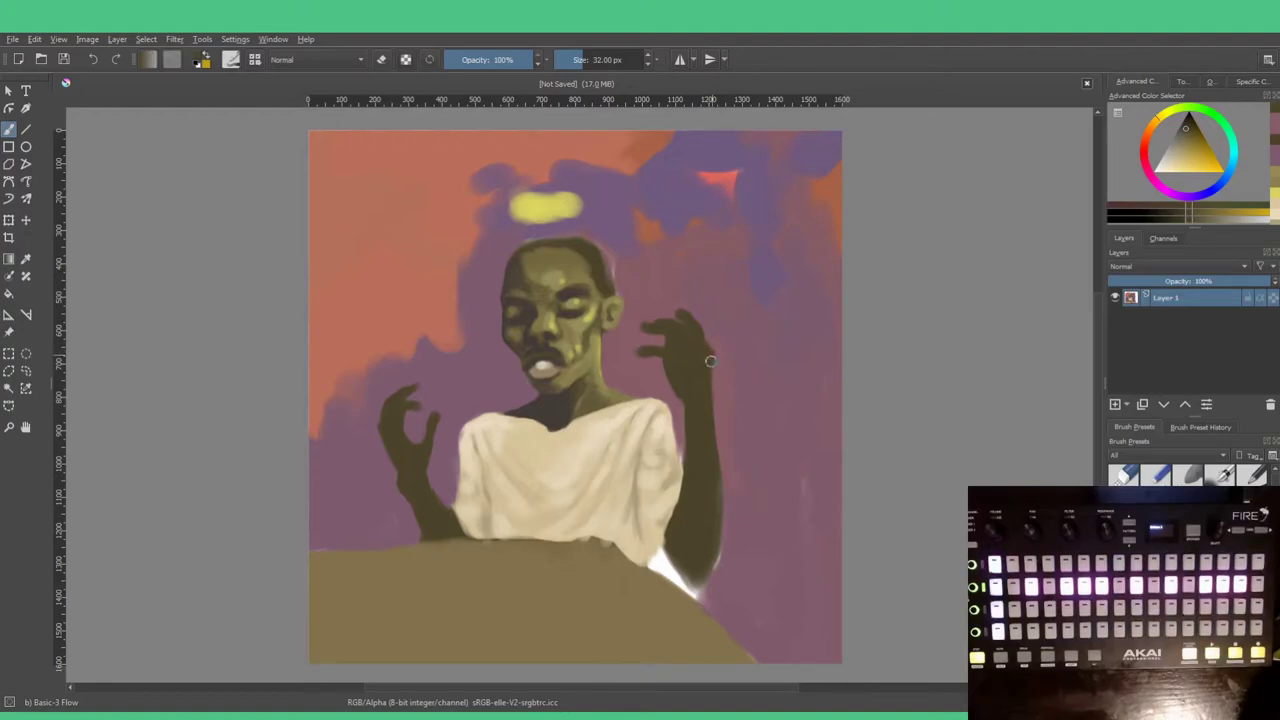
ctrl+click(713, 341)
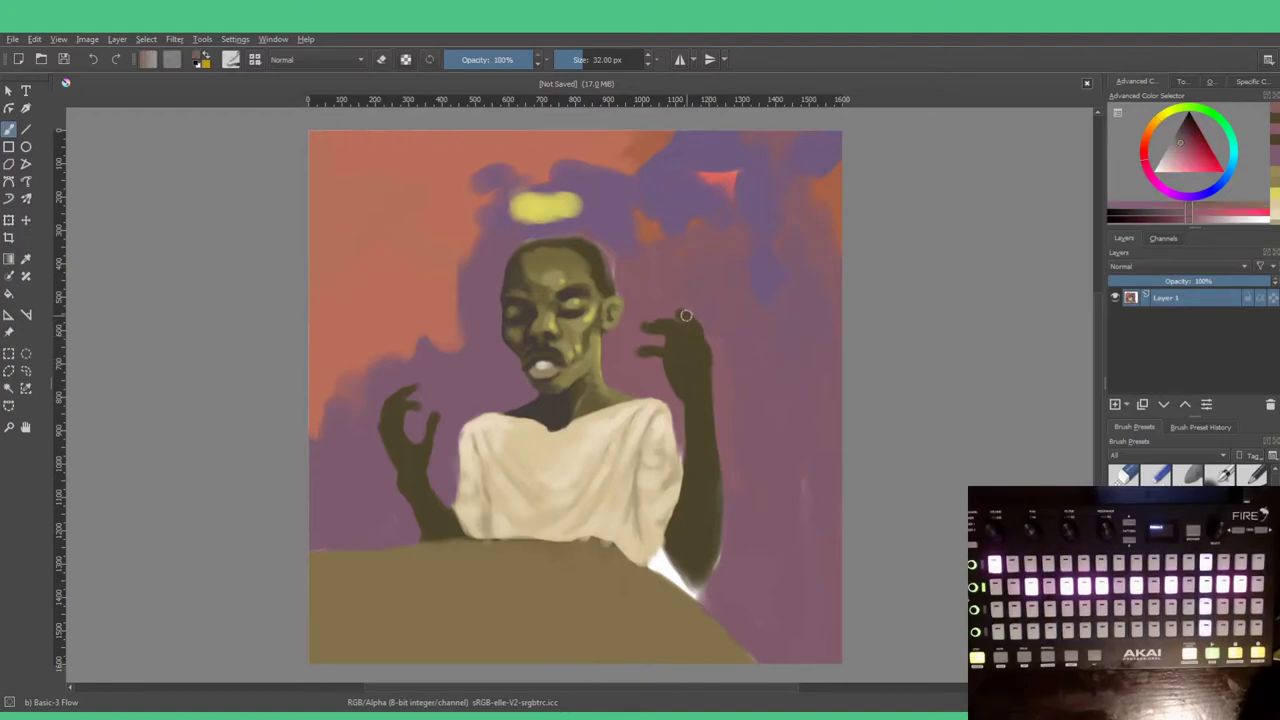
key(ctrl+z)
key(ctrl+z)
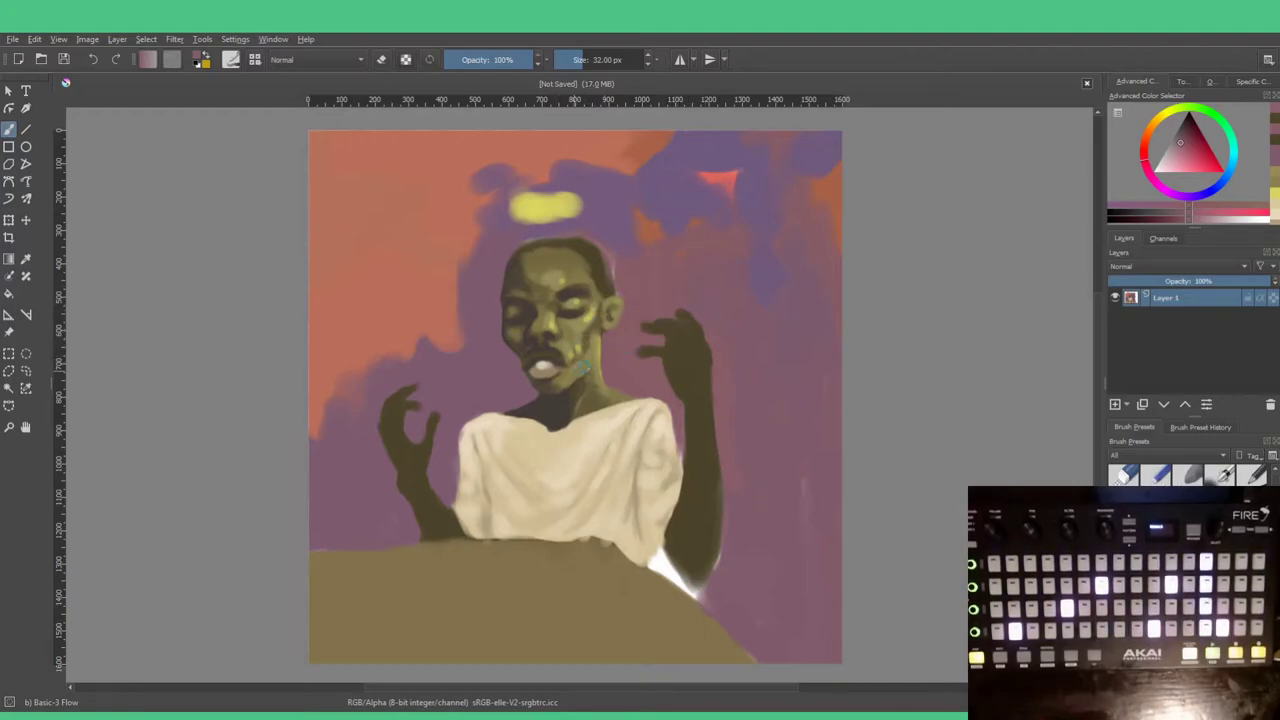
Step: Paint lighter olive down the larger hand and forearm to the elbow, restoring the inner-edge shadow with sampled dark olive
ctrl+click(690, 350)
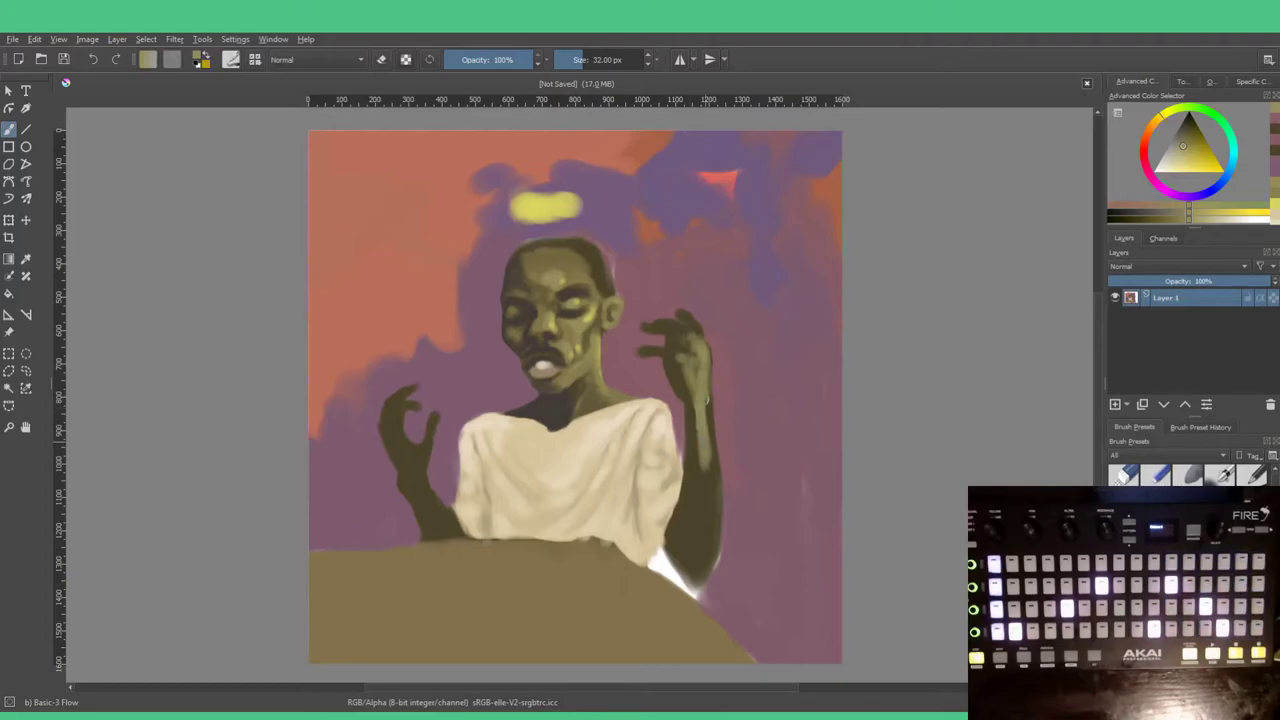
mouse_move(701, 456)
mouse_down()
mouse_move(700, 568)
mouse_move(708, 472)
mouse_move(706, 550)
mouse_up()
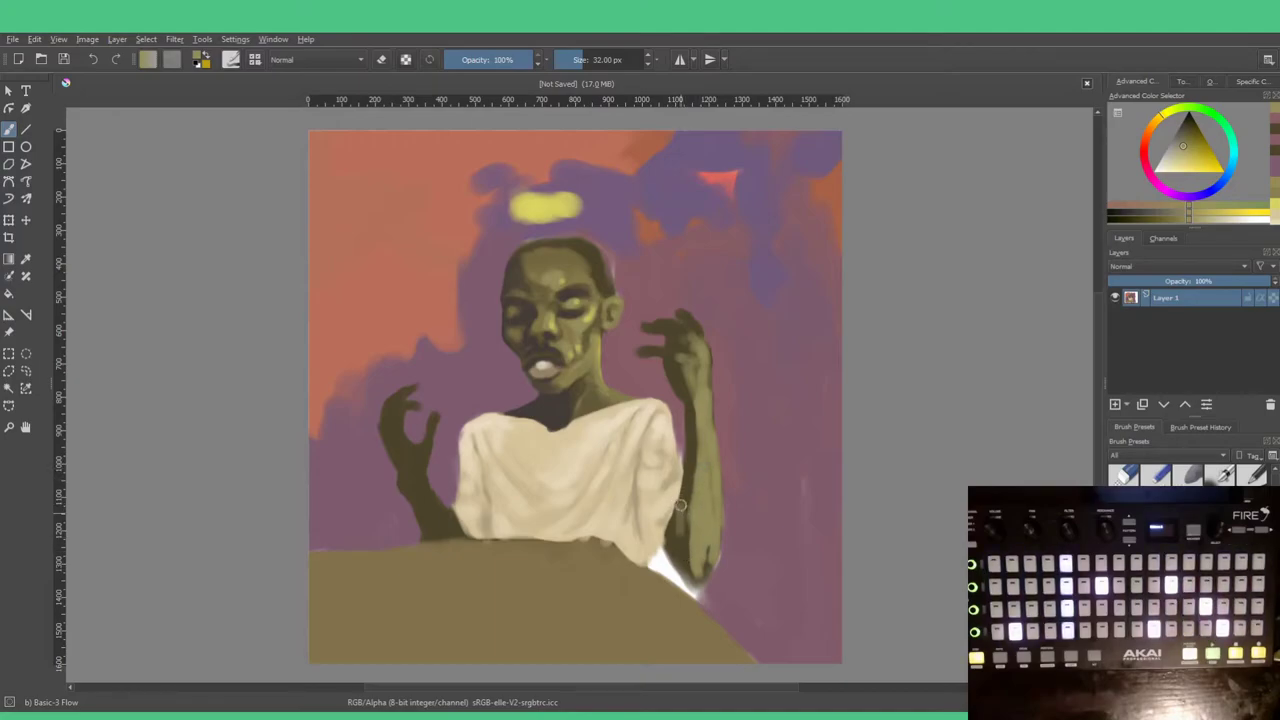
ctrl+click(680, 507)
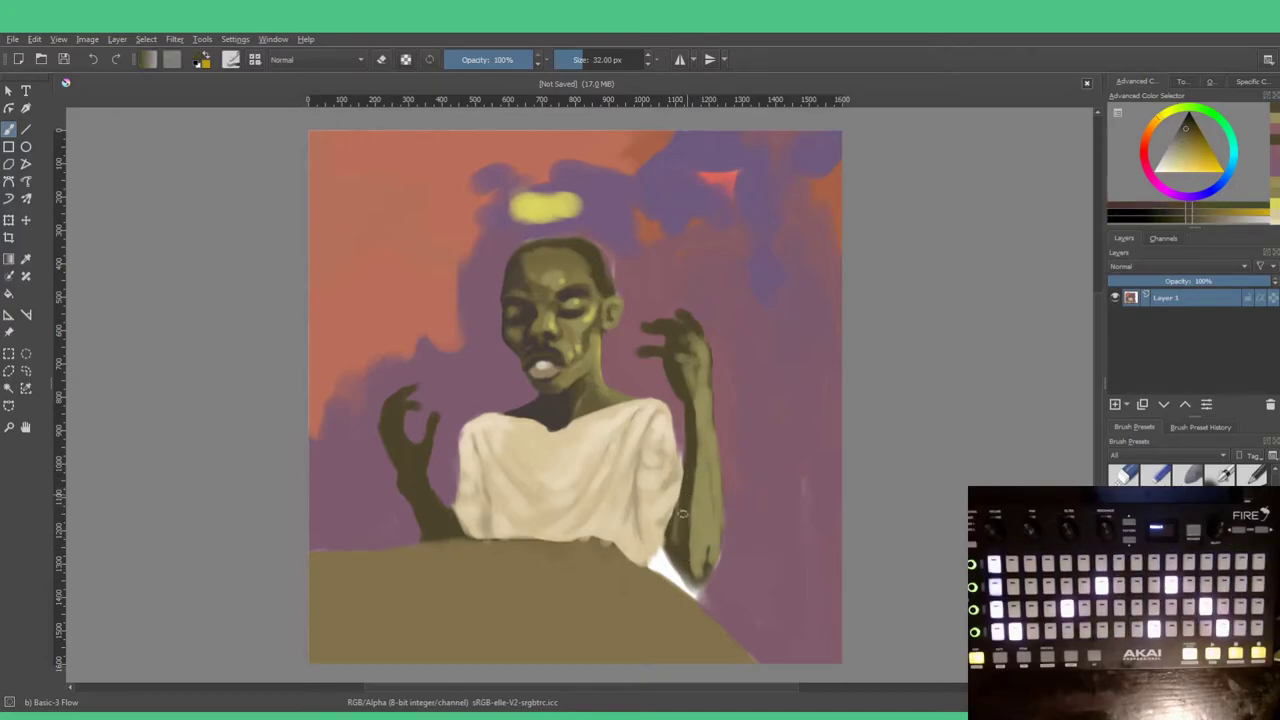
ctrl+click(697, 440)
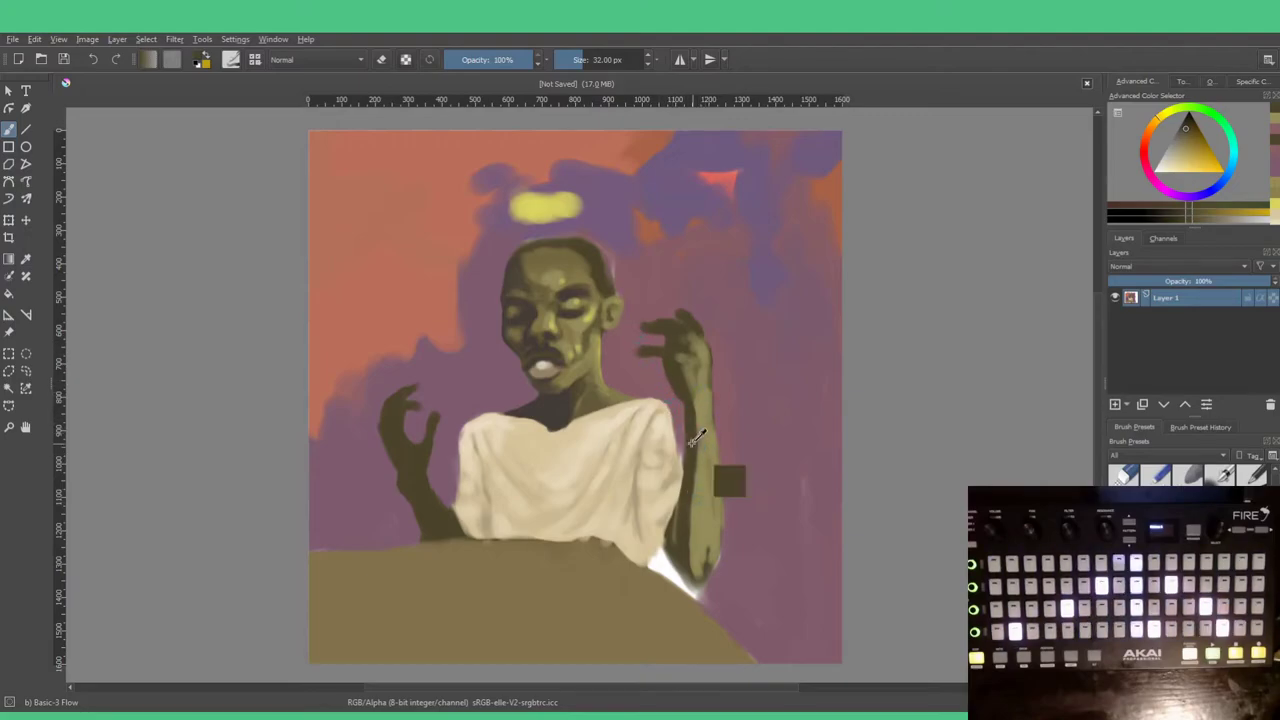
ctrl+click(690, 488)
drag(690, 488, 696, 570)
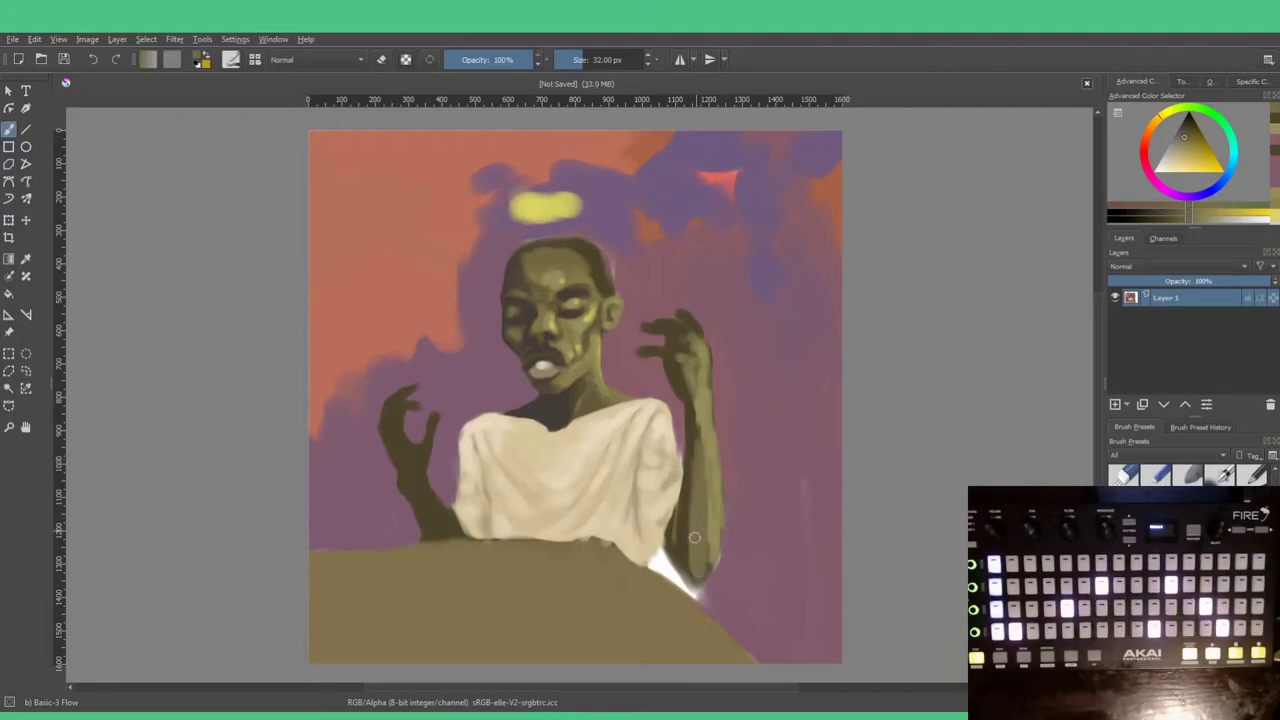
Step: Blend the shadow along the inner side of the larger forearm with sampled dark and mid olive tones
ctrl+click(694, 455)
ctrl+click(690, 505)
drag(691, 516, 692, 532)
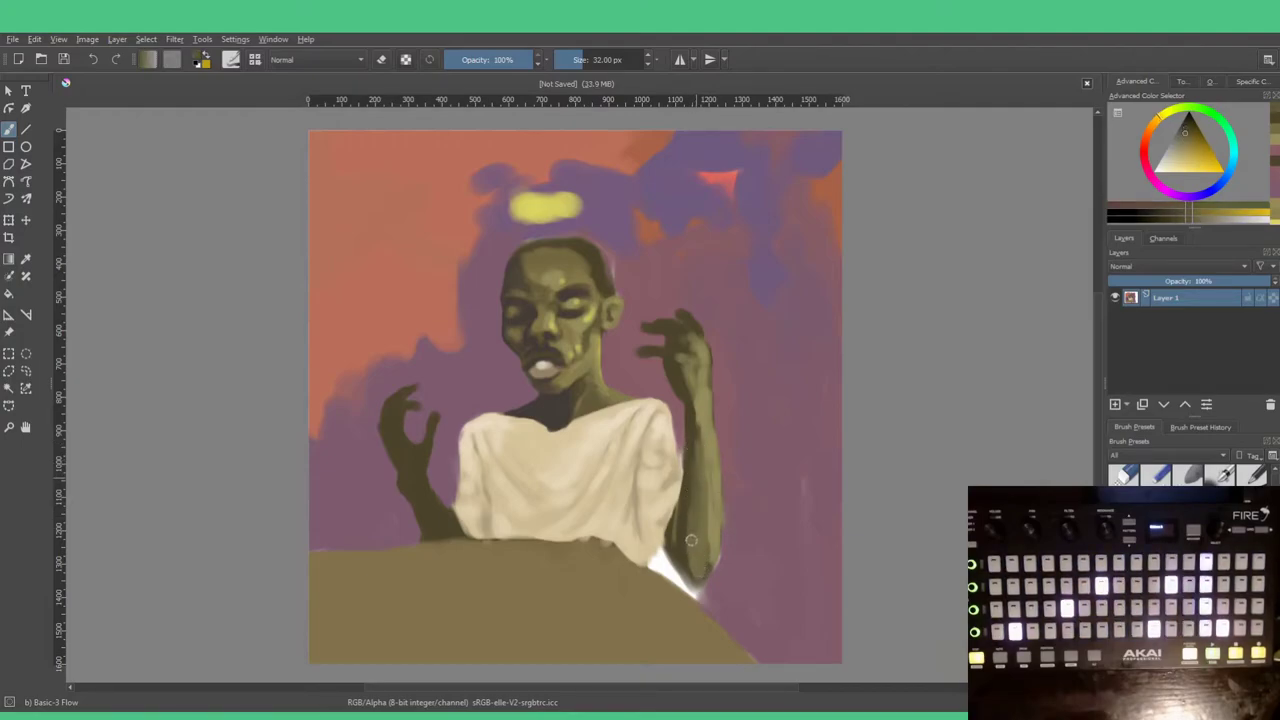
ctrl+click(691, 447)
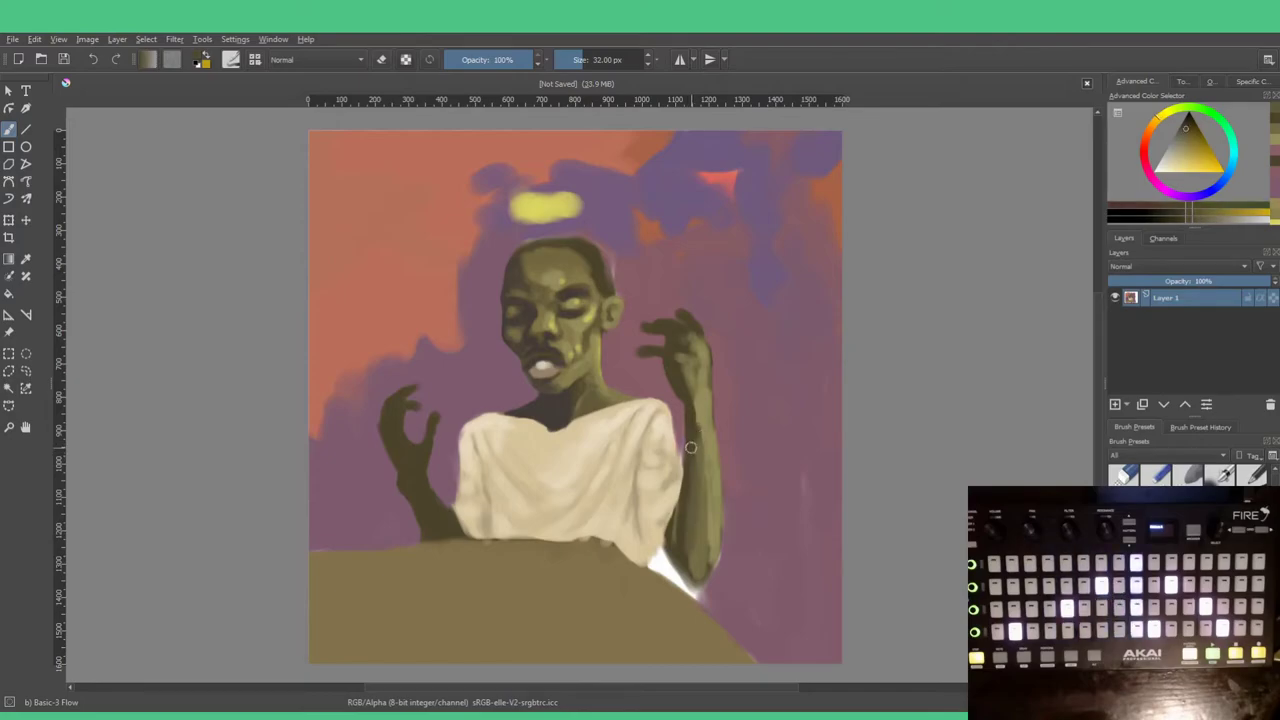
ctrl+click(696, 470)
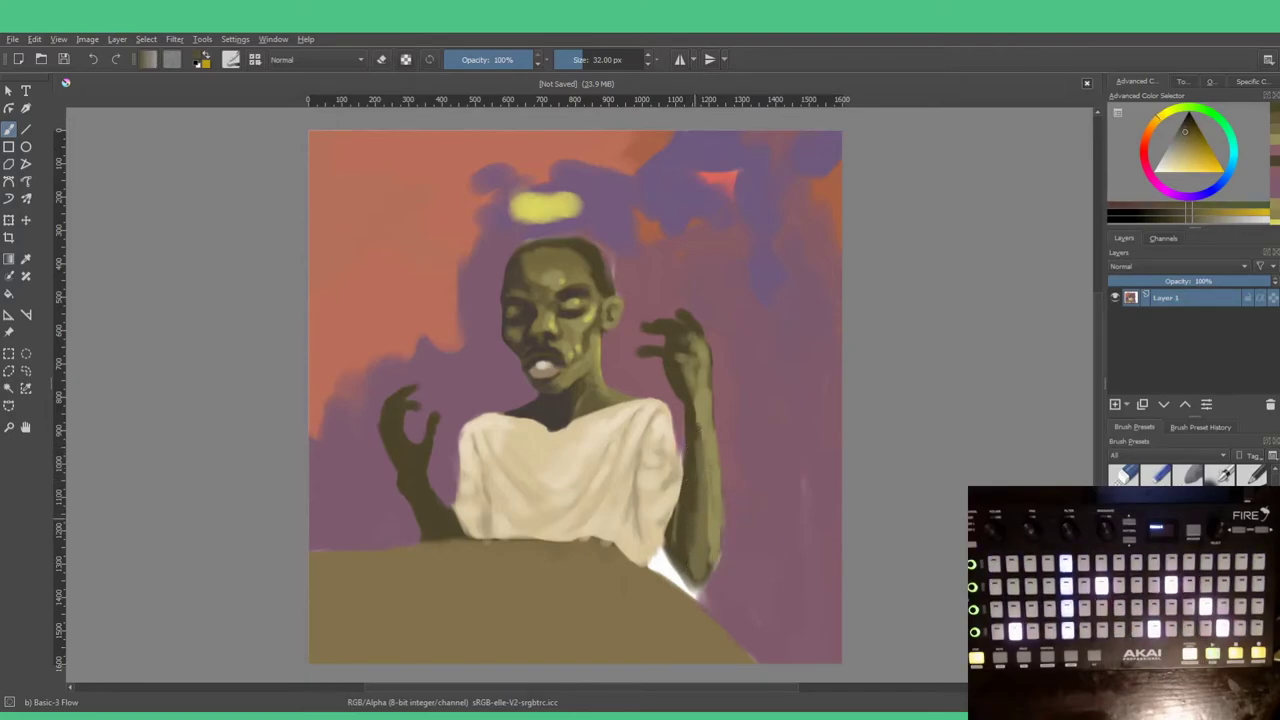
ctrl+click(694, 417)
drag(694, 414, 695, 434)
Step: Smooth the outer forearm and elbow with sampled olive tones, and trim the arm's outer edge with sampled mauve
ctrl+click(705, 467)
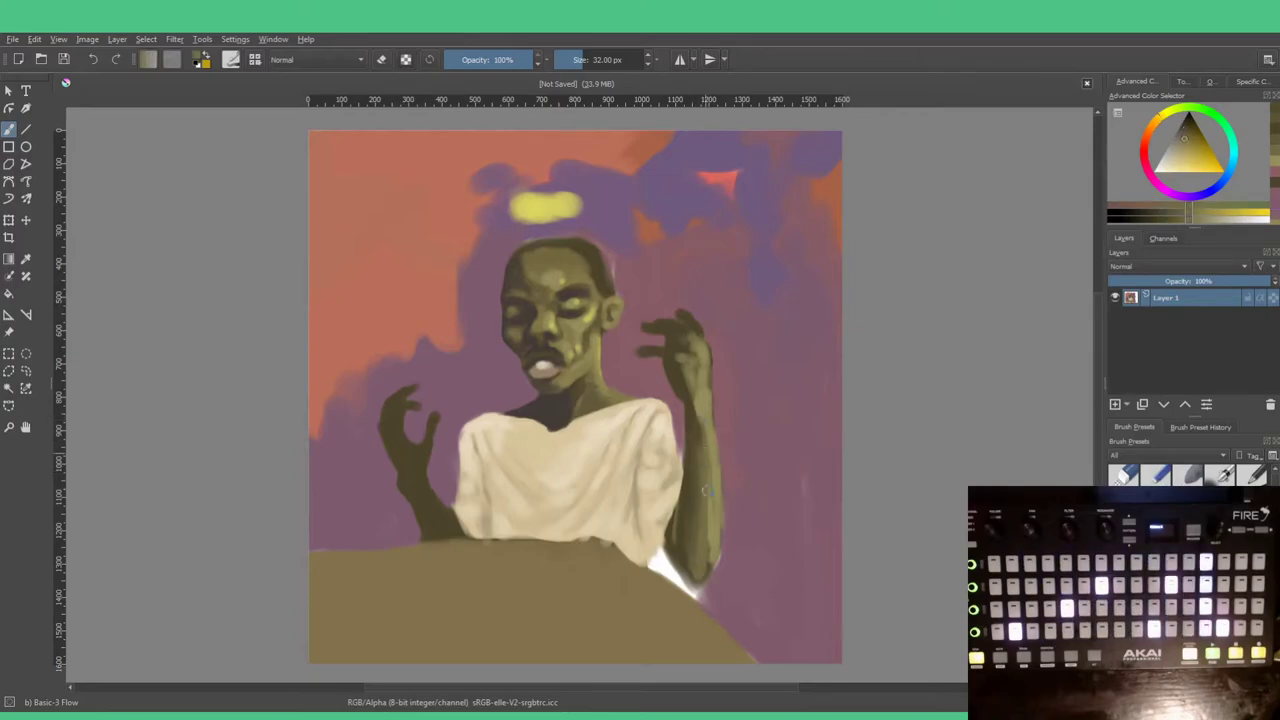
ctrl+click(714, 529)
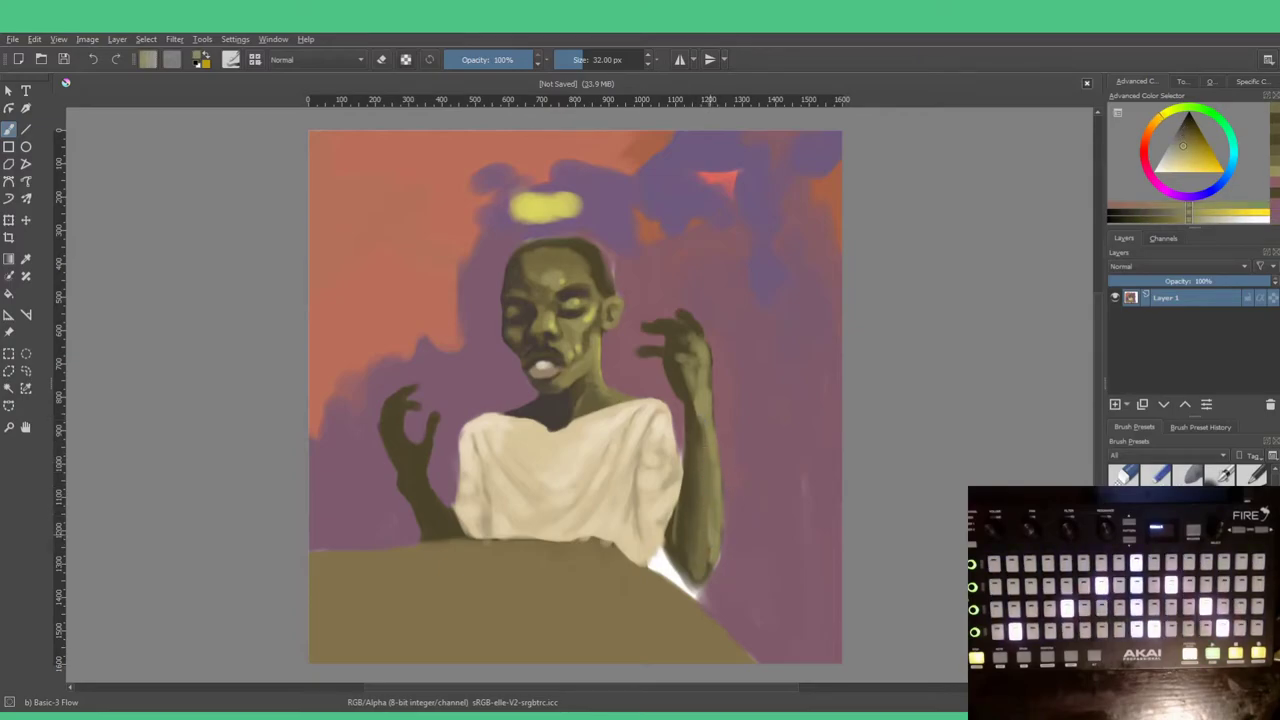
ctrl+click(706, 566)
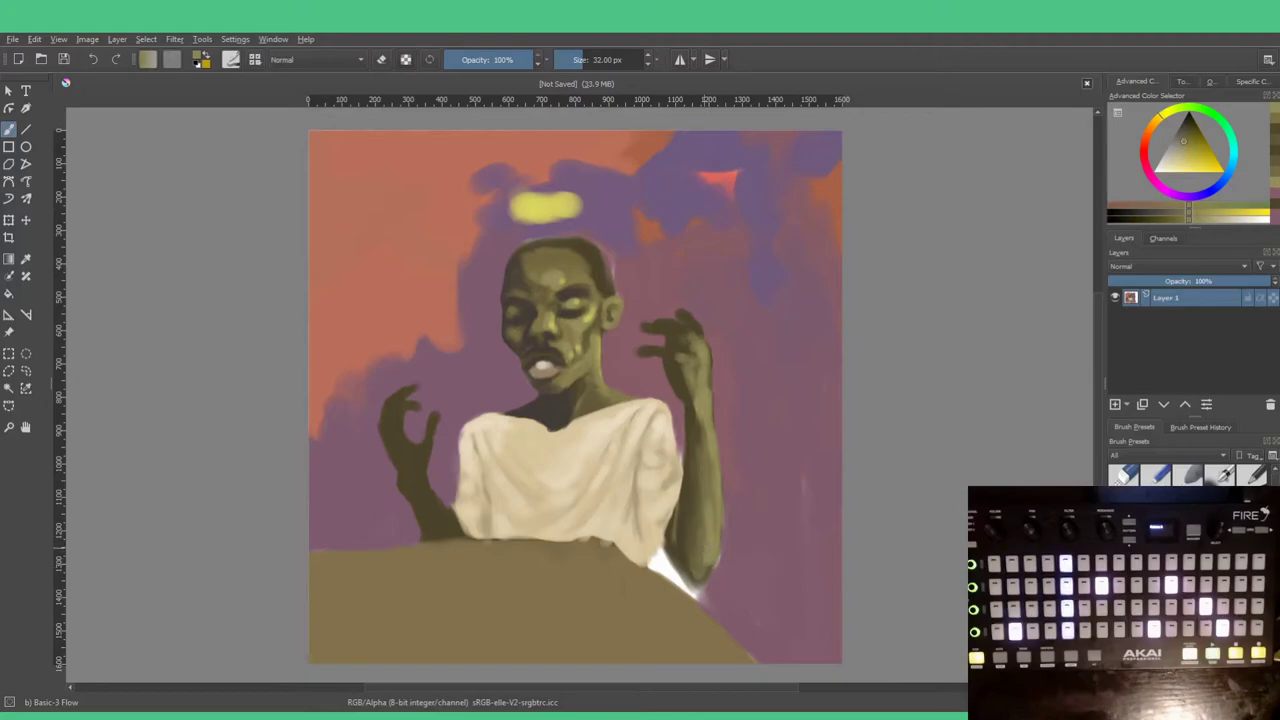
ctrl+click(730, 530)
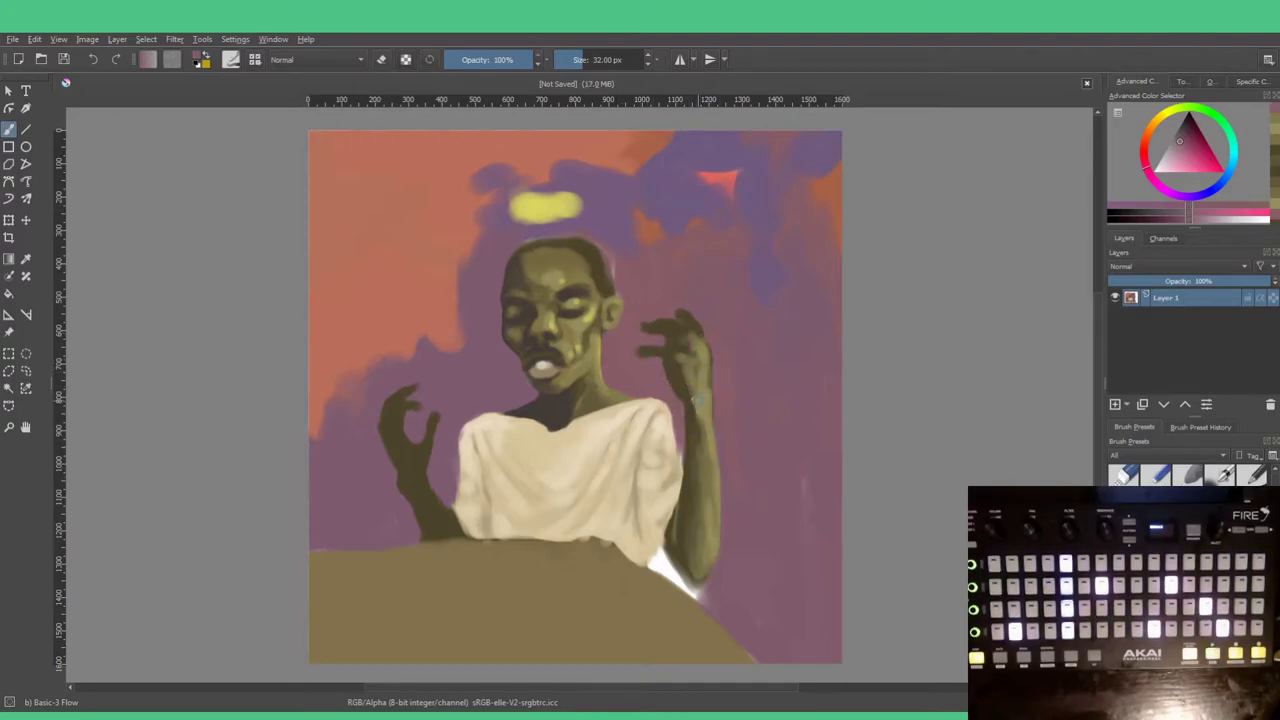
Step: Model the wrist and heel of the larger hand with sampled light, mid and dark olive tones
ctrl+click(707, 399)
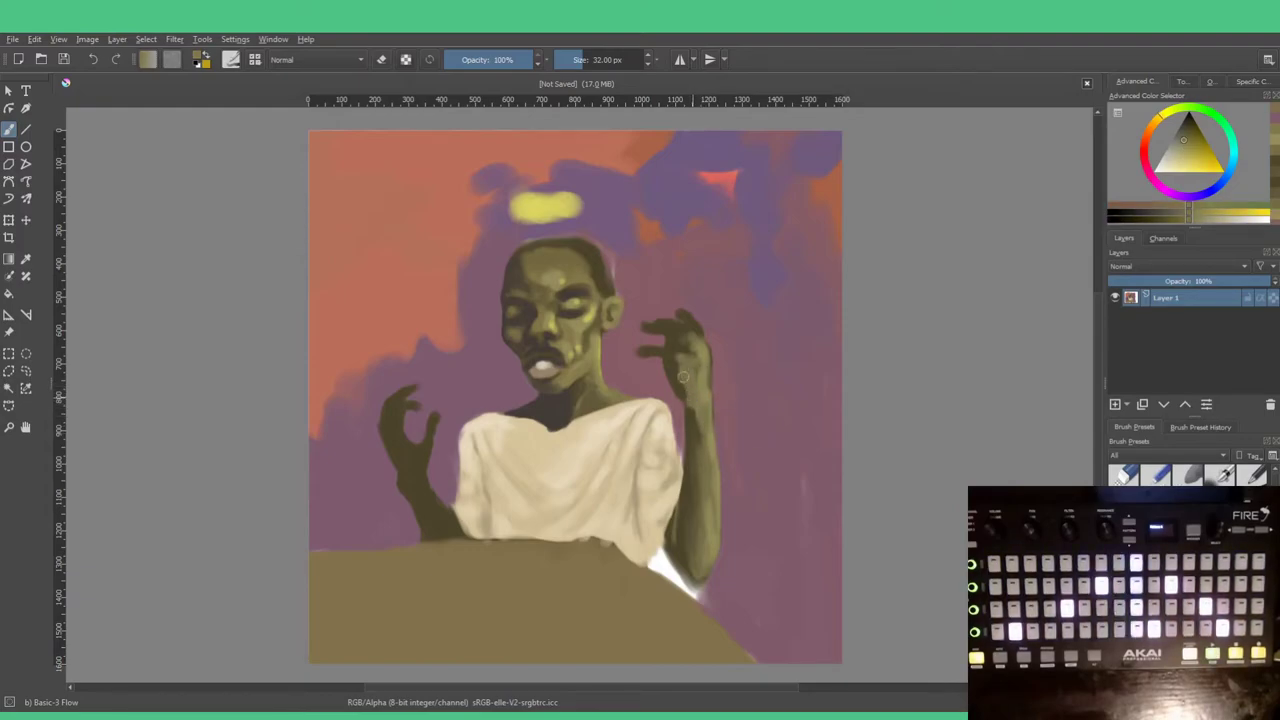
ctrl+click(678, 382)
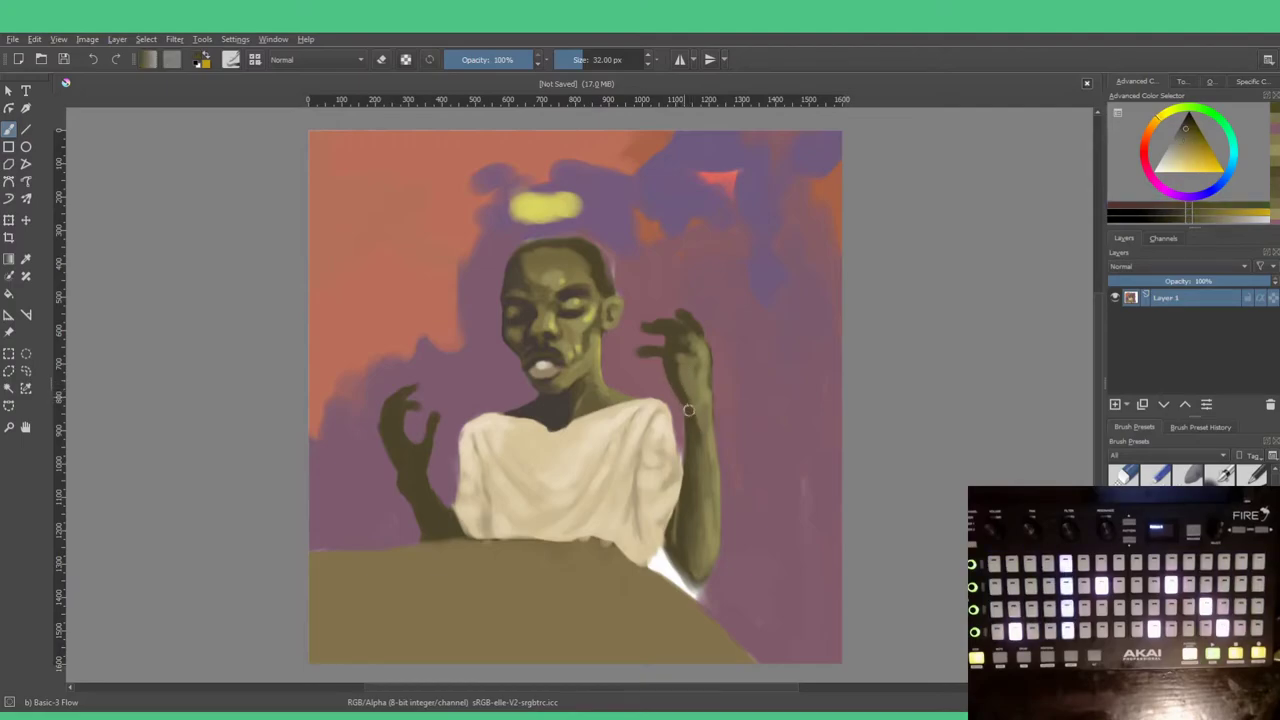
ctrl+click(697, 421)
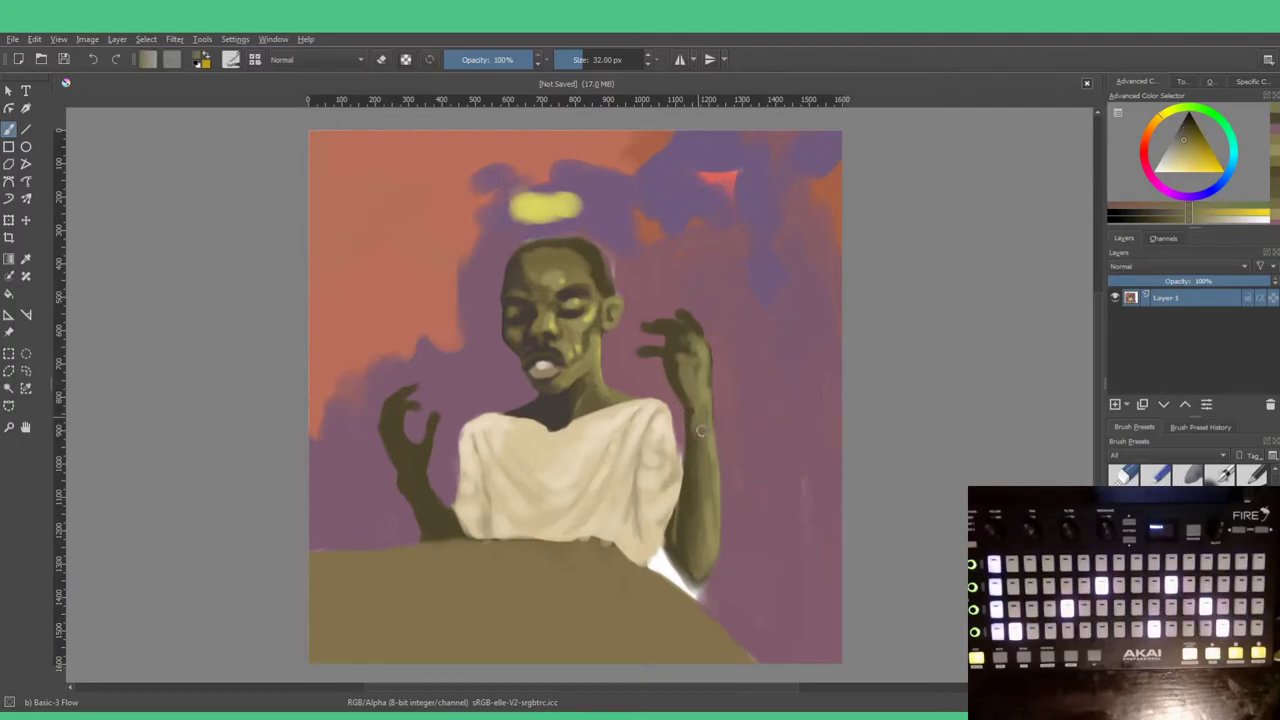
ctrl+click(712, 442)
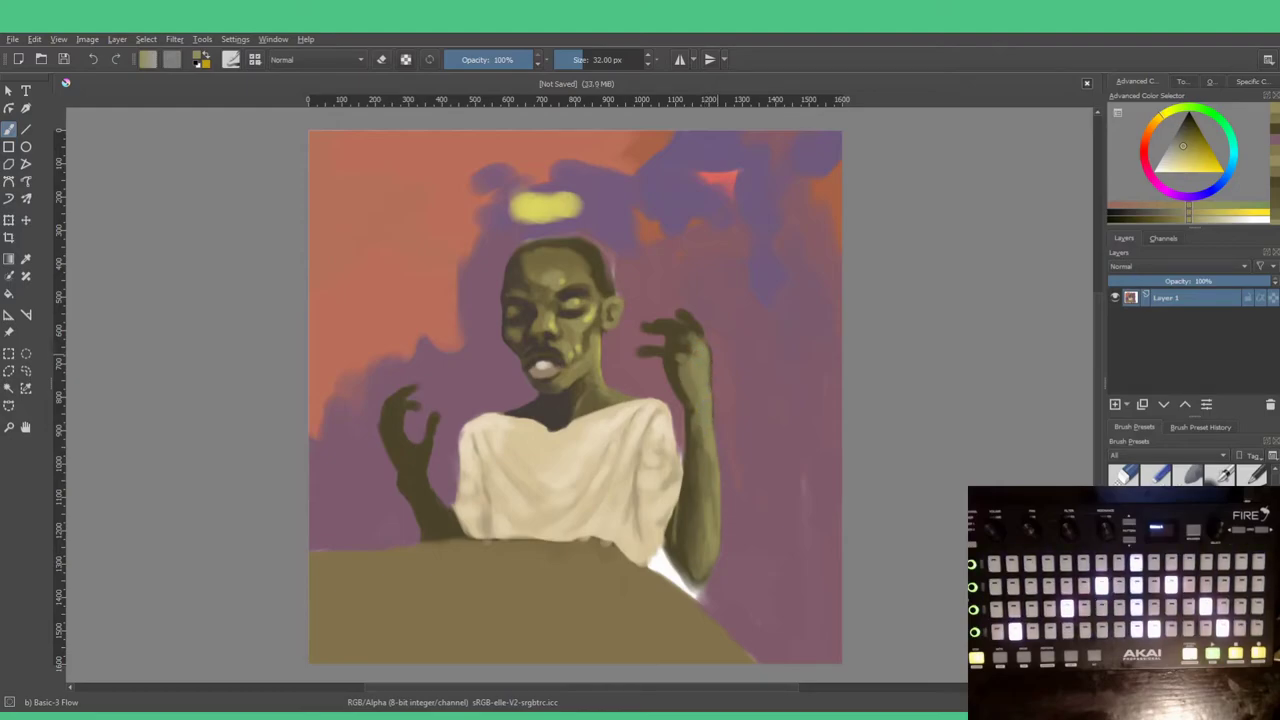
Step: Touch up the larger hand's outer edge with sampled mauve, and lighten its fingers with sampled olive using a 26 px brush
ctrl+click(718, 373)
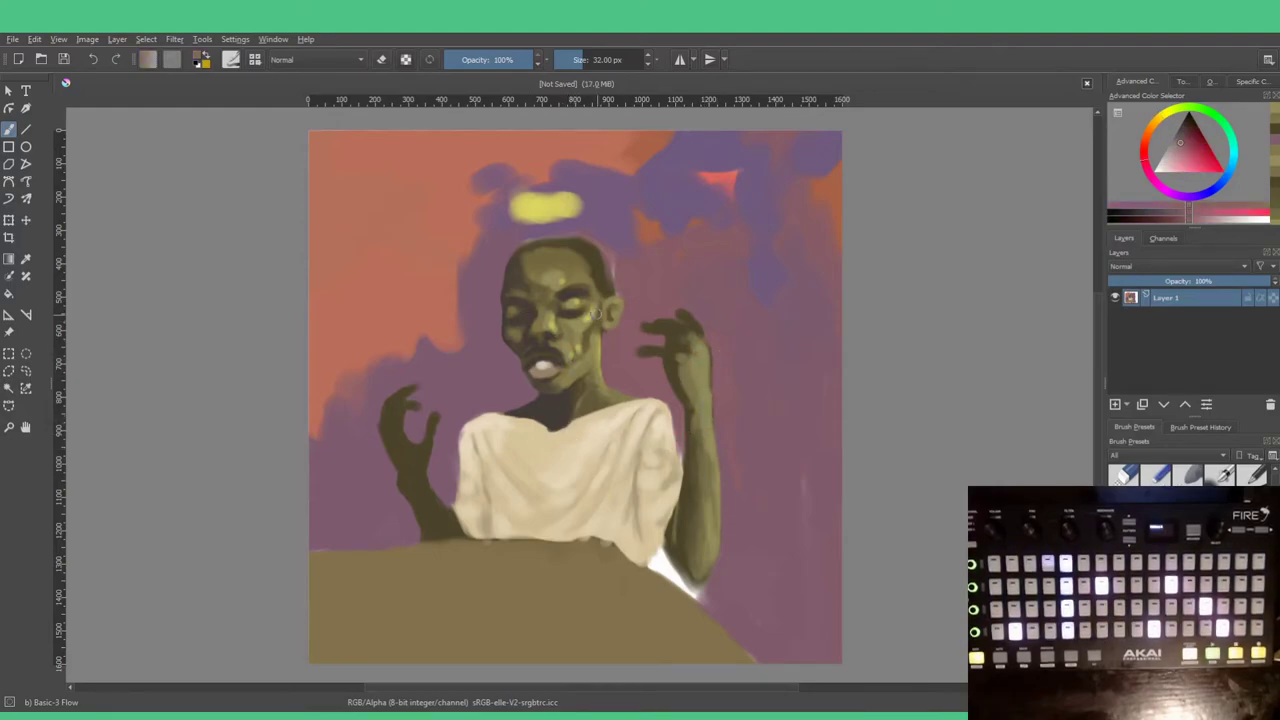
ctrl+click(703, 335)
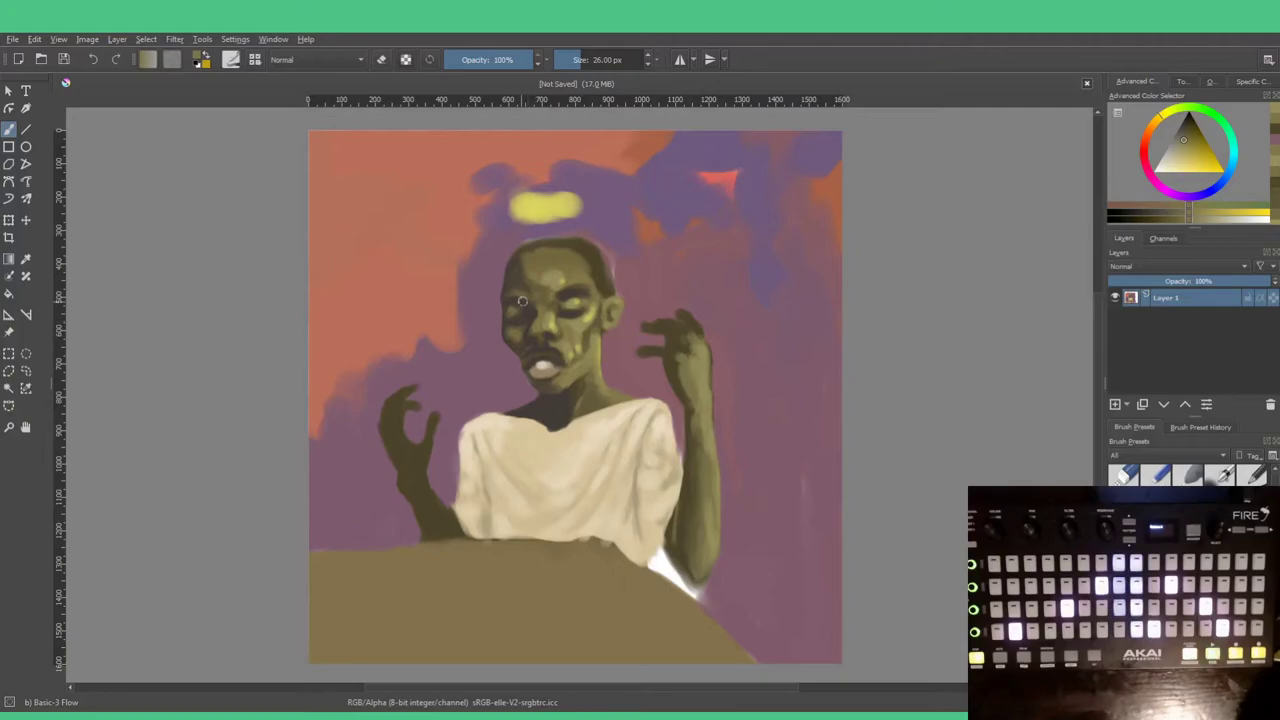
key(ctrl+z)
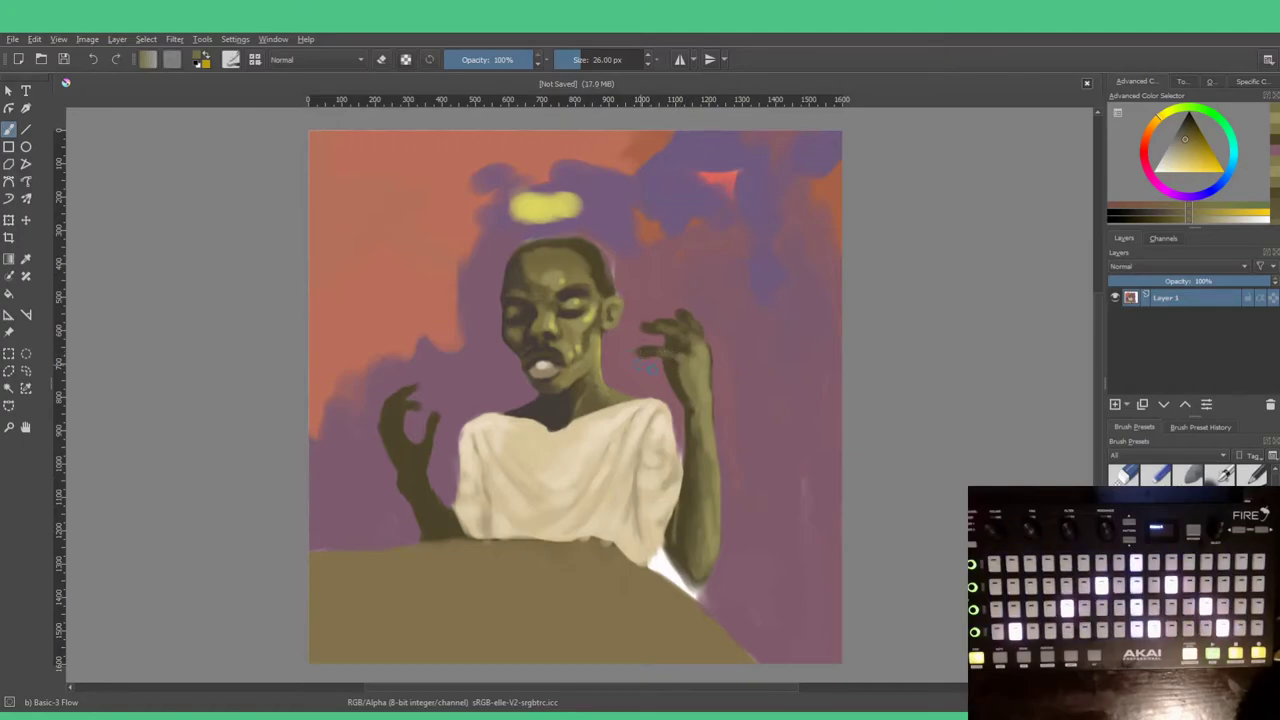
Step: Trim the finger gaps and palm edge of the larger hand with sampled mauve, and soften its knuckles with sampled olive
ctrl+click(712, 380)
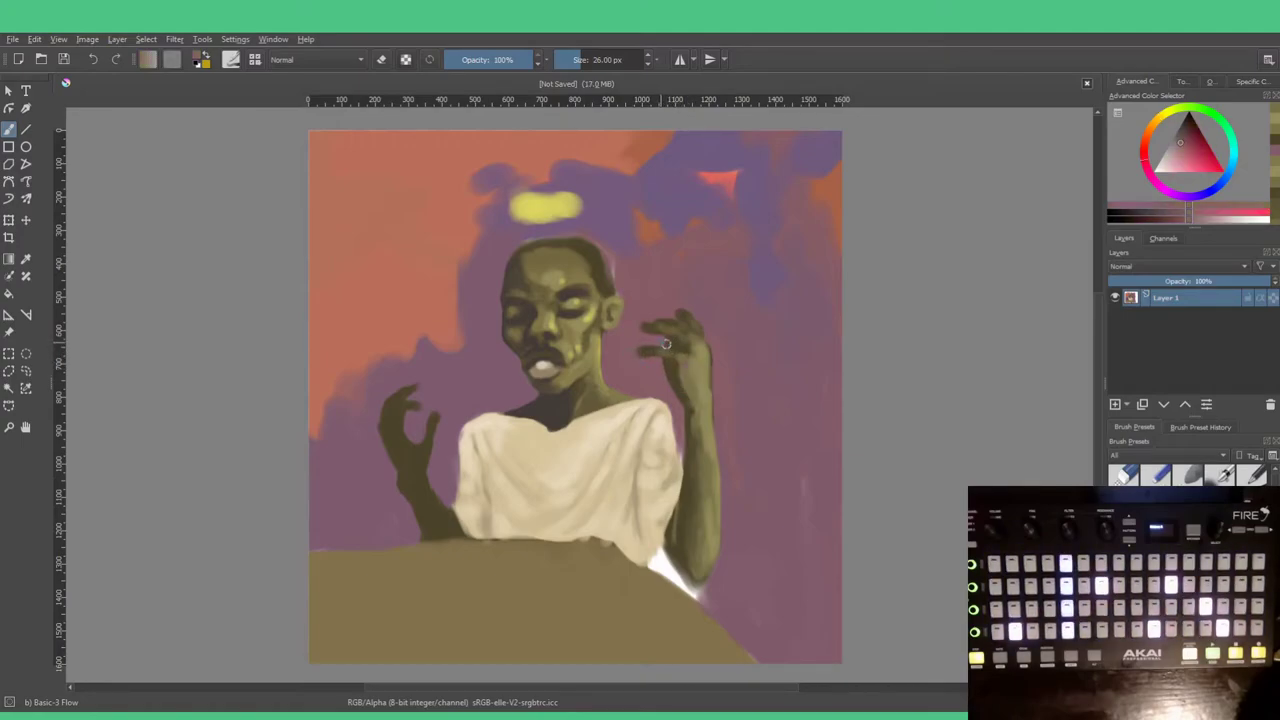
drag(670, 366, 674, 378)
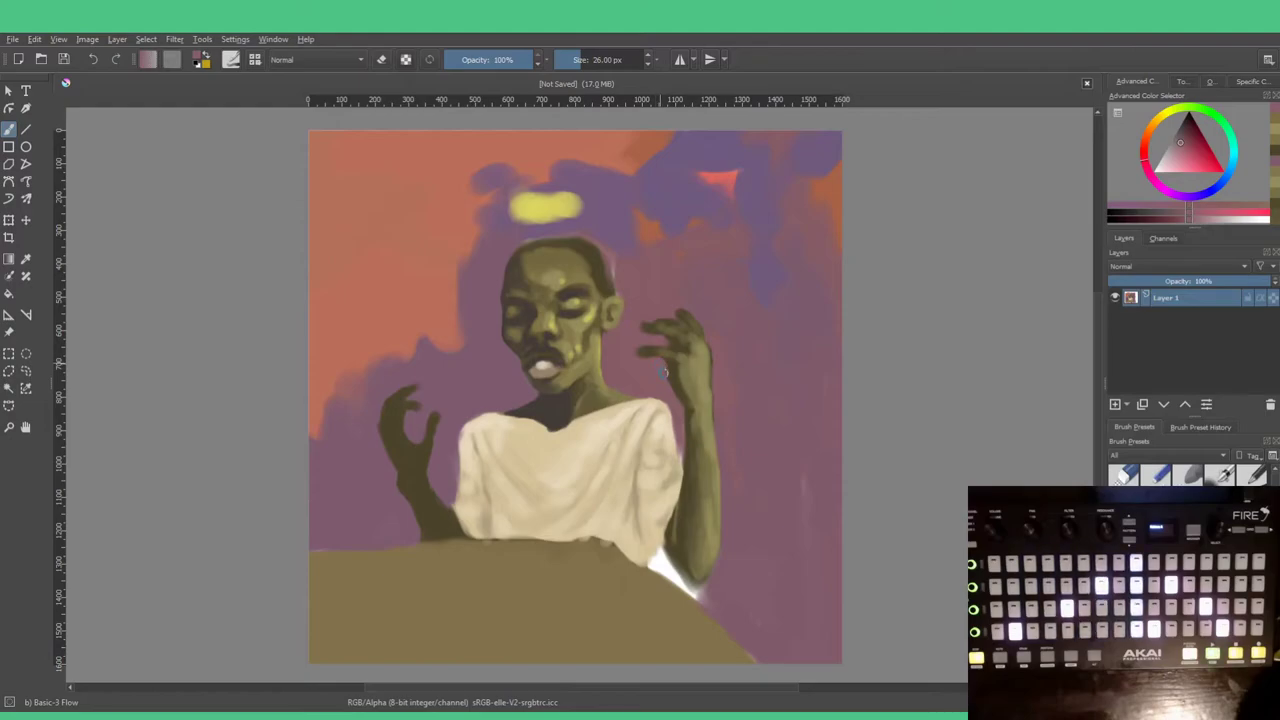
ctrl+click(677, 358)
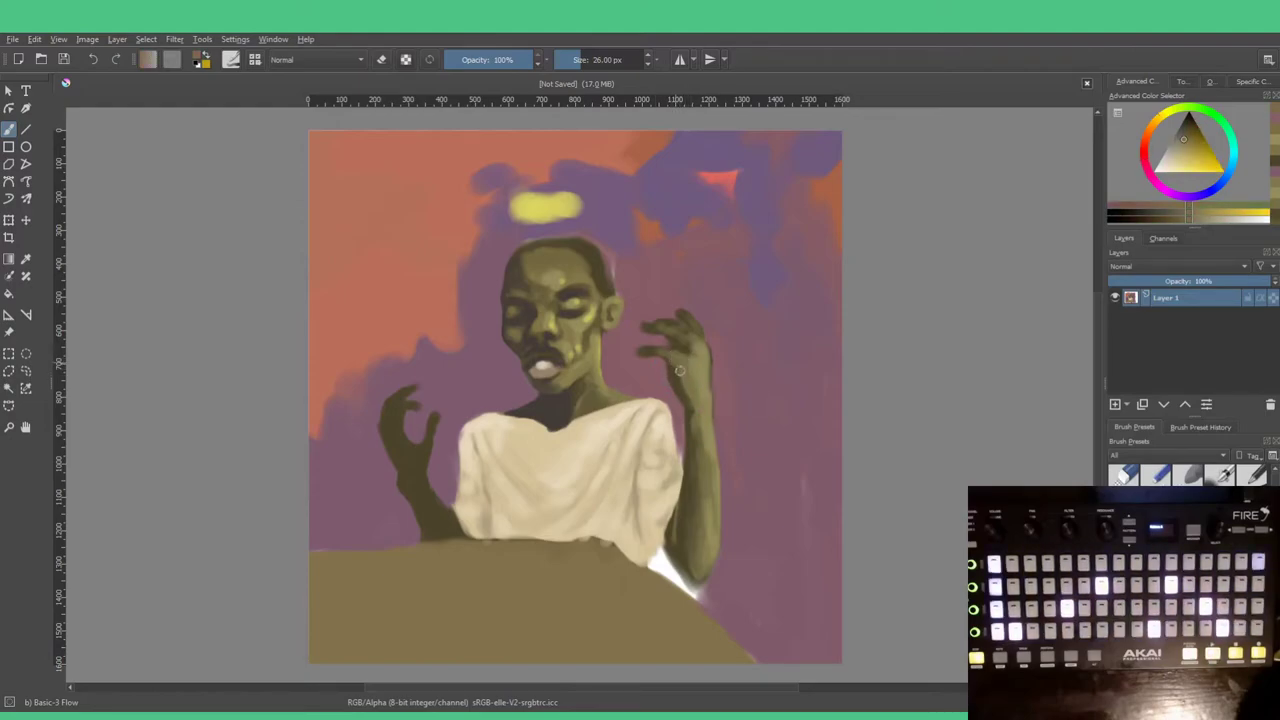
drag(684, 349, 681, 340)
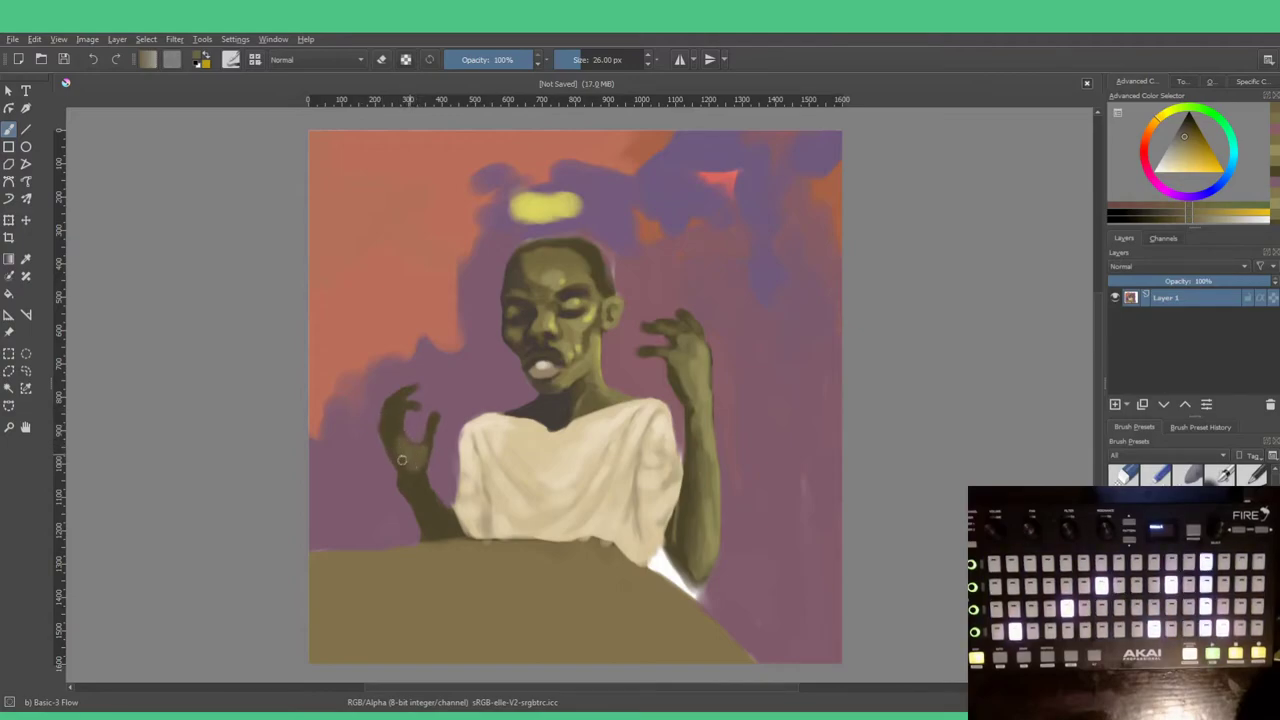
Step: Shade the smaller hand's palm, fingers and forearm with sampled olive tones, and clean its edges with sampled mauve
ctrl+click(444, 496)
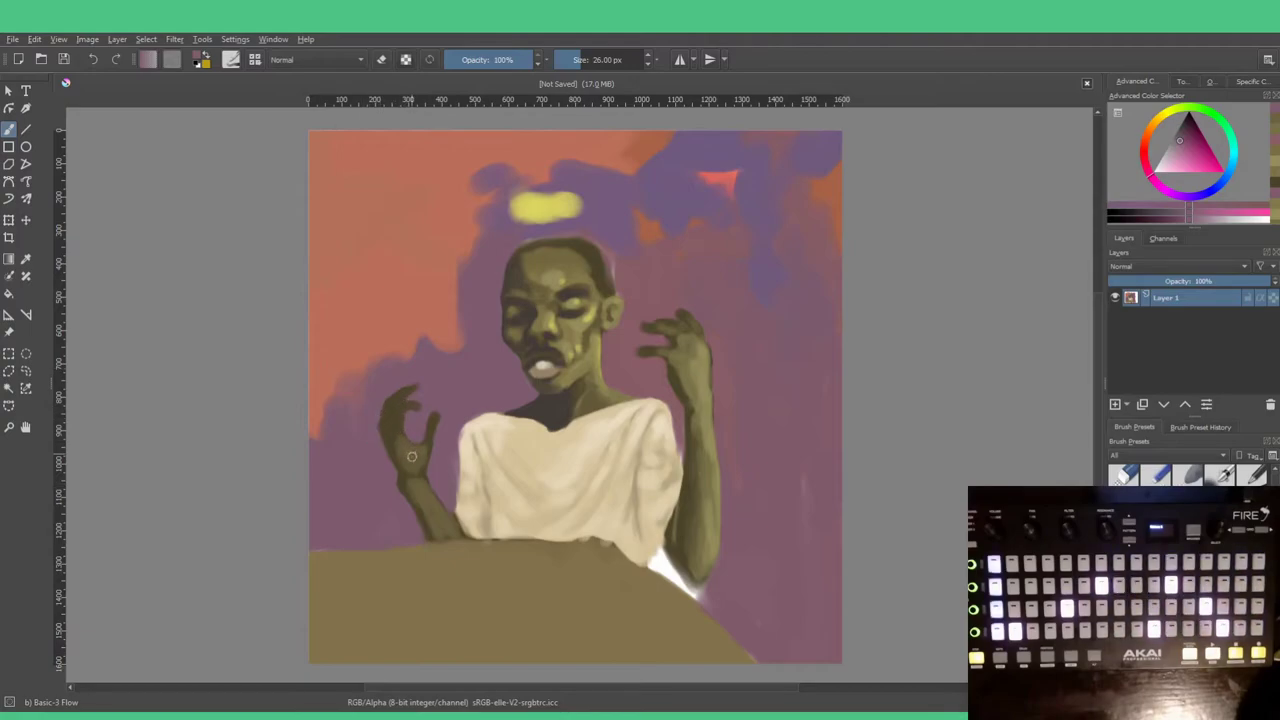
ctrl+click(400, 420)
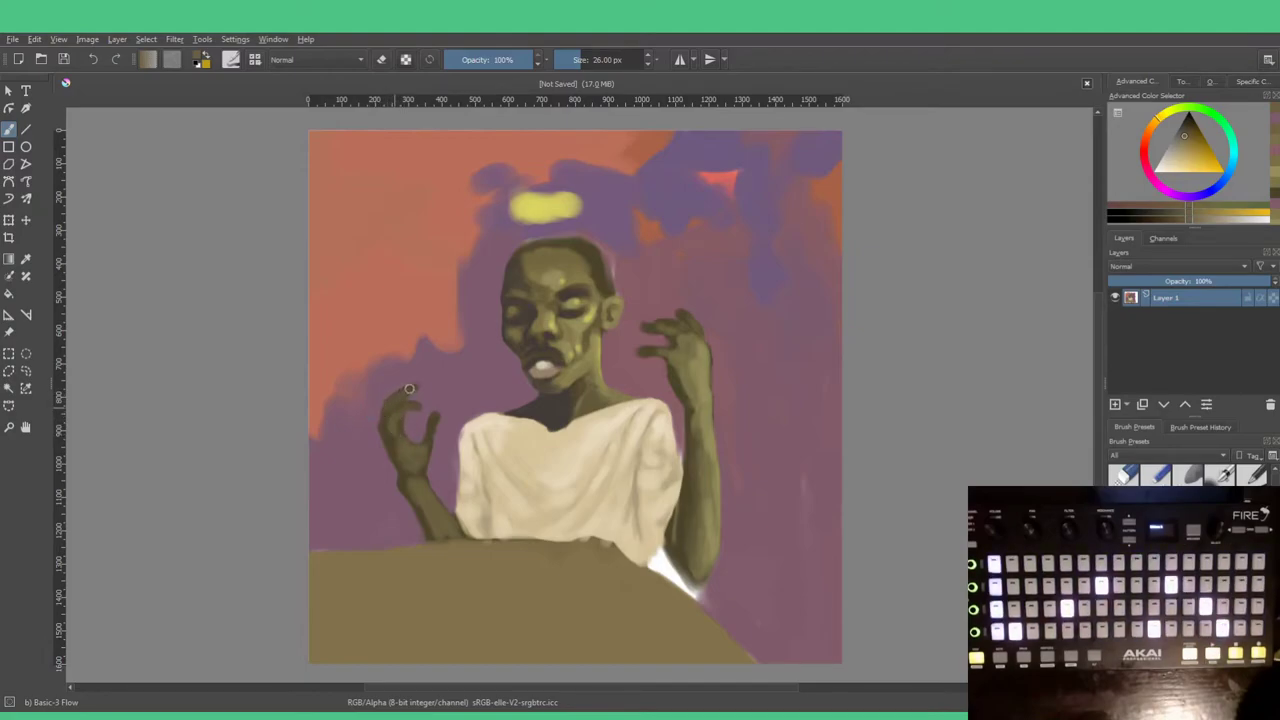
ctrl+click(404, 425)
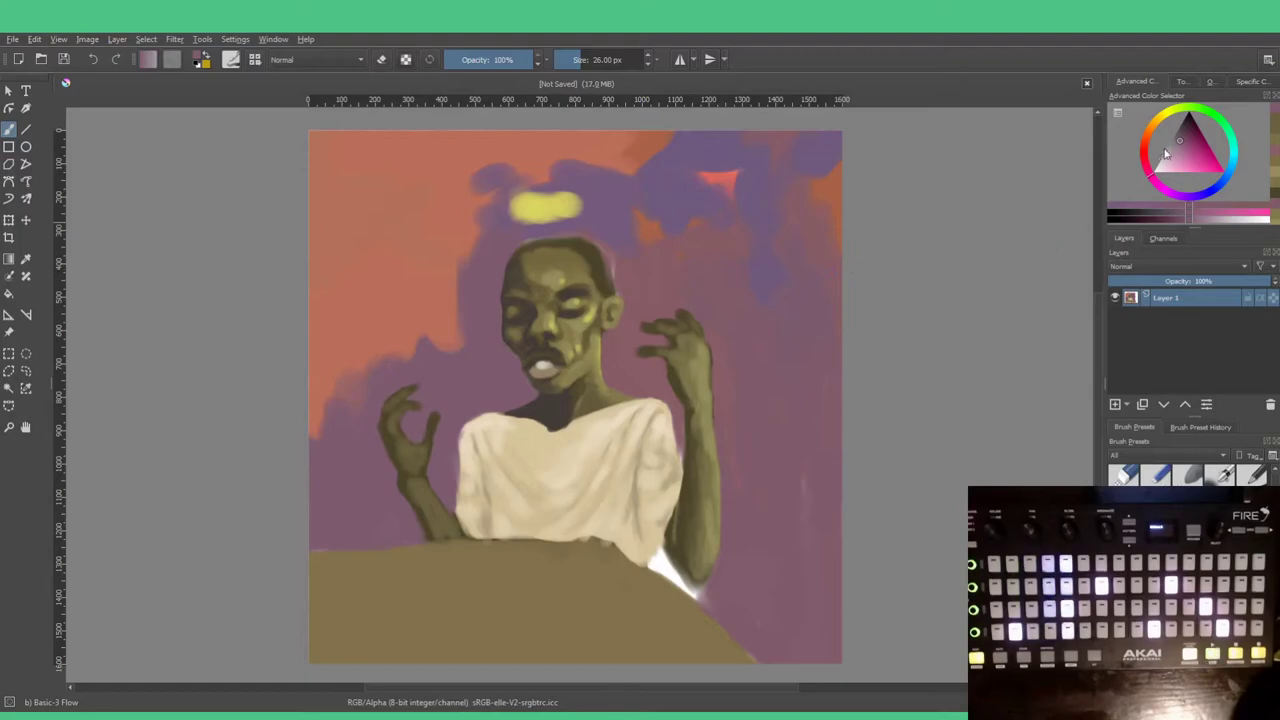
Step: Paint rings on both hands, bracelets on both wrists and an earring, using yellow sampled from the patch above the head
ctrl+click(540, 199)
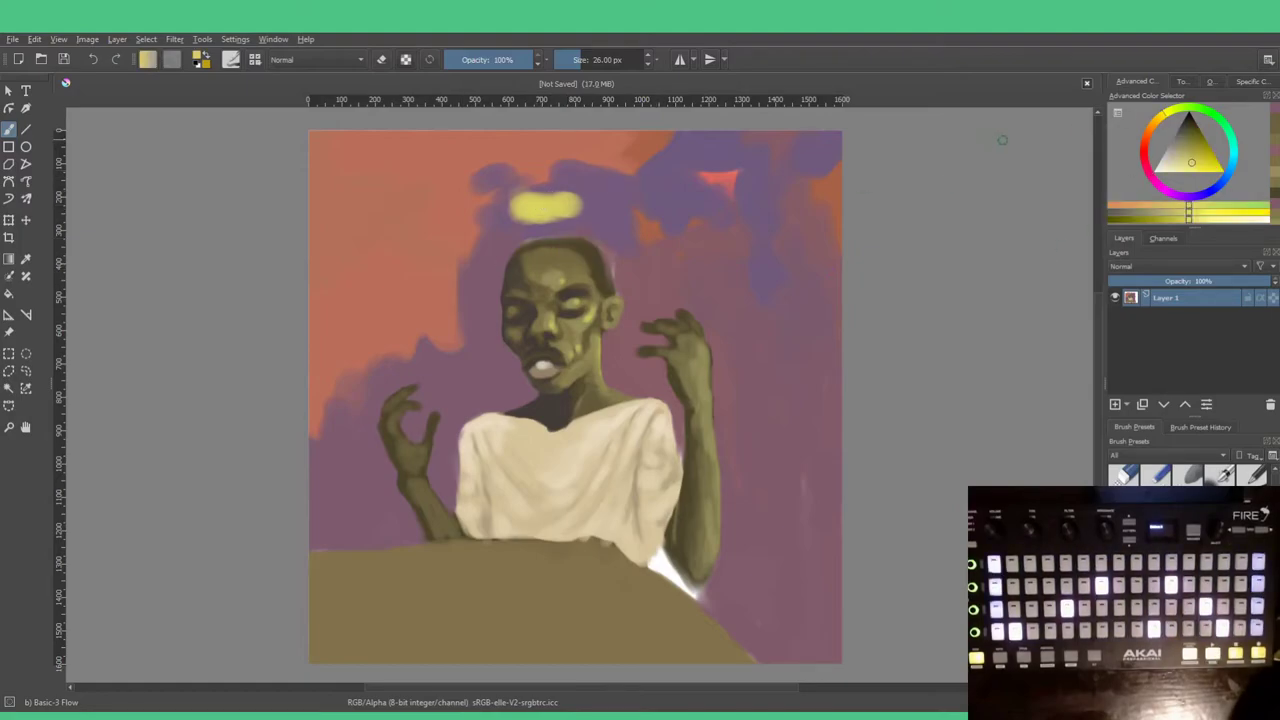
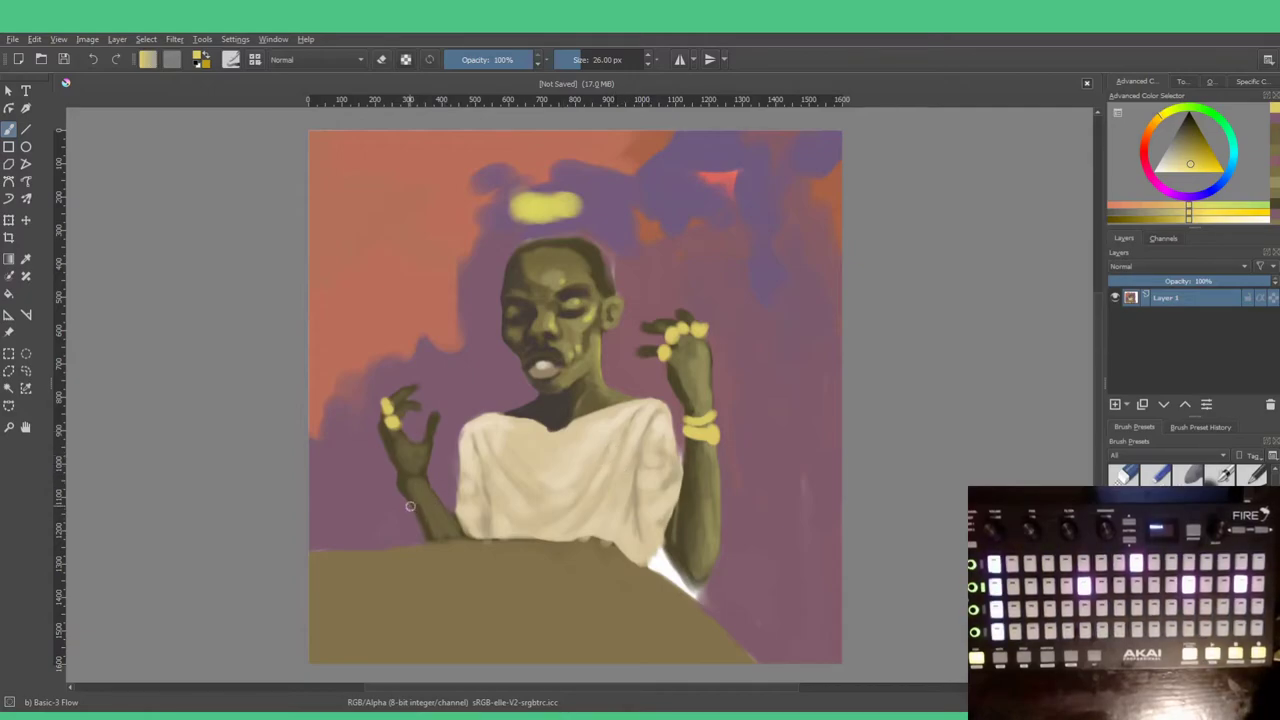
mouse_move(408, 506)
mouse_down()
mouse_move(428, 482)
mouse_move(408, 497)
mouse_up()
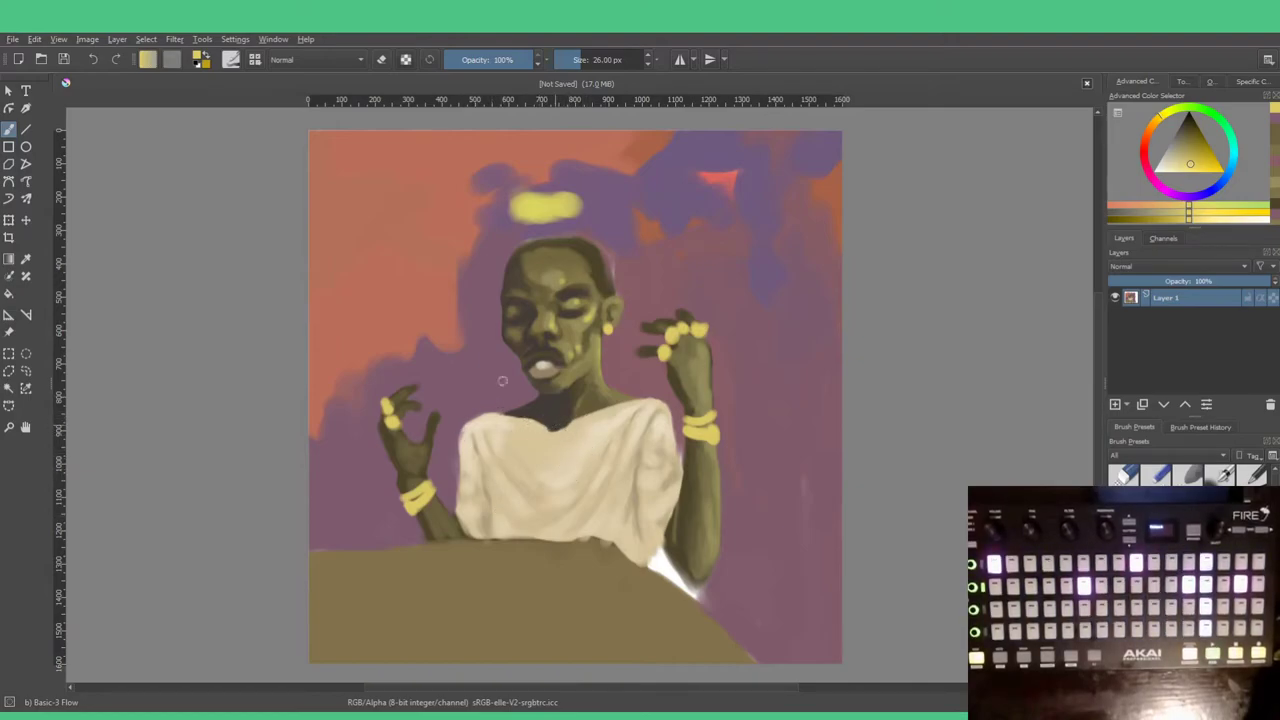
Step: Build up the shirt's shoulder and neckline beside the smaller hand with sampled cream tones
ctrl+click(538, 426)
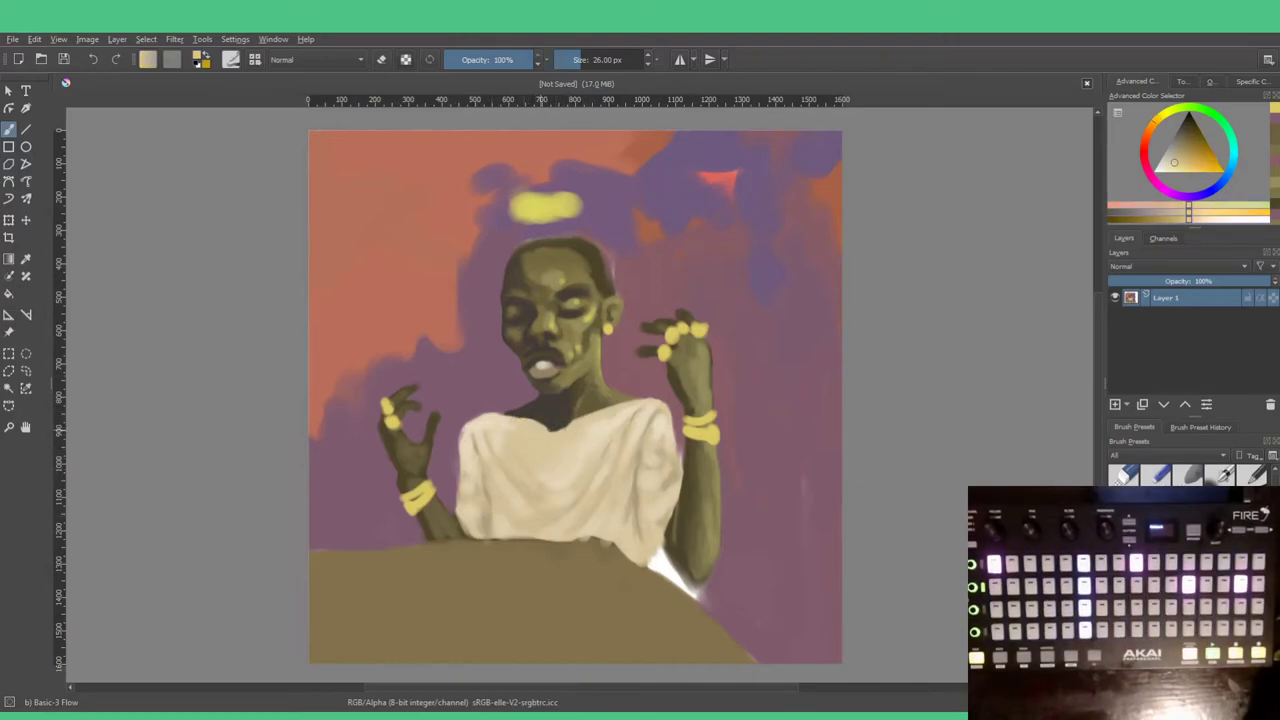
ctrl+click(491, 417)
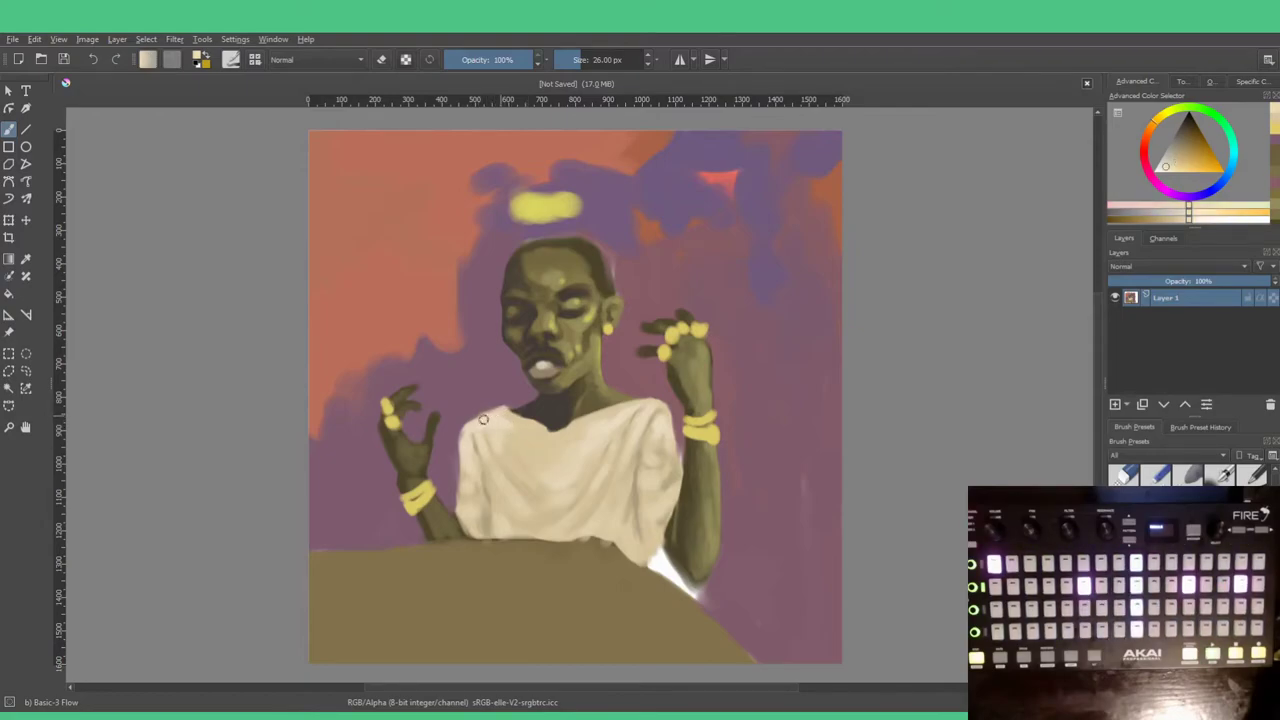
Step: Build up the shirt's shoulder beside the larger hand with sampled cream, and touch both neckline edges with sampled tan
ctrl+click(613, 410)
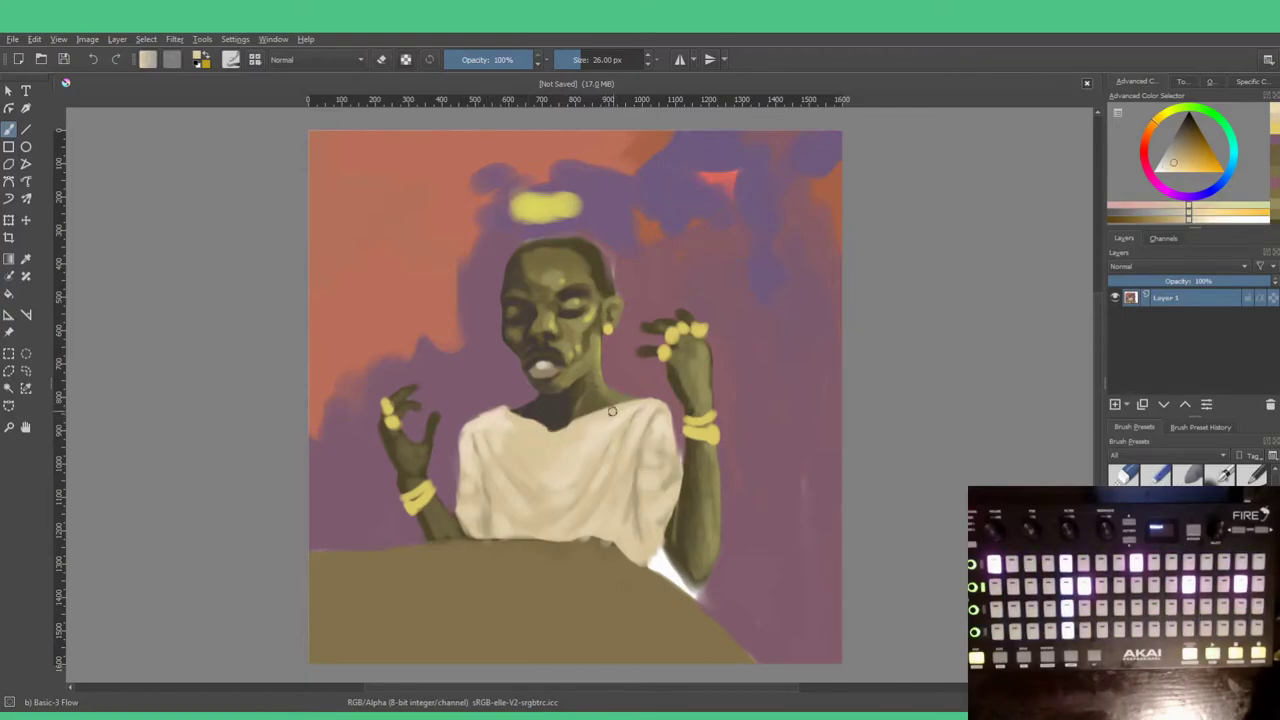
mouse_move(606, 413)
mouse_down()
mouse_move(635, 391)
mouse_move(661, 401)
mouse_up()
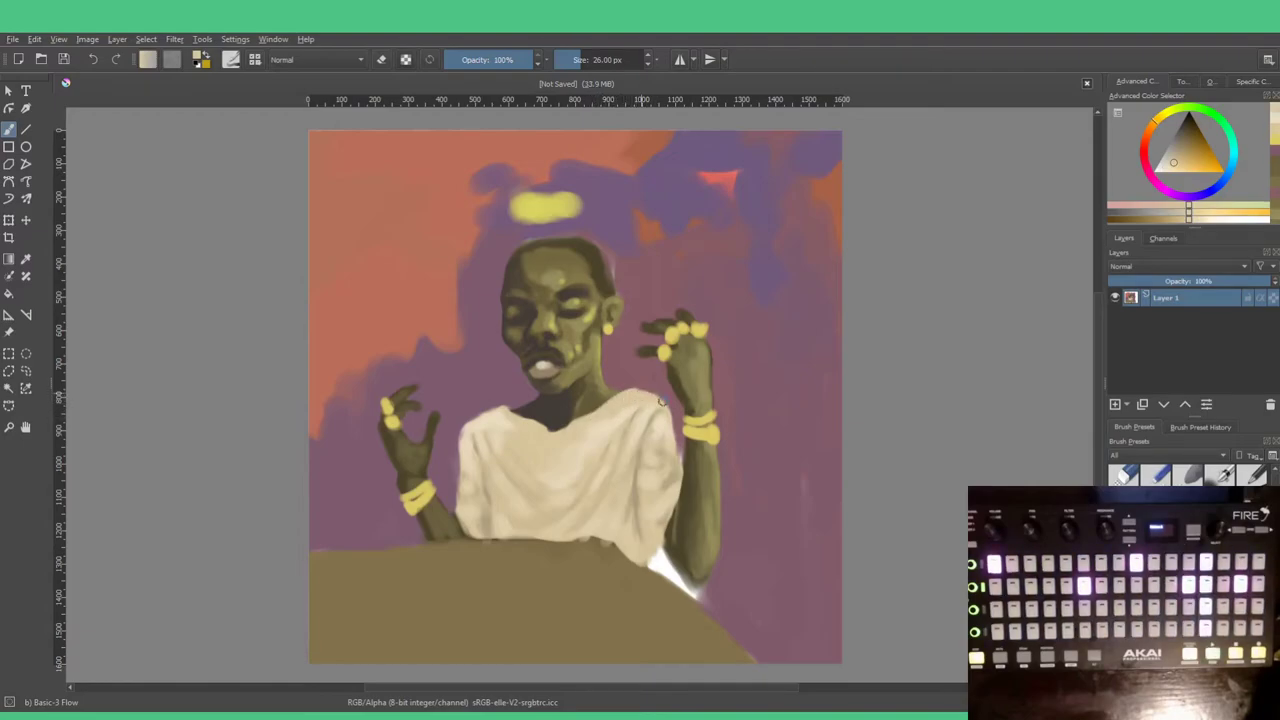
ctrl+click(672, 479)
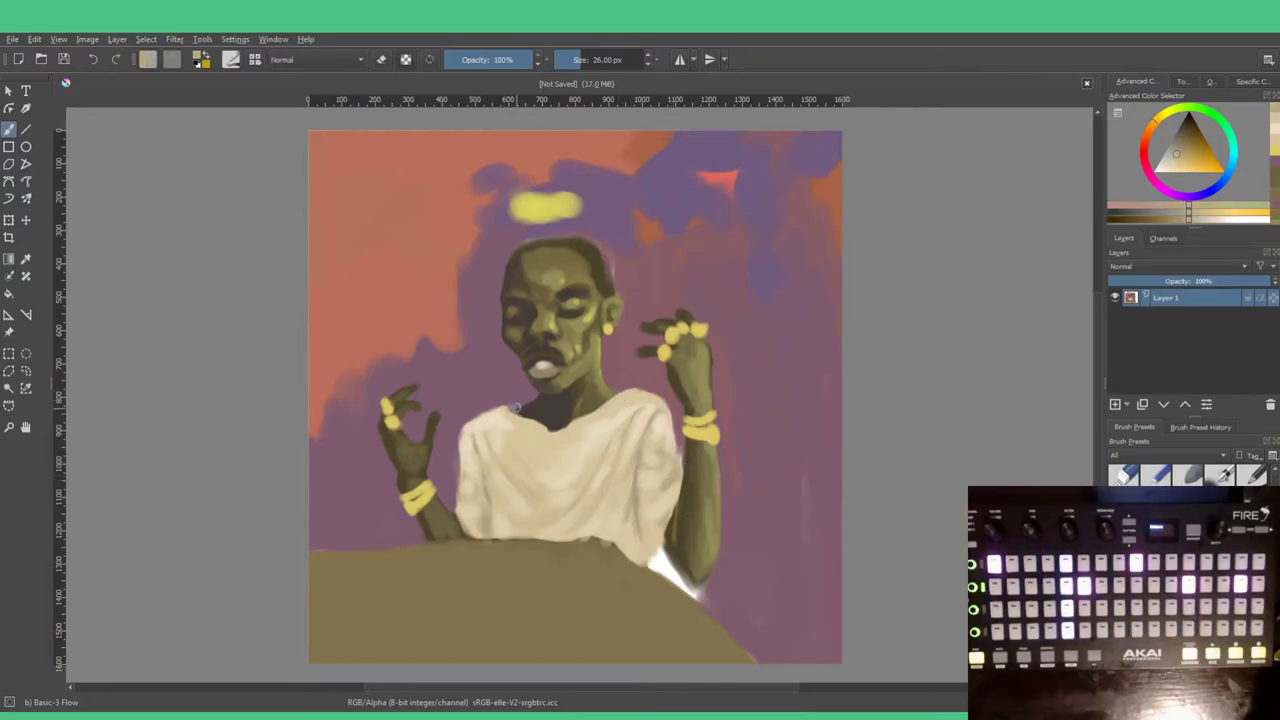
drag(518, 408, 506, 409)
drag(631, 391, 626, 391)
Step: Refine the neckline and shoulder edges with sampled neck brown, background mauve and shirt cream tones
ctrl+click(604, 391)
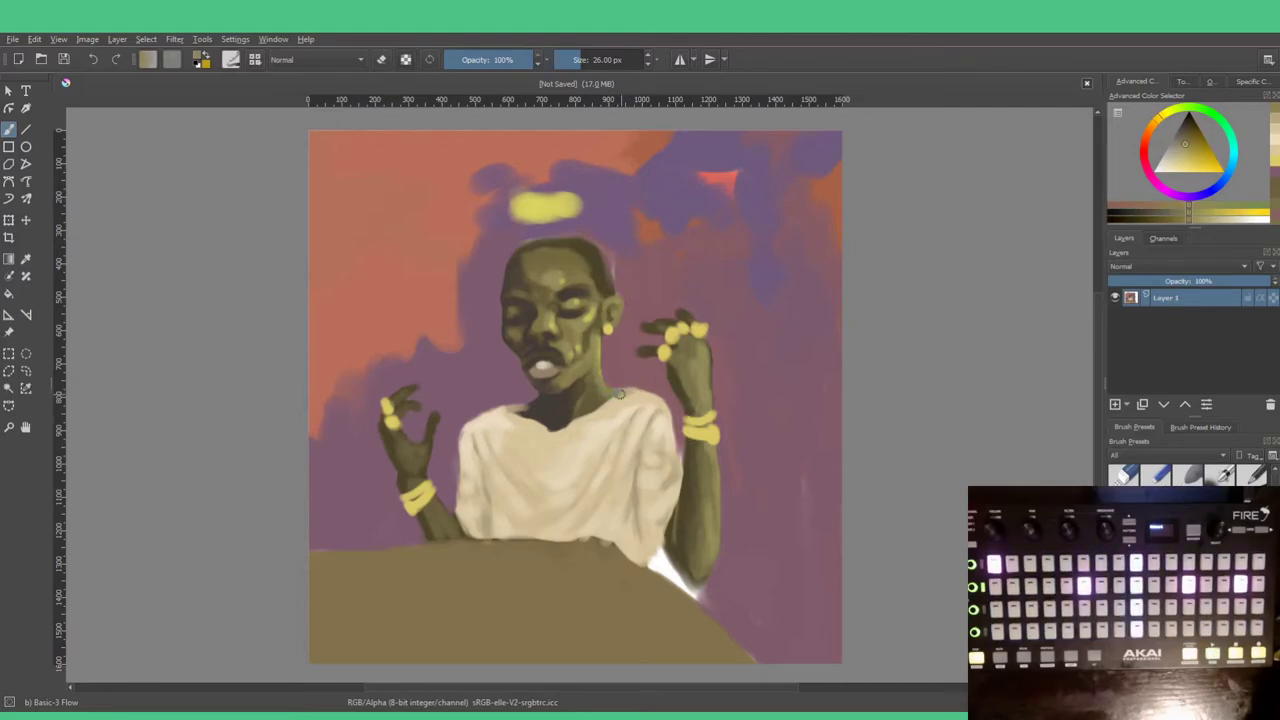
ctrl+click(557, 401)
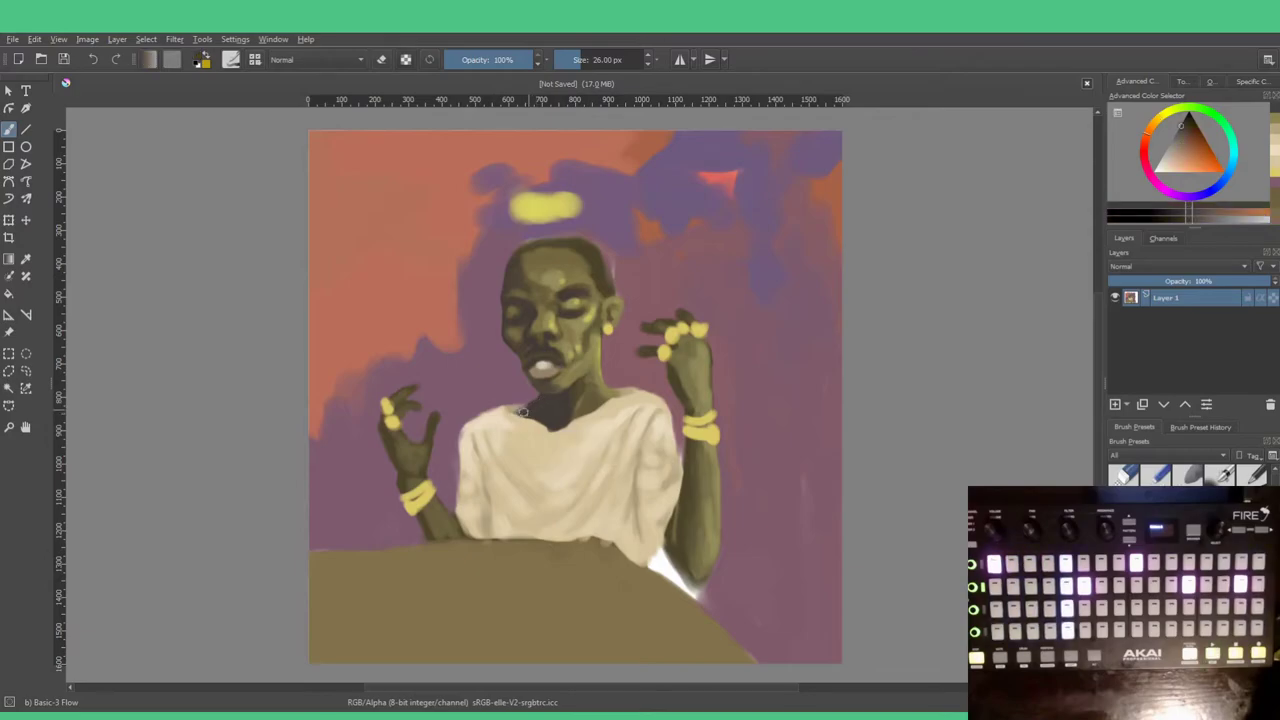
ctrl+click(510, 416)
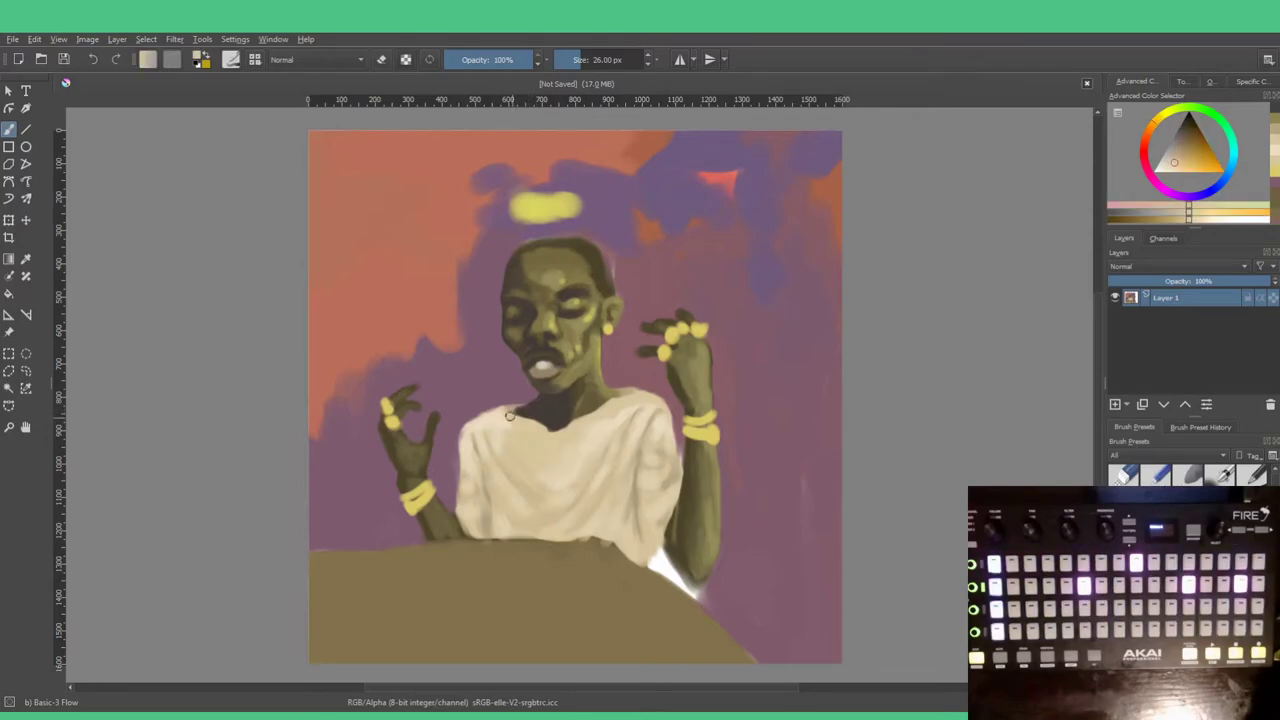
ctrl+click(514, 410)
drag(511, 408, 528, 403)
ctrl+click(507, 399)
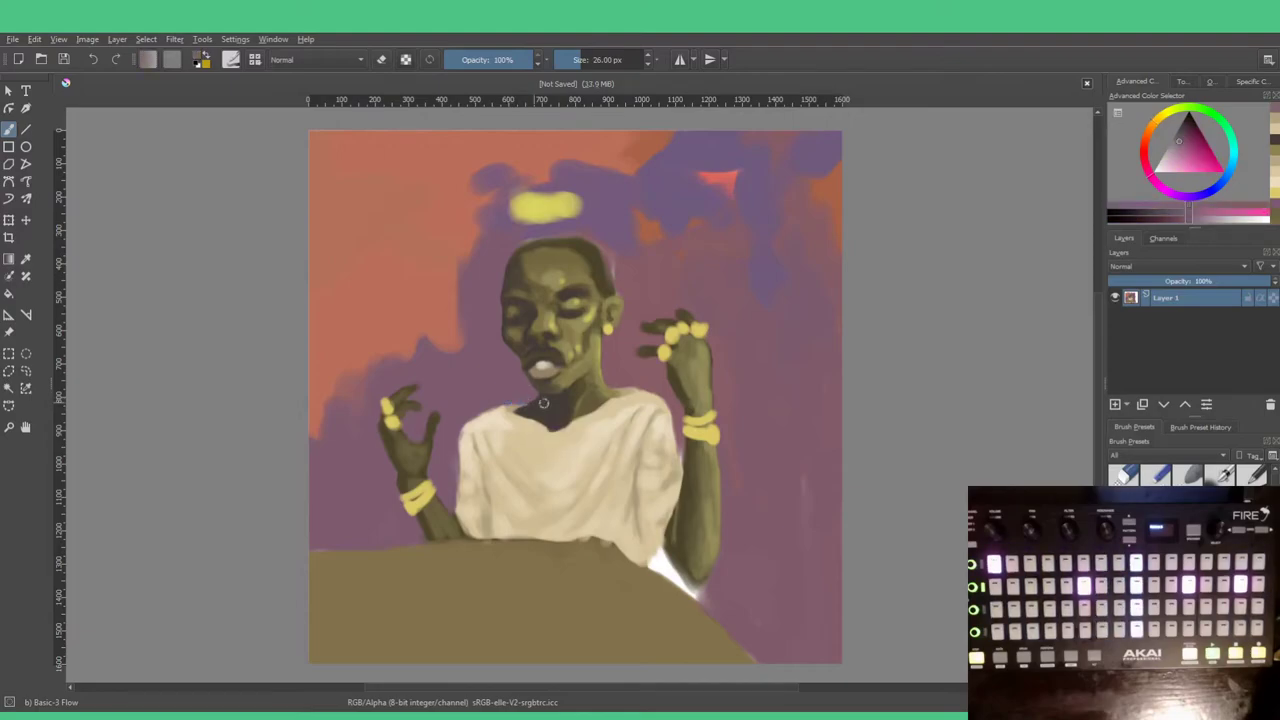
ctrl+click(662, 436)
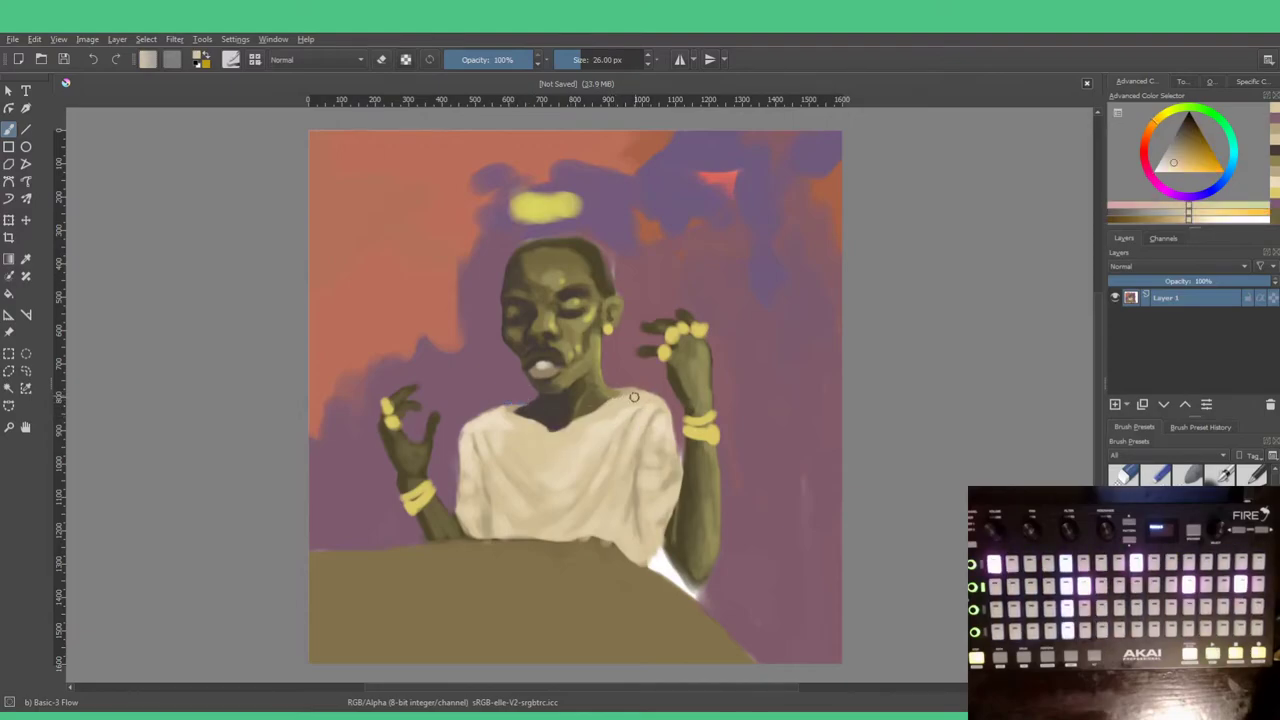
ctrl+click(660, 412)
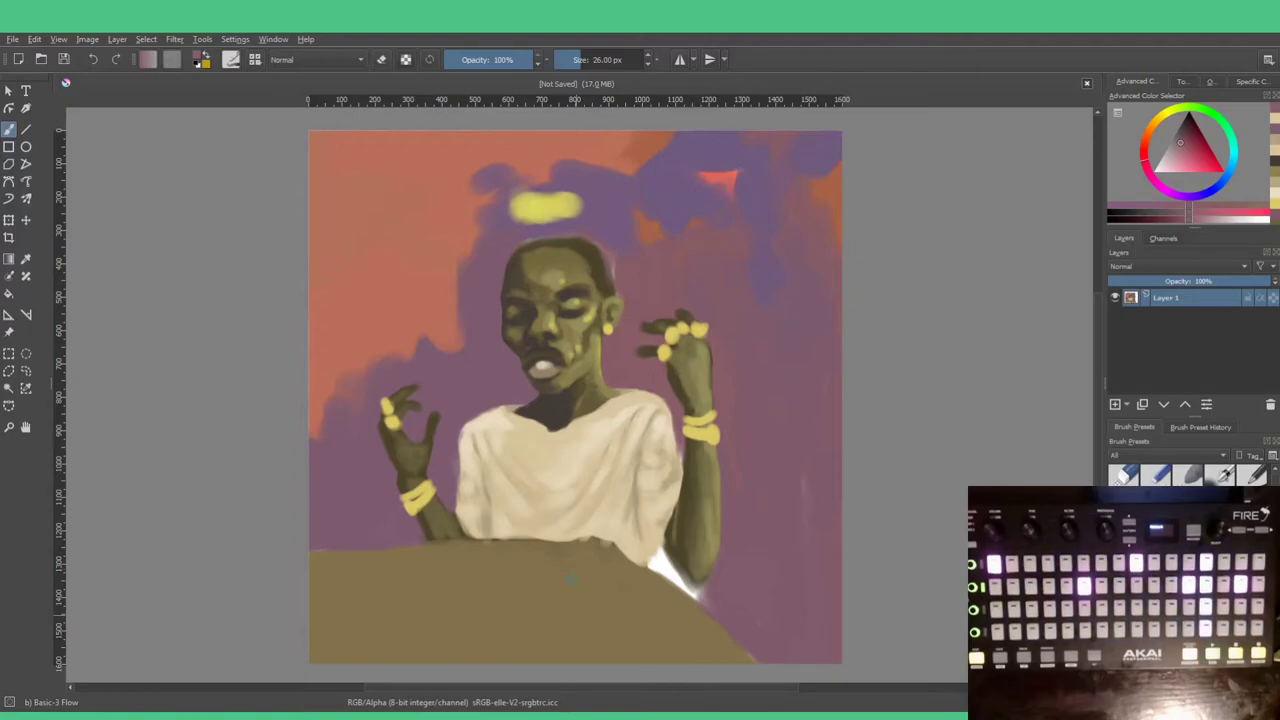
Step: Detail the open mouth with a 5 to 10 px brush, using dark brown sampled from the neck and a light peach tint
ctrl+click(555, 430)
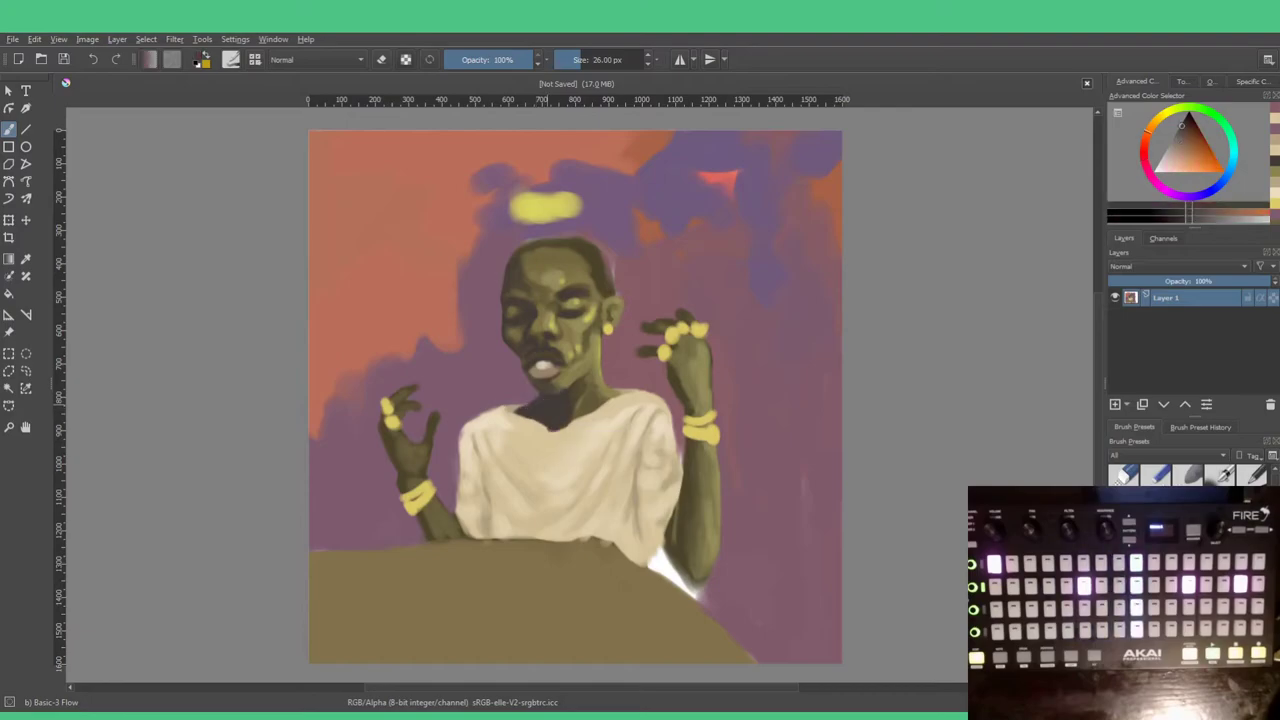
key(bracketleft)
key(bracketleft)
key(bracketleft)
key(bracketleft)
key(bracketleft)
key(bracketleft)
key(bracketleft)
key(bracketleft)
key(bracketleft)
key(bracketleft)
key(bracketleft)
key(bracketleft)
key(bracketleft)
key(bracketleft)
key(bracketleft)
key(bracketleft)
key(bracketleft)
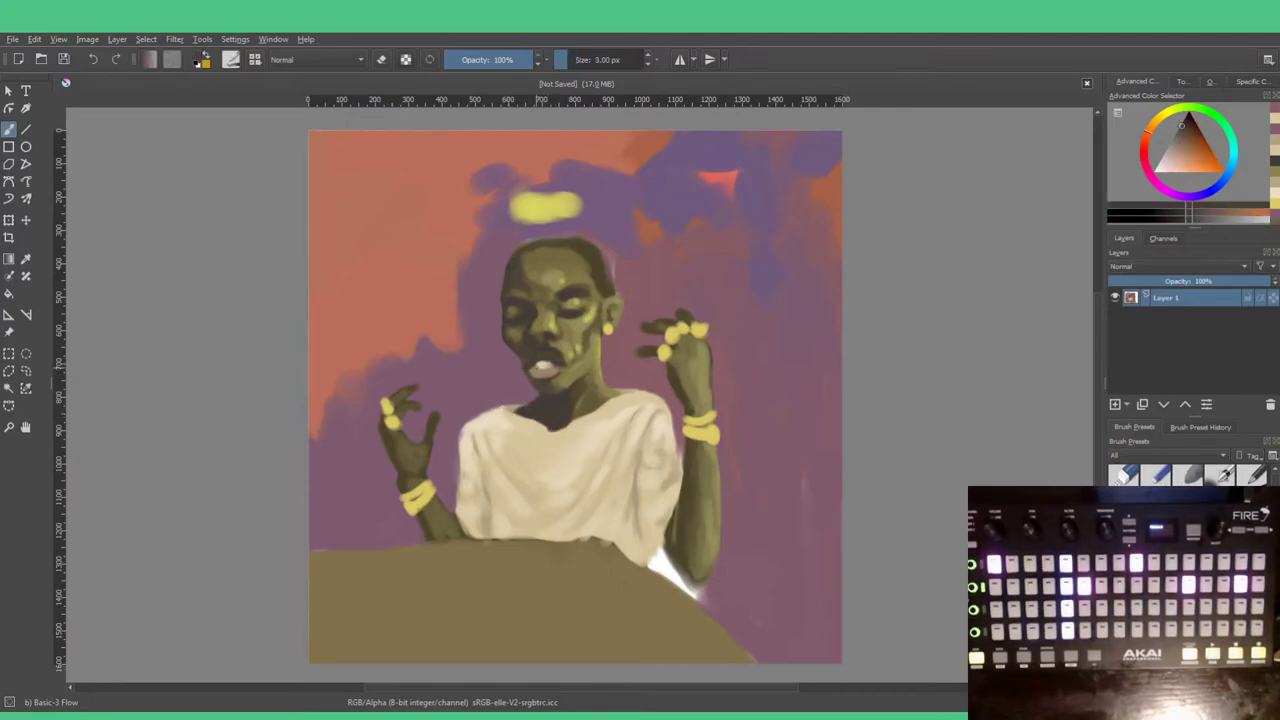
key(bracketright)
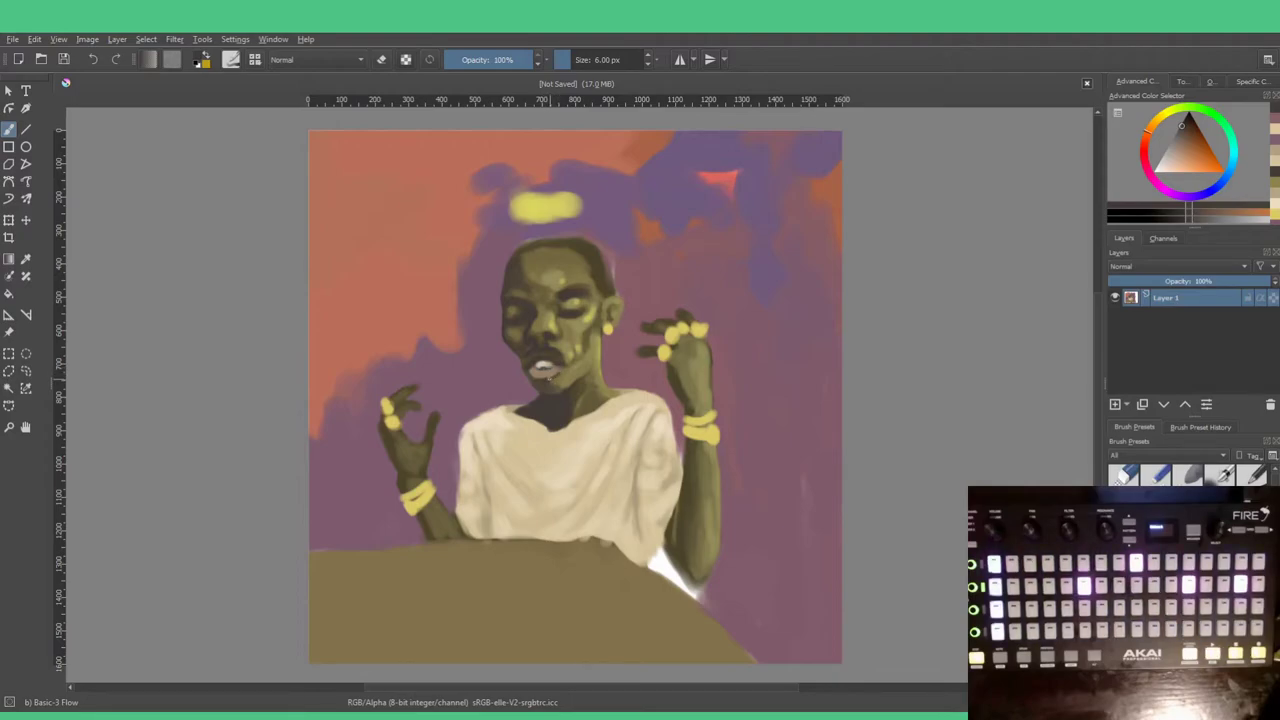
key(bracketright)
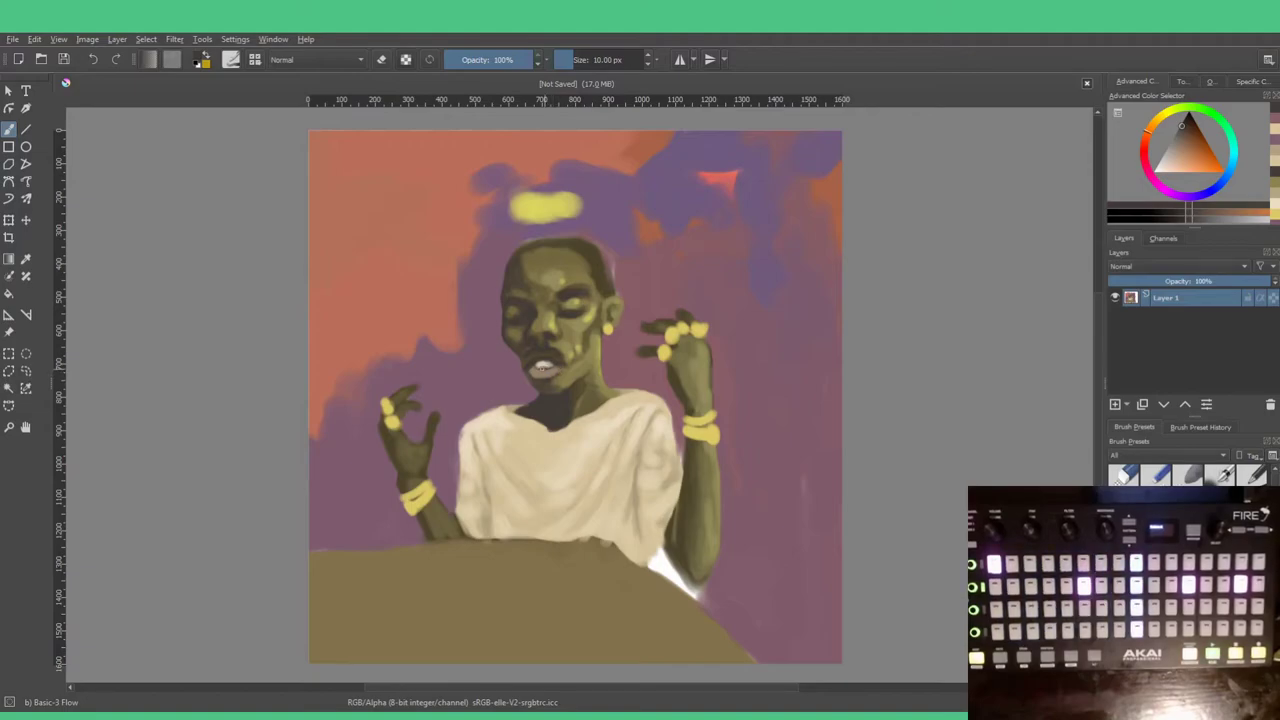
ctrl+click(541, 368)
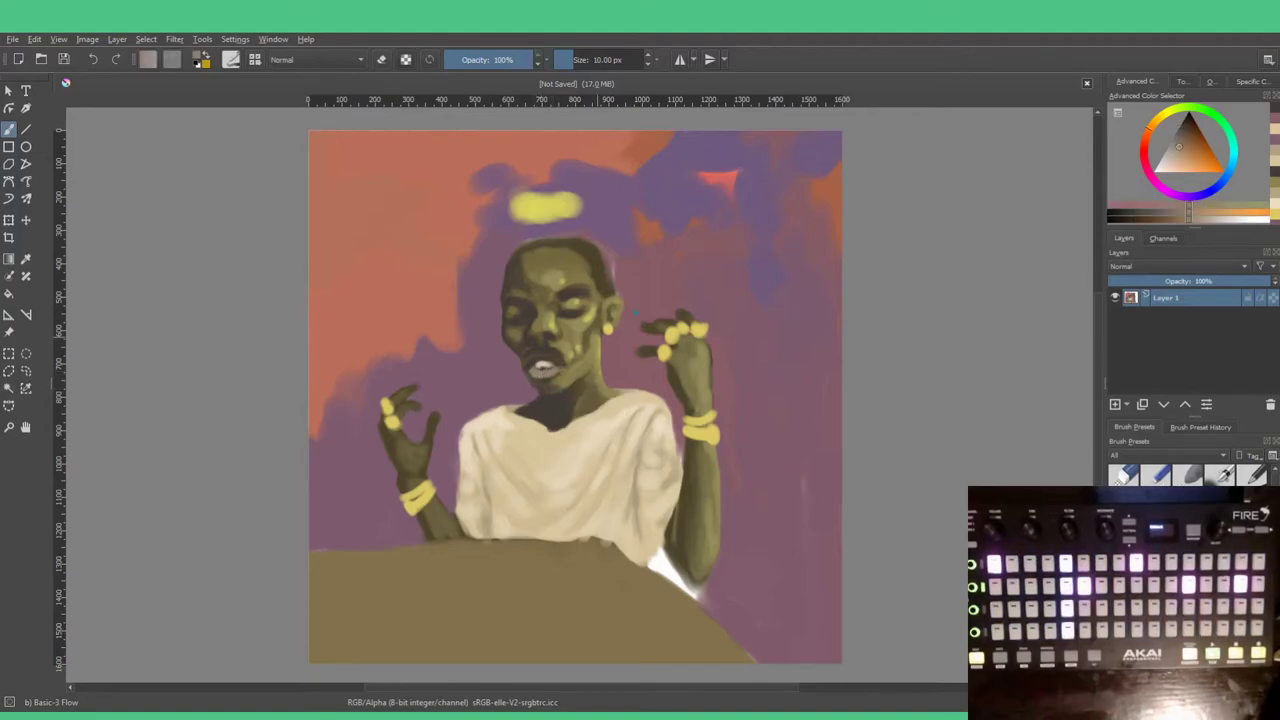
click(1178, 162)
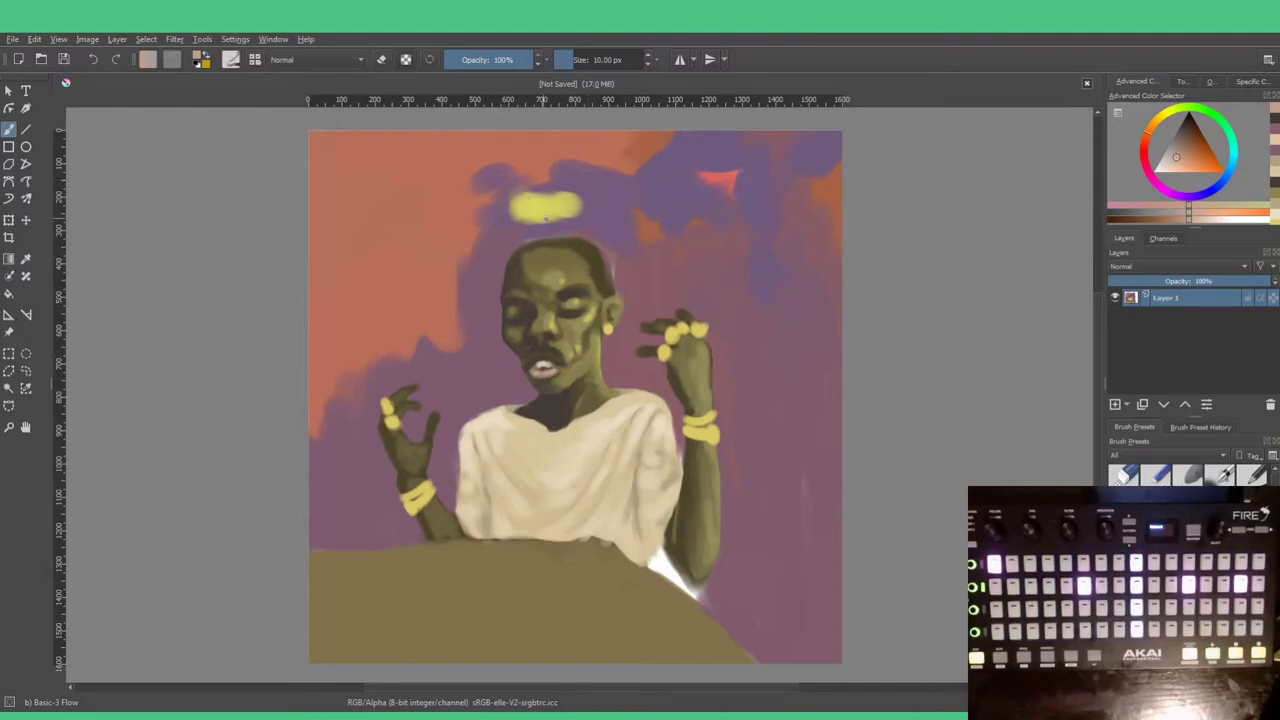
Step: Turn the yellow patch above the head into a three-pointed crown, using sampled yellows and a 20 to 24 px brush
ctrl+click(540, 206)
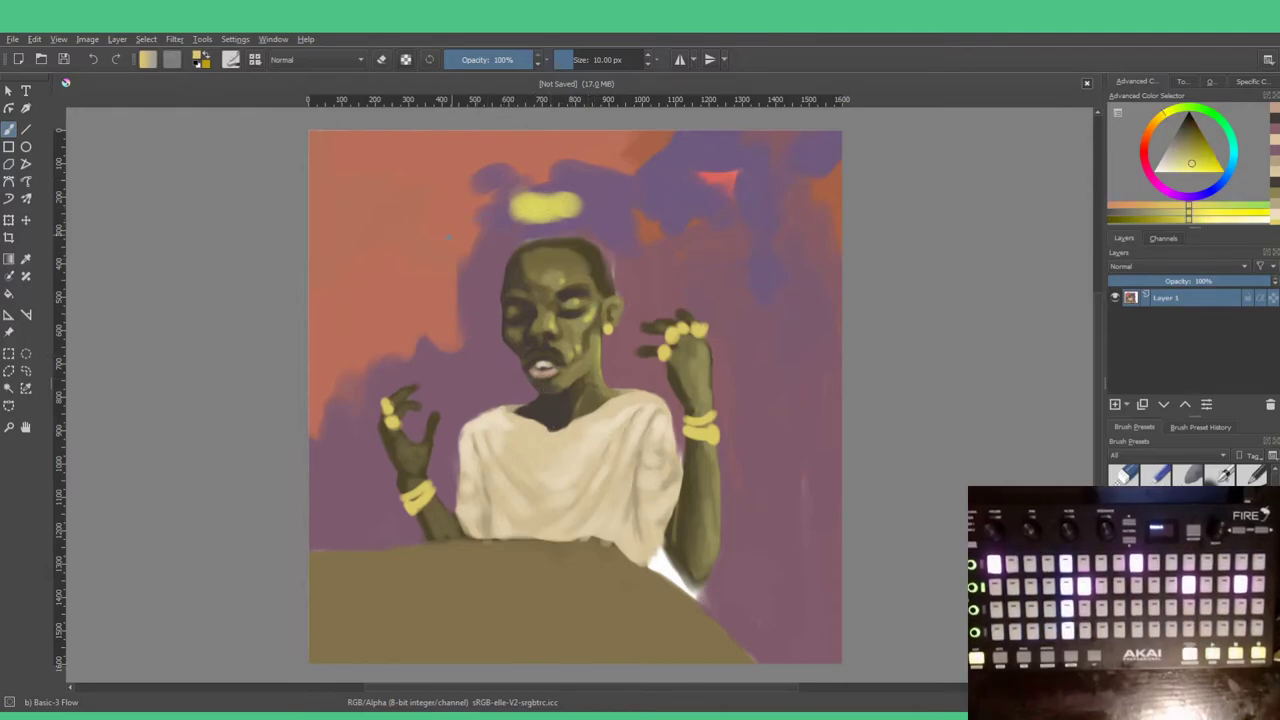
ctrl+click(708, 436)
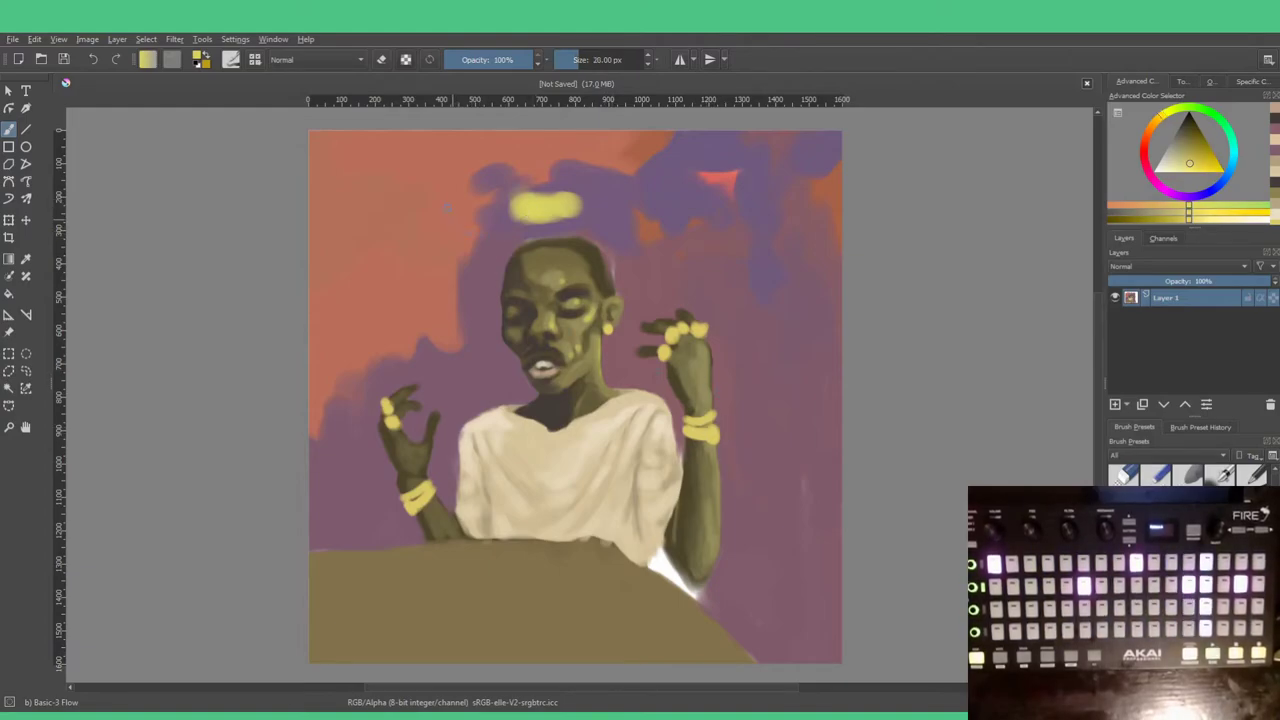
drag(514, 218, 514, 168)
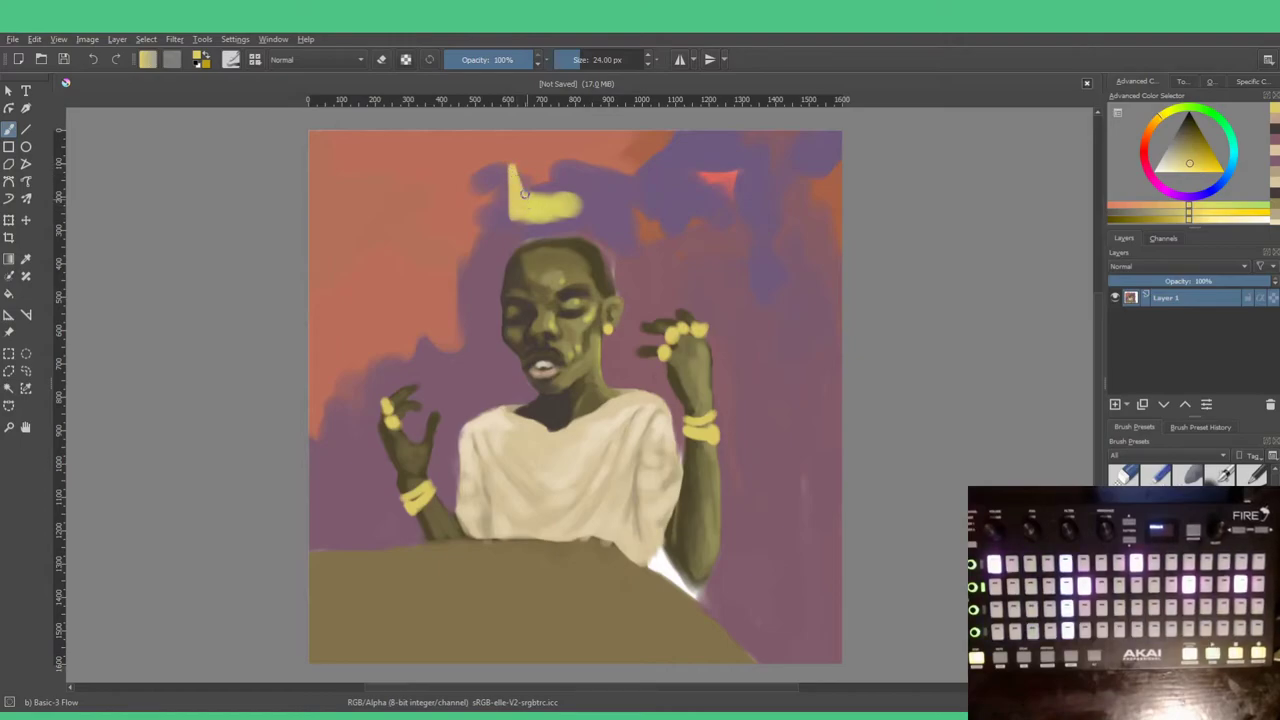
mouse_move(531, 199)
mouse_down()
mouse_move(545, 160)
mouse_move(539, 199)
mouse_move(570, 160)
mouse_move(572, 175)
mouse_up()
drag(521, 215, 546, 221)
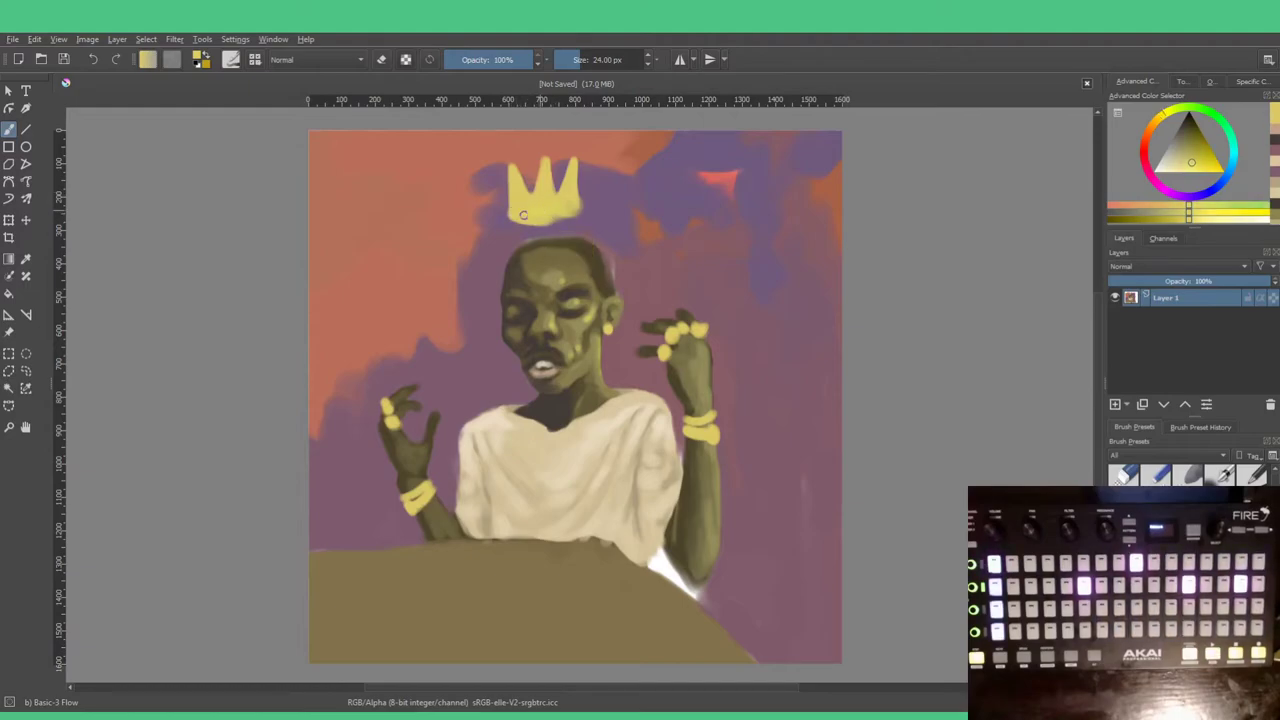
ctrl+click(542, 216)
drag(542, 218, 560, 217)
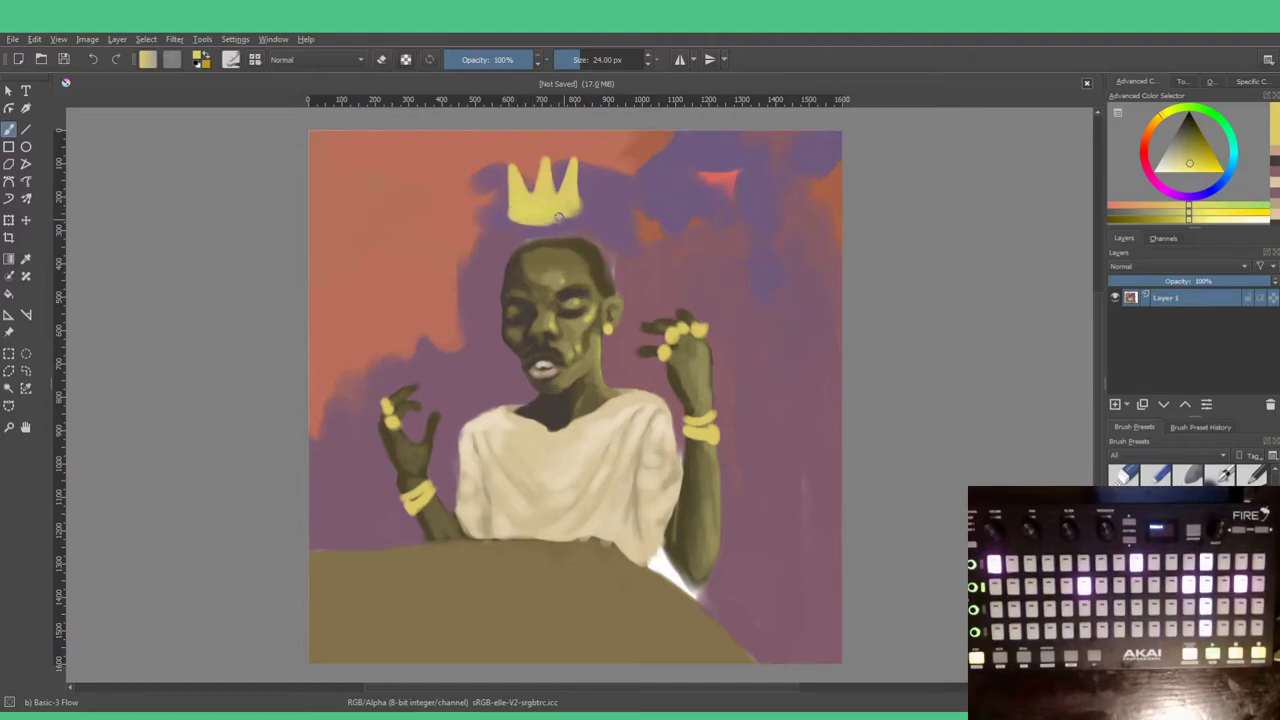
Step: Trim the crown's side with sampled mauve, and spread soft yellow along its base with a 63 px brush
ctrl+click(580, 201)
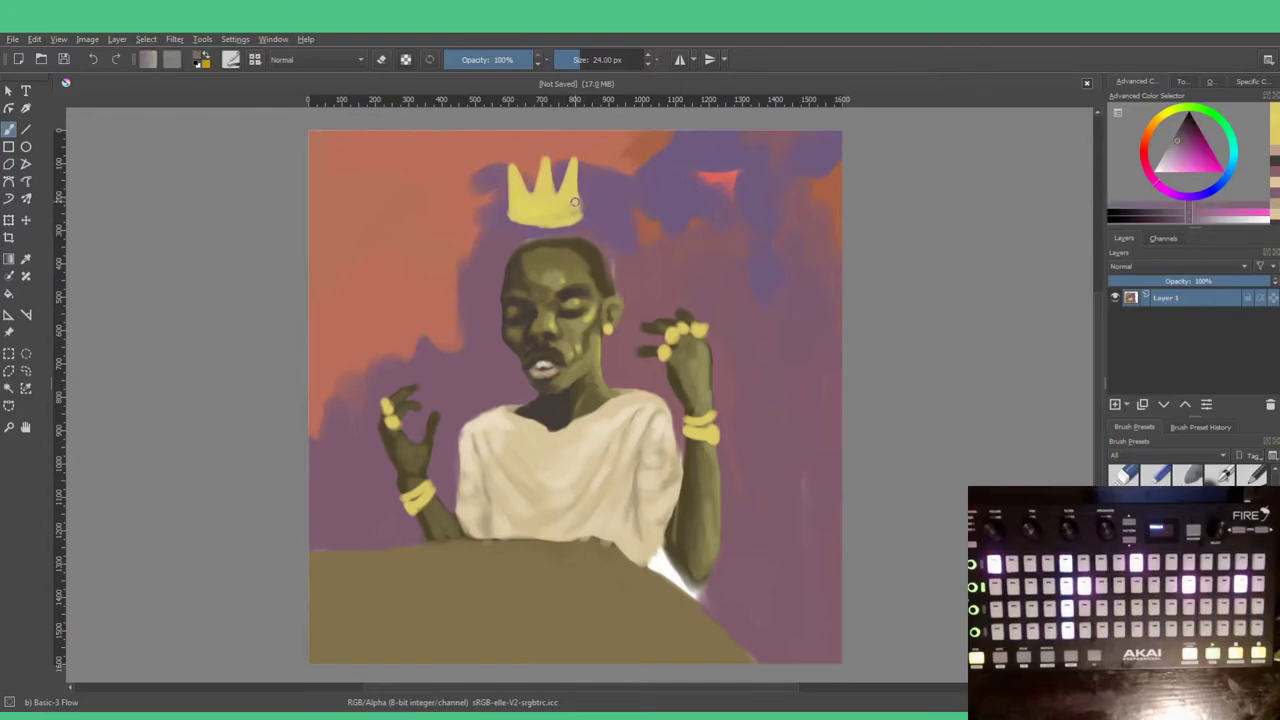
drag(552, 217, 588, 213)
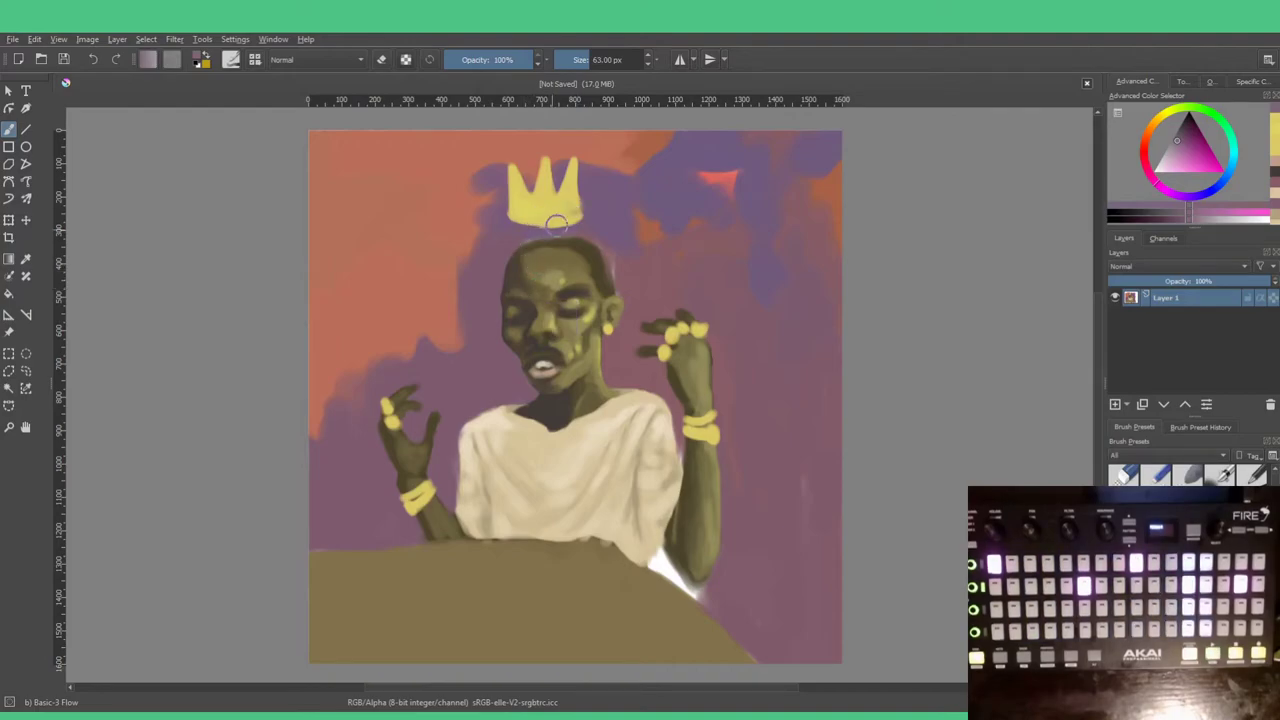
ctrl+click(562, 208)
mouse_move(577, 206)
mouse_down()
mouse_move(513, 210)
mouse_move(554, 216)
mouse_up()
ctrl+click(527, 220)
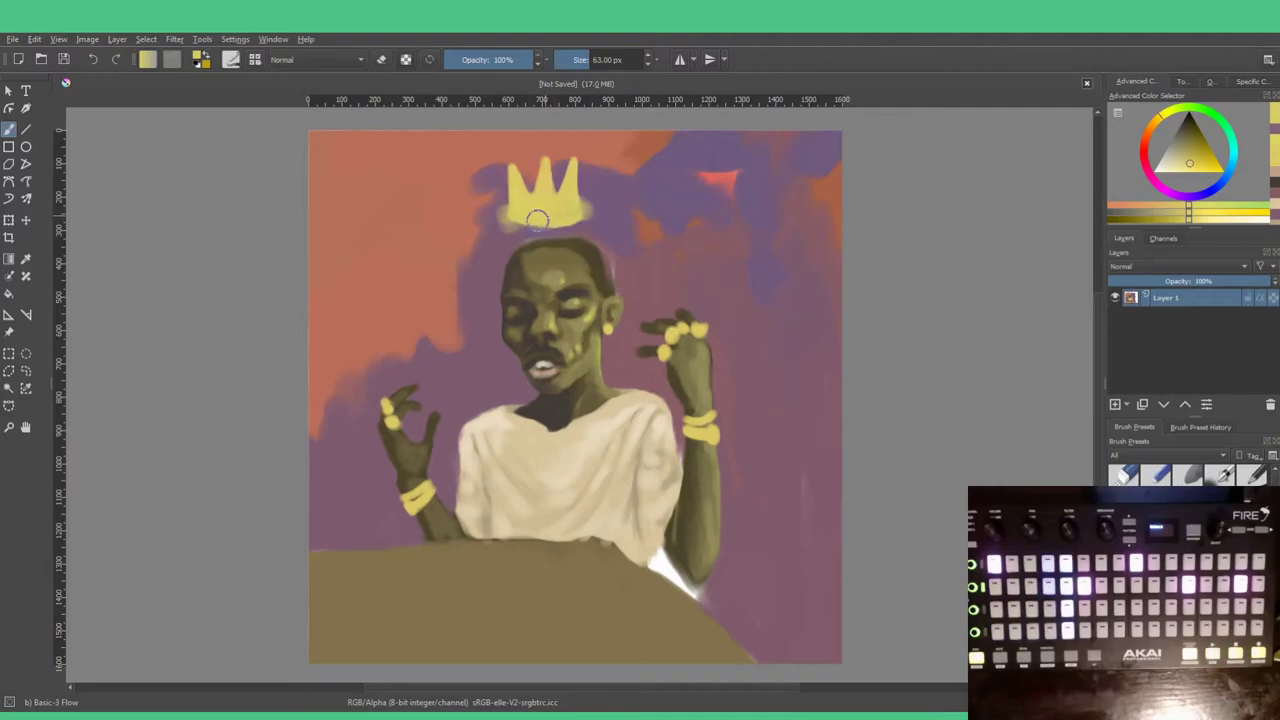
Step: Refine the crown's body and points with a 22 px brush, using sampled yellow and the surrounding purple
key([)
key([)
key([)
key([)
key([)
key([)
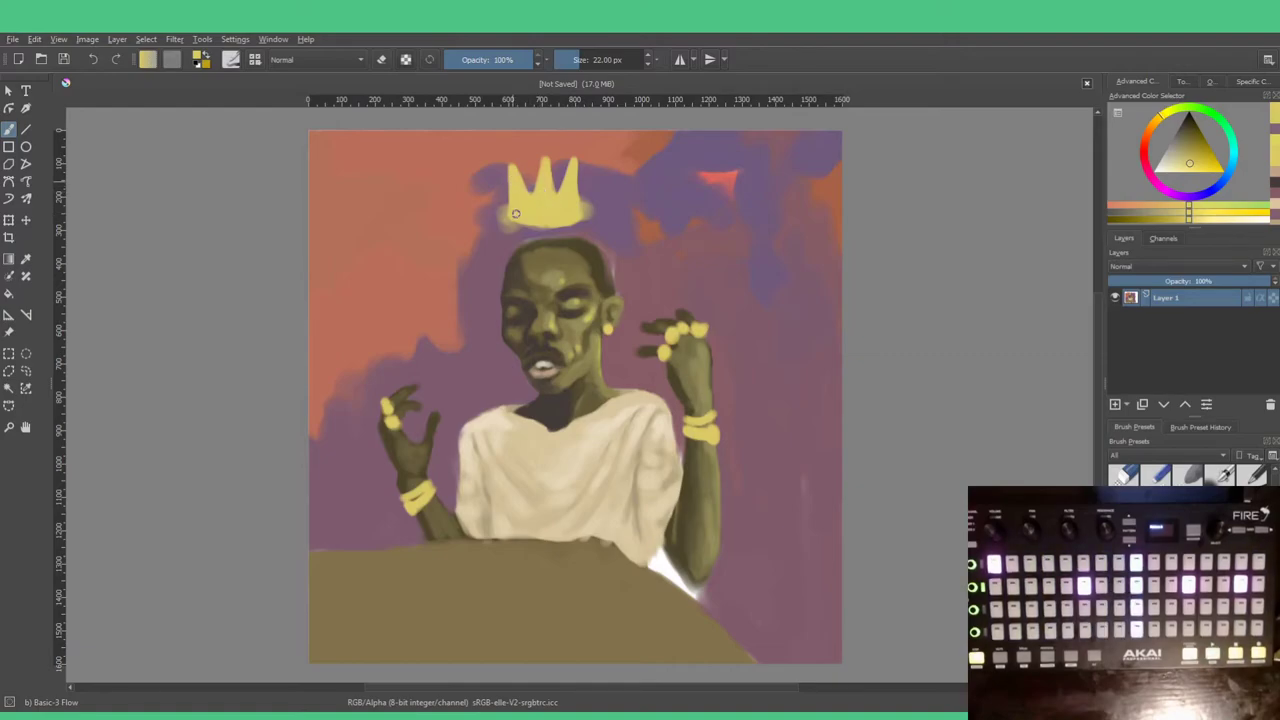
ctrl+click(600, 188)
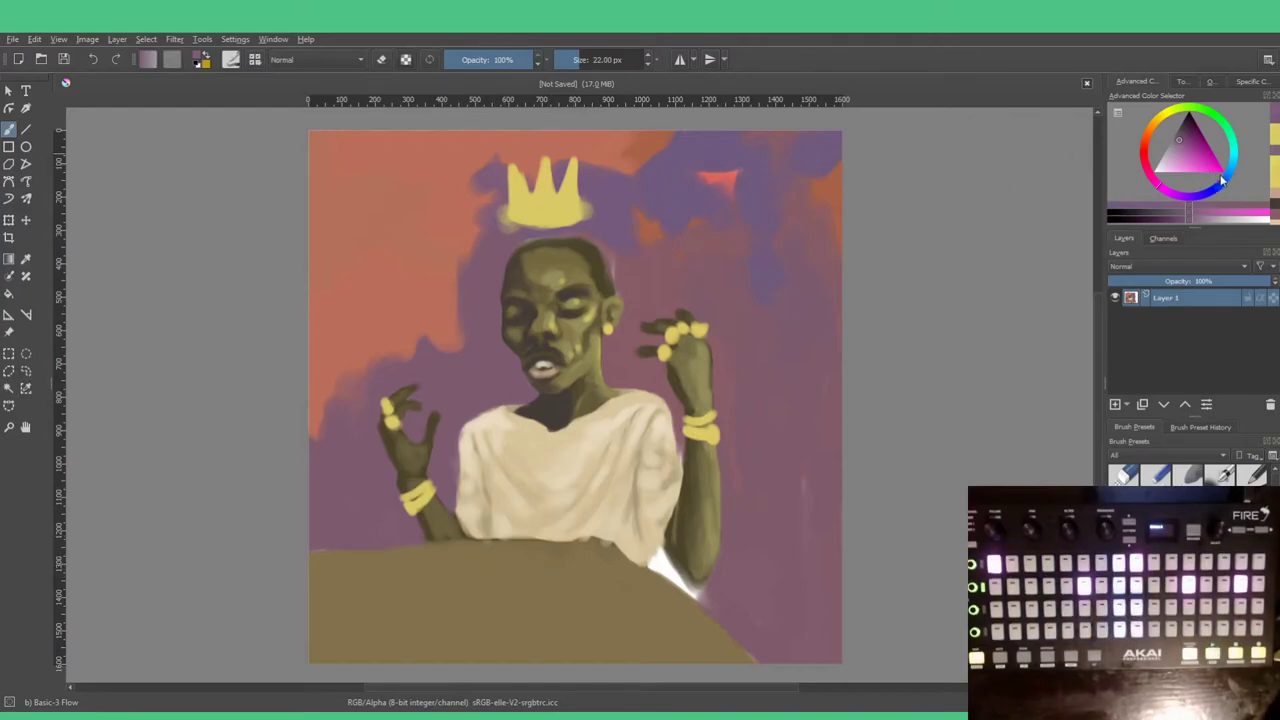
Step: Repaint the whole brown table in a darkened version of the sampled background purple, using a 78 px brush
ctrl+click(679, 189)
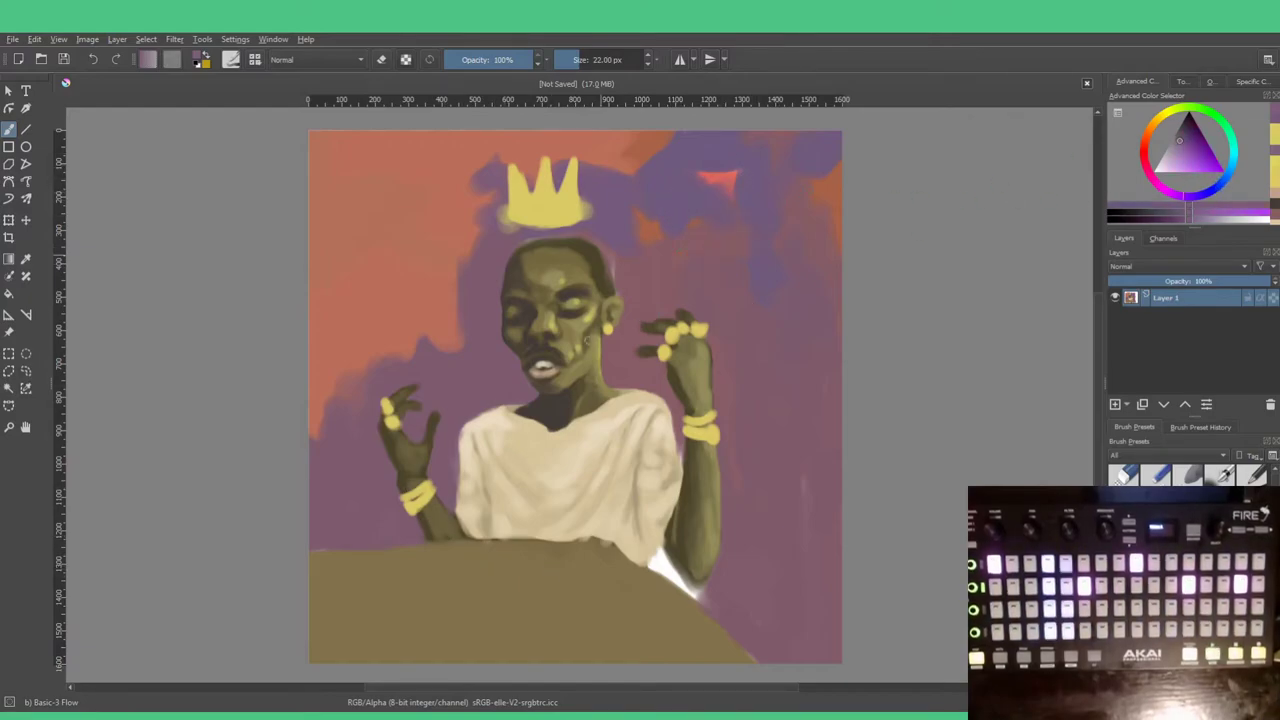
key(bracketright)
key(bracketright)
key(bracketright)
key(bracketright)
key(bracketright)
key(bracketright)
key(bracketright)
key(bracketright)
key(bracketright)
key(bracketright)
key(bracketright)
key(bracketright)
key(bracketright)
key(bracketright)
key(bracketright)
key(bracketright)
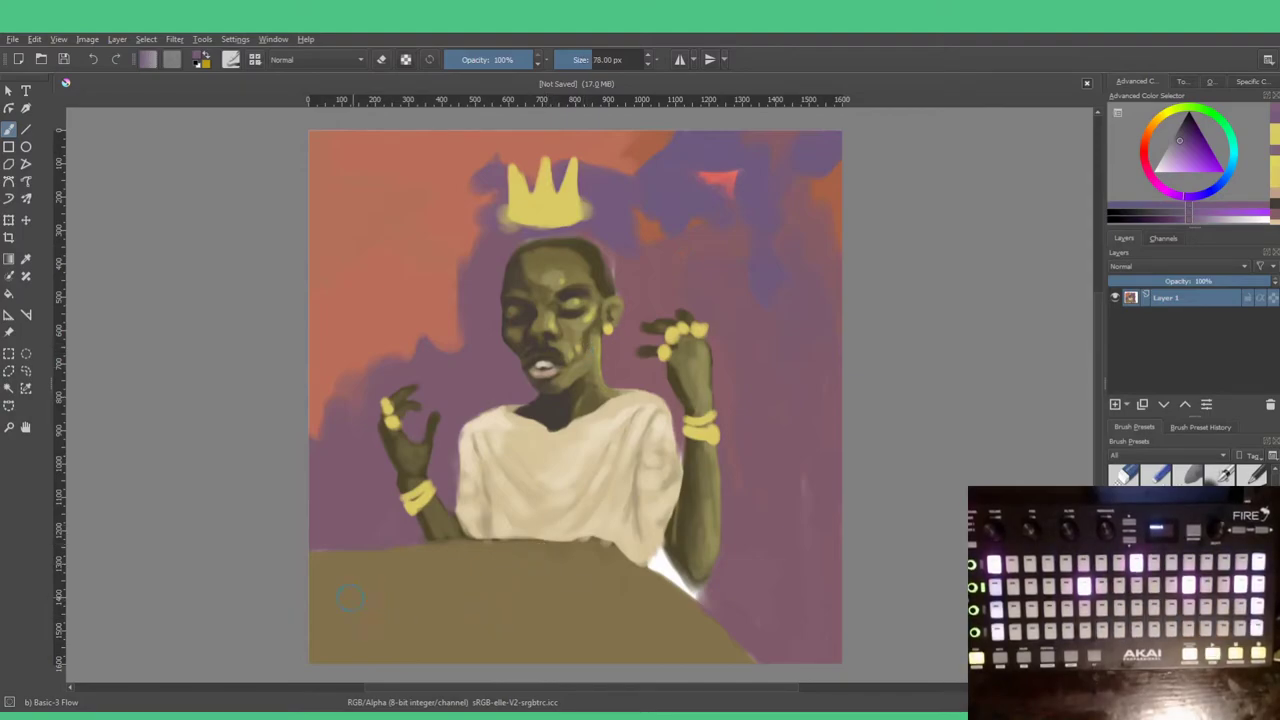
drag(313, 570, 418, 600)
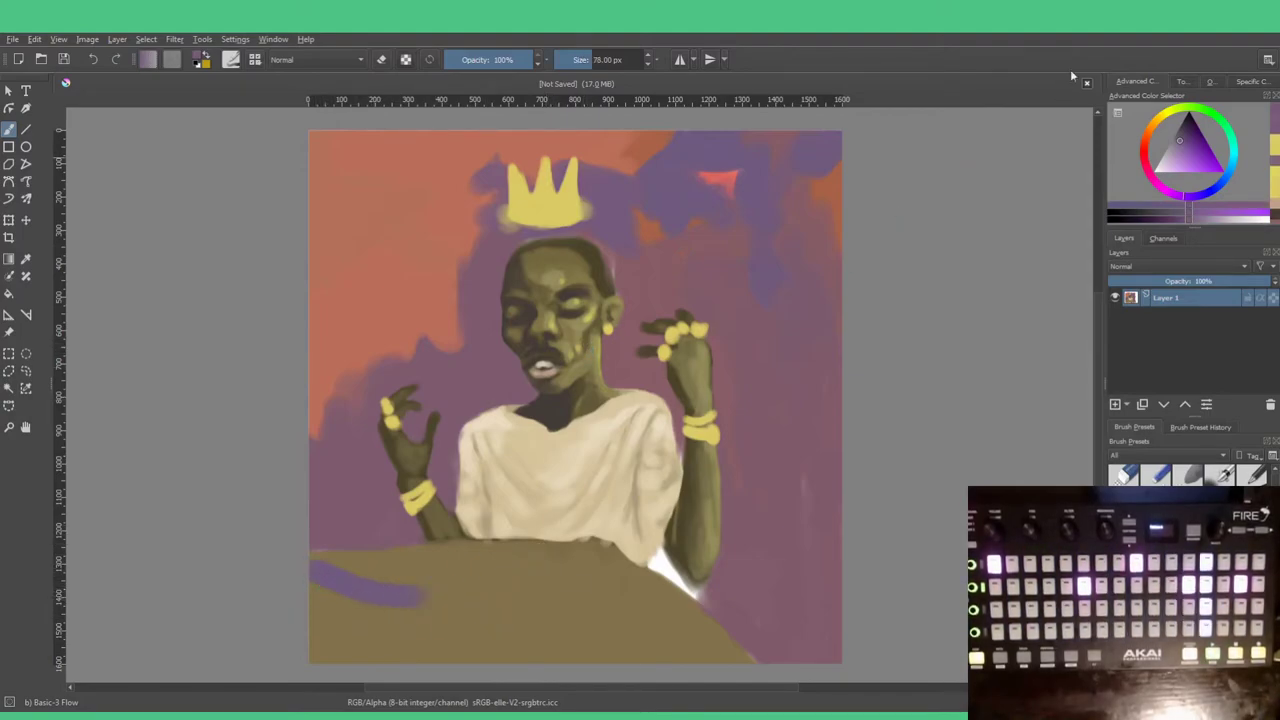
click(1182, 133)
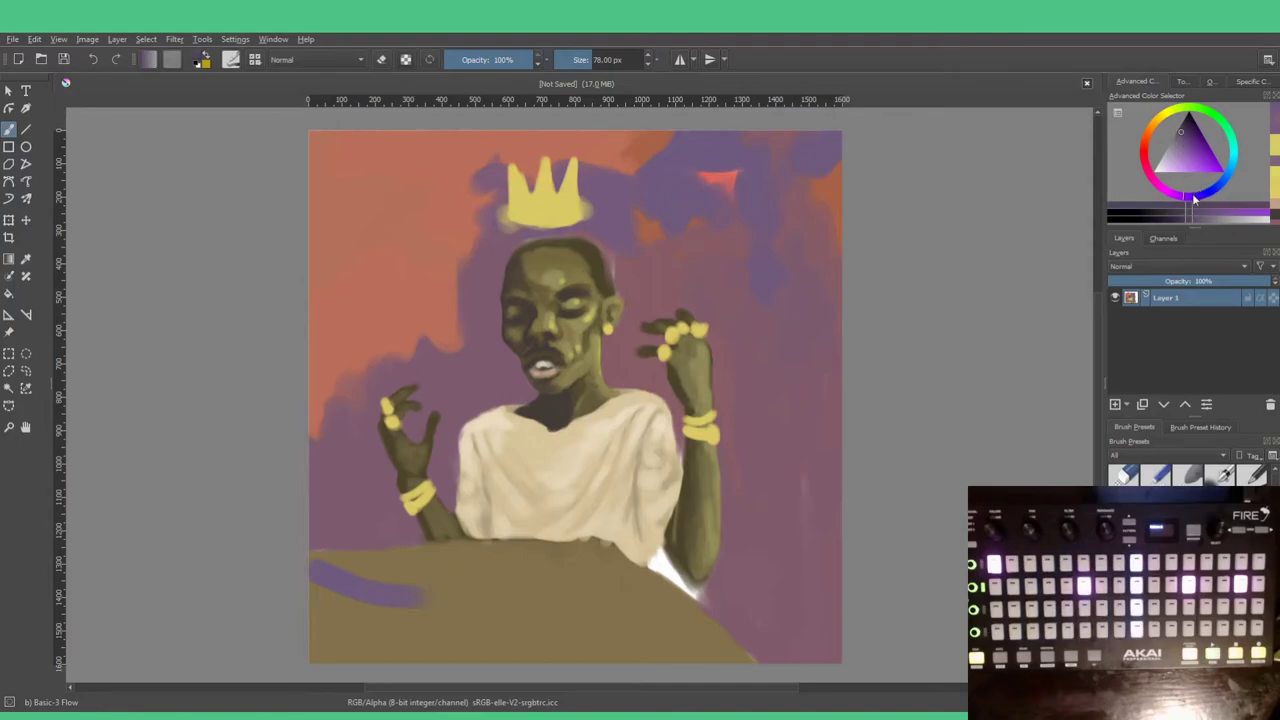
mouse_move(340, 588)
mouse_down()
mouse_move(299, 561)
mouse_move(434, 554)
mouse_move(311, 564)
mouse_move(389, 575)
mouse_move(330, 597)
mouse_up()
mouse_move(366, 676)
mouse_down()
mouse_move(417, 657)
mouse_move(417, 603)
mouse_move(303, 541)
mouse_move(390, 558)
mouse_move(308, 556)
mouse_move(428, 556)
mouse_move(313, 551)
mouse_move(432, 543)
mouse_move(335, 564)
mouse_move(485, 567)
mouse_move(396, 555)
mouse_move(484, 552)
mouse_move(395, 555)
mouse_move(490, 555)
mouse_move(415, 550)
mouse_move(440, 543)
mouse_move(624, 550)
mouse_move(584, 552)
mouse_move(612, 545)
mouse_move(800, 678)
mouse_move(649, 611)
mouse_move(622, 577)
mouse_move(562, 581)
mouse_move(555, 602)
mouse_move(524, 615)
mouse_move(391, 650)
mouse_move(585, 658)
mouse_move(417, 631)
mouse_move(432, 610)
mouse_move(396, 584)
mouse_move(457, 578)
mouse_move(486, 611)
mouse_up()
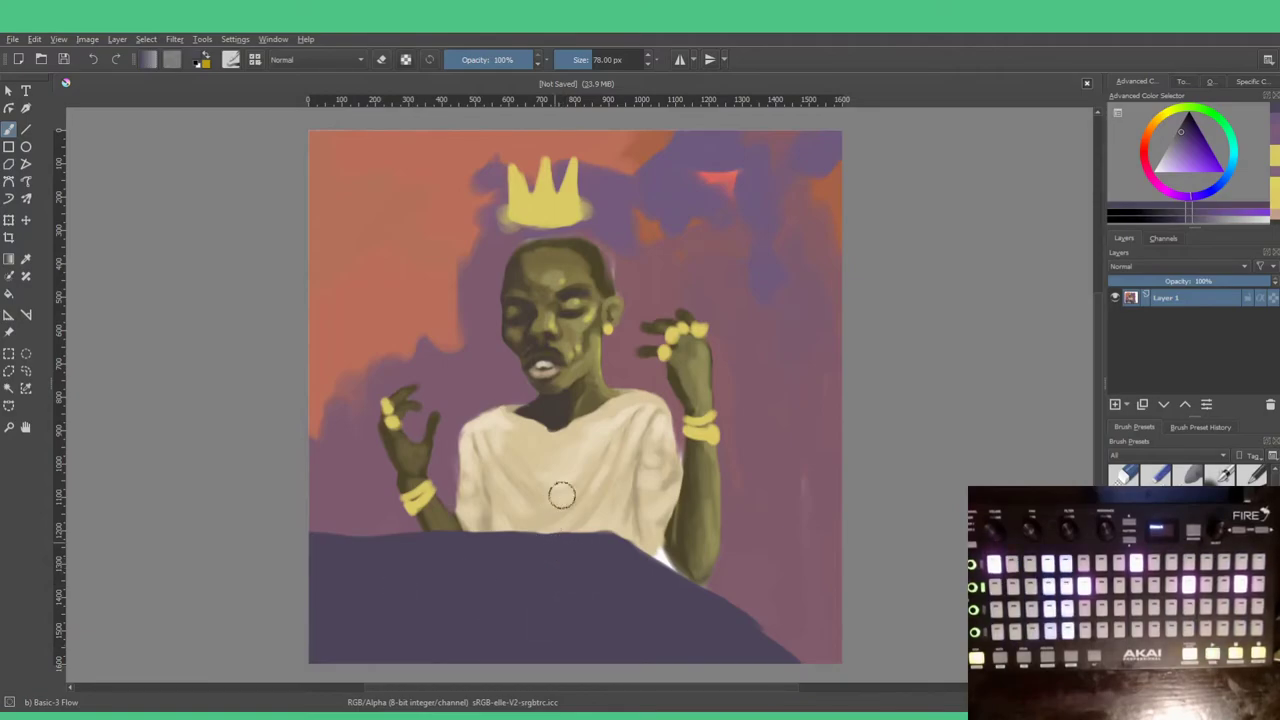
Step: Cover the white gap between the shirt hem and the elbow with sampled mauve, tan and cream, using a 16 px brush
ctrl+click(754, 557)
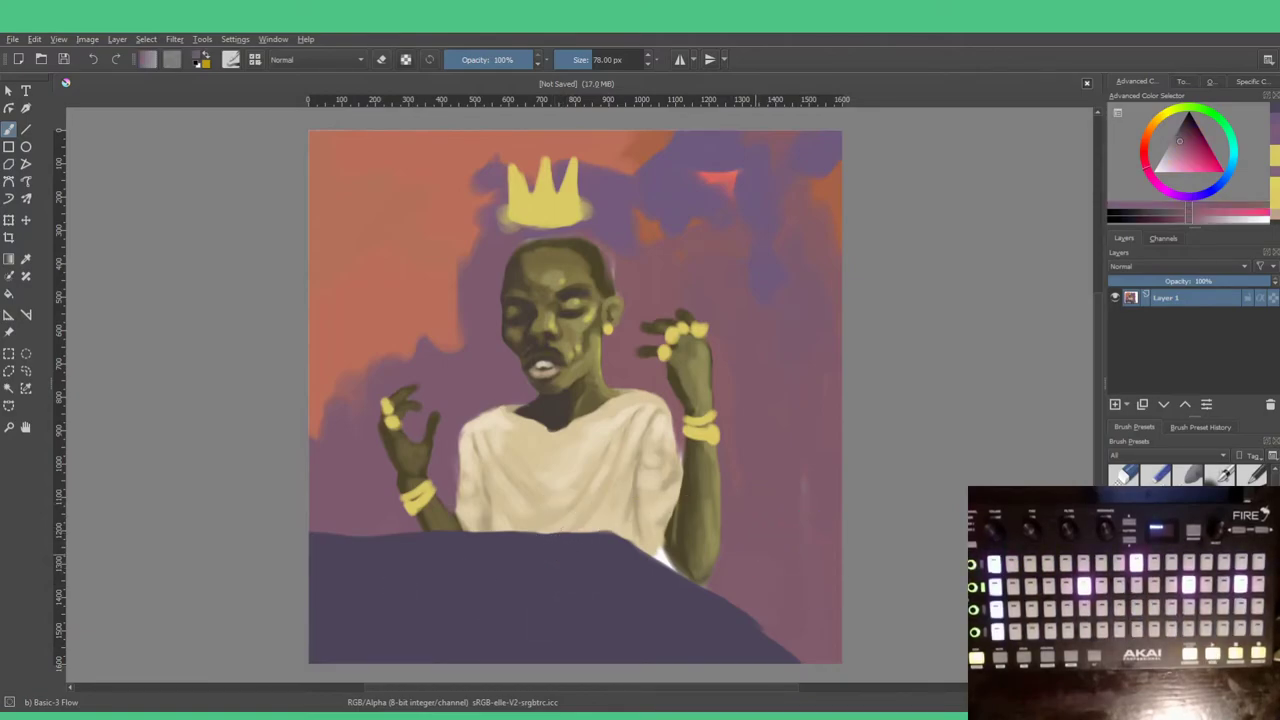
key([)
key(bracketleft)
key(bracketleft)
key(bracketleft)
key(bracketleft)
key(bracketleft)
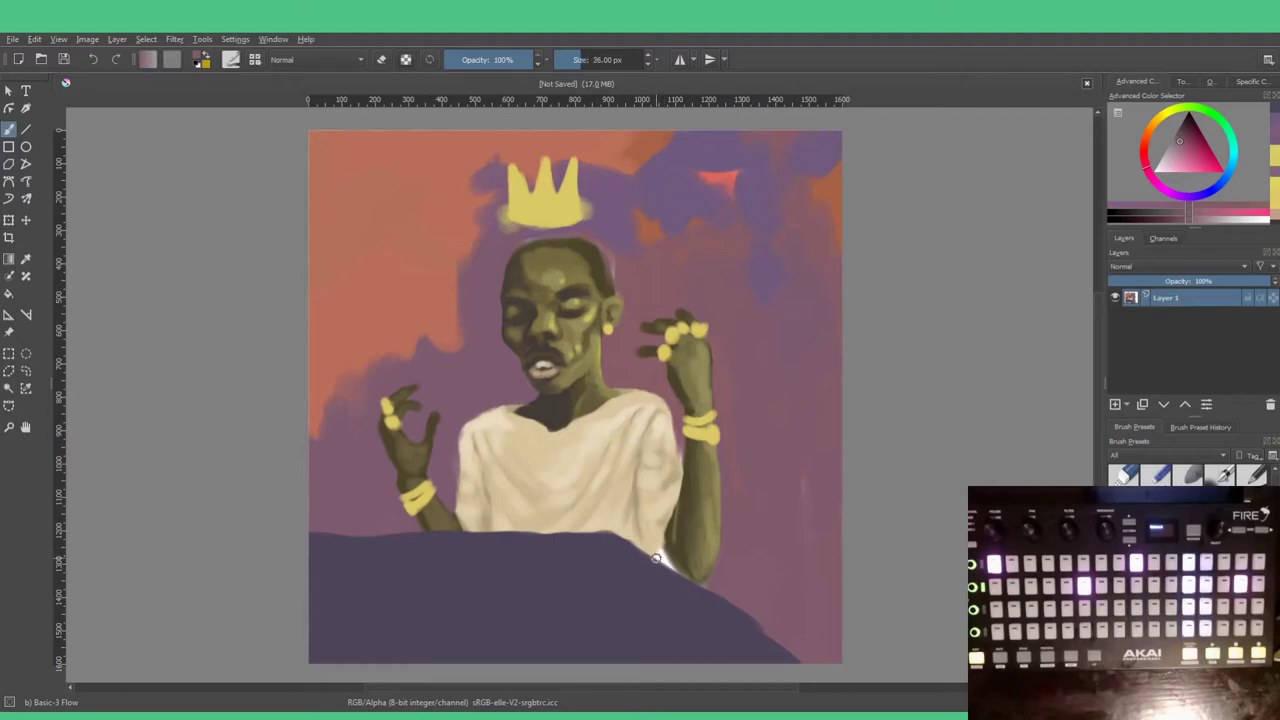
key(bracketleft)
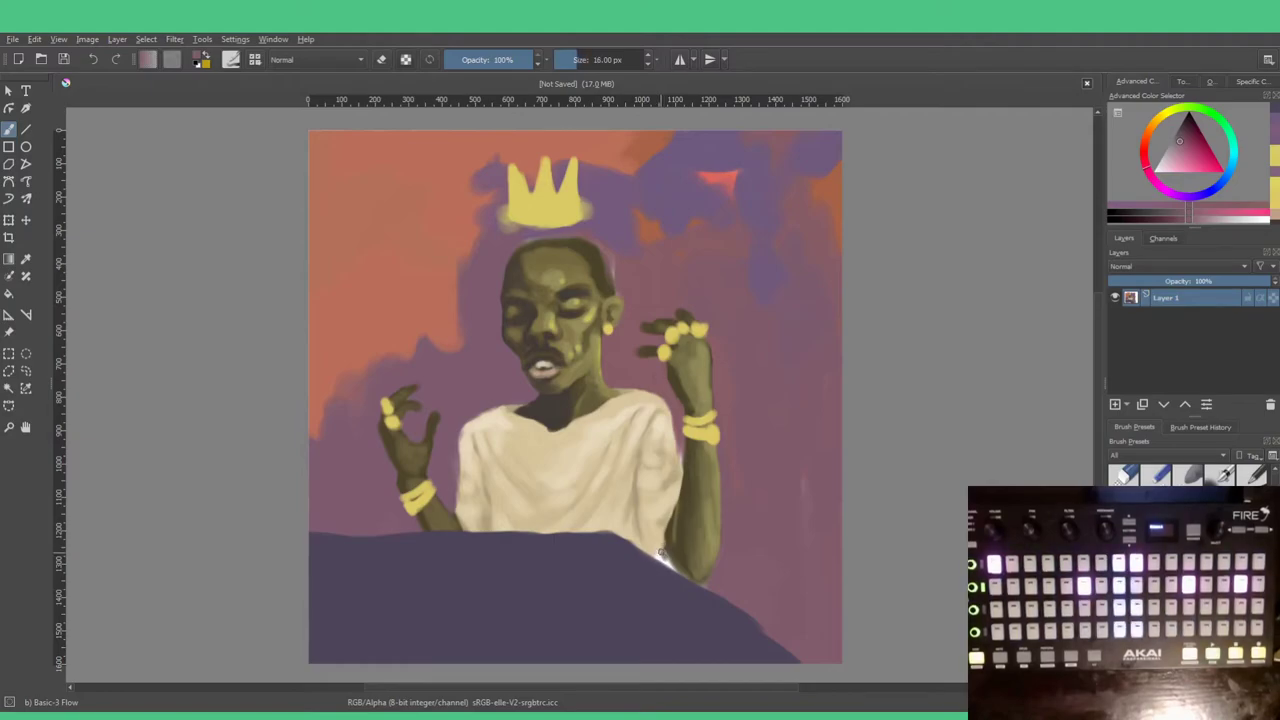
ctrl+click(708, 512)
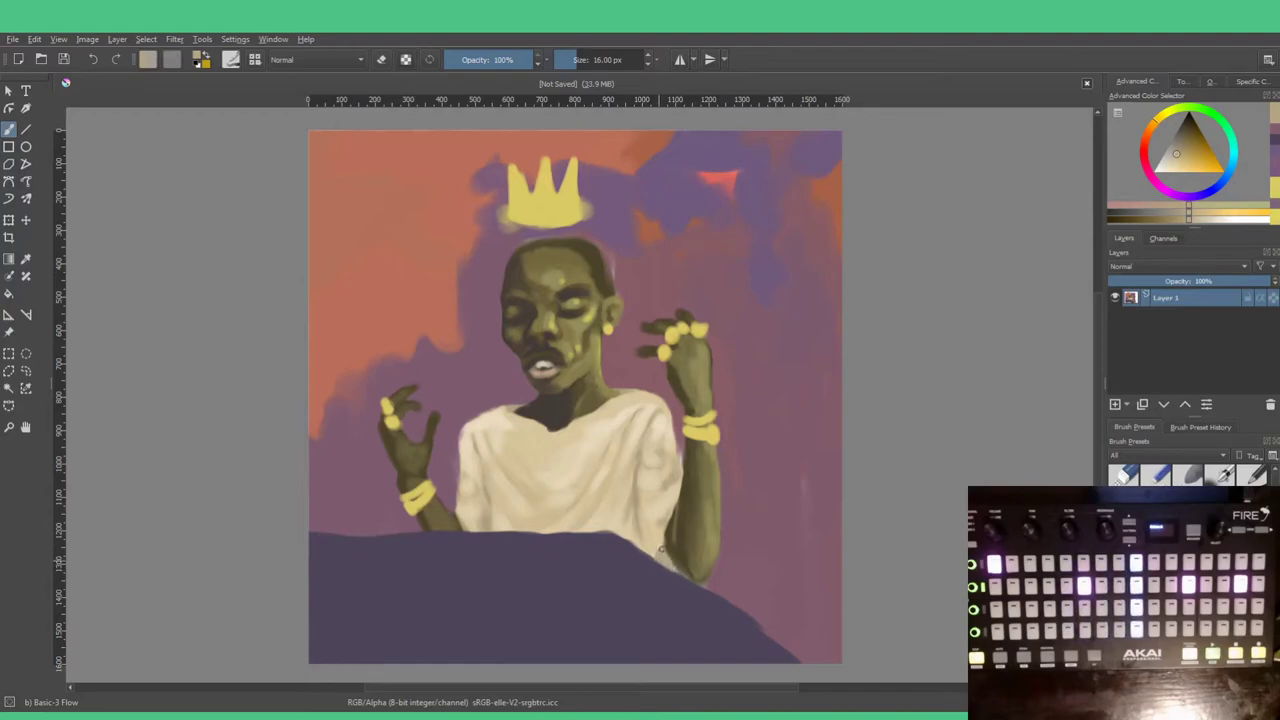
ctrl+click(652, 551)
drag(652, 551, 650, 538)
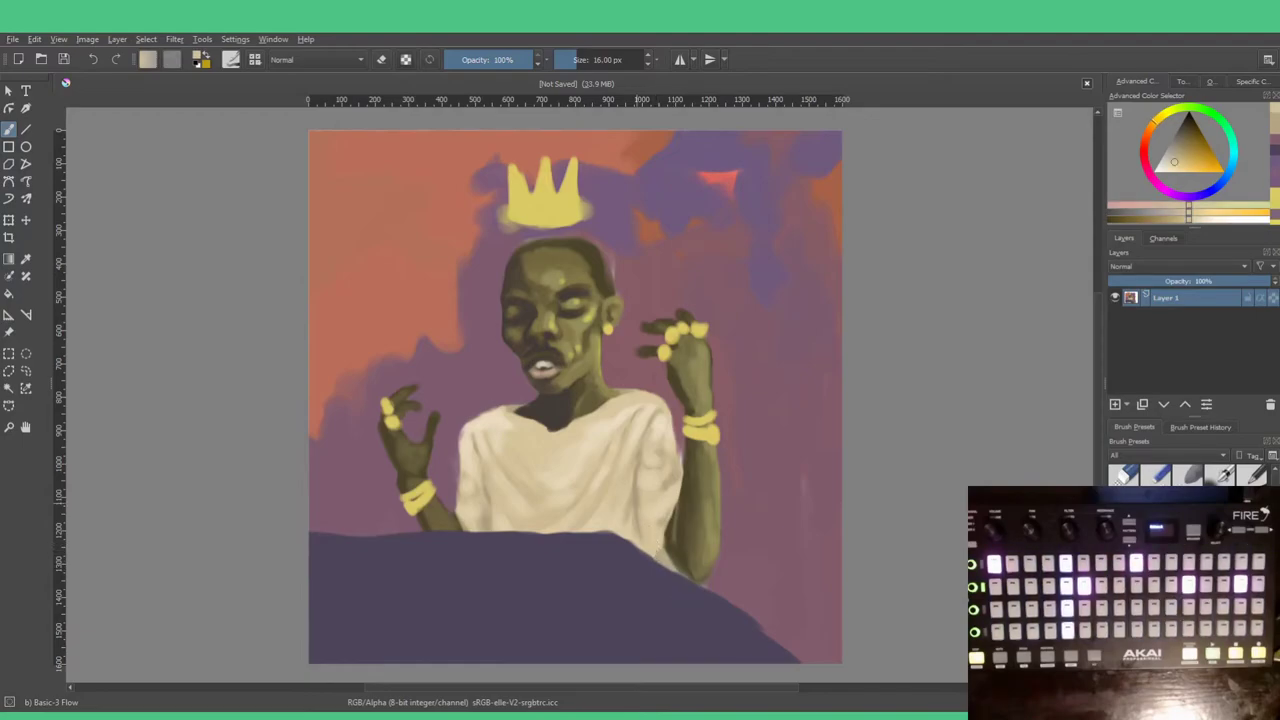
Step: Refine the edges where the shirt hem meets the elbow and table, using sampled cream, tan, olive and mauve with a 16 px brush
ctrl+click(660, 550)
ctrl+click(636, 501)
drag(660, 553, 668, 562)
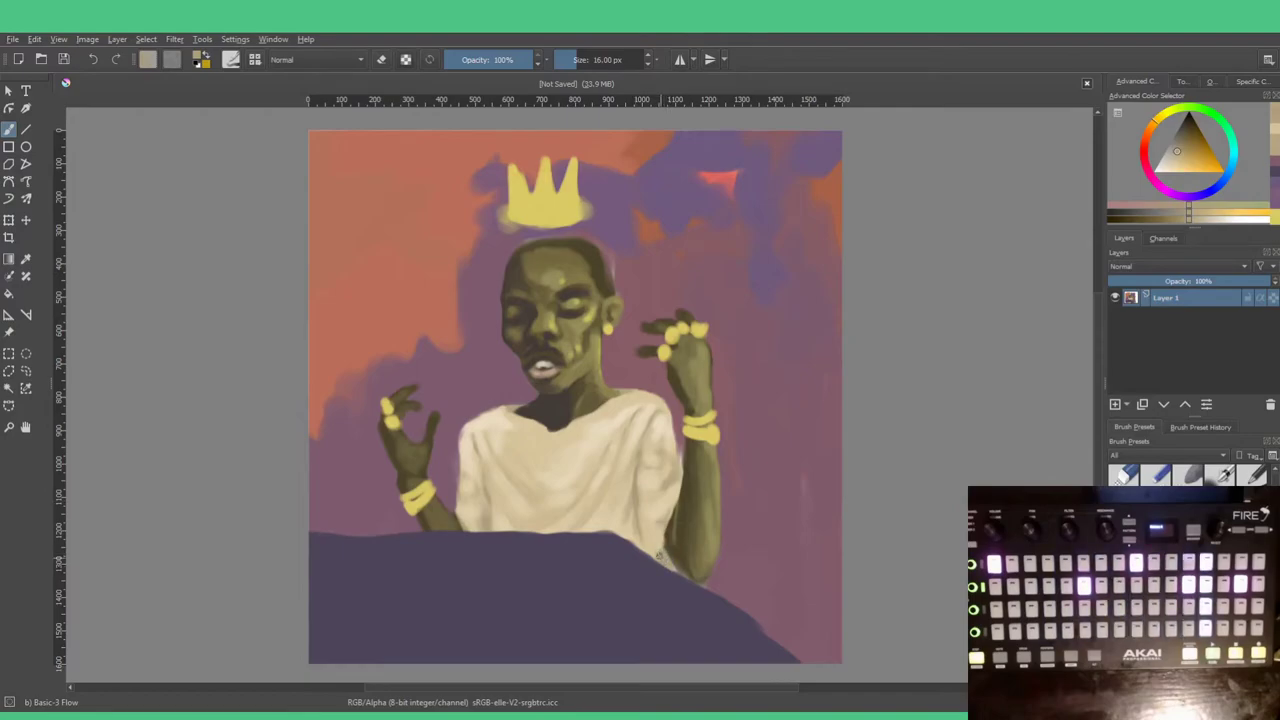
ctrl+click(668, 562)
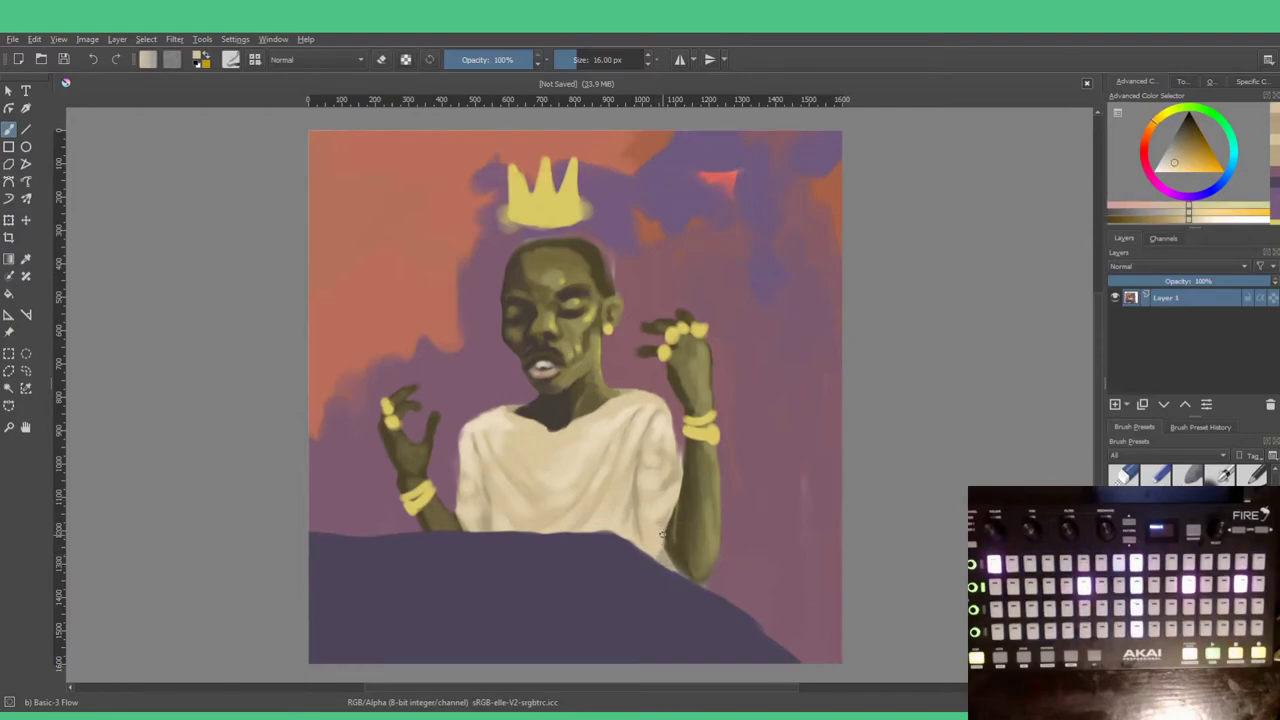
ctrl+click(668, 552)
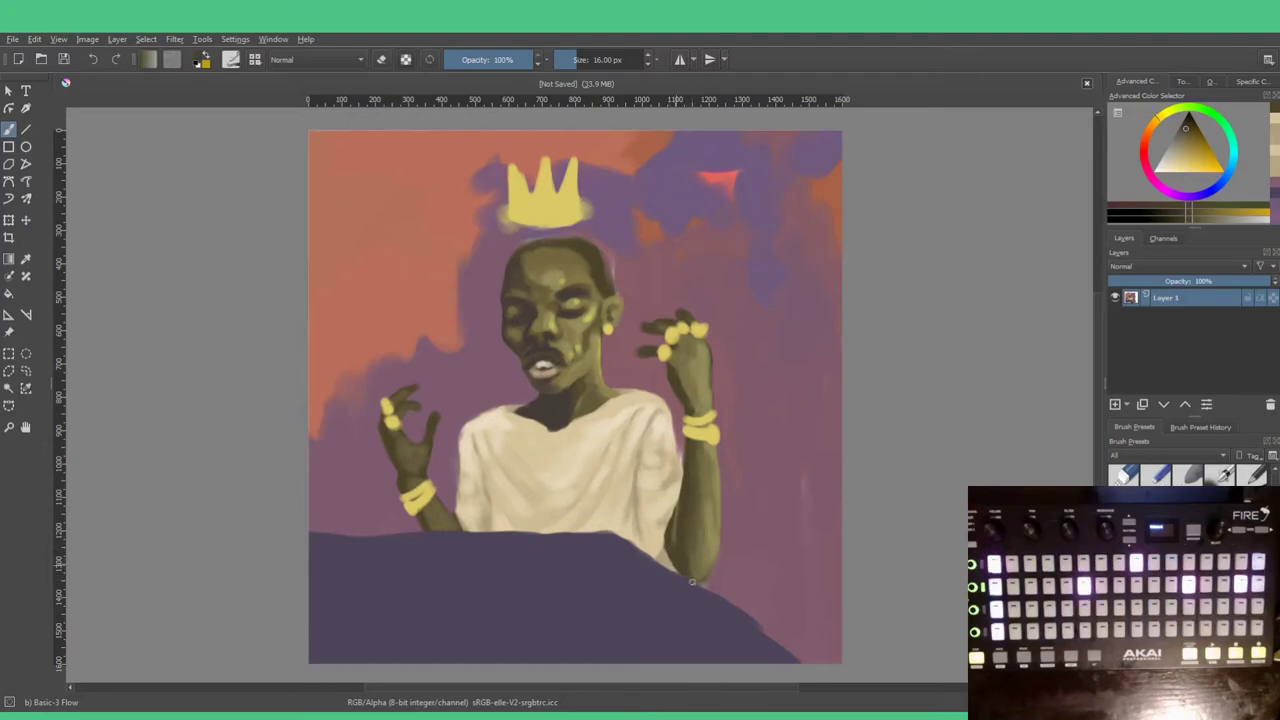
ctrl+click(702, 584)
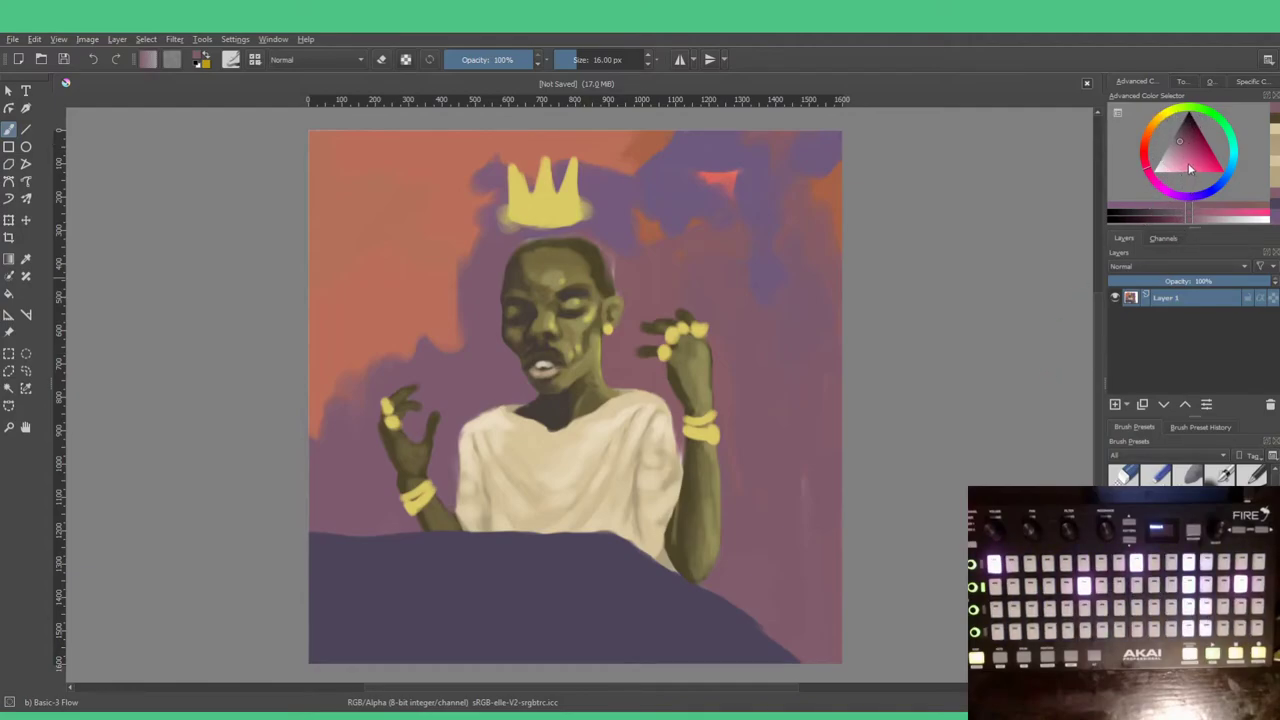
Step: Broaden the blue-purple background patch above the jewelled hand, using its sampled colour and a 126 px brush
ctrl+click(755, 200)
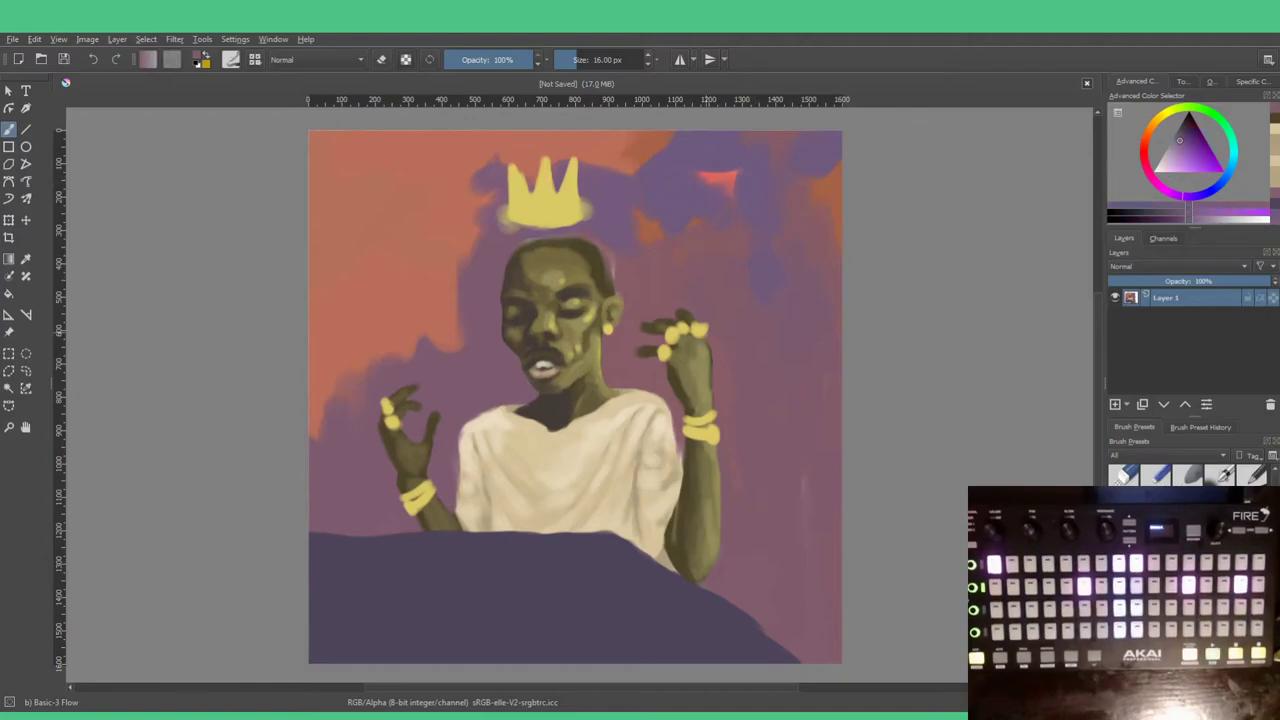
key(])
key(])
key(])
key(])
key(])
key(])
key(])
key(])
key(])
key(])
key(])
key(])
key(])
key(])
key(])
key(])
key(])
key(])
key(])
key(])
drag(762, 256, 784, 267)
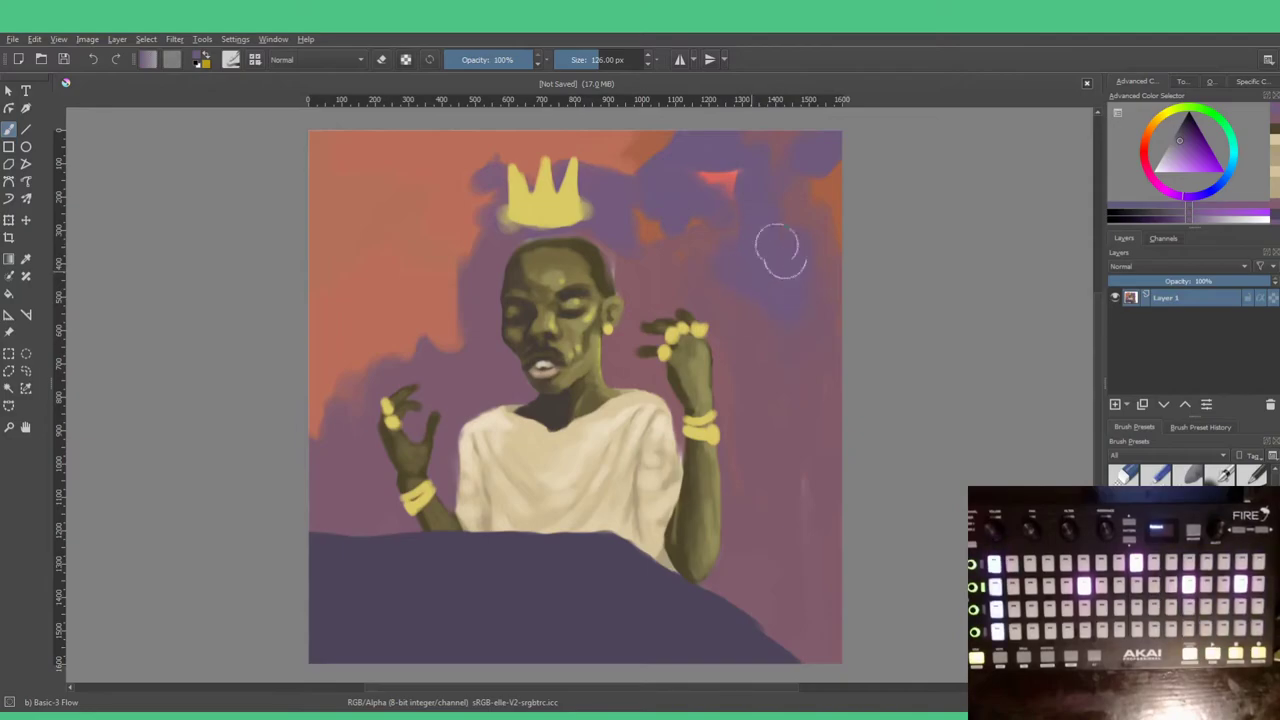
Step: Extend the small coral mark beside the crown into a stem reaching the canvas edge and a hook below, using a 47 px brush and sampled mauve for trimming
ctrl+click(728, 182)
key([)
key([)
key([)
key([)
key([)
key(bracketleft)
key(bracketleft)
key(bracketleft)
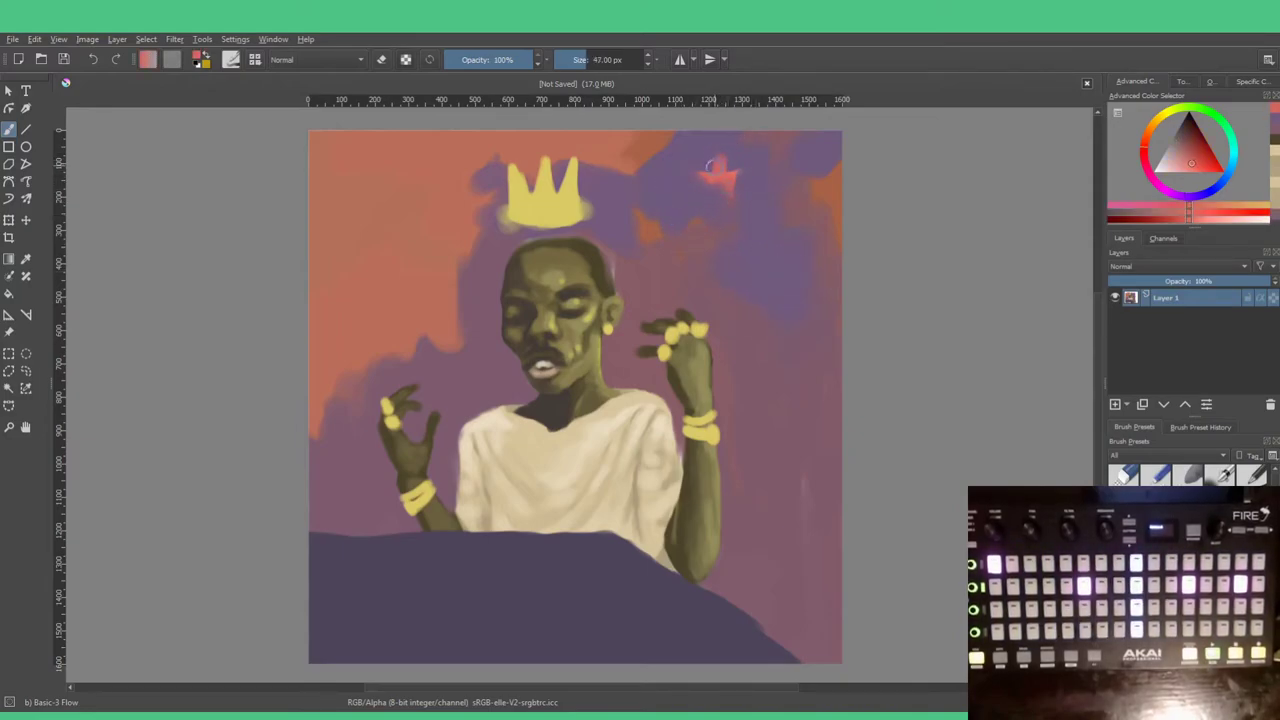
drag(720, 175, 718, 118)
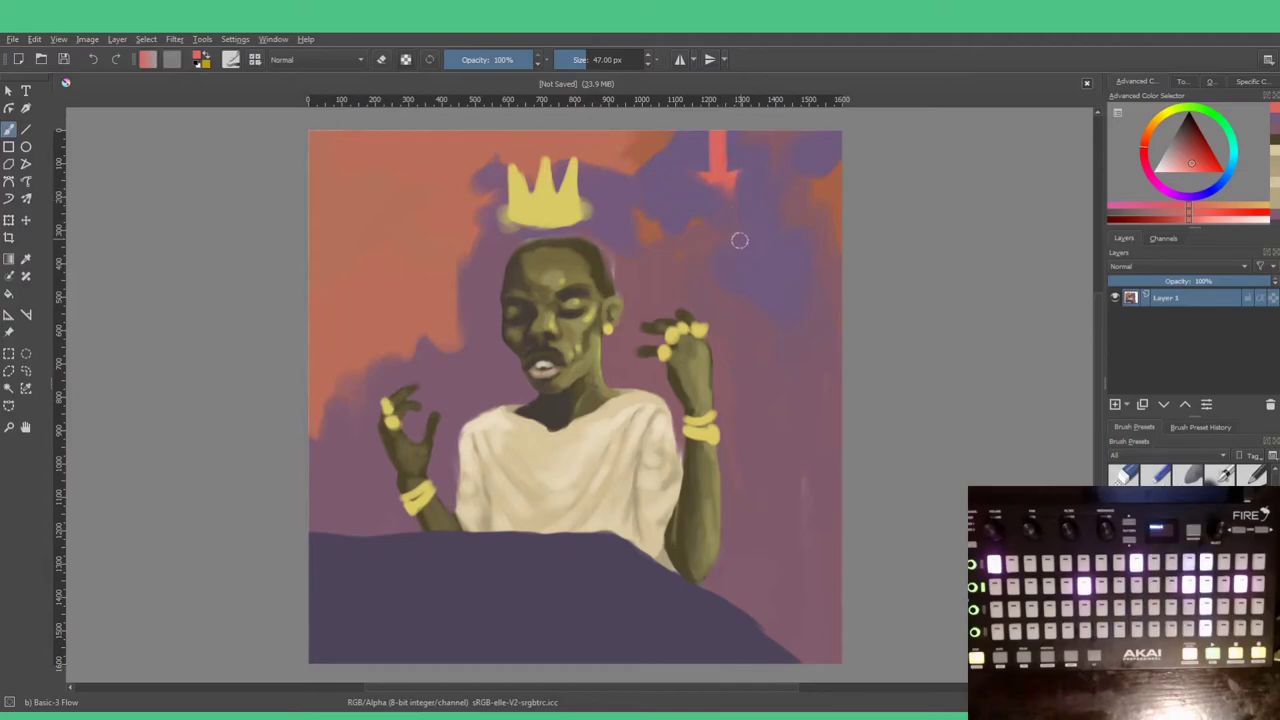
drag(733, 215, 712, 256)
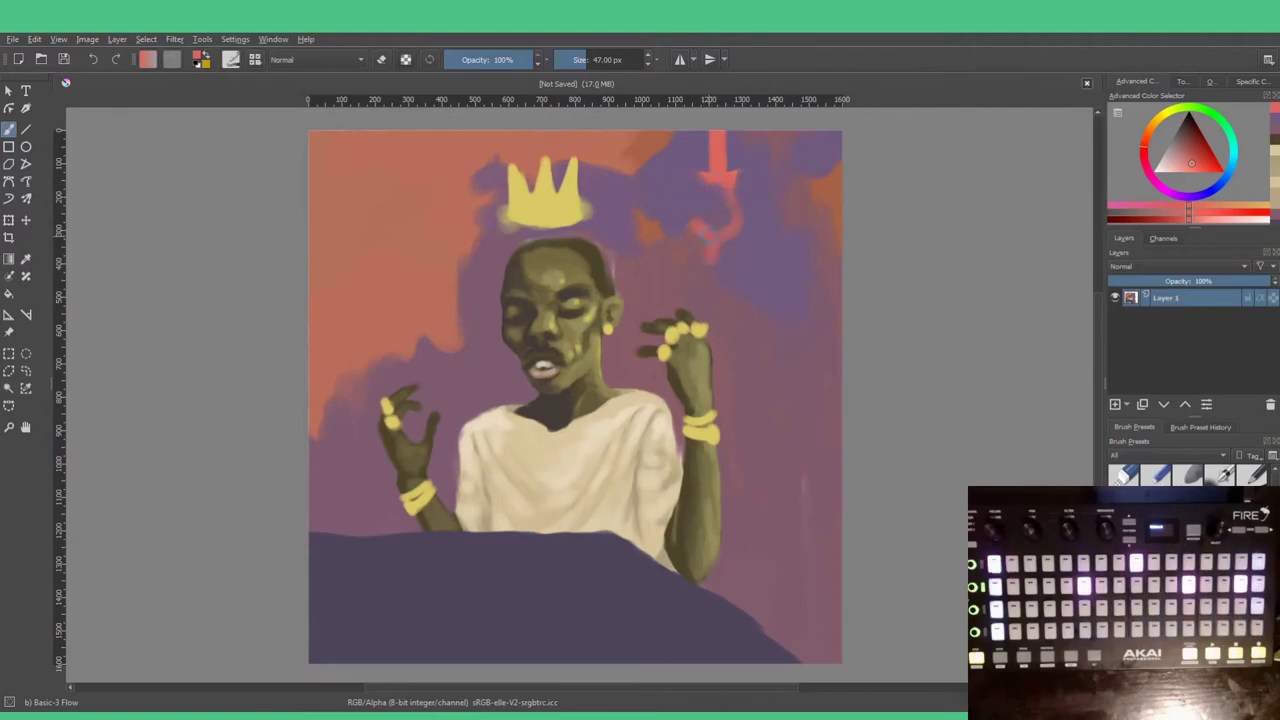
ctrl+click(693, 241)
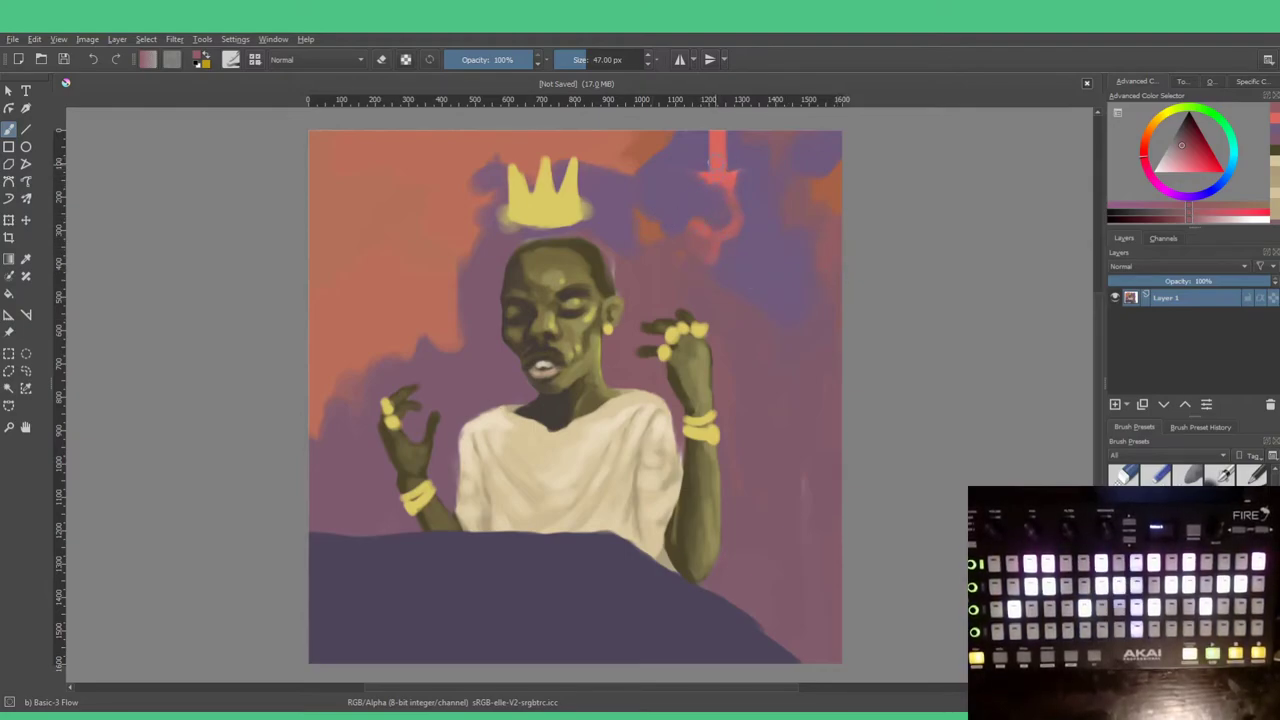
Step: Paint a large coral cross over the rust background, and extend its stem down behind the raised hand to the table
ctrl+click(718, 165)
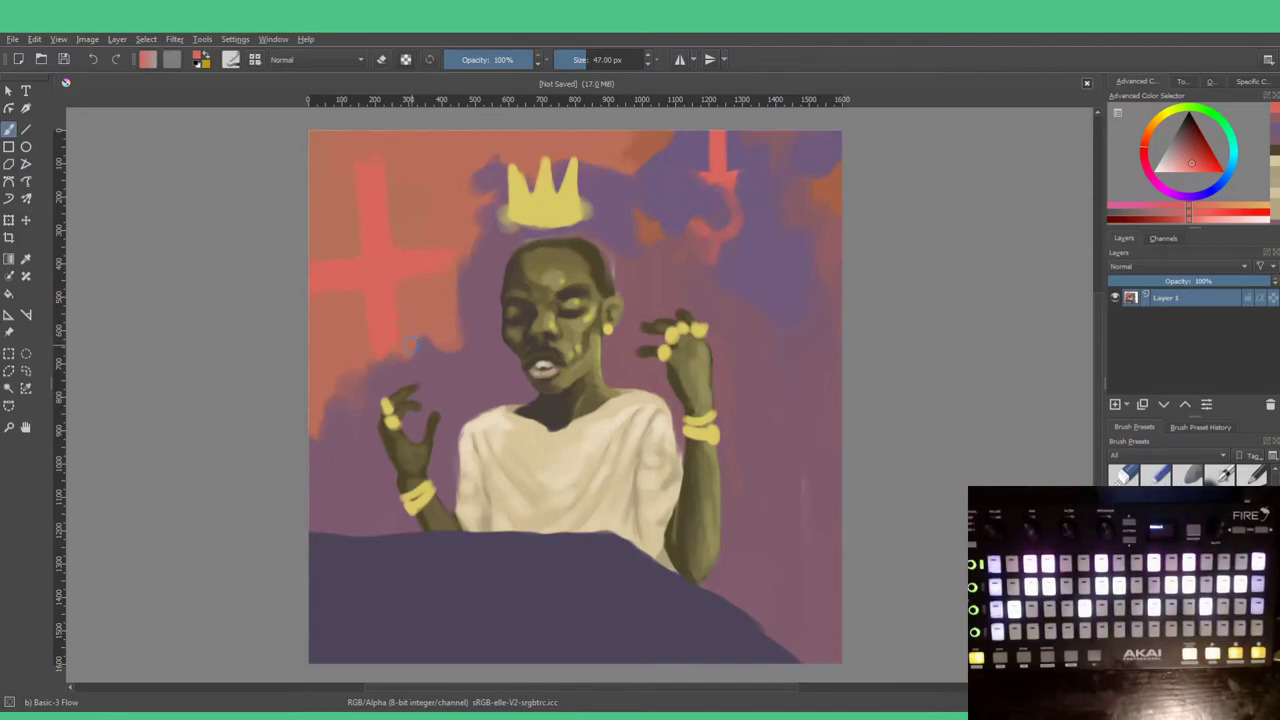
ctrl+click(410, 348)
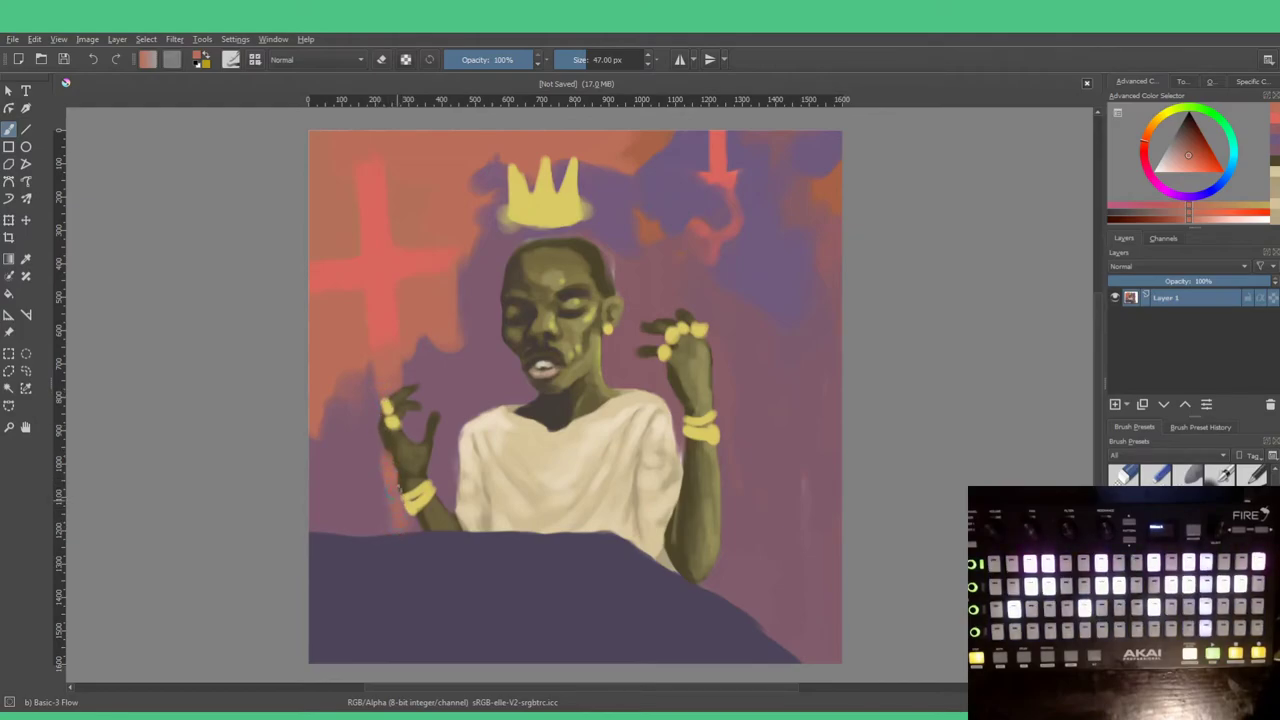
Step: Clean up the hand and wrist against the cross's stem, using sampled olive, mauve and rust with a 20 px brush
ctrl+click(394, 444)
drag(344, 423, 334, 425)
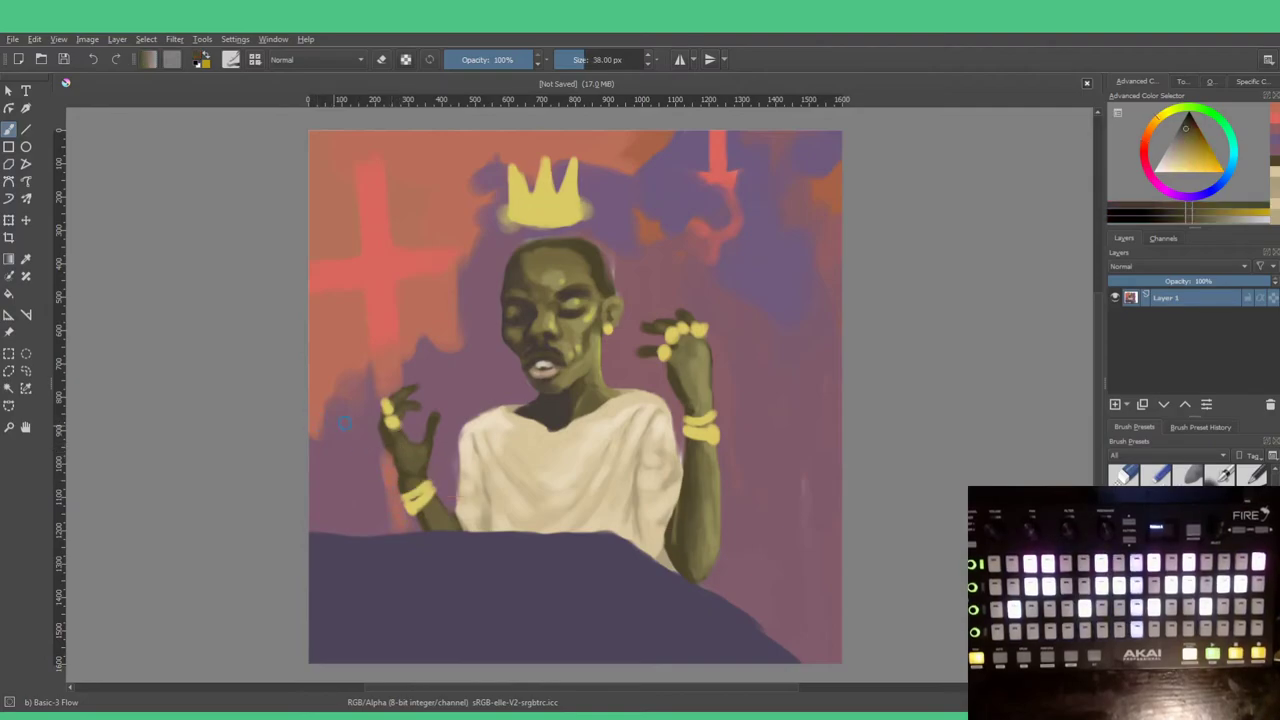
key(bracketleft)
key(bracketleft)
key(bracketleft)
key(bracketleft)
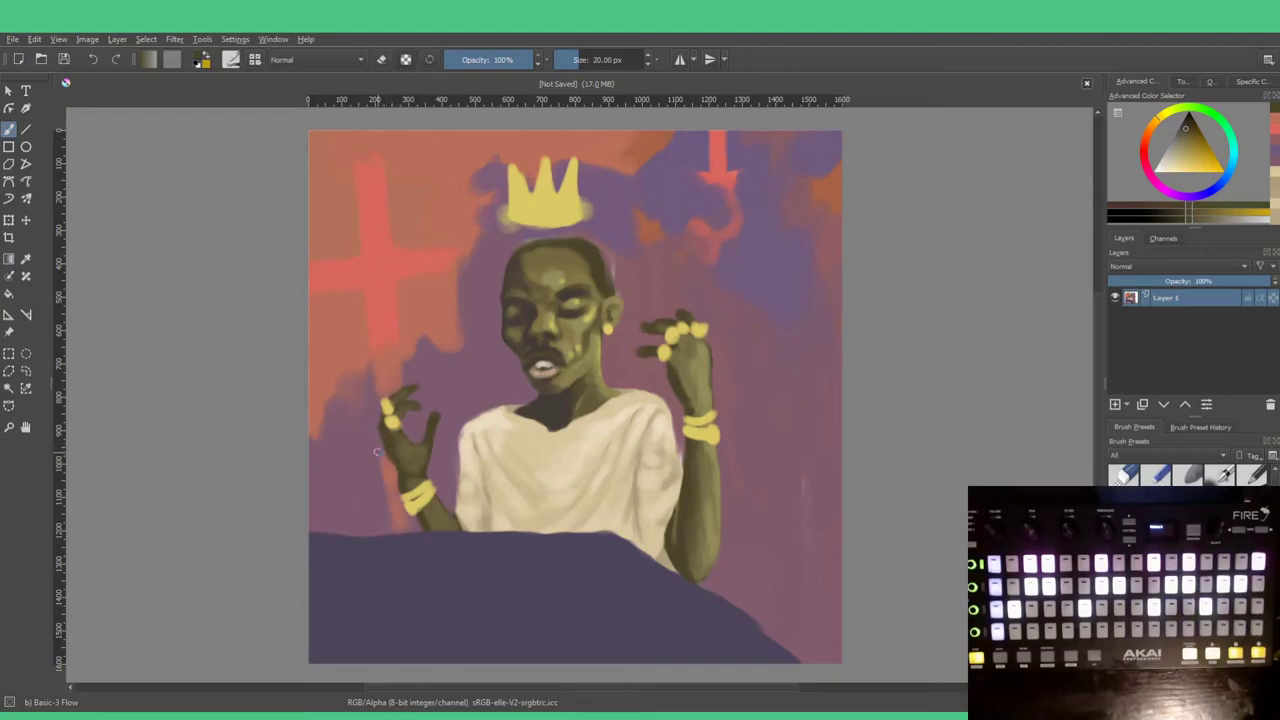
ctrl+click(377, 450)
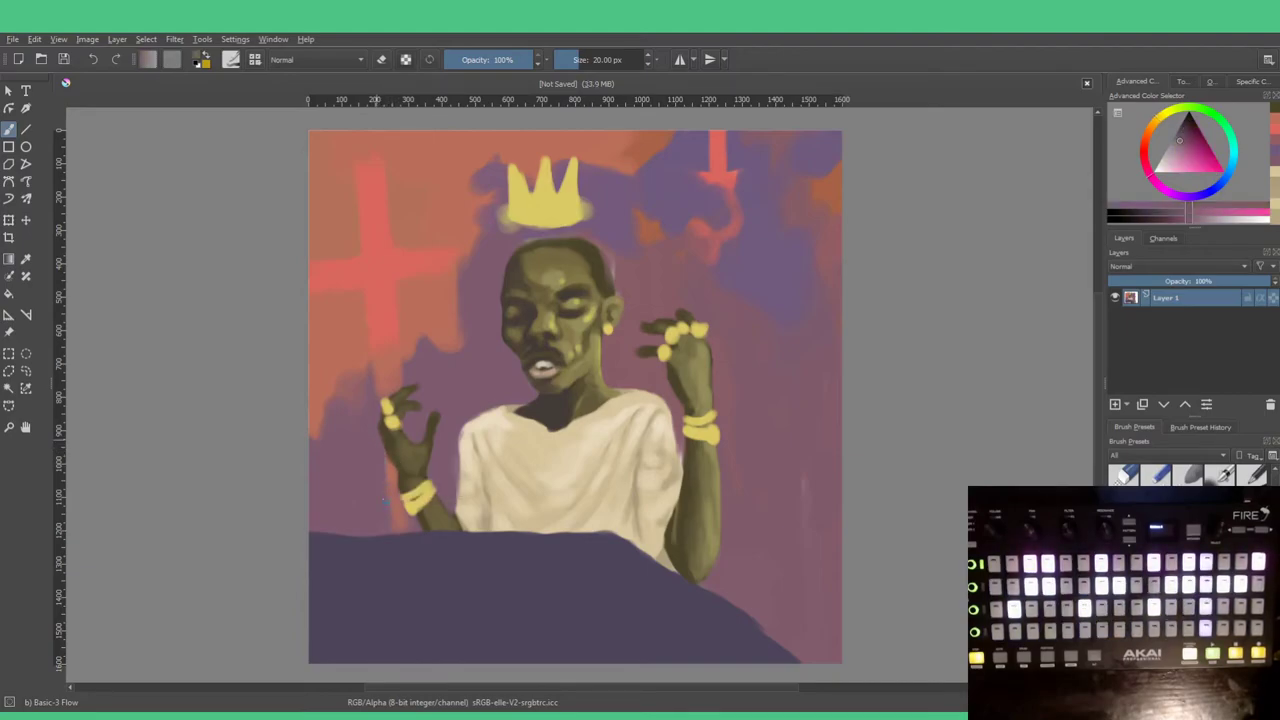
ctrl+click(389, 377)
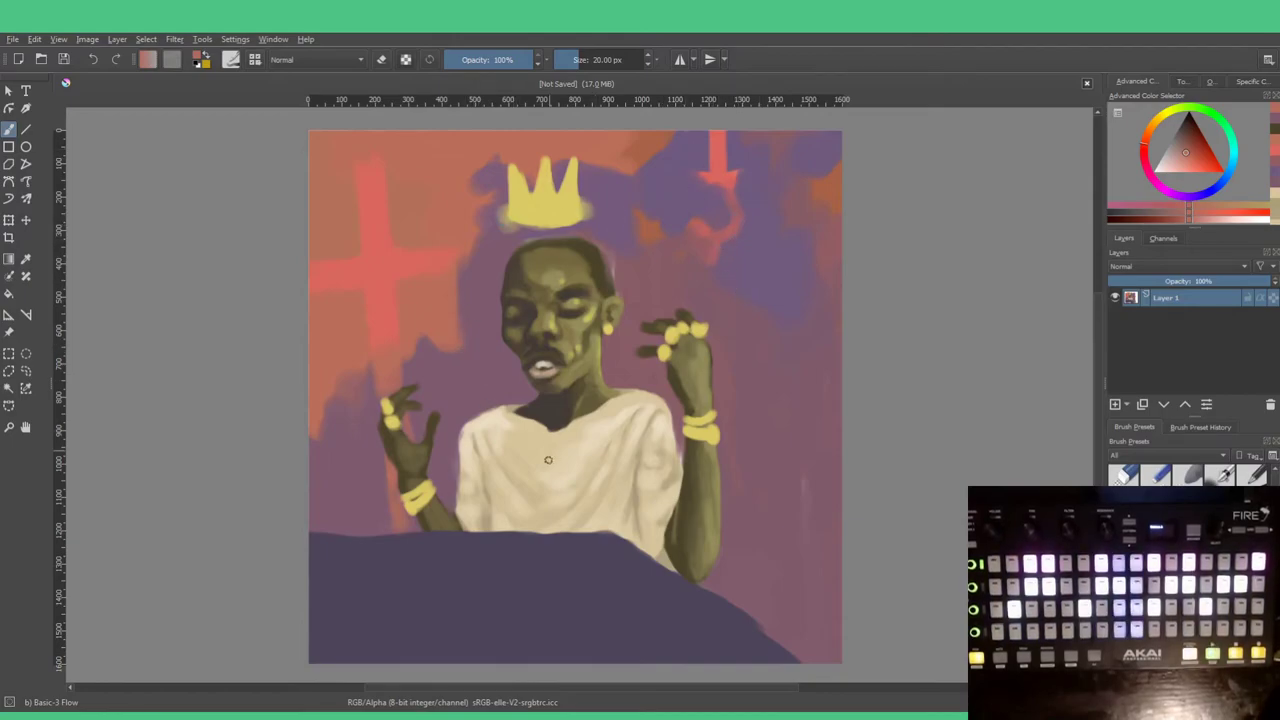
Step: Add pale yellow highlights to the crown, using a lightened version of its sampled yellow and a 51 px brush
ctrl+click(546, 204)
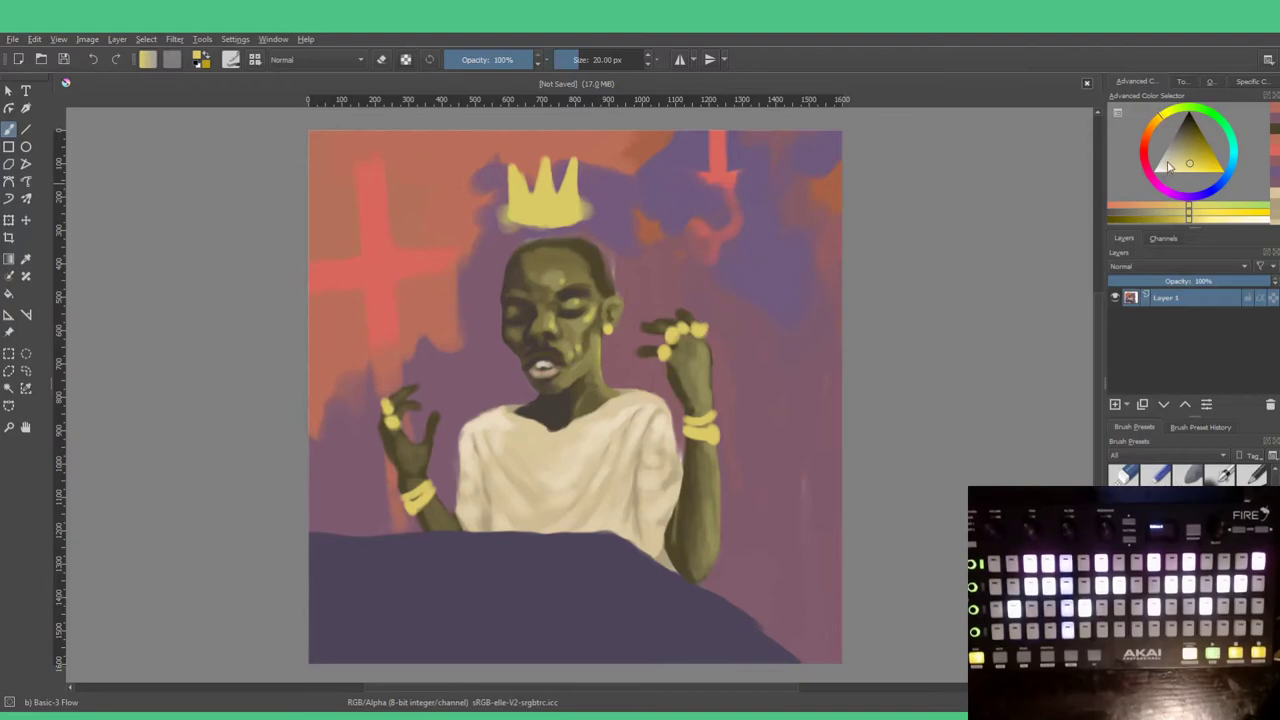
click(1165, 163)
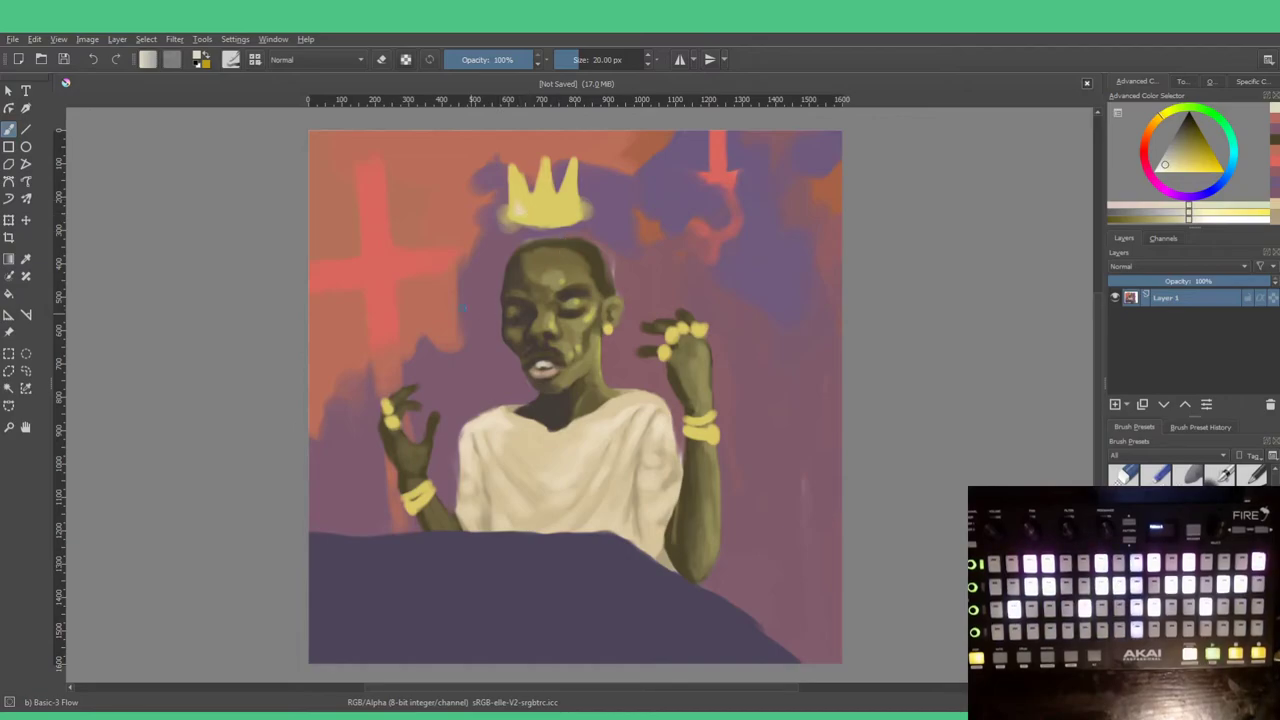
key(bracketright)
key(bracketright)
key(bracketright)
key(bracketright)
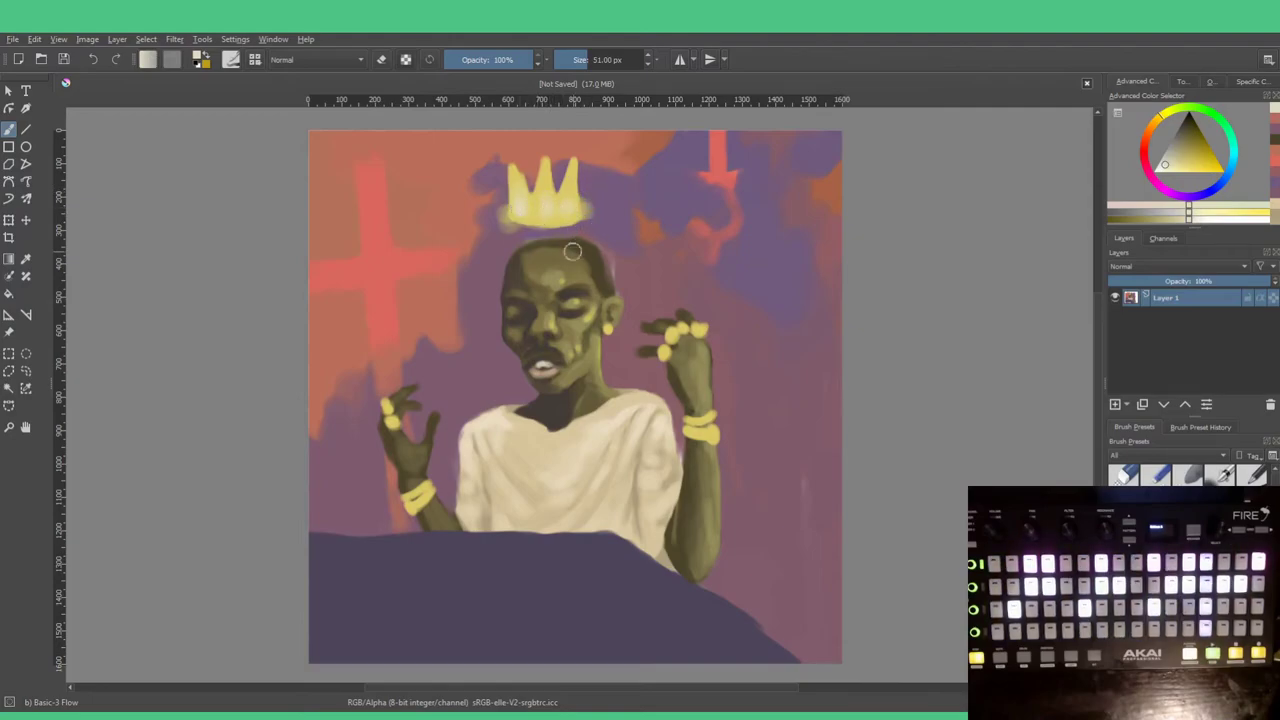
Step: Paint a pale four-pointed sparkle beside the crown on the cross's side, using 10 px and 20 px brushes
key(bracketleft)
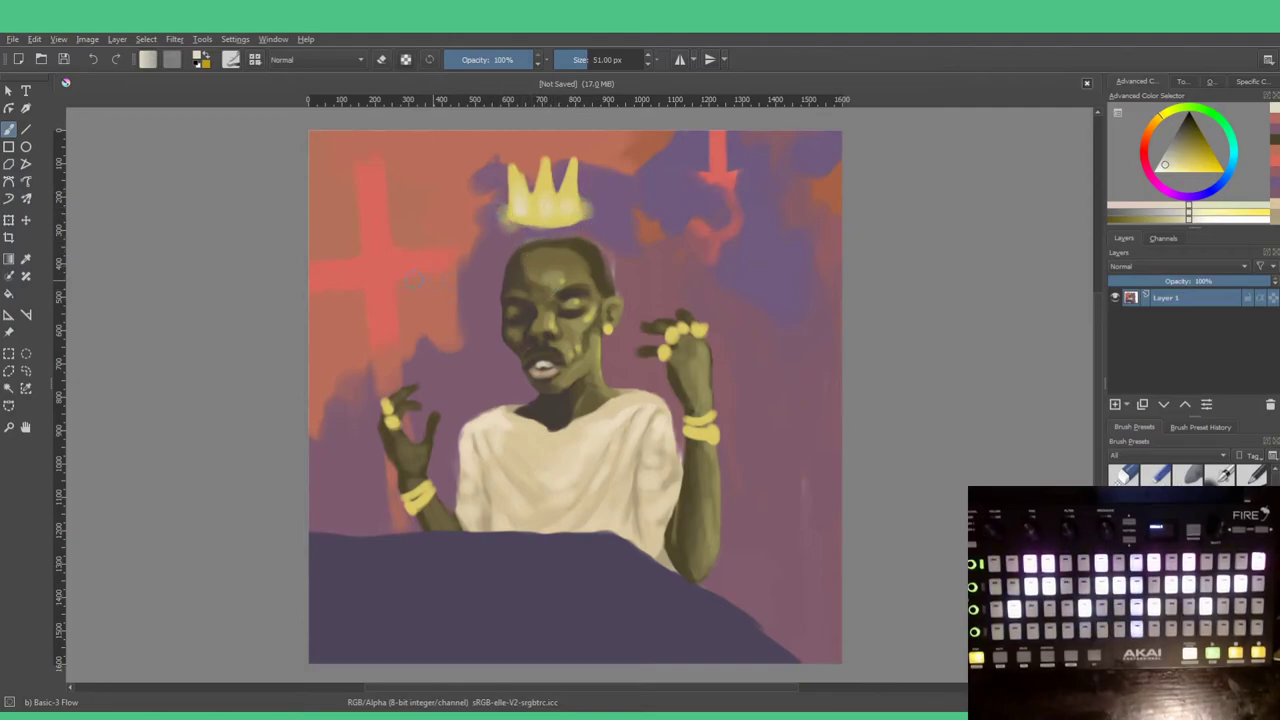
key(bracketleft)
key(bracketleft)
key(bracketleft)
key(bracketleft)
key(bracketleft)
key(bracketleft)
key(bracketleft)
key(bracketleft)
key(bracketleft)
key(bracketleft)
key(bracketleft)
key(bracketleft)
key(bracketleft)
key(bracketleft)
key(bracketleft)
key(bracketleft)
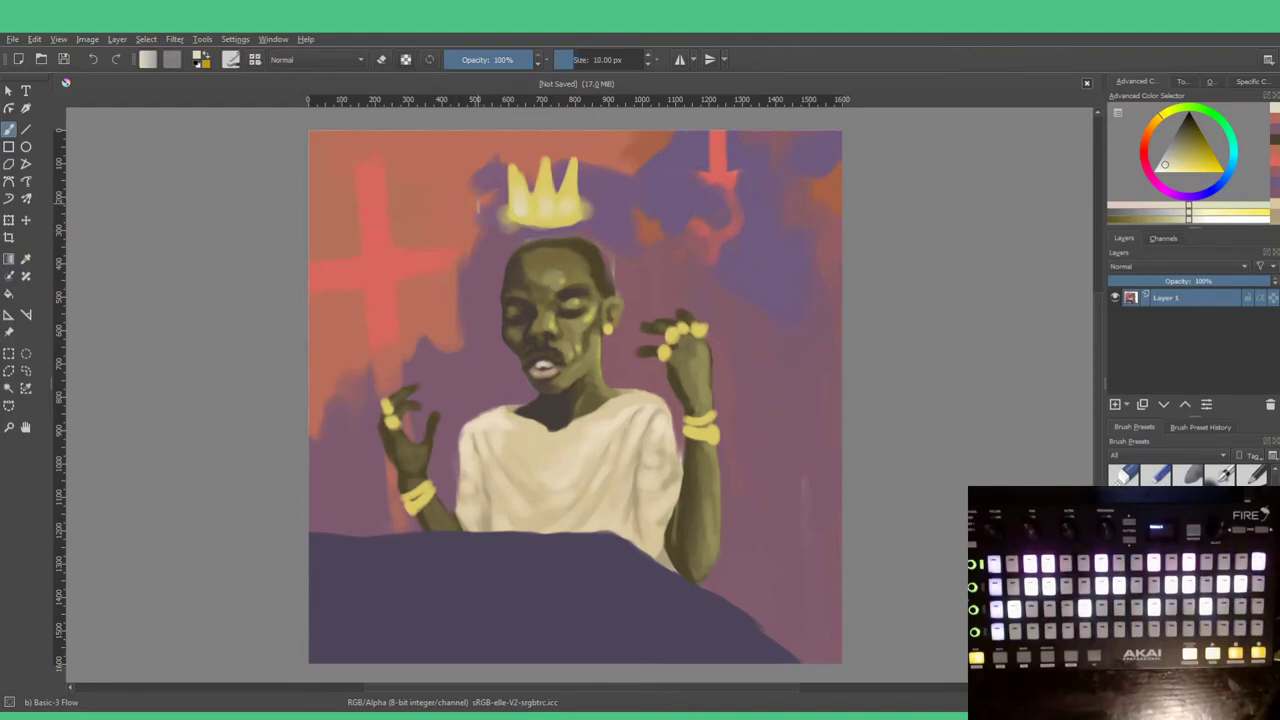
drag(476, 180, 482, 270)
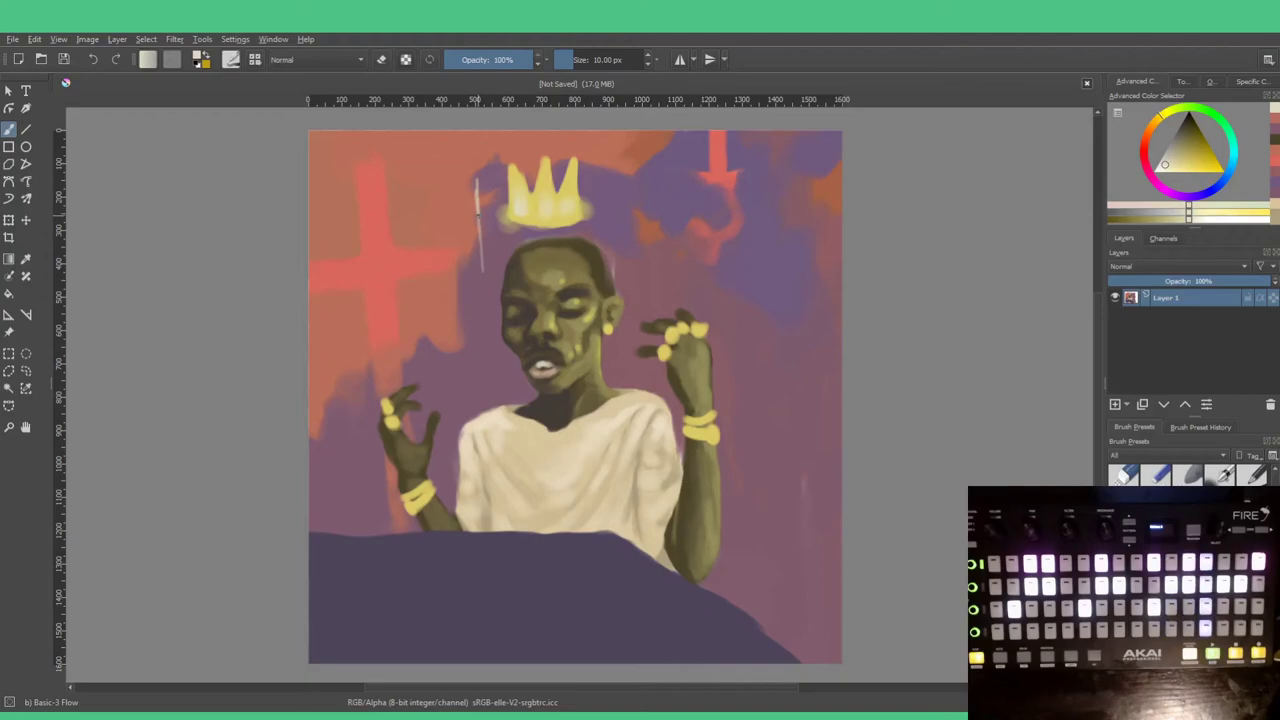
key(bracketright)
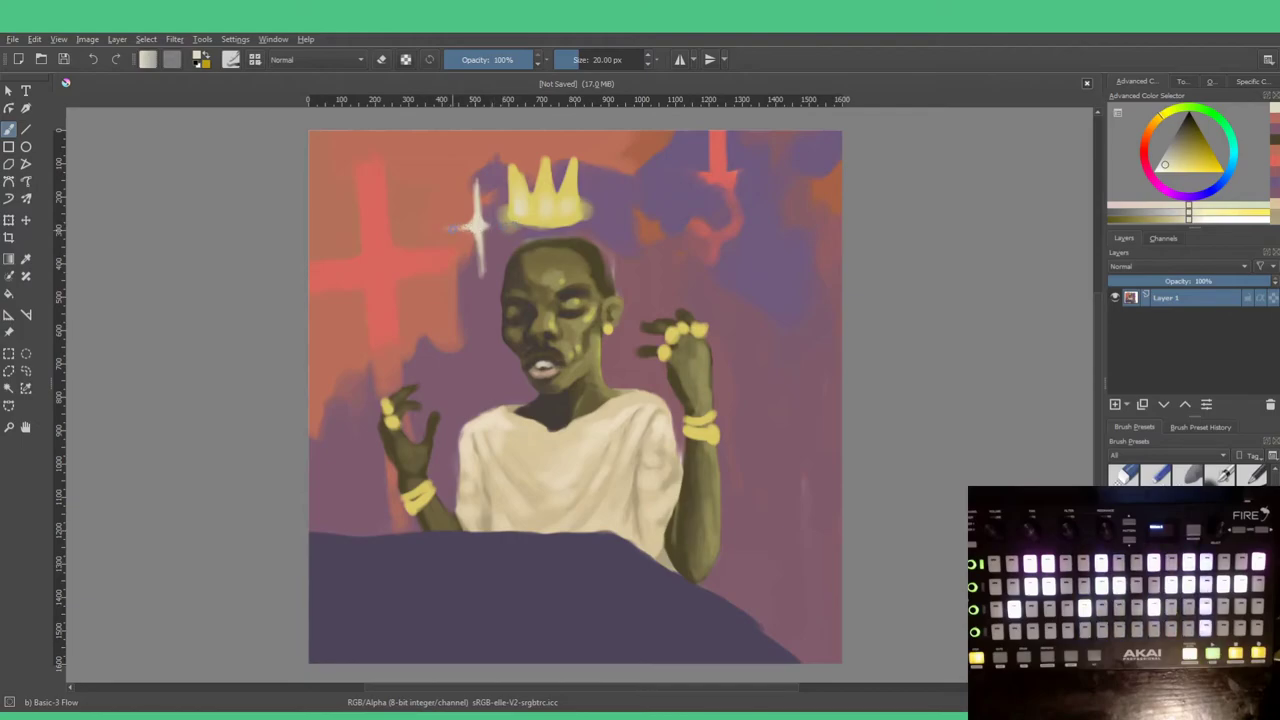
drag(471, 226, 428, 229)
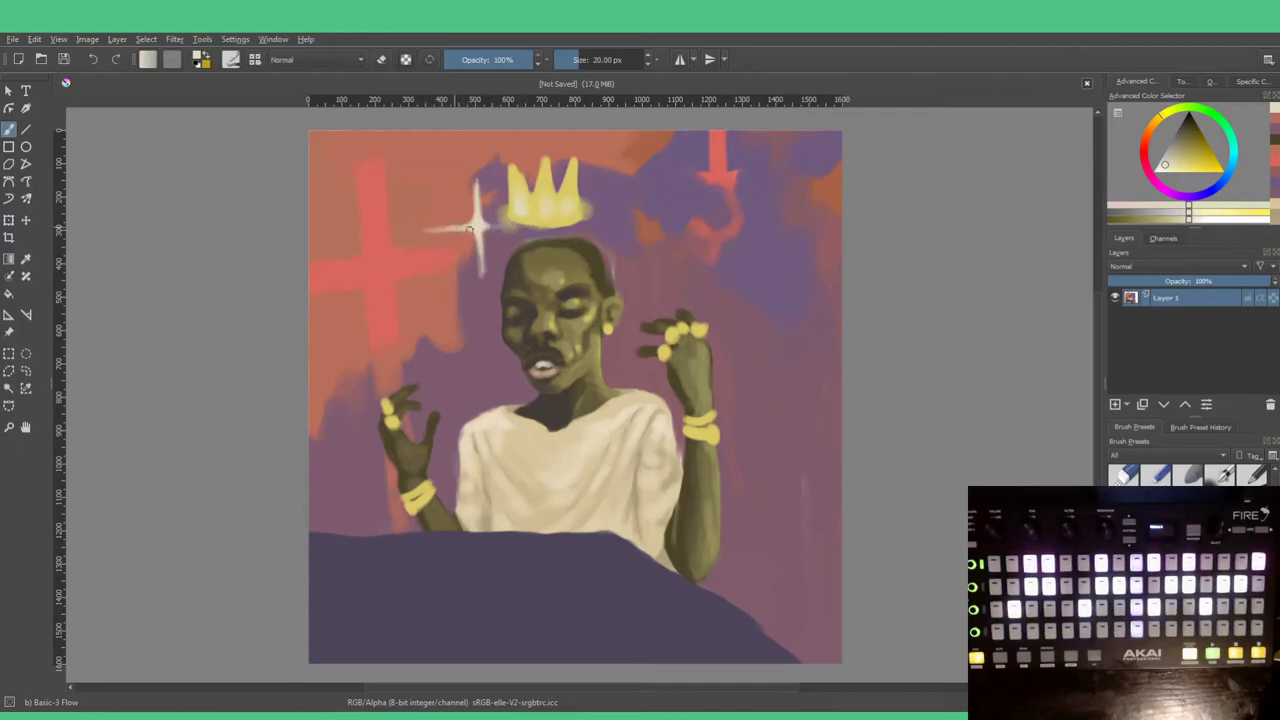
drag(477, 186, 476, 158)
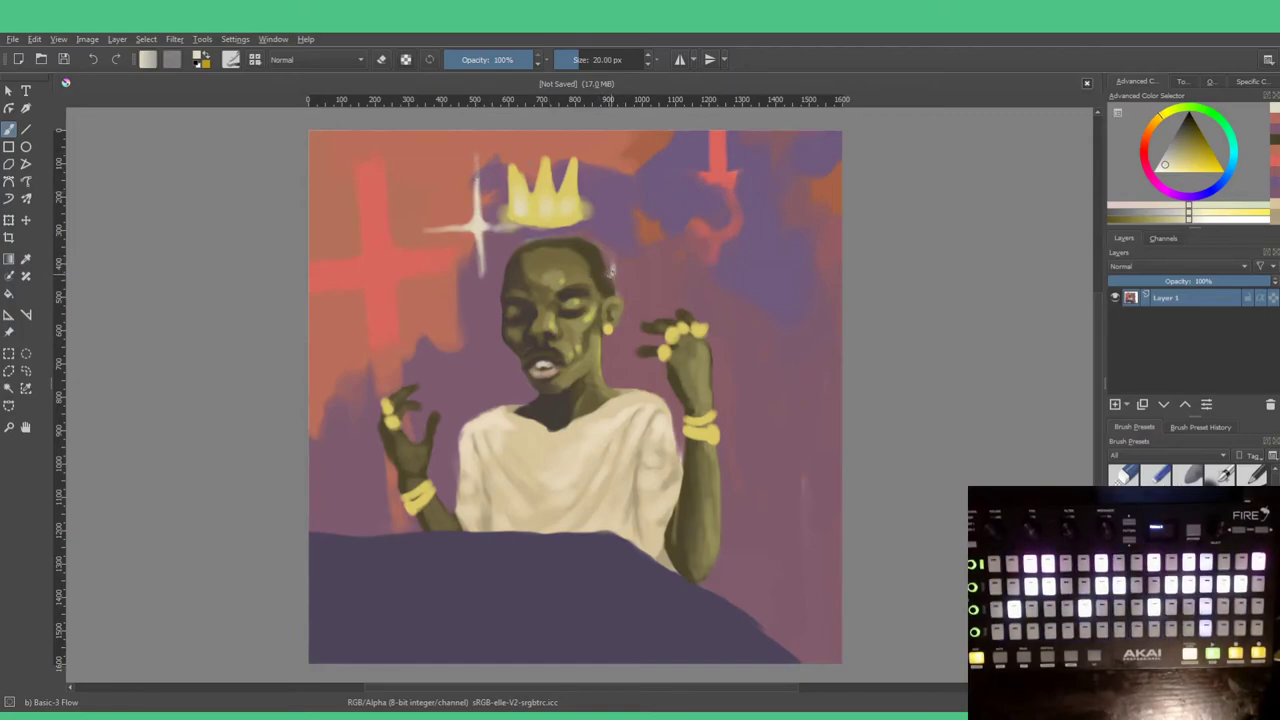
Step: Paint a second pale four-pointed sparkle at the side of the head above the ear with the 20 px brush
mouse_move(610, 272)
mouse_down()
mouse_move(608, 230)
mouse_move(615, 278)
mouse_up()
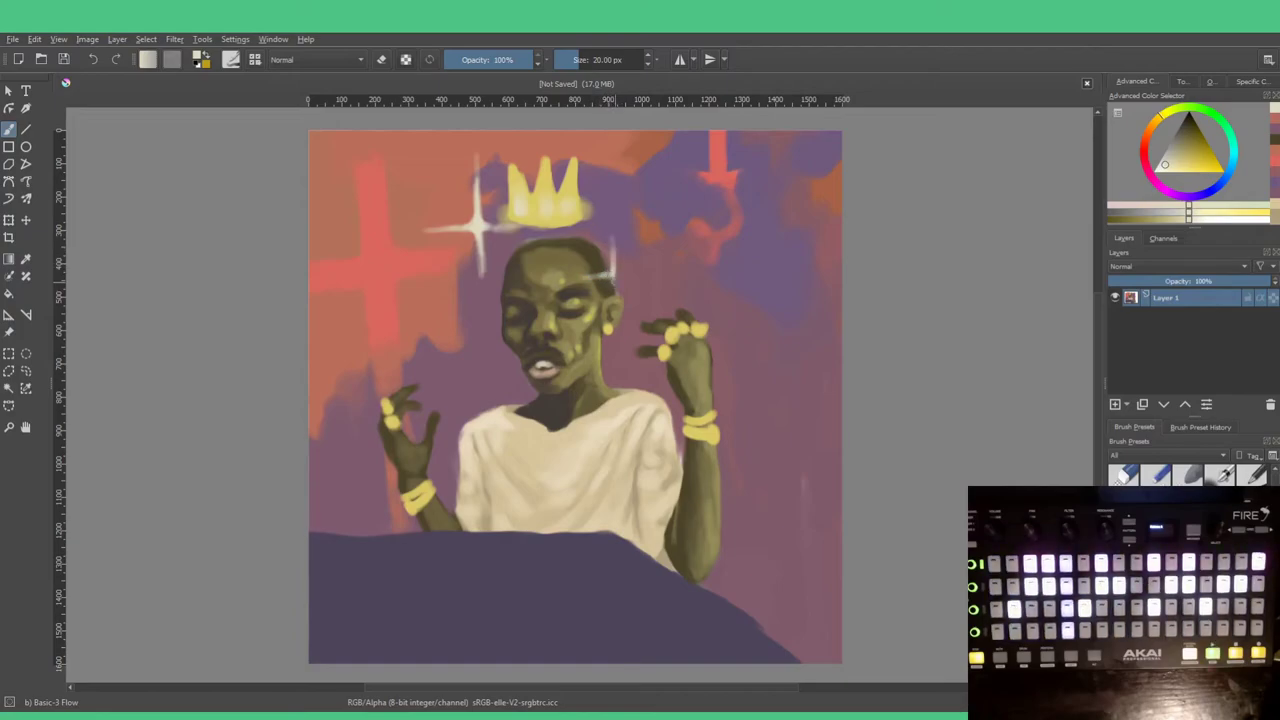
drag(611, 276, 617, 313)
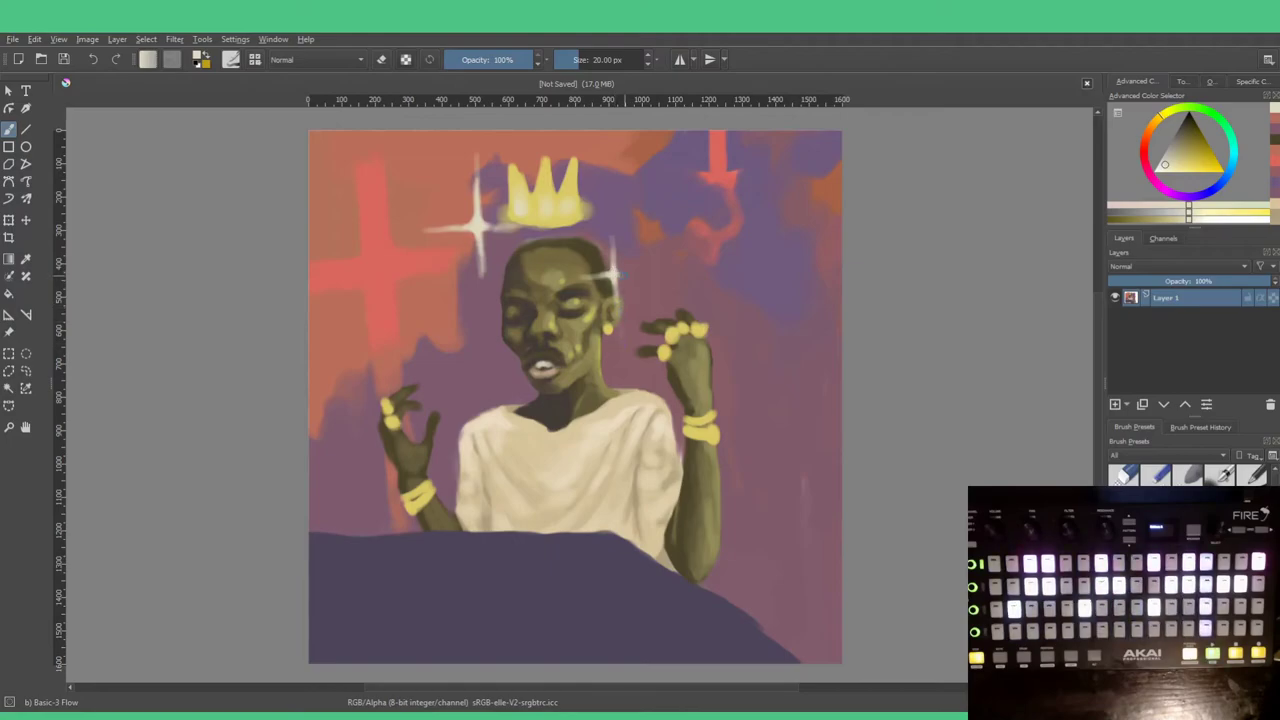
drag(618, 272, 658, 270)
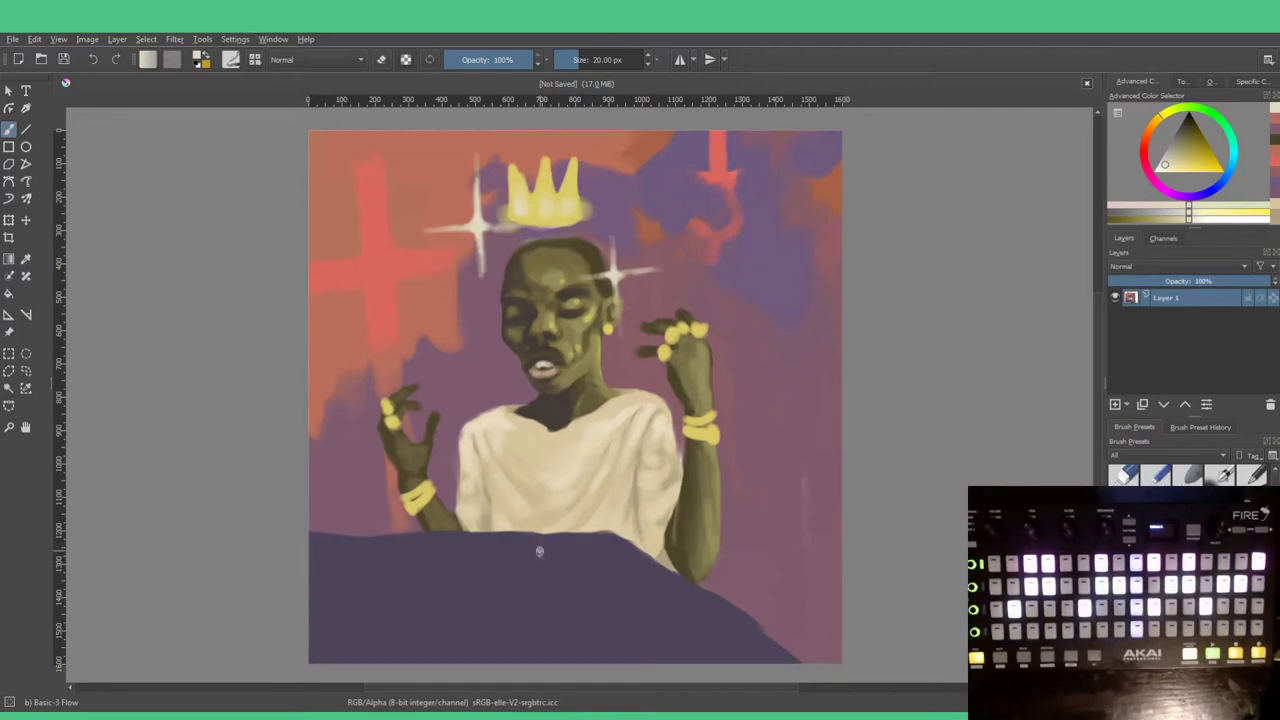
Step: Paint a larger pale sparkle on the table's edge below the shirt, with long tapered rays
mouse_move(538, 555)
mouse_down()
mouse_move(592, 554)
mouse_move(500, 564)
mouse_move(540, 557)
mouse_move(534, 530)
mouse_move(546, 605)
mouse_move(536, 570)
mouse_up()
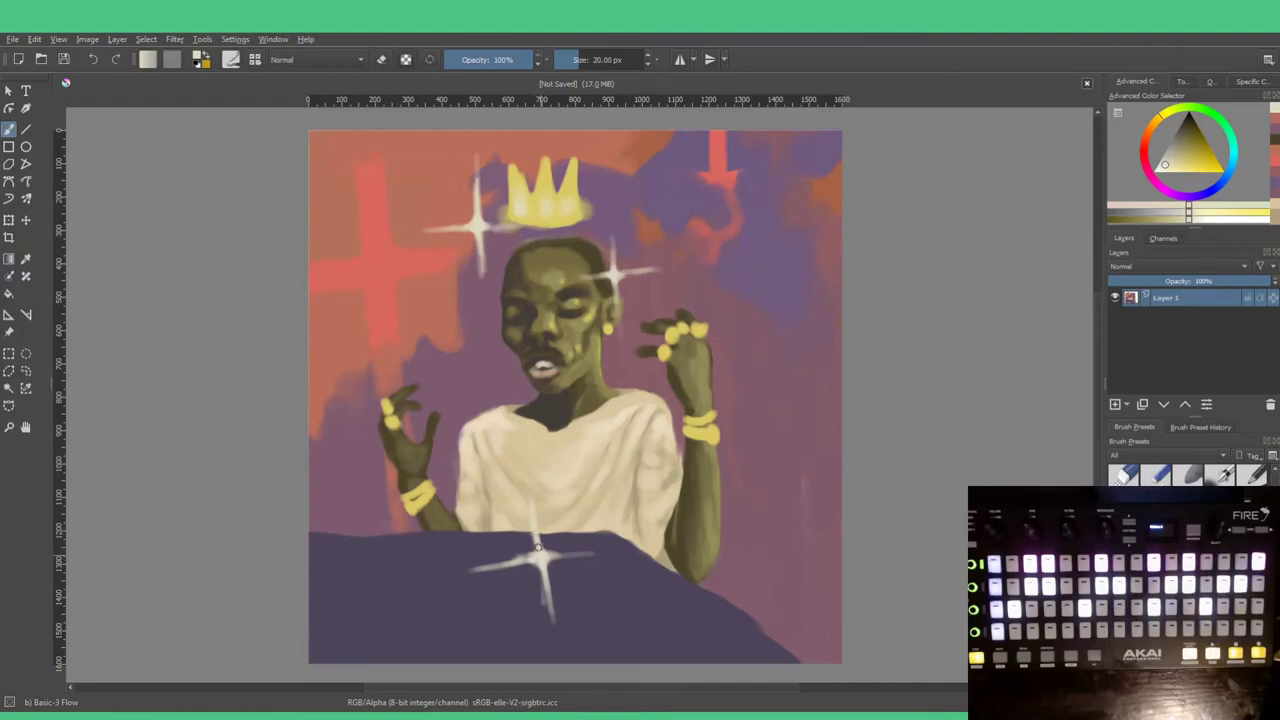
drag(543, 572, 560, 643)
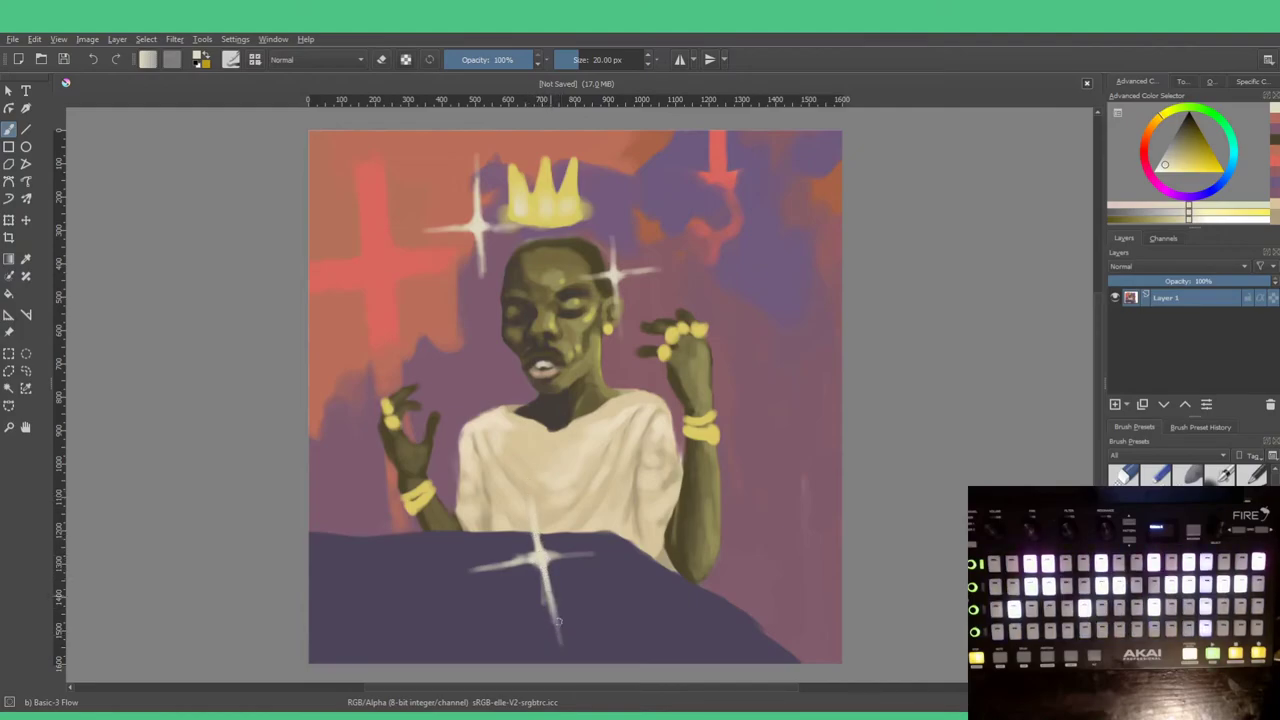
drag(576, 556, 602, 549)
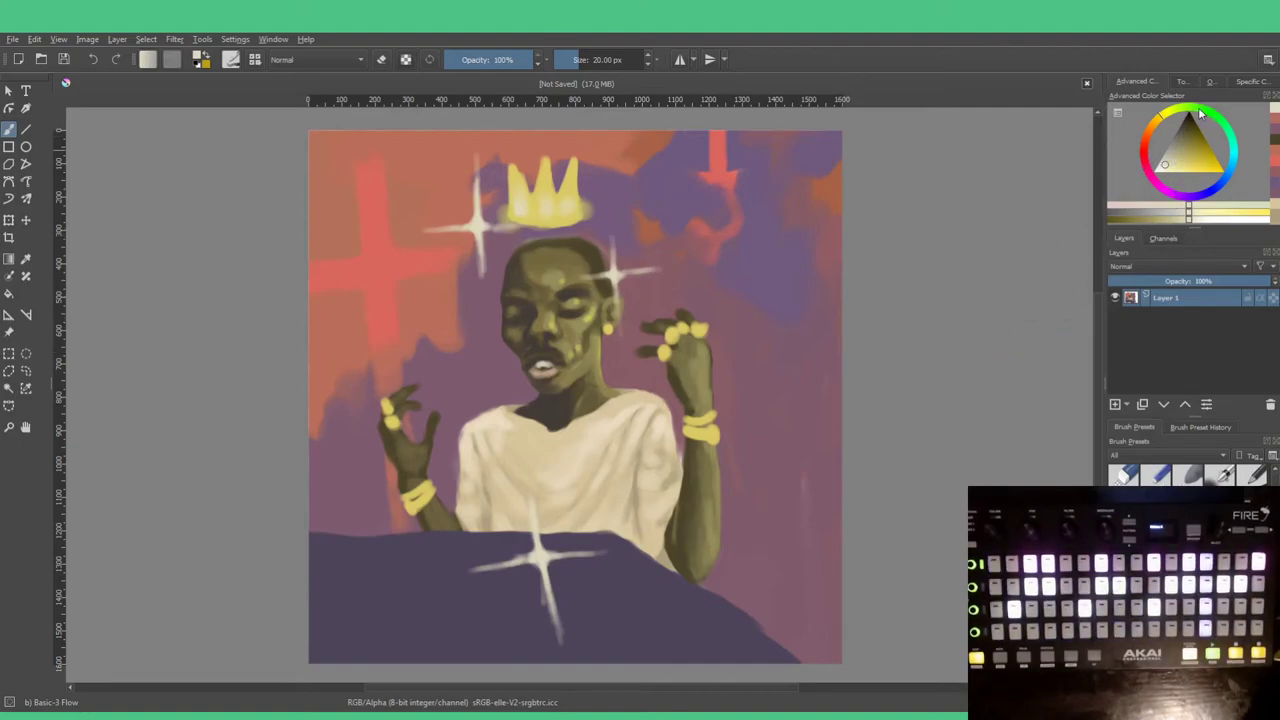
Step: Paint a pale lavender snake body winding from beside the braceleted wrist down across the table with a 63 px brush
click(1201, 197)
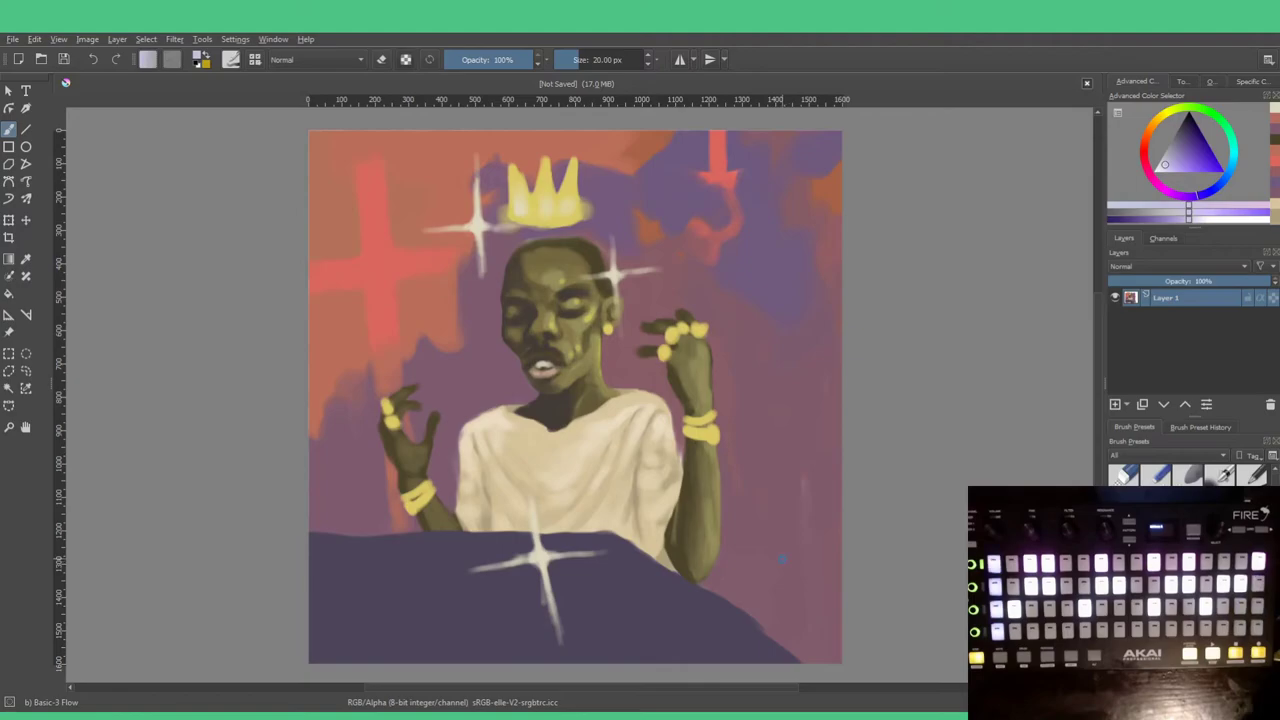
key(bracketright)
key(bracketright)
key(bracketright)
key(bracketright)
key(bracketright)
key(bracketright)
key(bracketright)
key(bracketright)
key(bracketright)
key(bracketright)
key(bracketright)
key(bracketright)
key(bracketright)
key(bracketright)
key(bracketright)
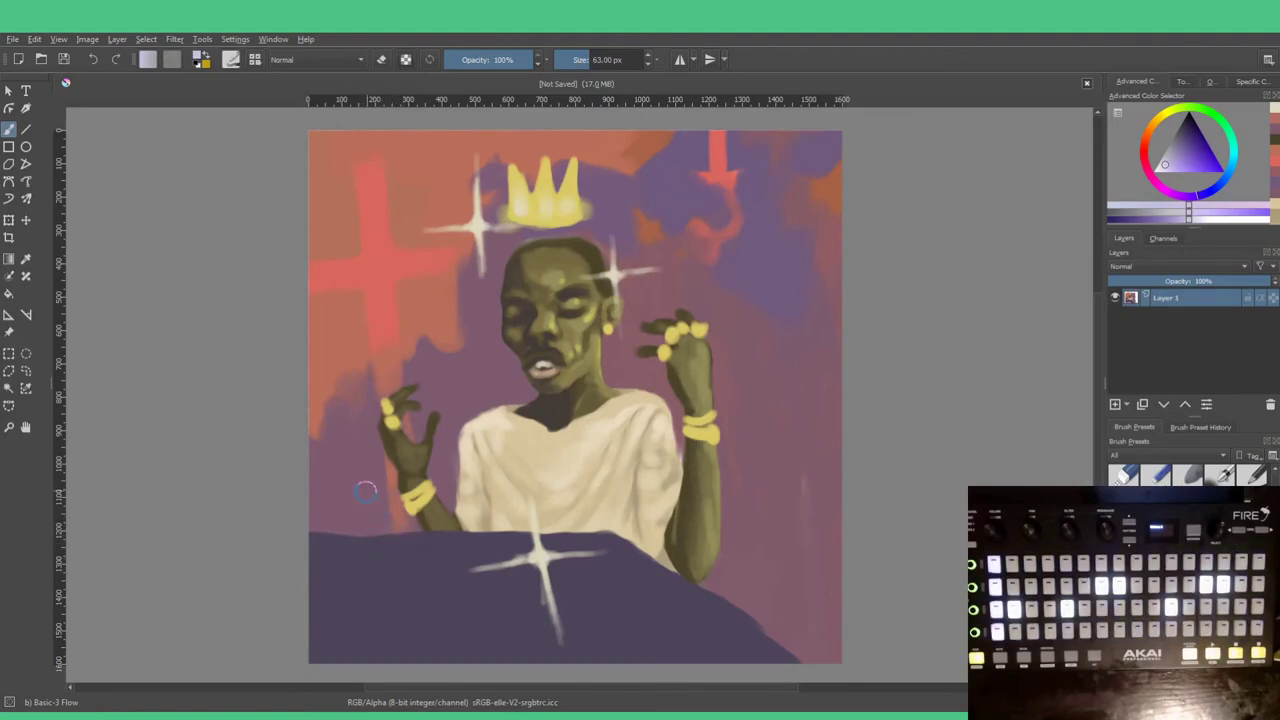
mouse_move(332, 510)
mouse_down()
mouse_move(367, 474)
mouse_move(350, 493)
mouse_move(374, 487)
mouse_move(348, 498)
mouse_move(364, 484)
mouse_move(384, 504)
mouse_move(367, 476)
mouse_move(383, 500)
mouse_move(357, 486)
mouse_move(389, 504)
mouse_move(382, 599)
mouse_move(392, 563)
mouse_move(370, 609)
mouse_move(382, 569)
mouse_move(380, 610)
mouse_move(375, 586)
mouse_move(394, 584)
mouse_move(384, 639)
mouse_move(372, 615)
mouse_move(421, 646)
mouse_move(369, 616)
mouse_move(445, 639)
mouse_move(398, 643)
mouse_move(458, 623)
mouse_move(417, 651)
mouse_move(539, 573)
mouse_move(468, 619)
mouse_move(547, 580)
mouse_move(489, 595)
mouse_move(569, 593)
mouse_move(509, 584)
mouse_move(602, 597)
mouse_move(522, 584)
mouse_move(588, 587)
mouse_move(527, 589)
mouse_move(594, 592)
mouse_move(656, 655)
mouse_up()
mouse_move(600, 591)
mouse_down()
mouse_move(663, 651)
mouse_move(728, 622)
mouse_move(686, 644)
mouse_move(723, 617)
mouse_move(699, 643)
mouse_move(745, 600)
mouse_up()
Step: Extend the lavender snake into a thin tapering tail curving upward past the elbow, using a 30 px brush
key([)
key([)
key([)
key([)
key([)
key([)
key([)
key(bracketleft)
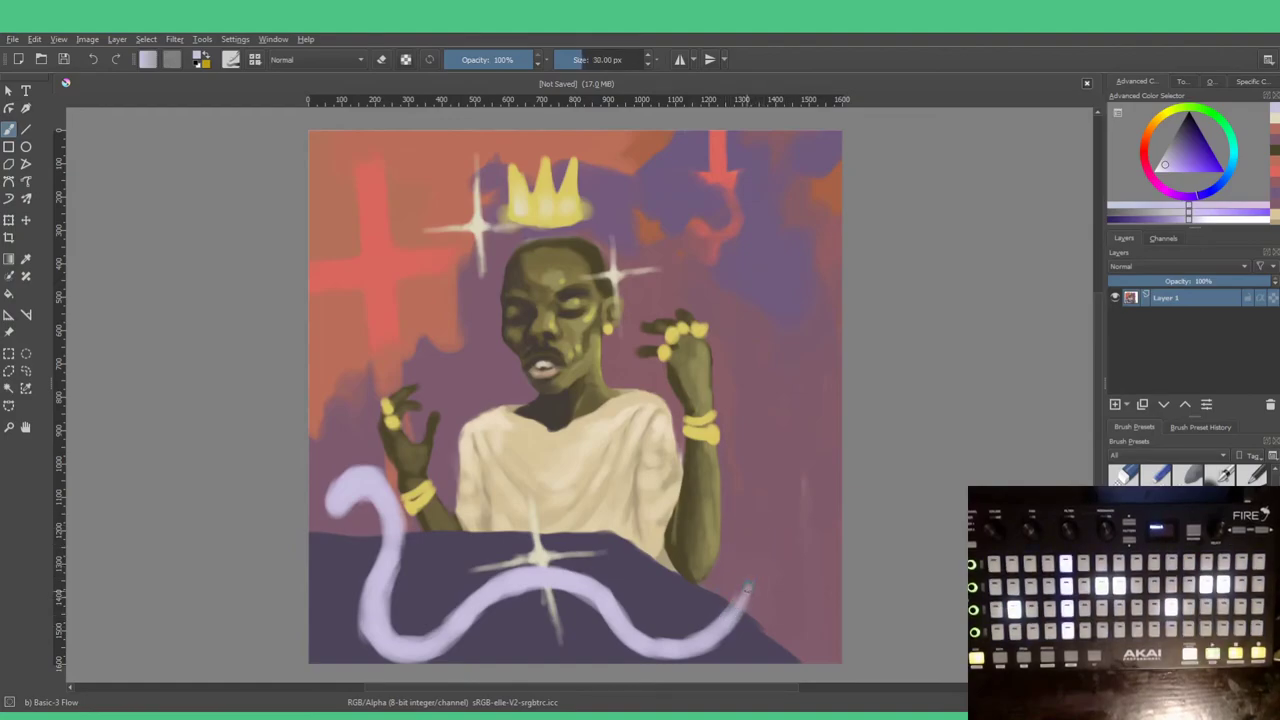
mouse_move(728, 618)
mouse_down()
mouse_move(770, 543)
mouse_move(777, 482)
mouse_up()
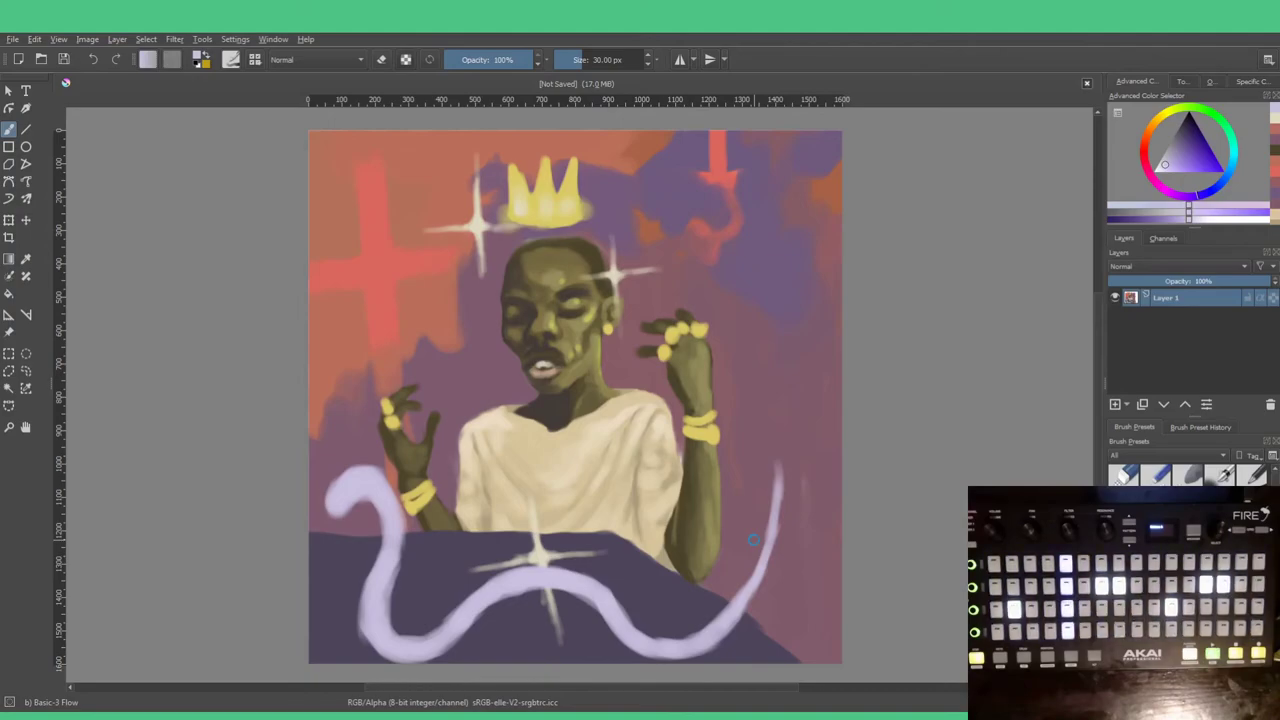
Step: Even out the snake's body with its sampled lavender using a 38 px brush
ctrl+click(478, 590)
key(])
key(bracketright)
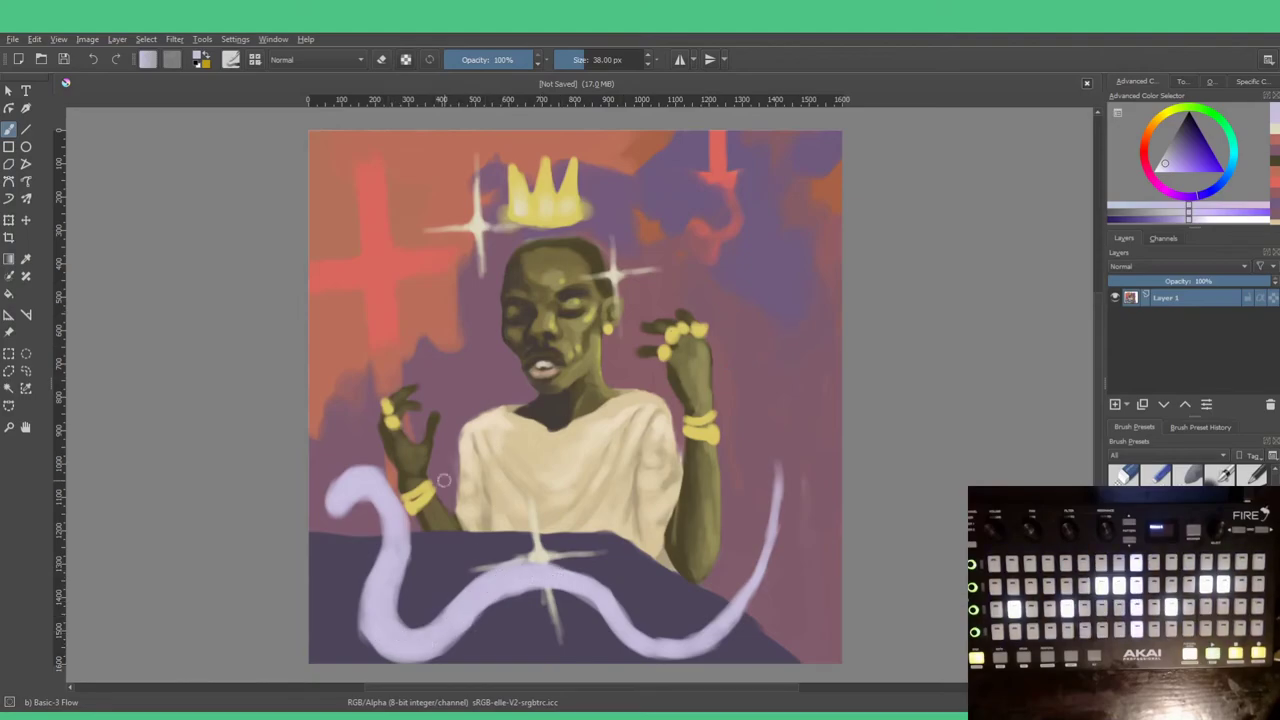
Step: Paint a small coral eye on the snake's head with a 16 px brush
click(1146, 149)
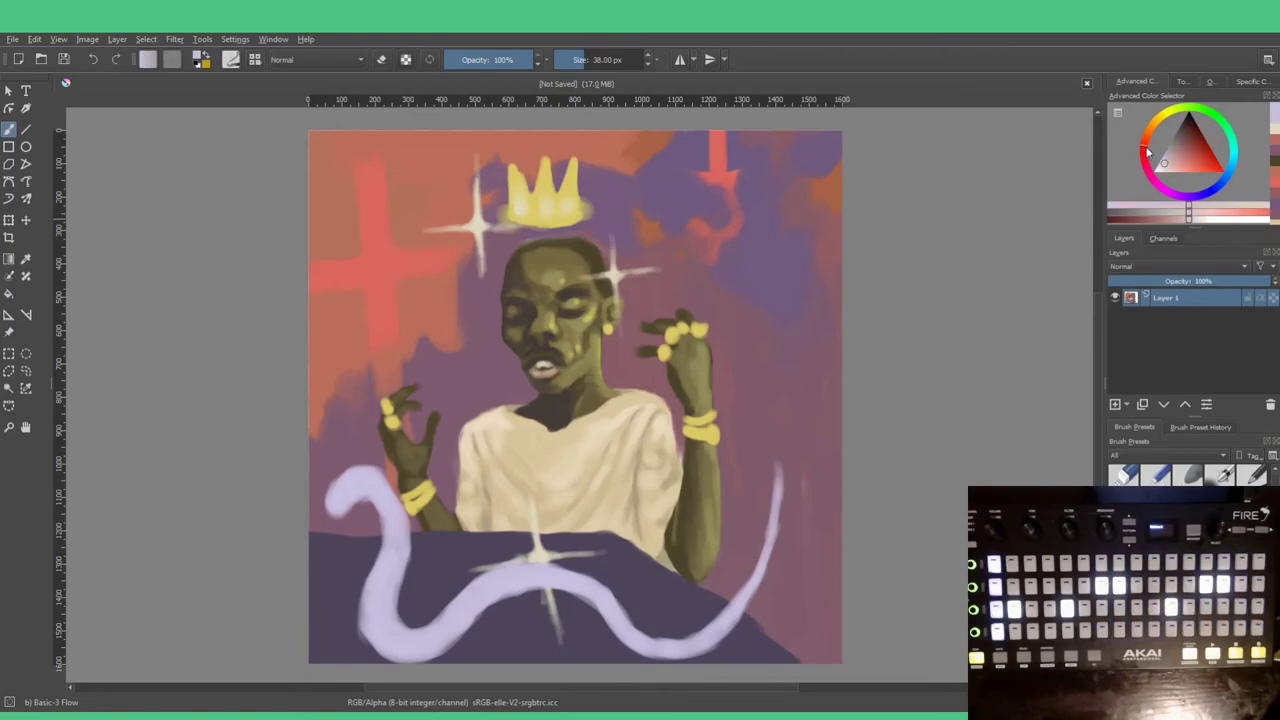
ctrl+click(748, 200)
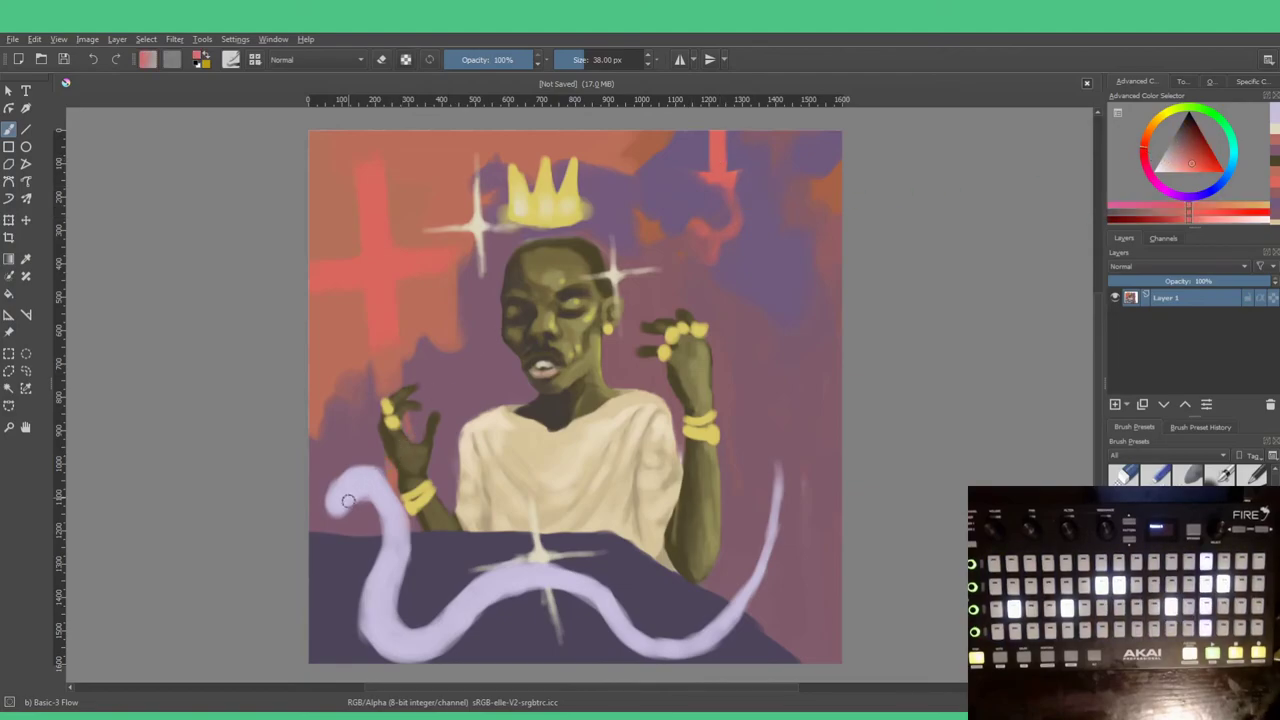
key(])
key(ctrl+plus)
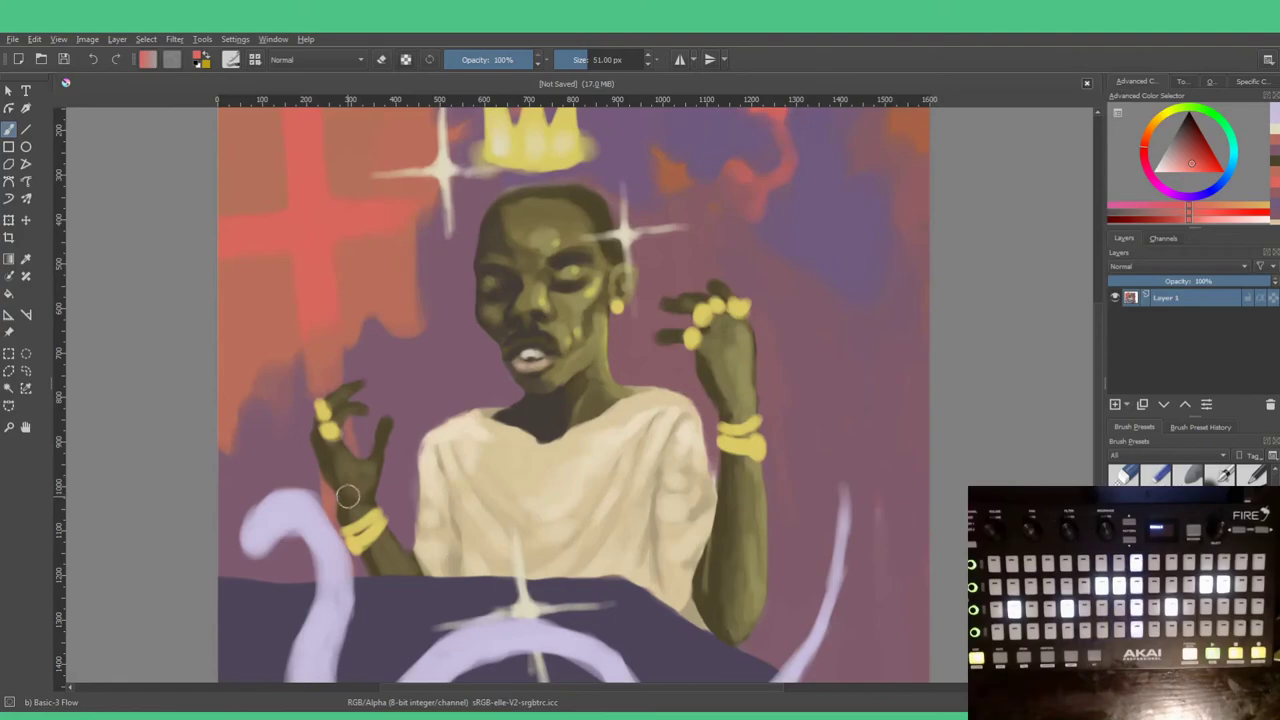
key(minus)
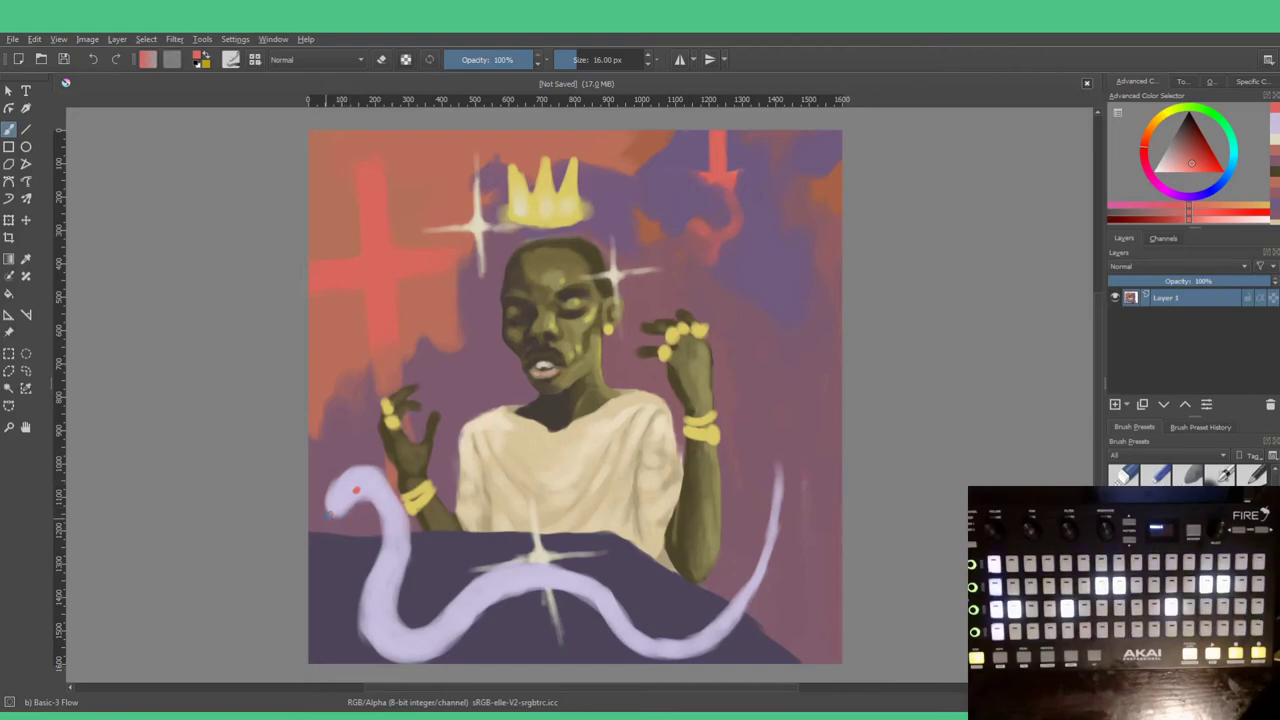
Step: Paint a coral tongue and a dark purple mouth line on the snake, tidying the line with lavender at 16 px
drag(334, 515, 318, 528)
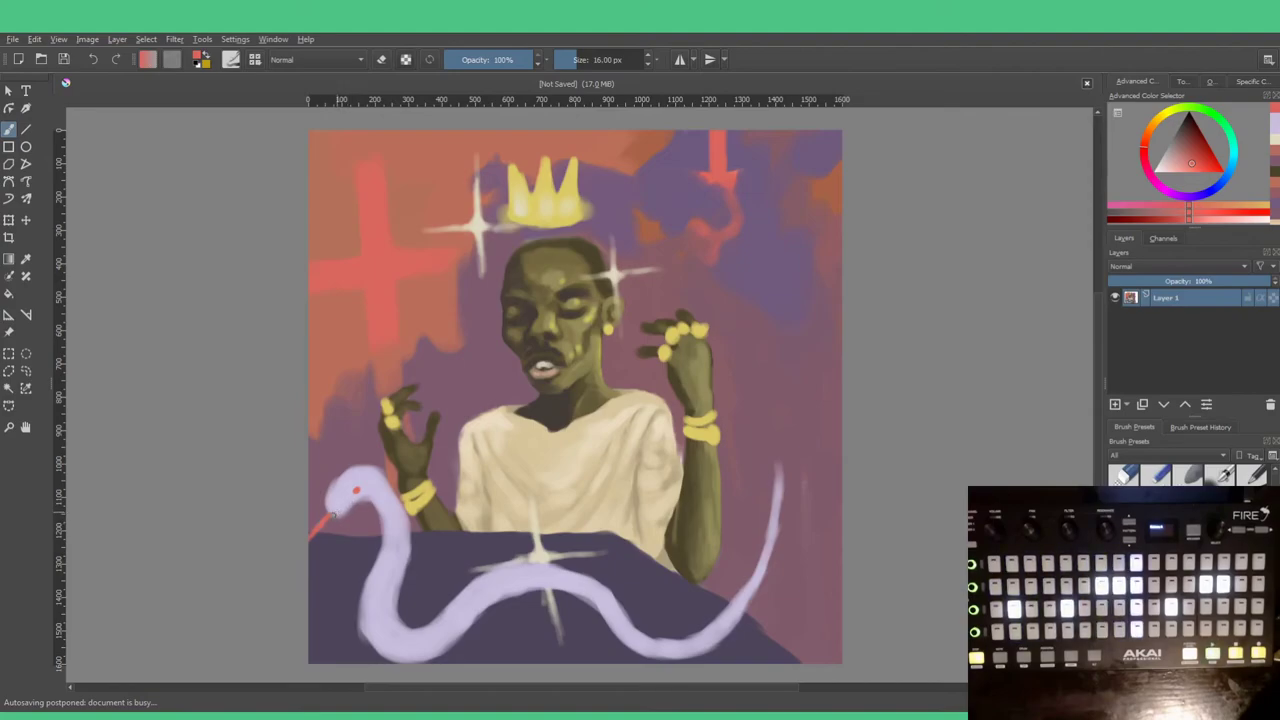
ctrl+click(322, 470)
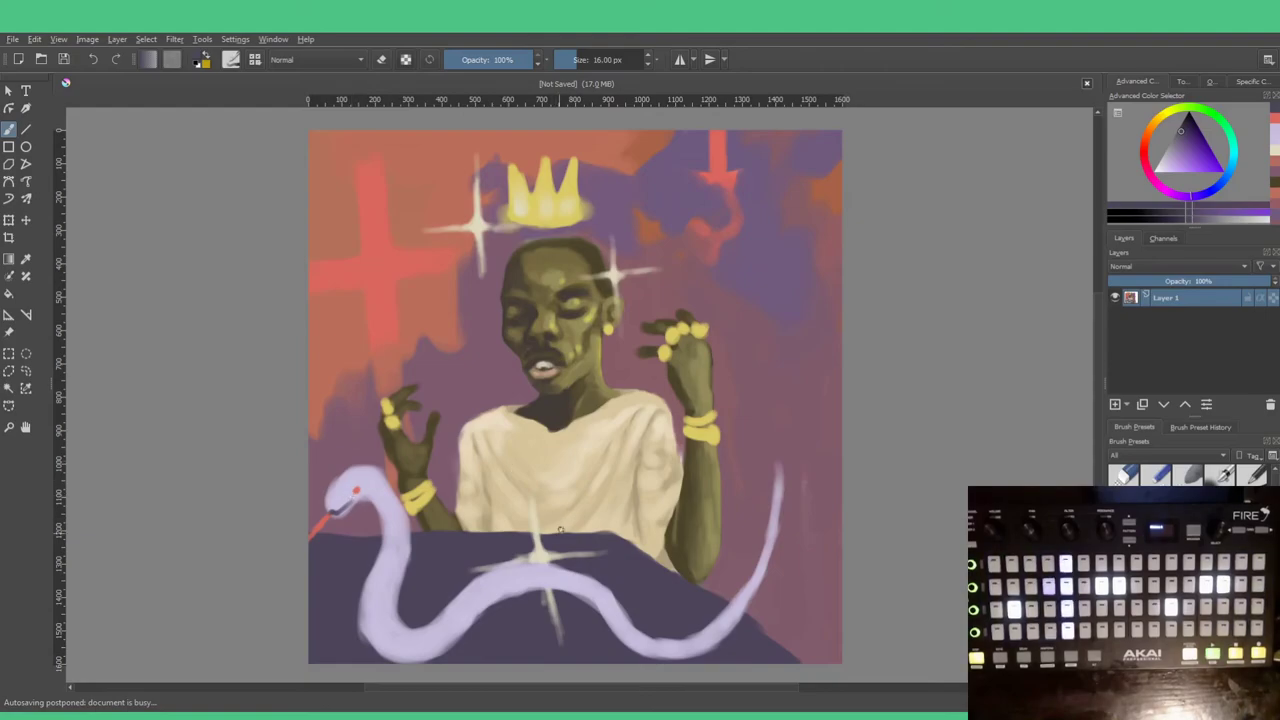
ctrl+click(335, 495)
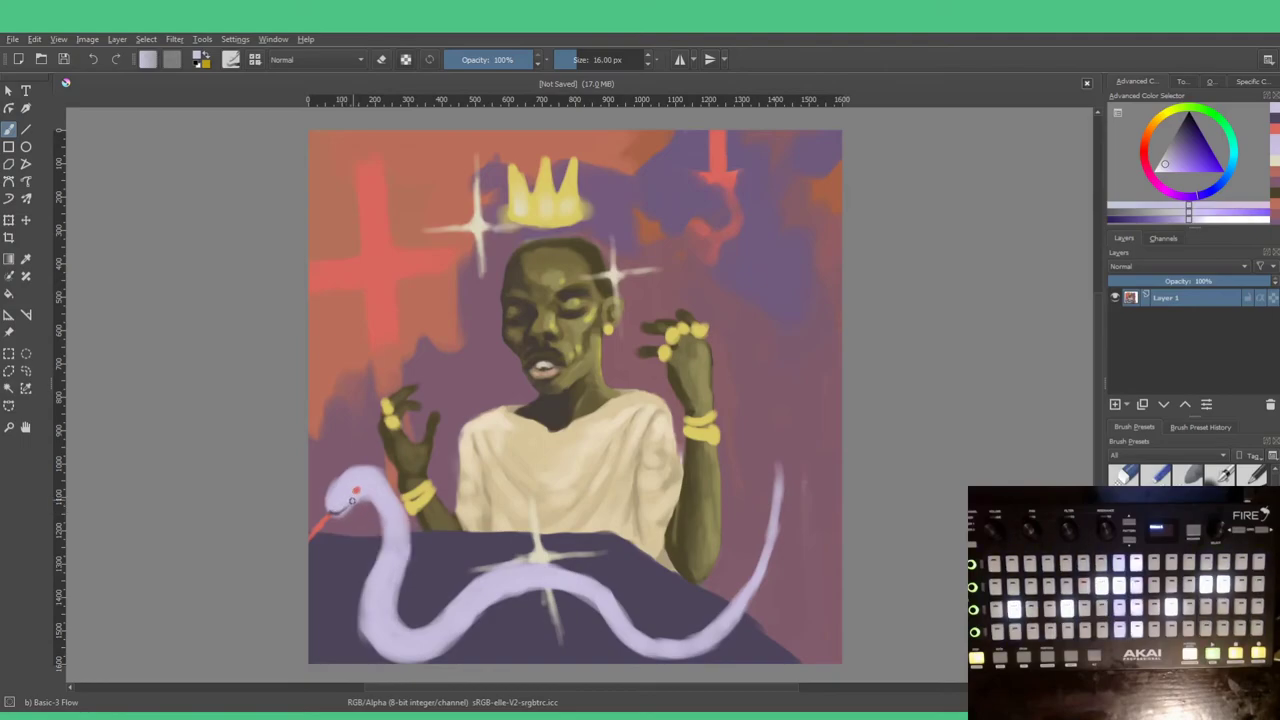
Step: Shade the underside of the snake's neck with sampled purple and lavender tones using a 41 px brush
ctrl+click(337, 513)
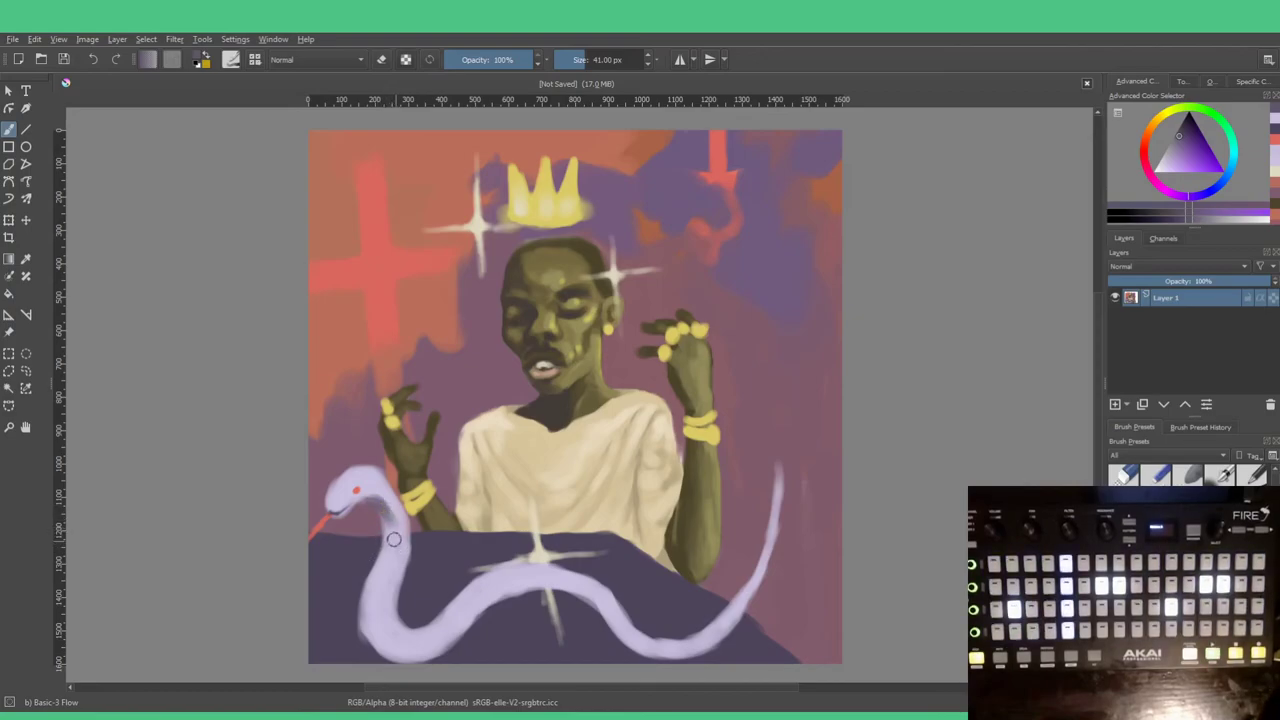
ctrl+click(398, 542)
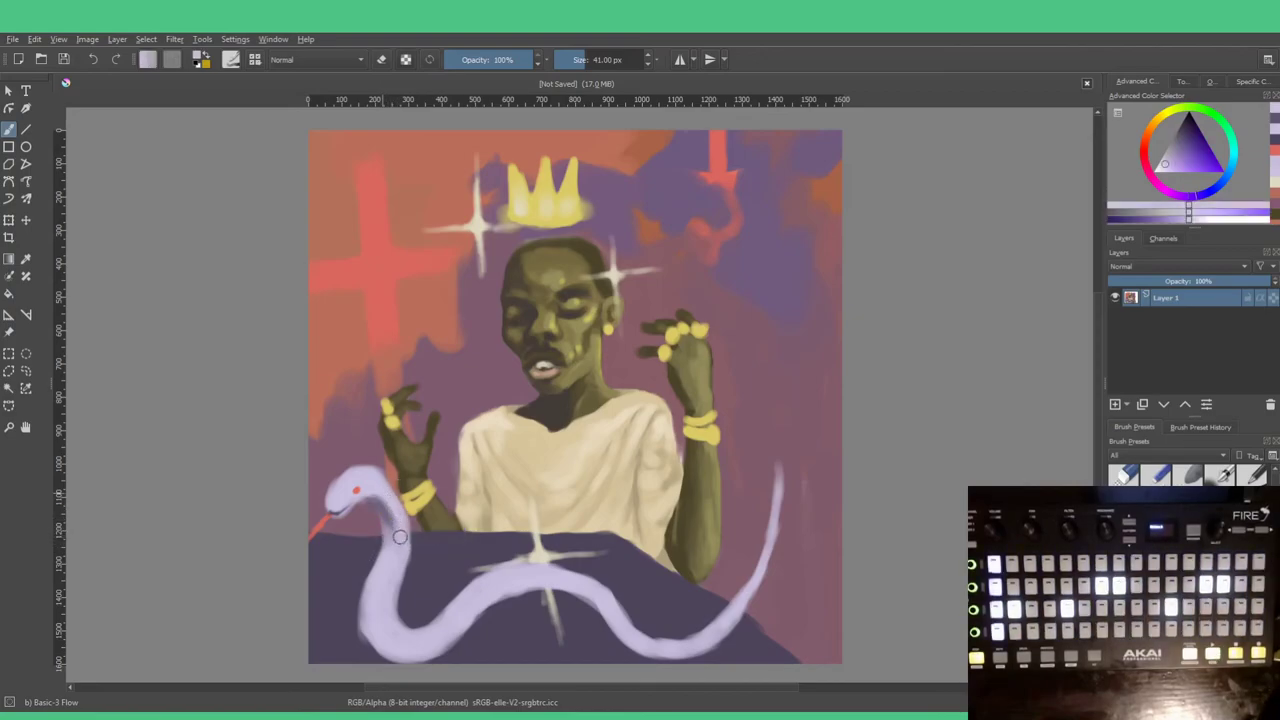
ctrl+click(388, 525)
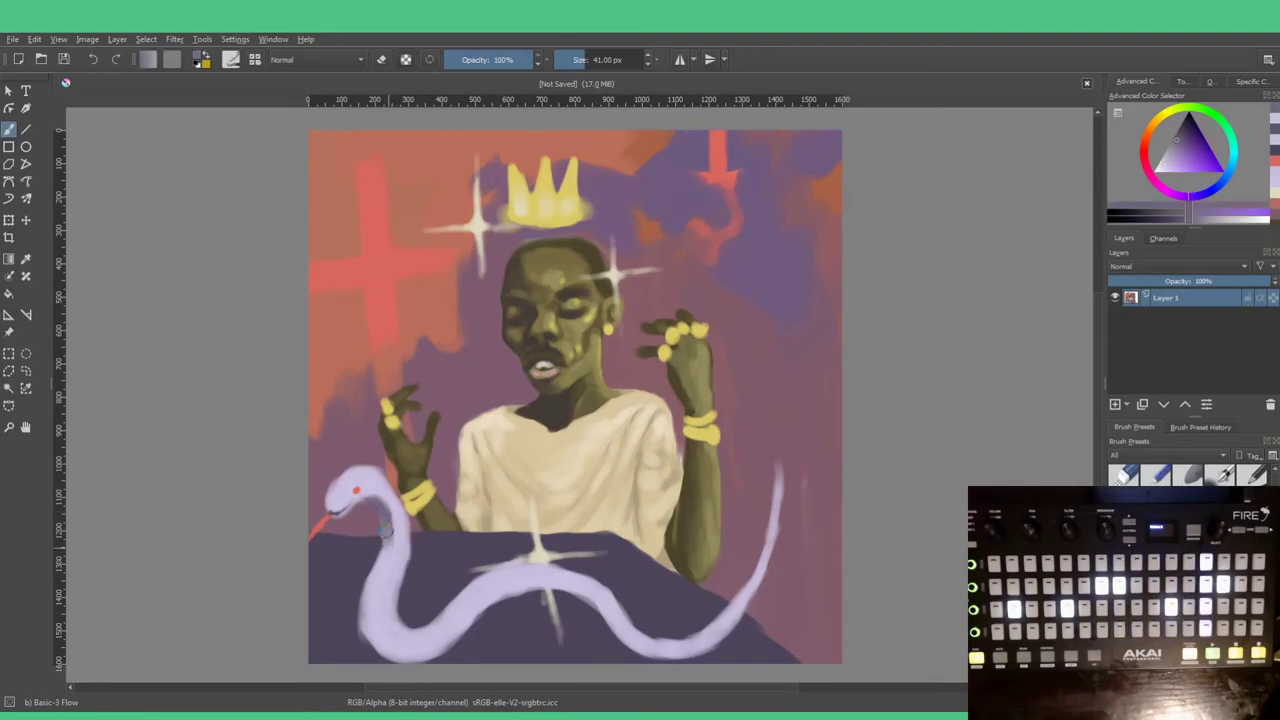
ctrl+click(402, 531)
ctrl+click(392, 523)
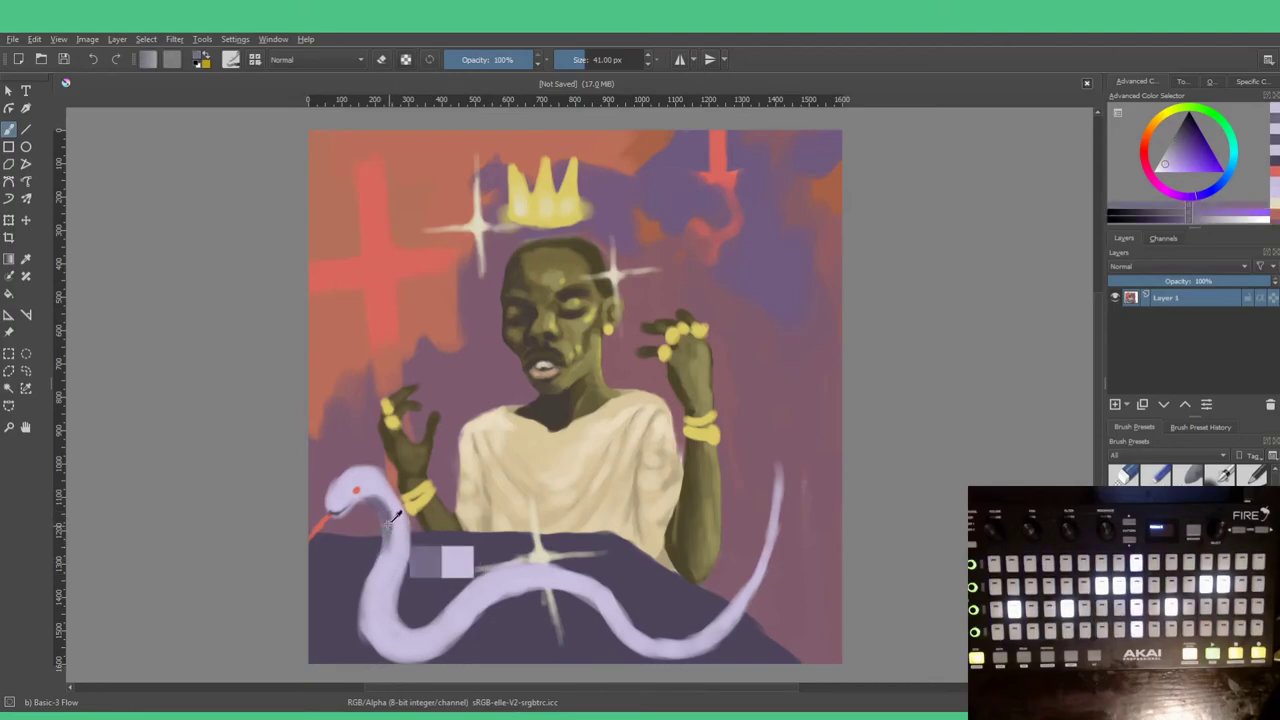
ctrl+click(399, 538)
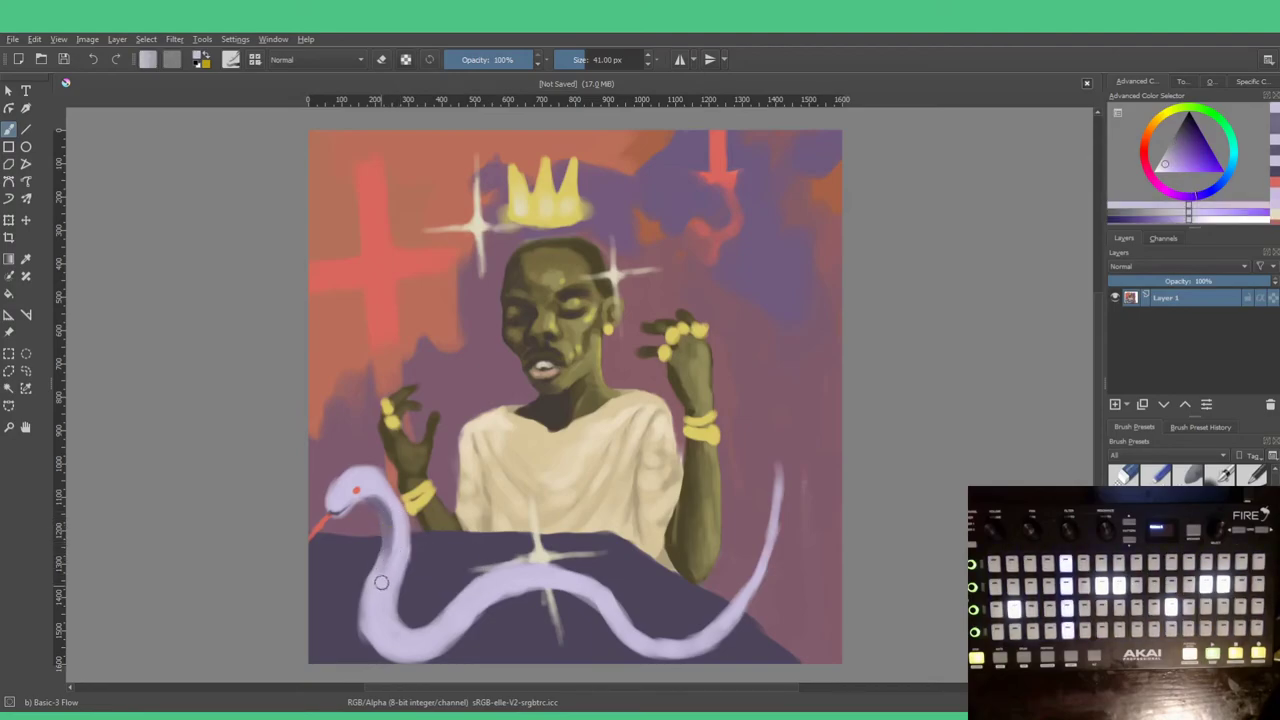
Step: Continue the muted purple shading down the snake's first body curve, blending it into the lavender at 41 px
ctrl+click(388, 548)
mouse_move(383, 558)
mouse_down()
mouse_move(375, 580)
mouse_move(380, 569)
mouse_up()
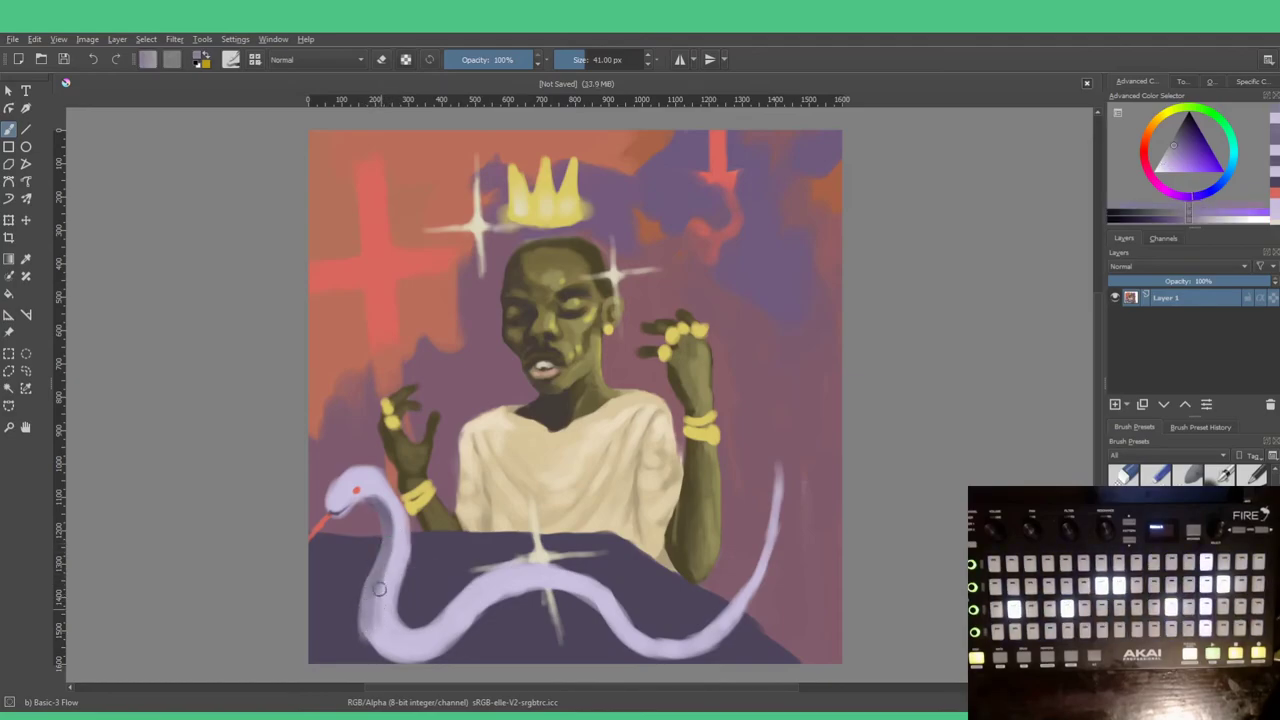
ctrl+click(385, 640)
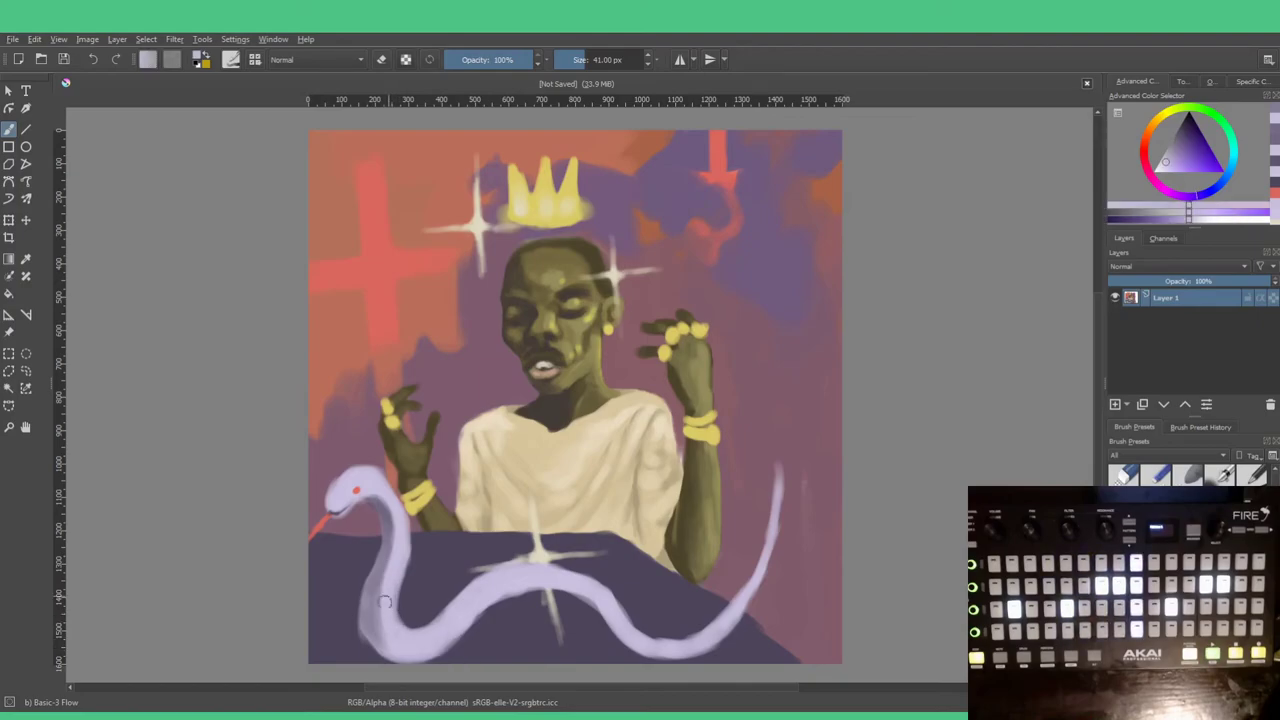
ctrl+click(386, 636)
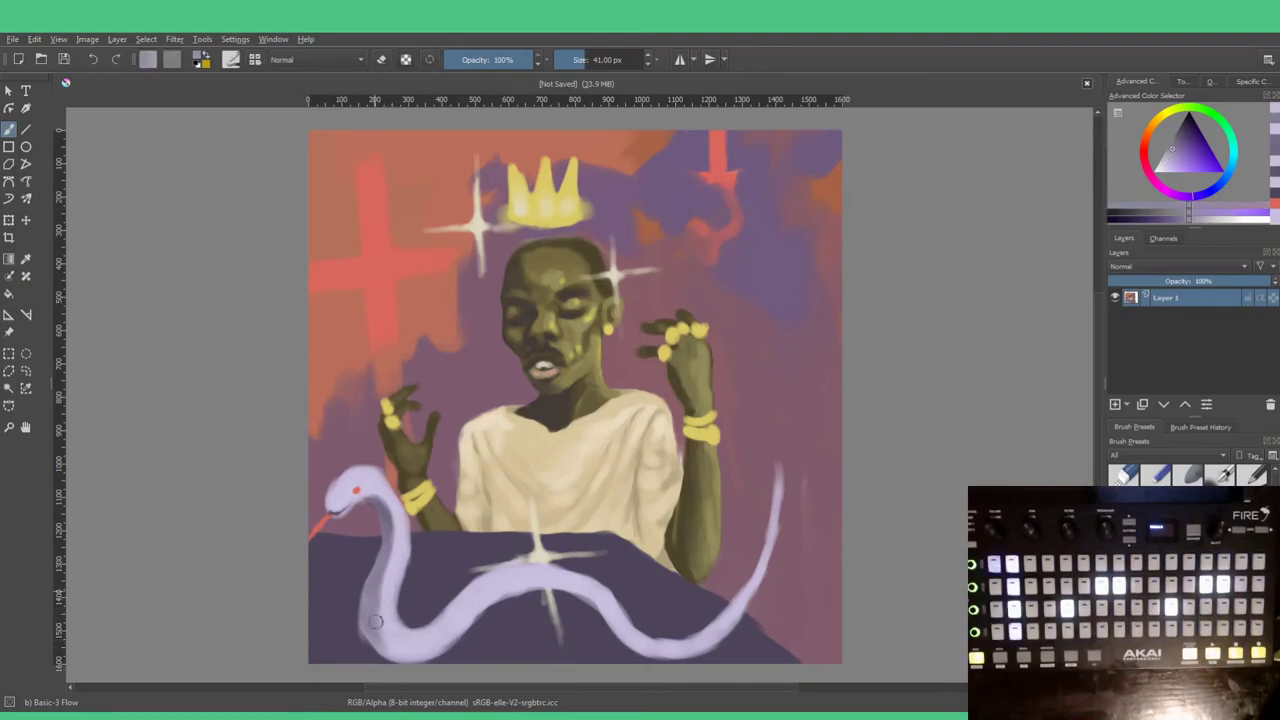
ctrl+click(421, 651)
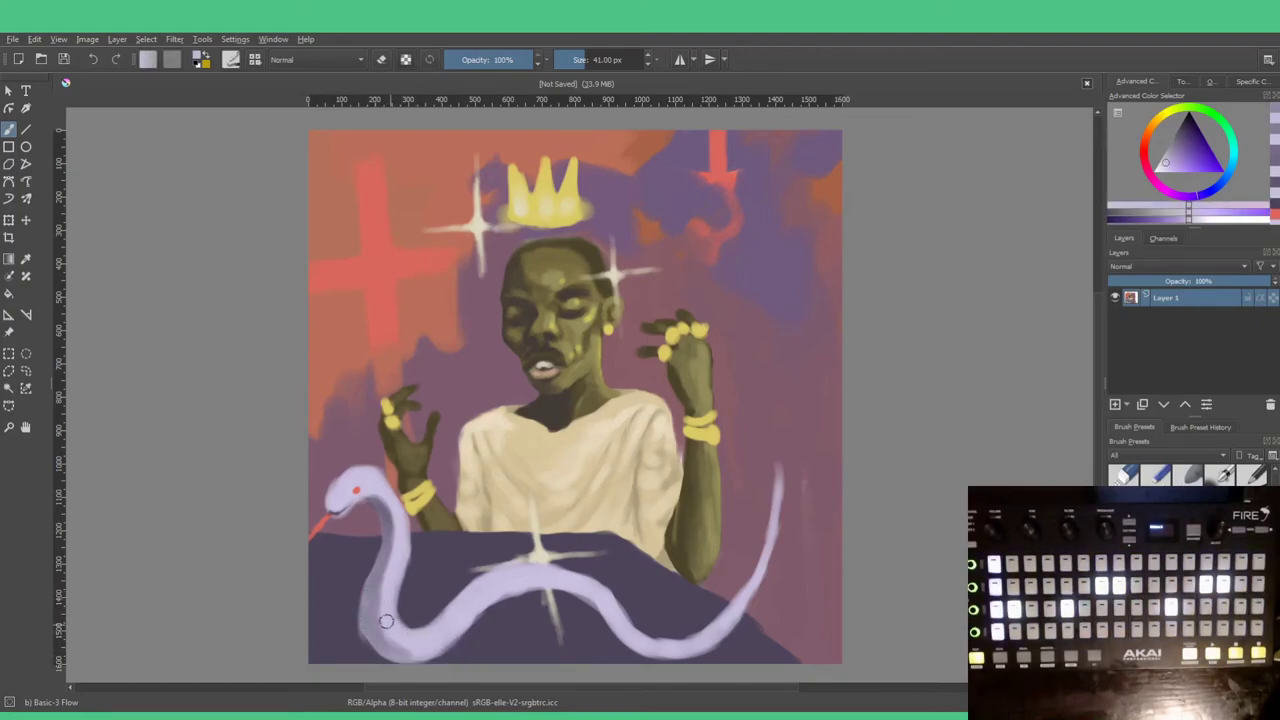
ctrl+click(396, 628)
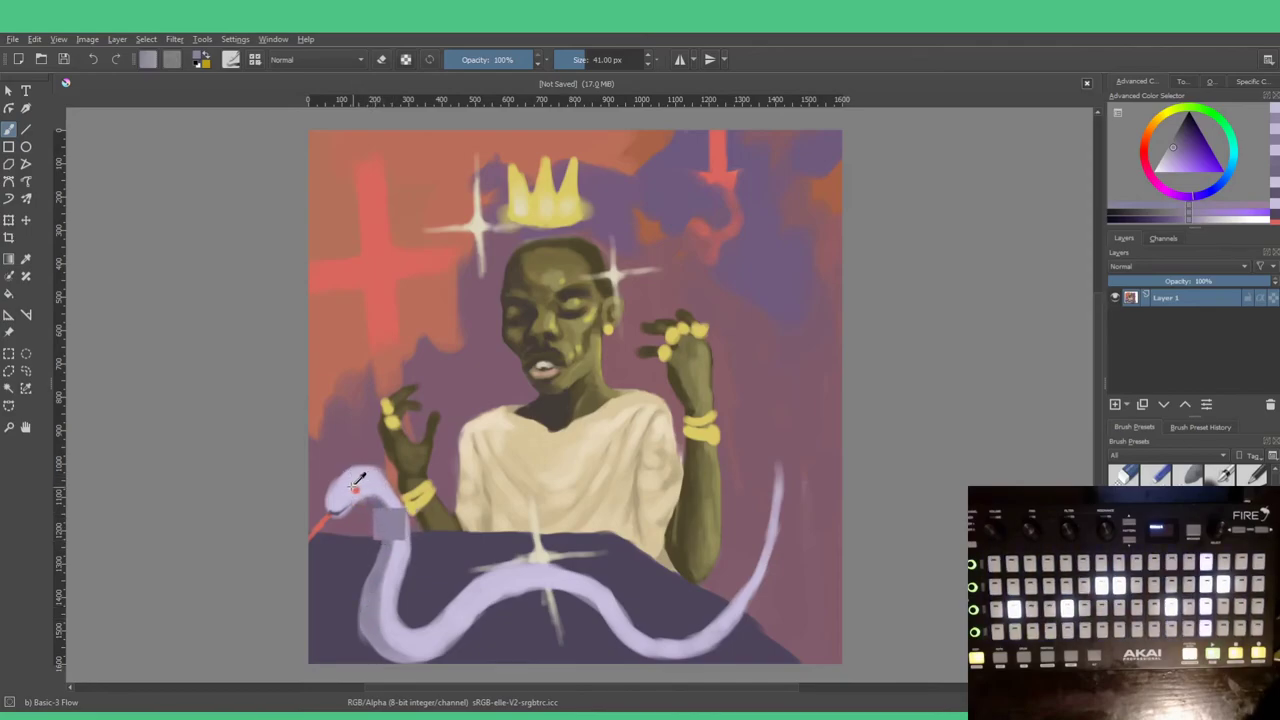
Step: Slim the snake's coral eye with lavender and paint out its thick tongue with the surrounding background and table colours
ctrl+click(353, 485)
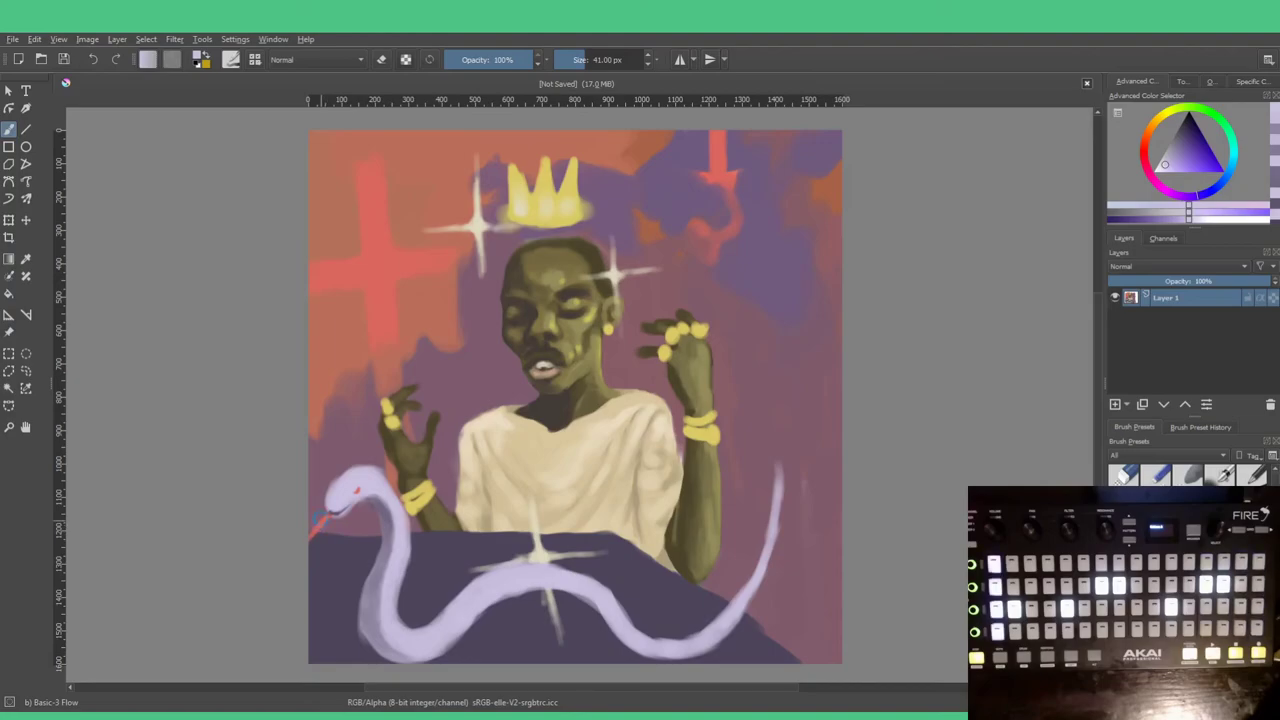
ctrl+click(319, 514)
mouse_move(319, 516)
mouse_down()
mouse_move(306, 544)
mouse_move(337, 540)
mouse_up()
ctrl+click(320, 542)
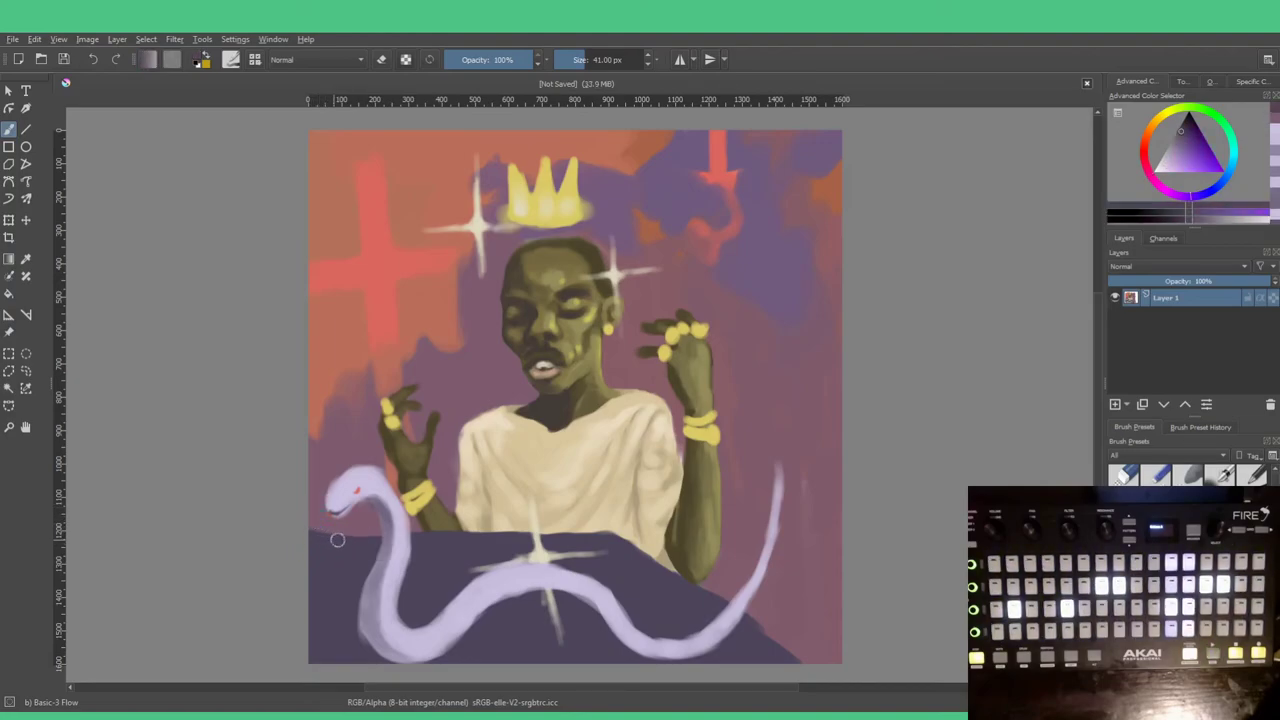
Step: Paint a thin forked coral tongue at the snake's mouth with a 9 px brush
ctrl+click(405, 320)
key([)
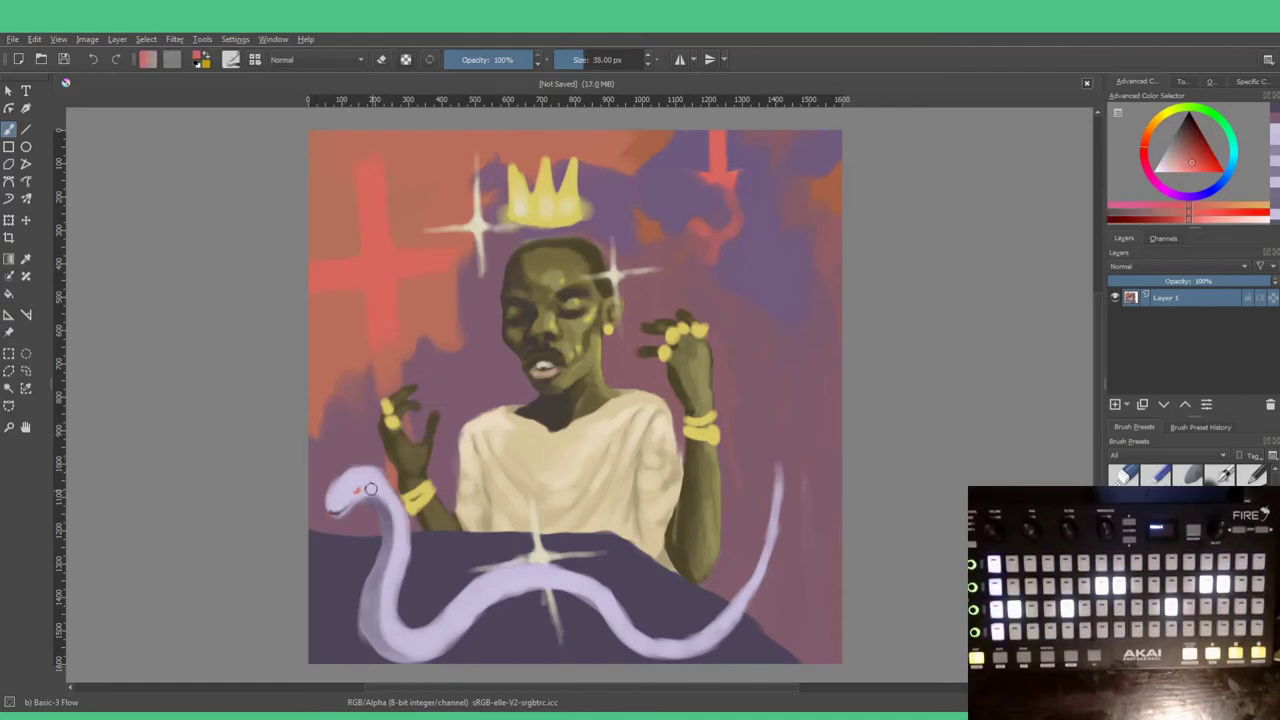
key([)
key([)
key([)
key([)
key([)
key([)
key([)
key([)
key([)
key([)
key([)
key([)
key([)
key([)
key([)
key([)
key([)
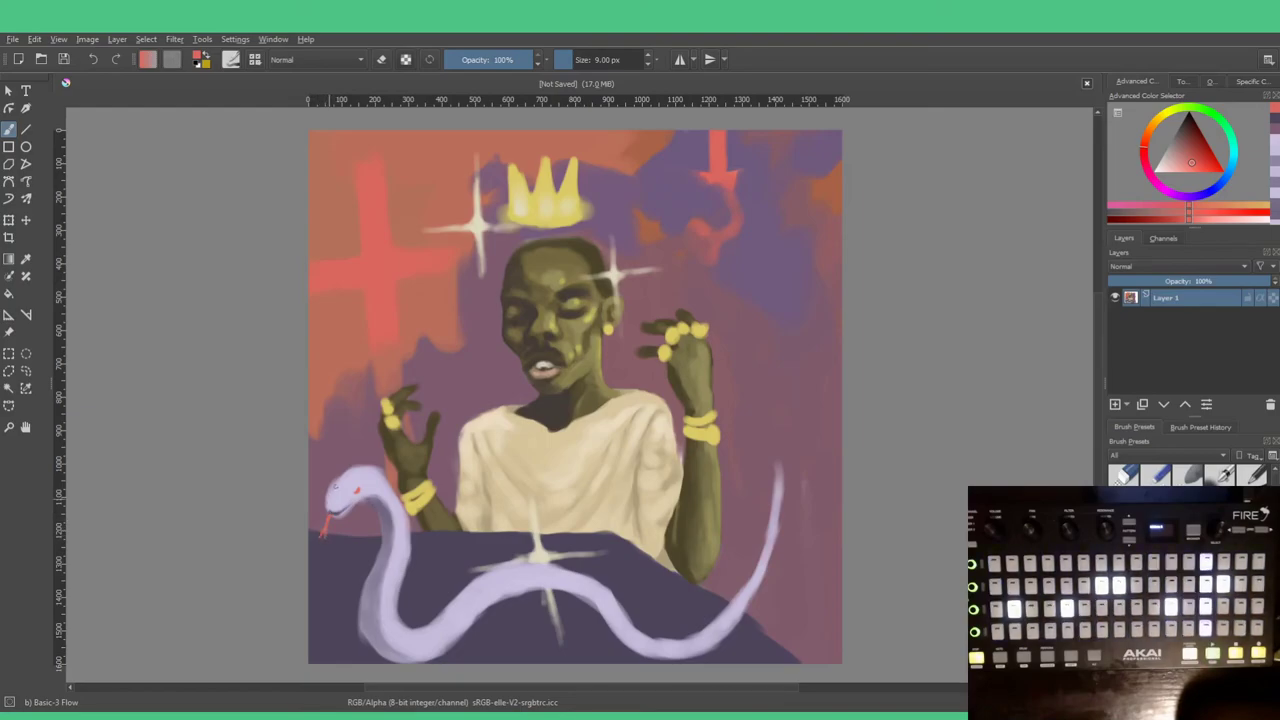
Step: Redefine the snake's mouth line in dark purple with the 9 px brush
key(ctrl)
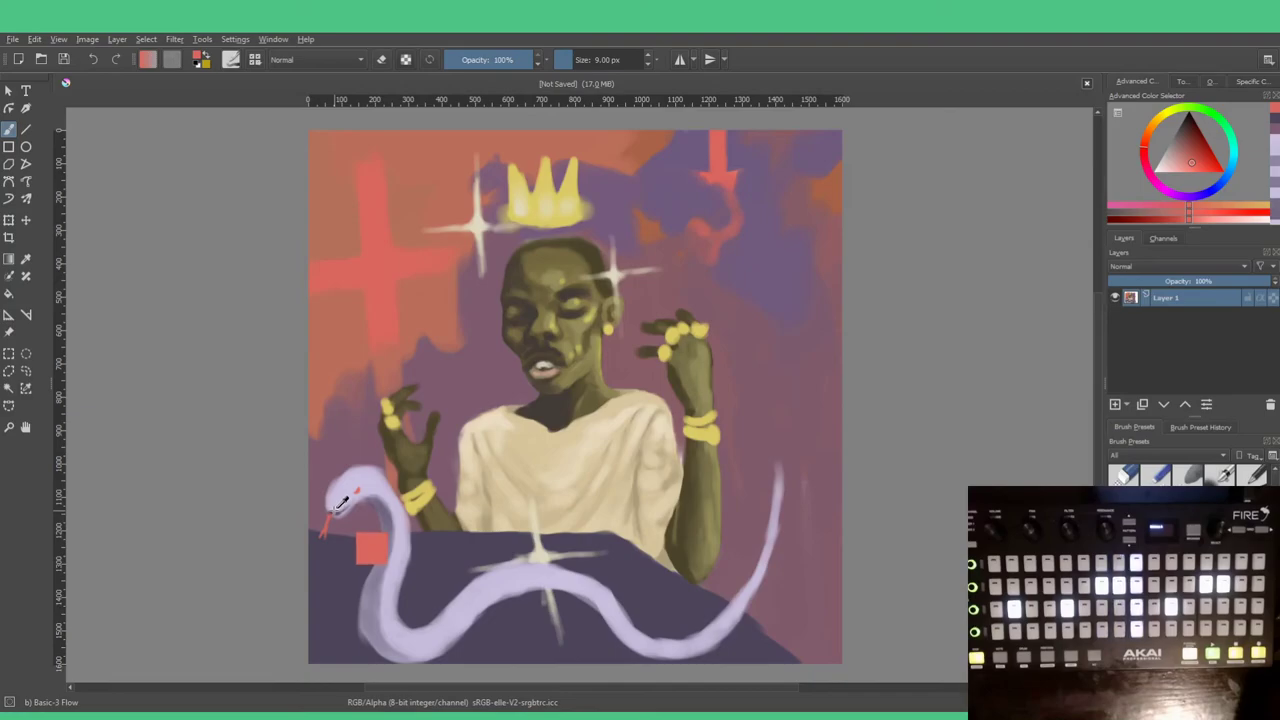
ctrl+click(335, 512)
drag(336, 512, 325, 509)
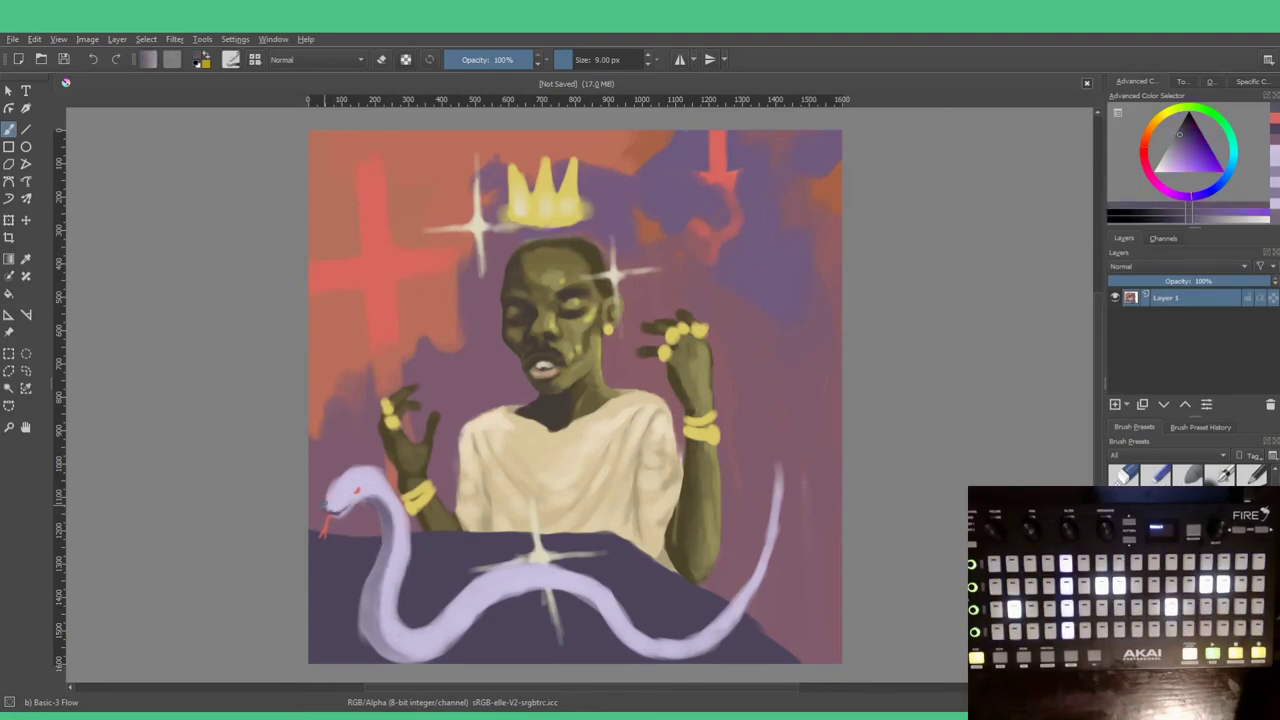
Step: Reshape the snake's head with lavender at 16 px and touch up its eyes with coral
ctrl+click(330, 499)
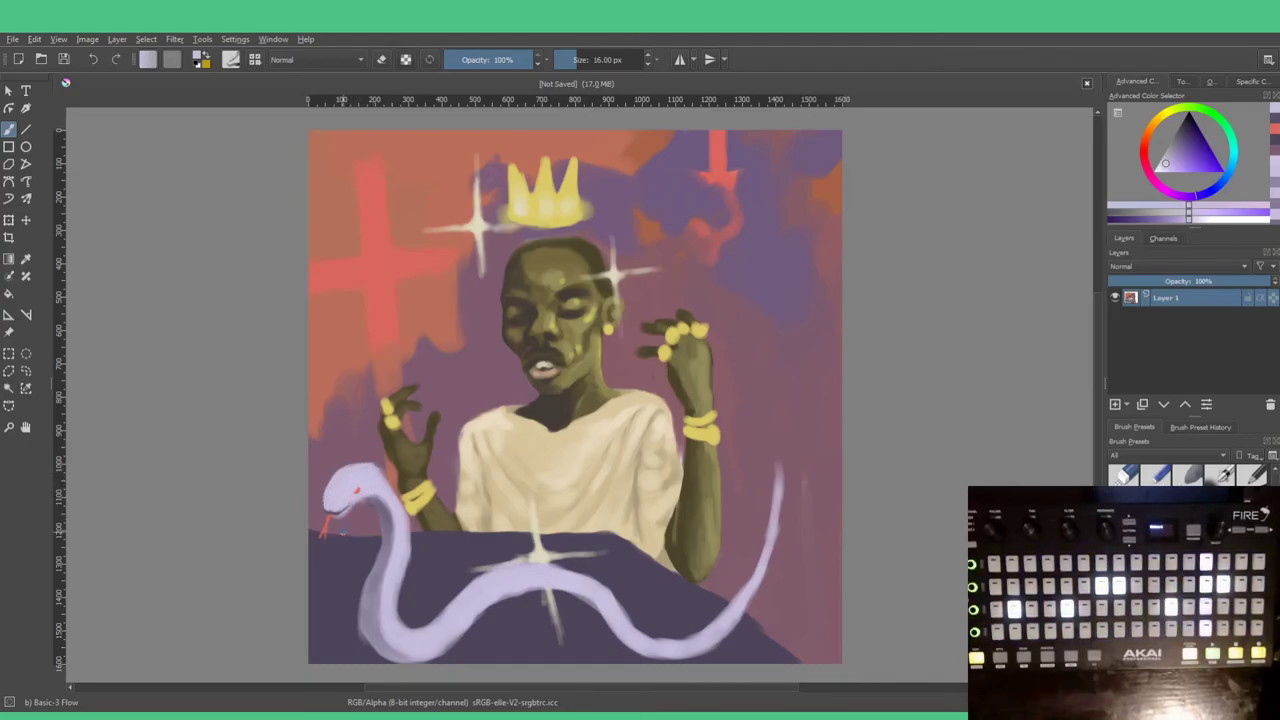
ctrl+click(358, 490)
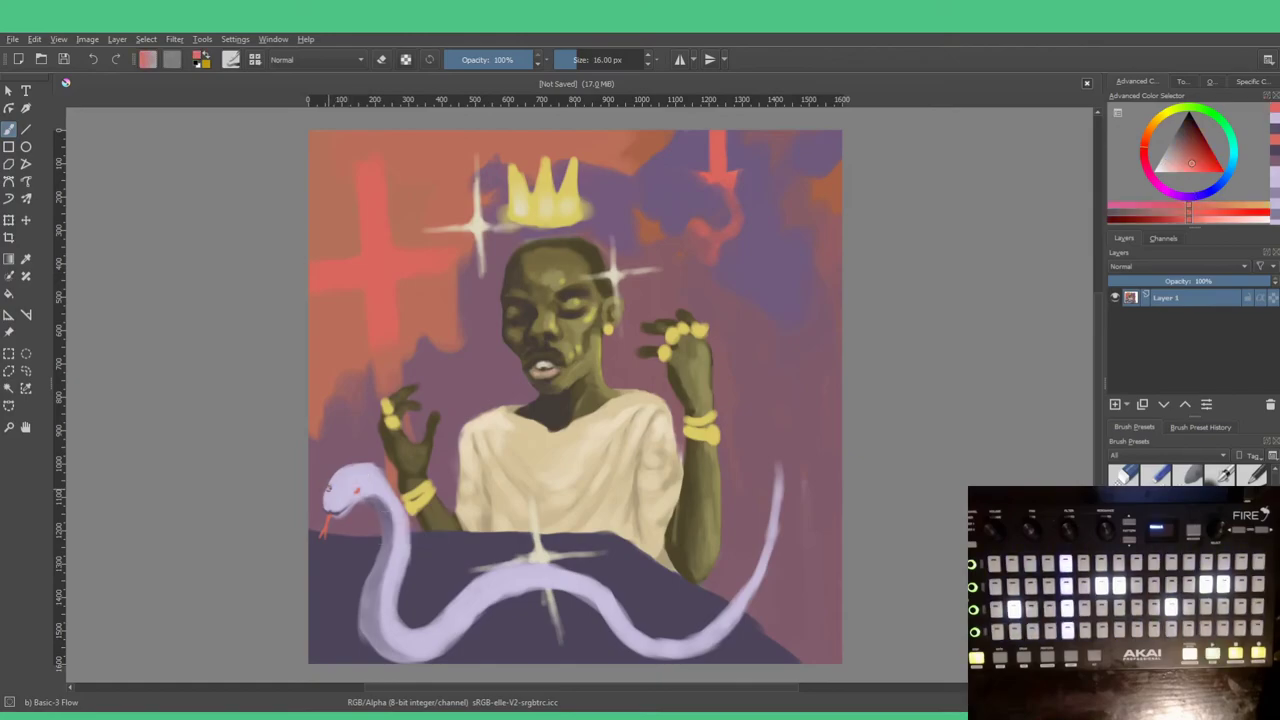
ctrl+click(334, 482)
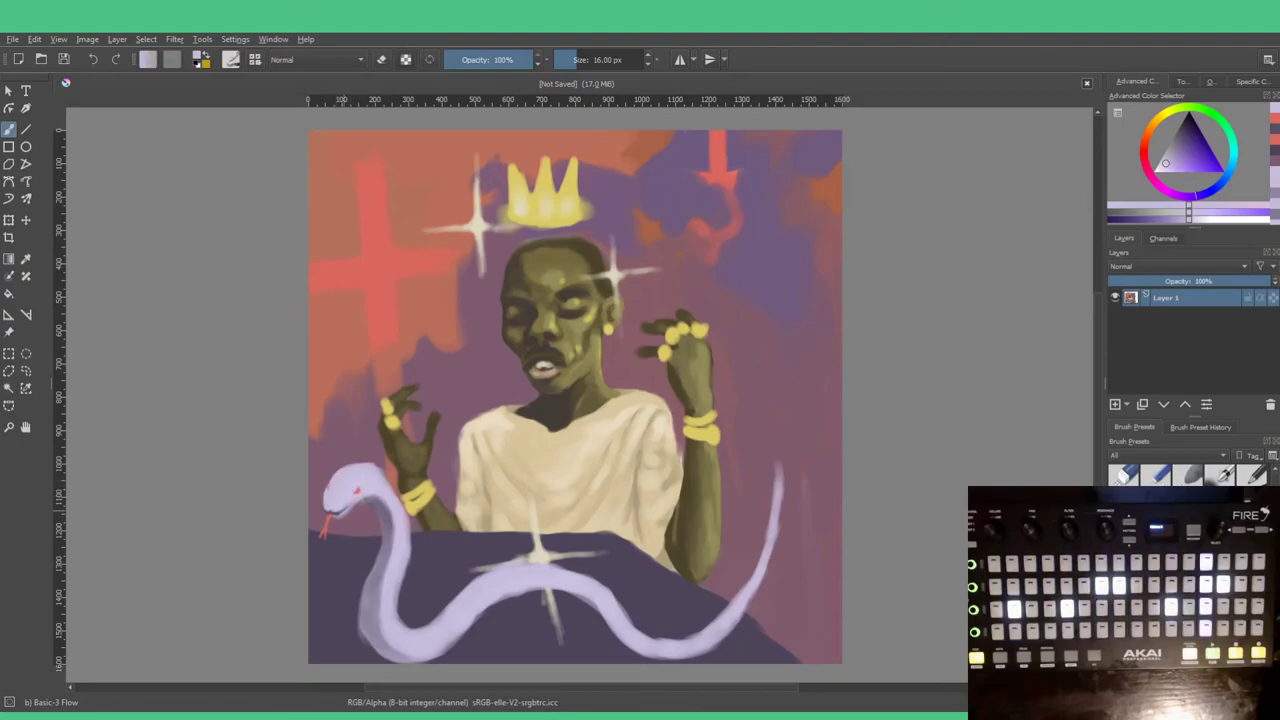
Step: Add dark purple accents around the snake's two eyes, alternating with lavender touch-ups at 16 px
ctrl+click(335, 511)
click(362, 480)
drag(362, 480, 352, 489)
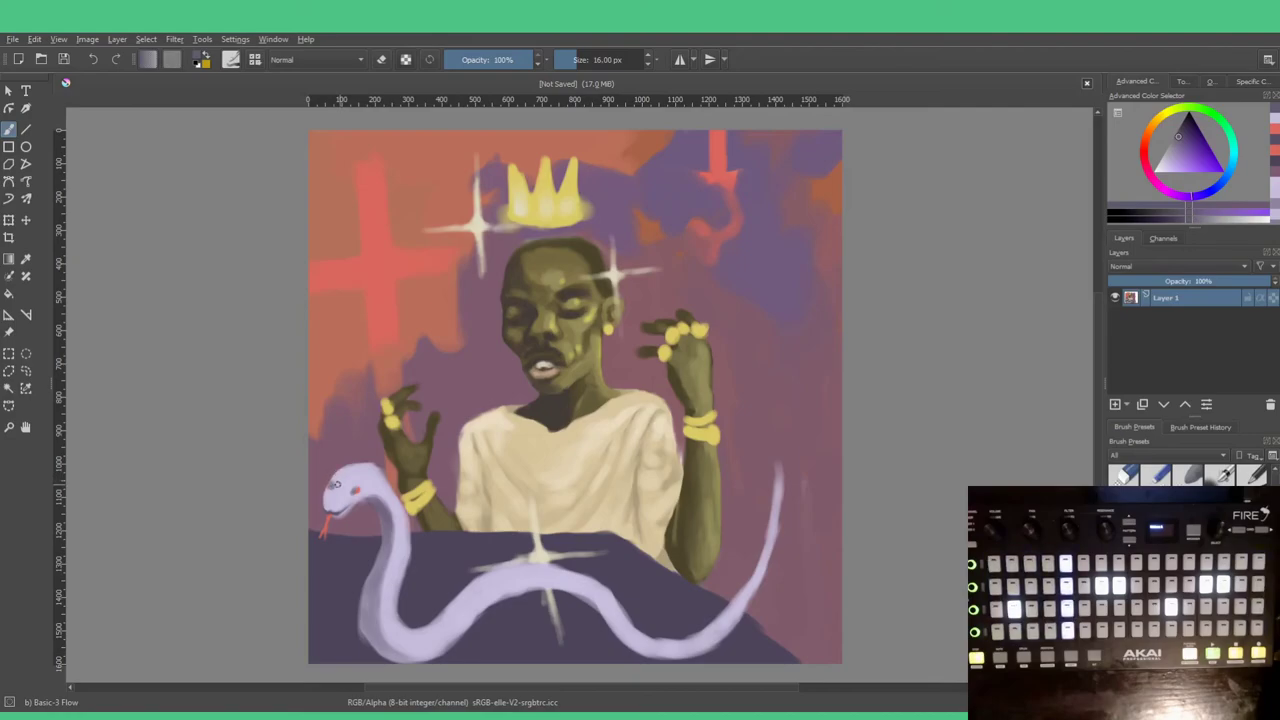
ctrl+click(338, 474)
drag(351, 484, 355, 490)
ctrl+click(354, 493)
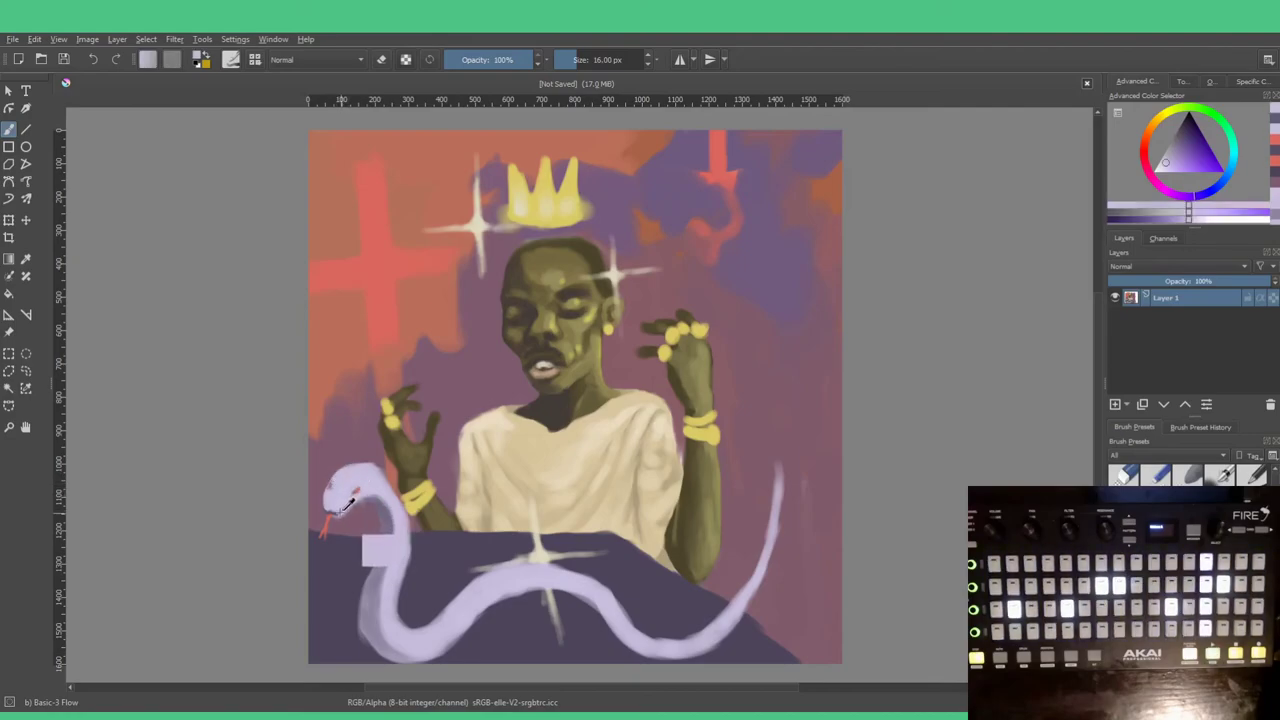
ctrl+click(346, 512)
click(362, 487)
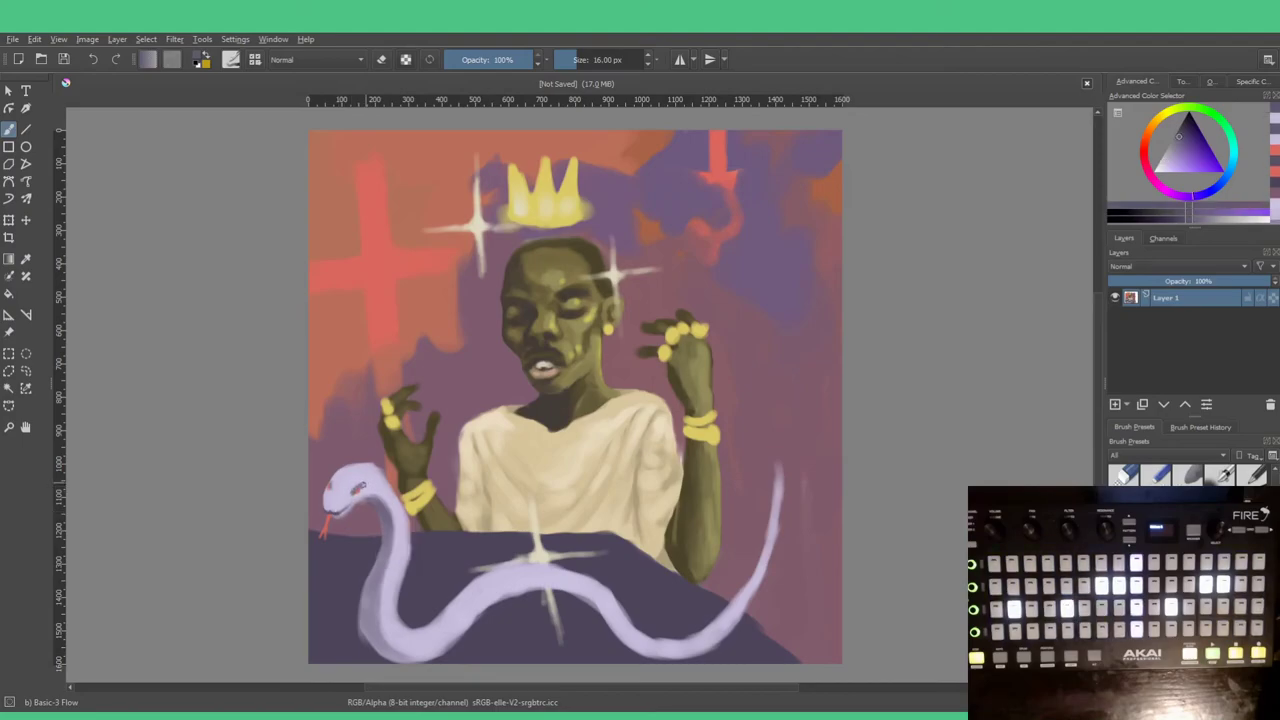
Step: Soften the eye accents with lavender and clean up the snake's upper head contour with the purple background colour
ctrl+click(334, 484)
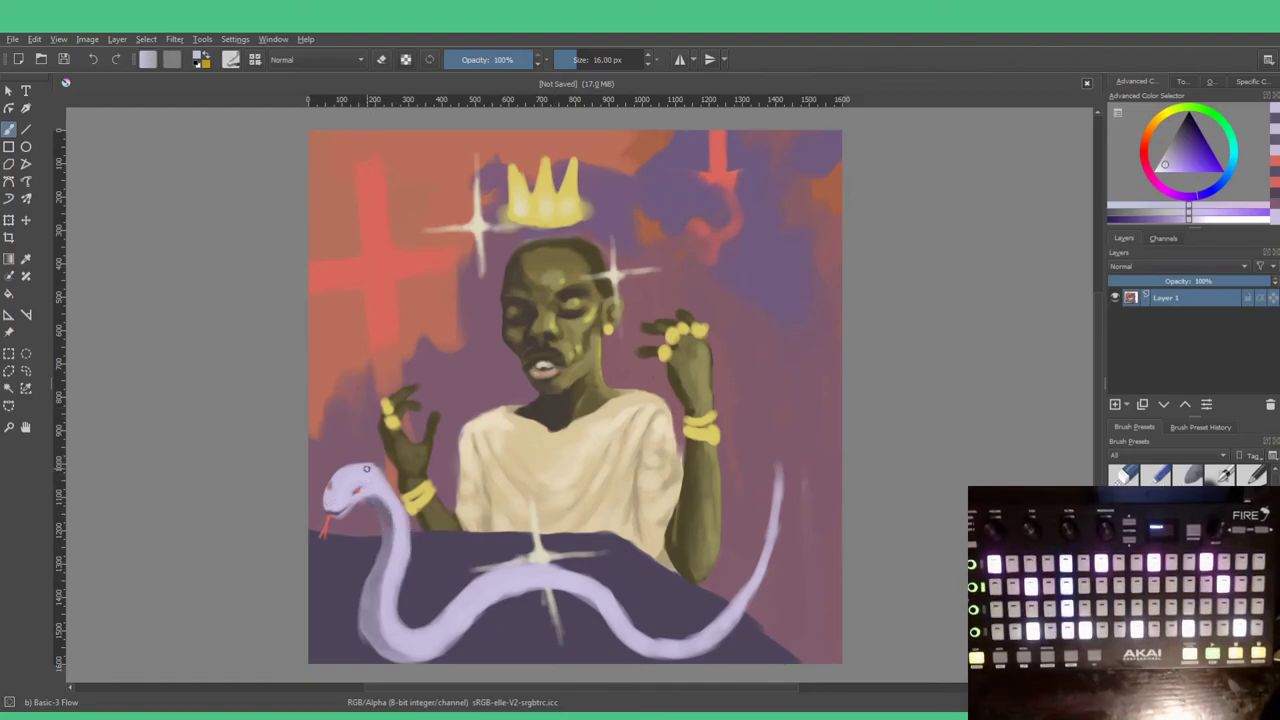
ctrl+click(357, 451)
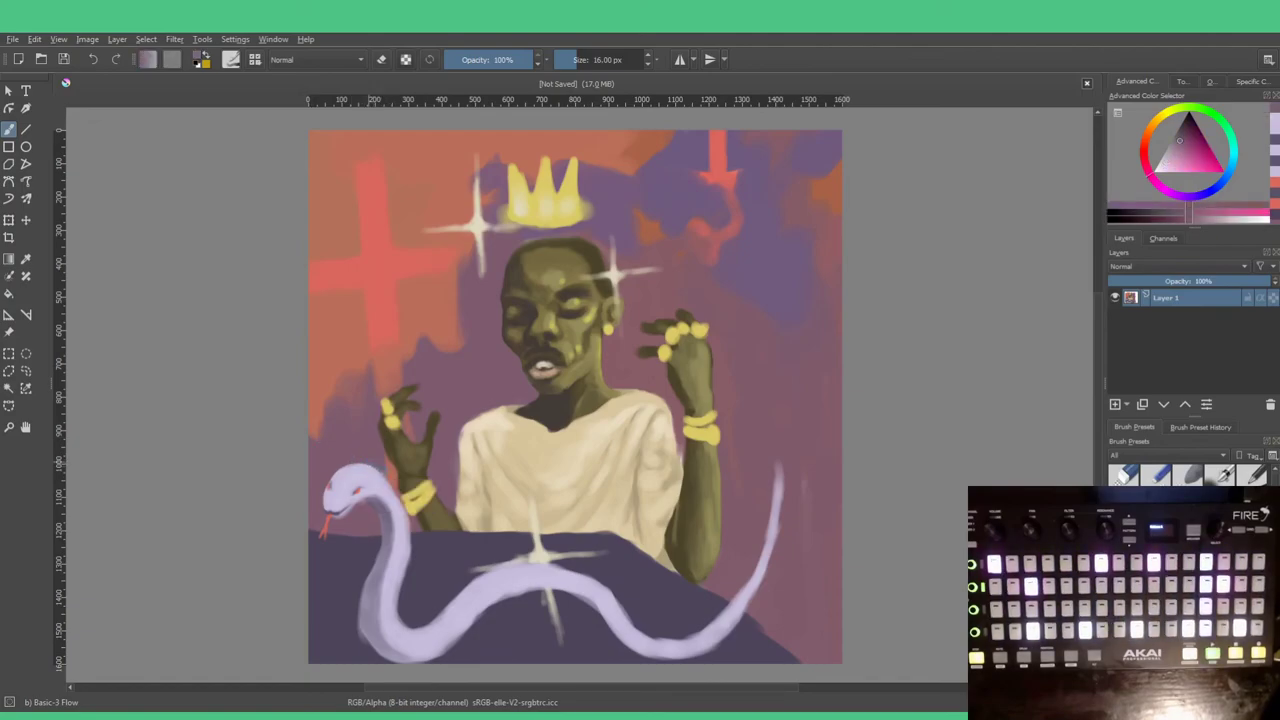
ctrl+click(381, 475)
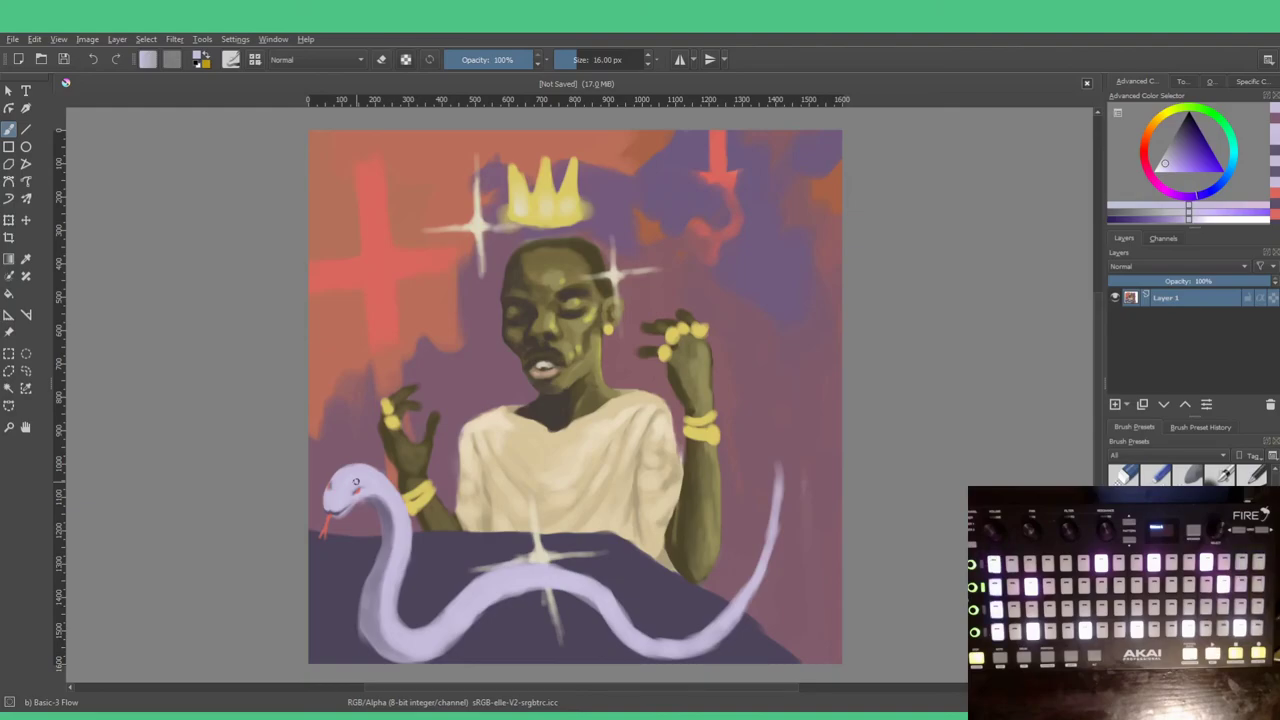
Step: Paint burnt-orange patches along the background's right edge with the brush enlarged to 78 px, using the orange already in the painting
ctrl+click(830, 185)
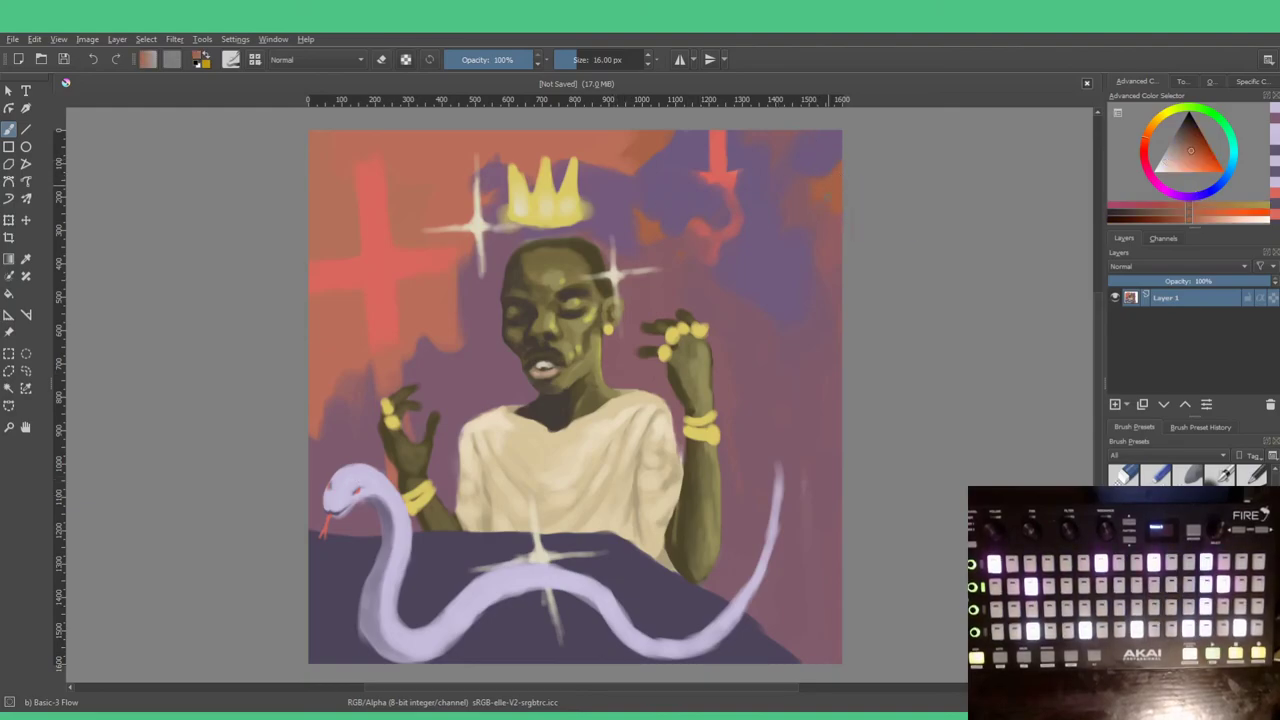
key(])
key(])
key(])
key(])
key(])
key(])
key(])
key(])
key(])
key(])
key(])
key(])
key(])
key(])
key(])
key(])
key(])
key(])
key(])
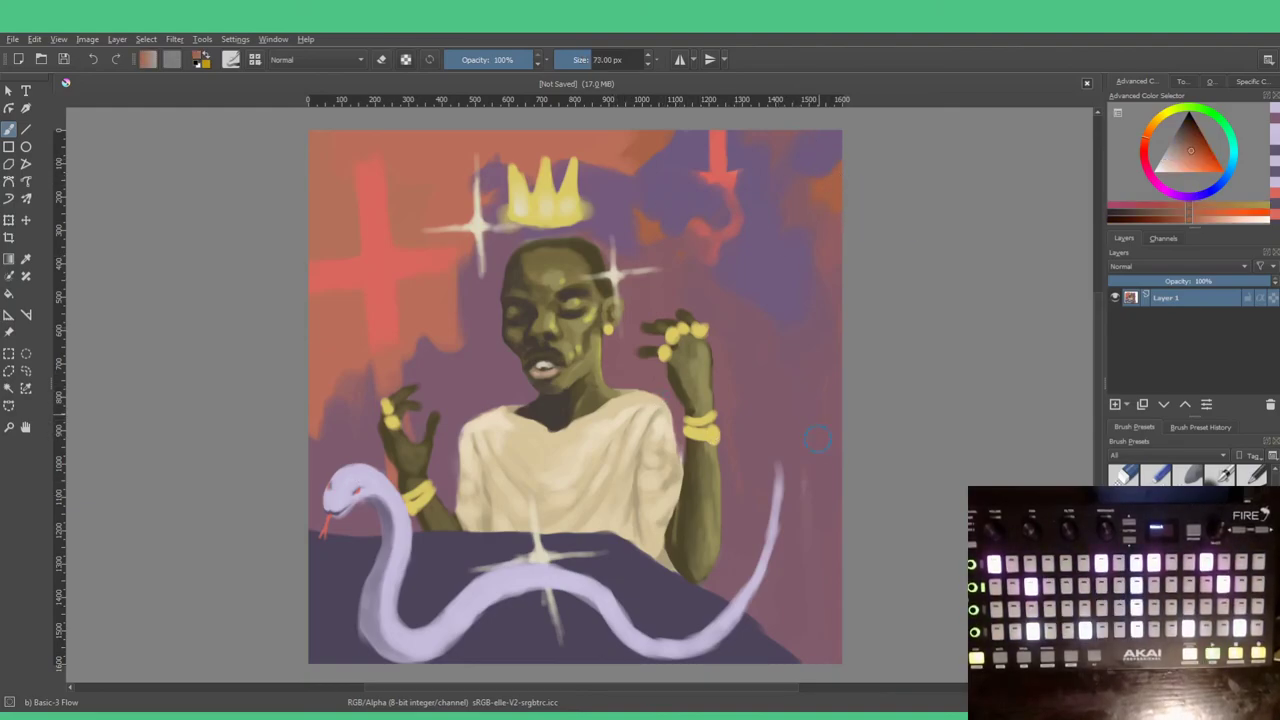
mouse_move(820, 478)
mouse_down()
mouse_move(812, 502)
mouse_move(834, 507)
mouse_up()
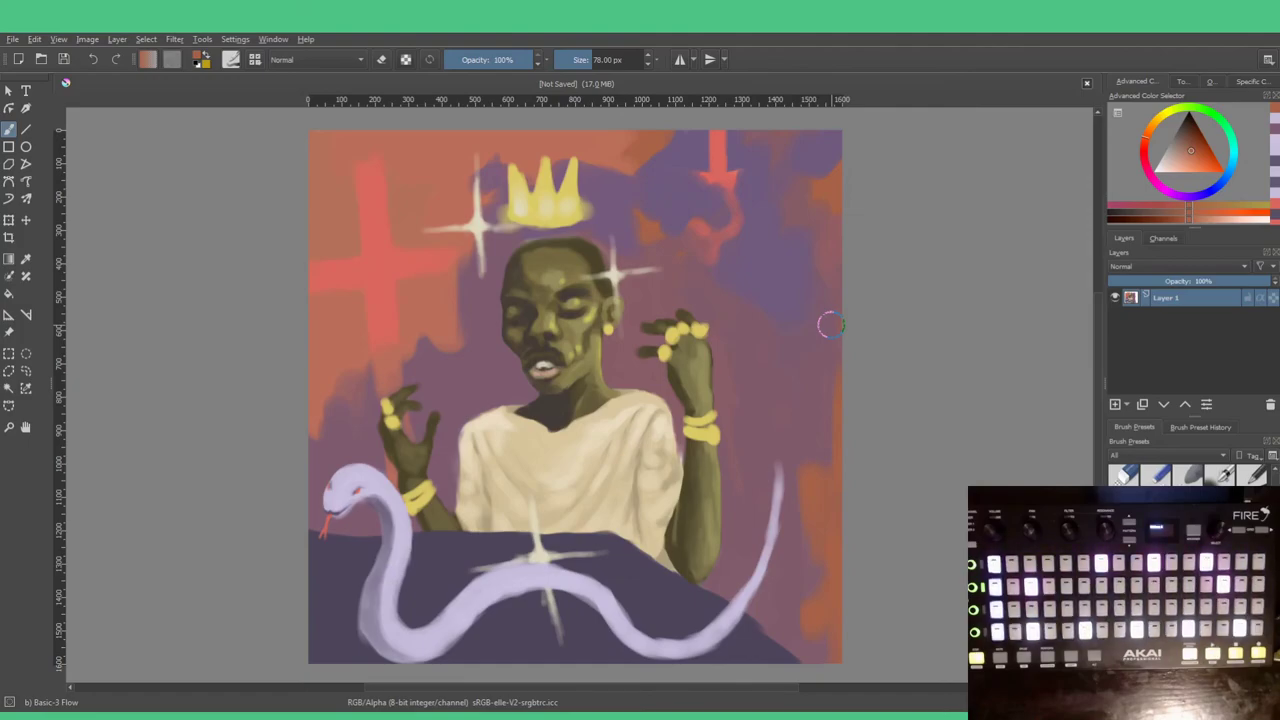
Step: Refine the top contour of the figure's head with dark olive at 28 px and clean around it with the muted purple background colour
key(ctrl)
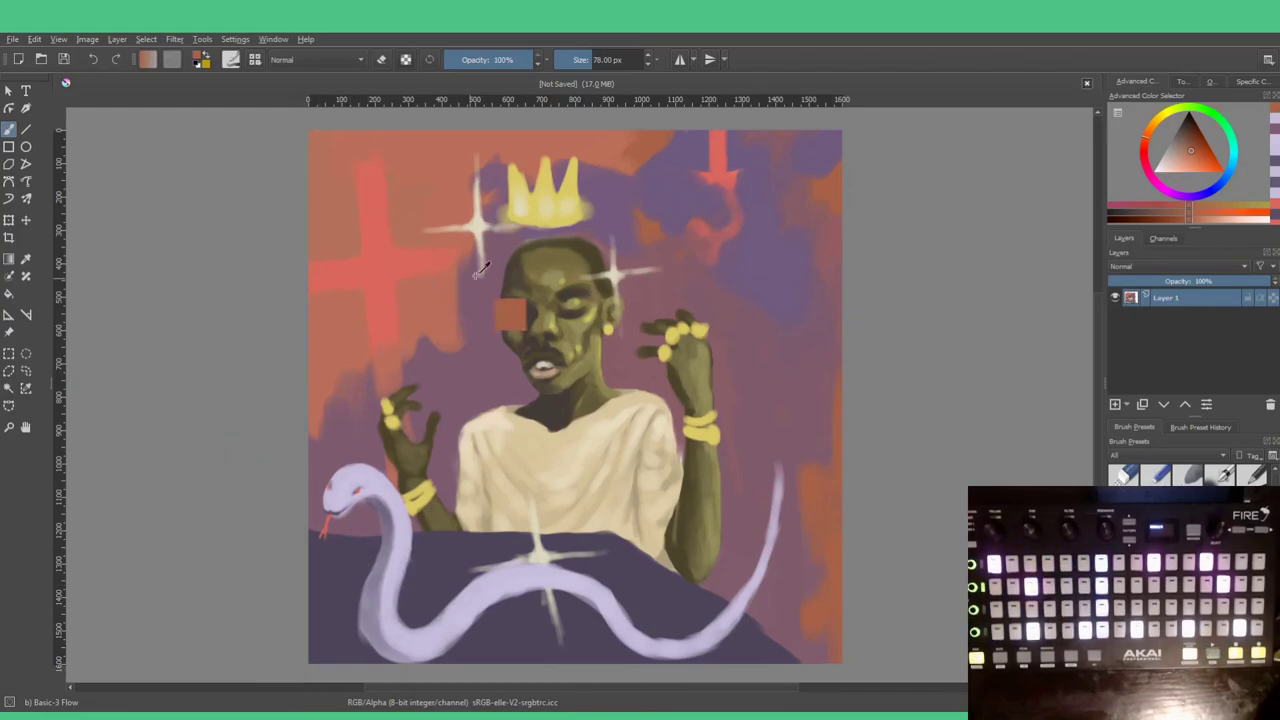
ctrl+click(540, 243)
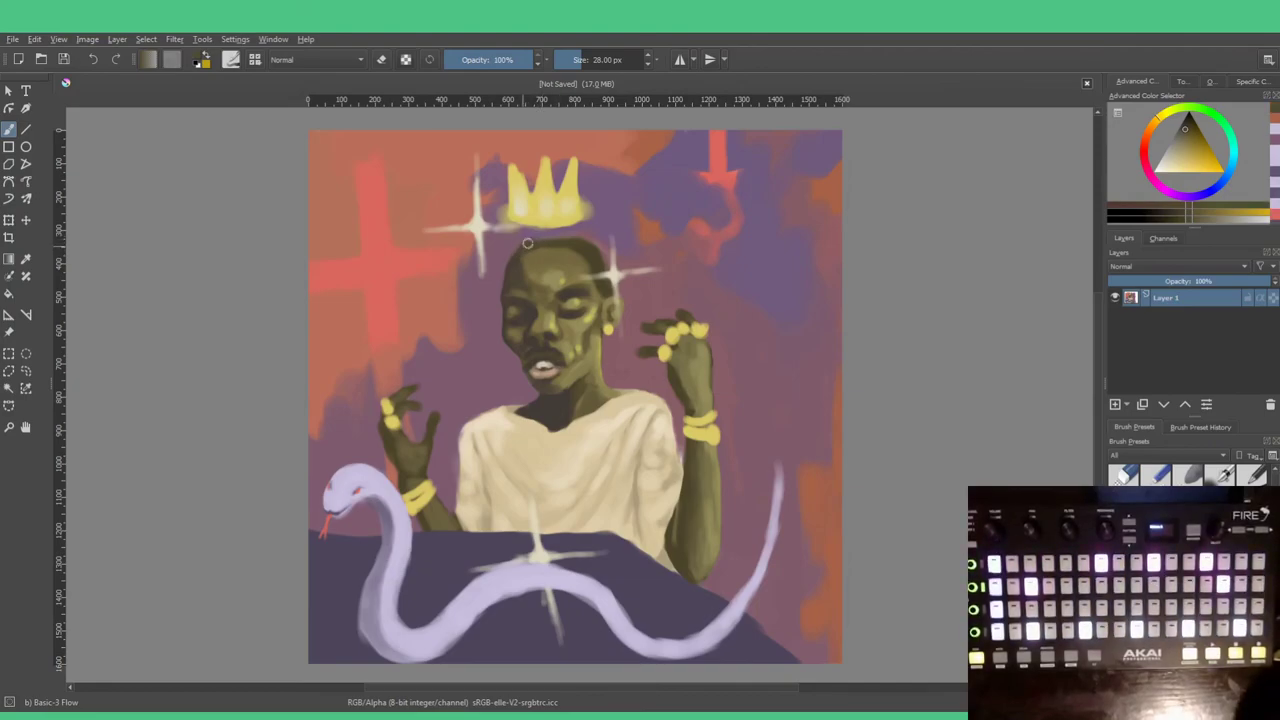
ctrl+click(600, 228)
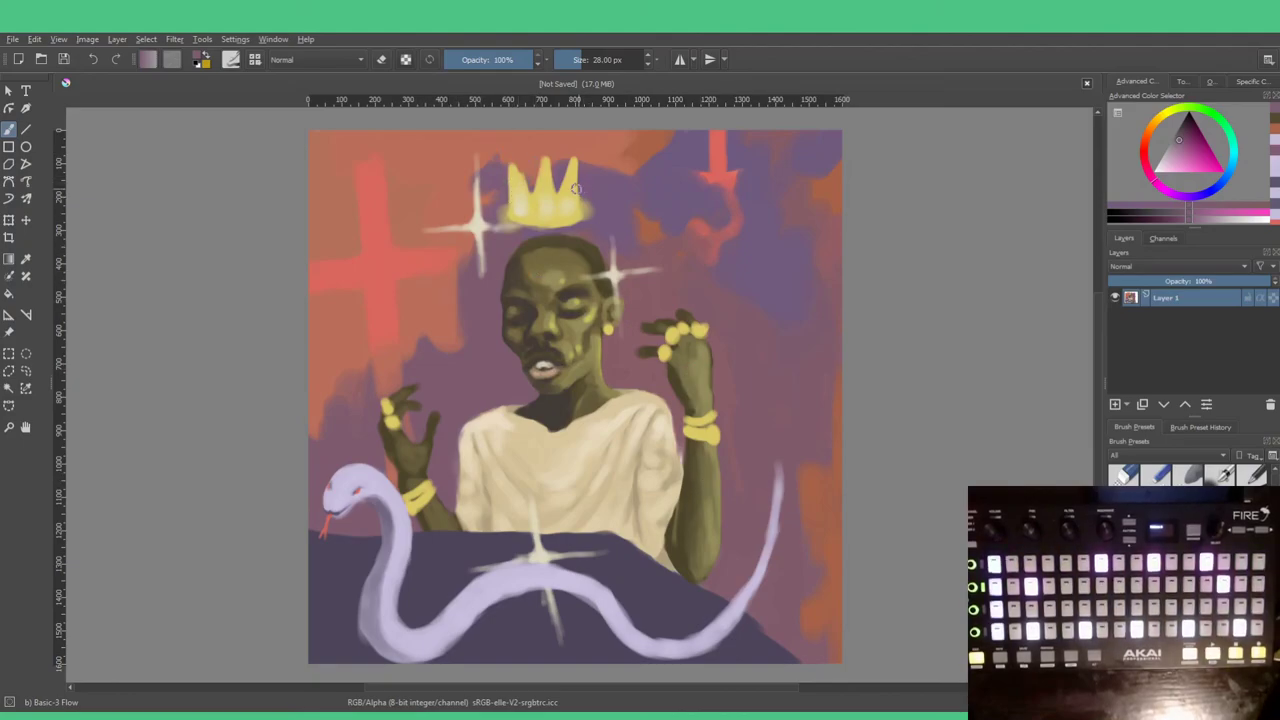
Step: Sample the crown's yellow and reduce the brush to 9 px for detailing the crown
ctrl+click(522, 178)
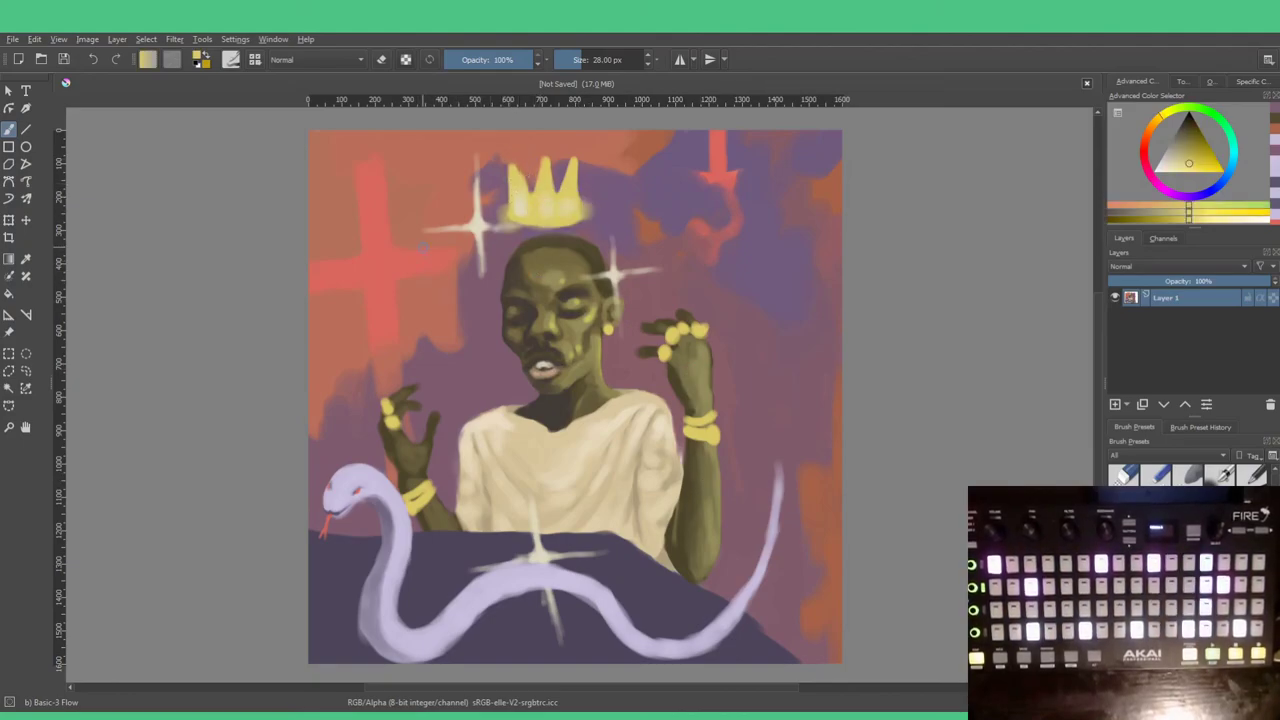
key(bracketleft)
key(bracketleft)
key(bracketleft)
key(bracketleft)
key(bracketleft)
key(bracketleft)
key(bracketleft)
key(bracketleft)
key(bracketleft)
key(bracketleft)
key(bracketleft)
key(bracketleft)
key(bracketleft)
key(bracketleft)
key(bracketleft)
key(bracketleft)
key(bracketleft)
key(bracketleft)
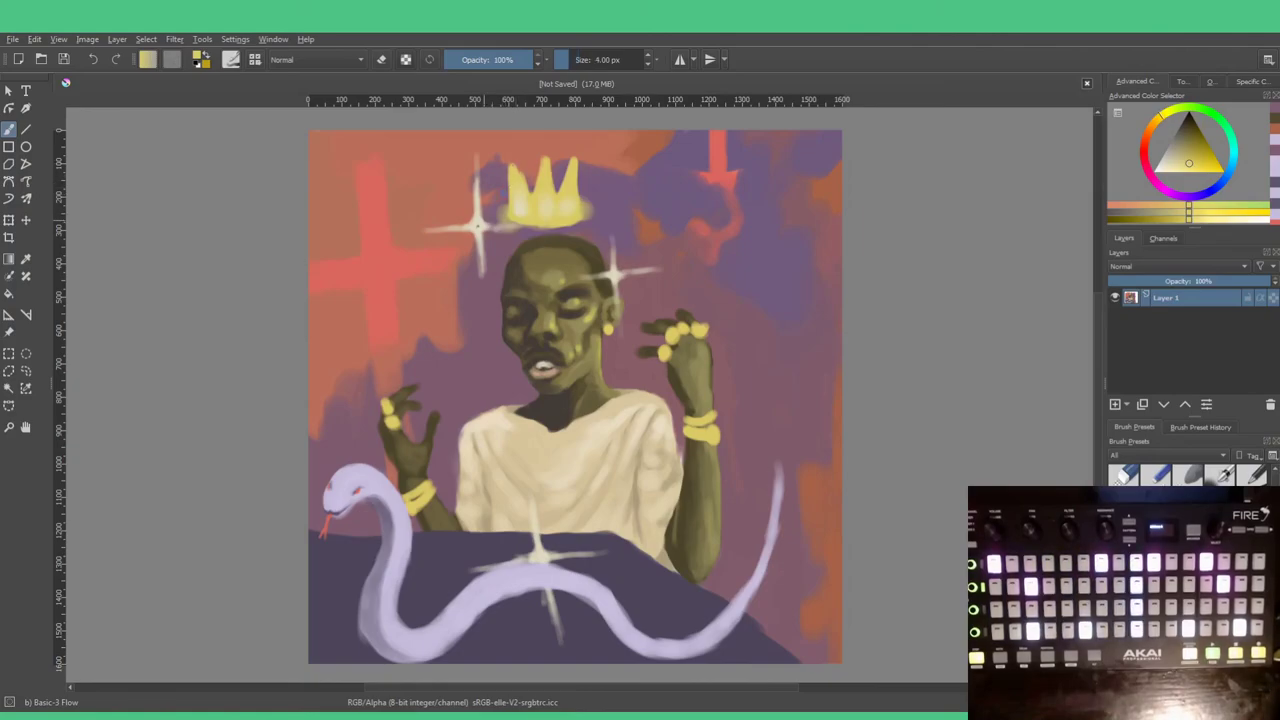
key(bracketright)
key(bracketright)
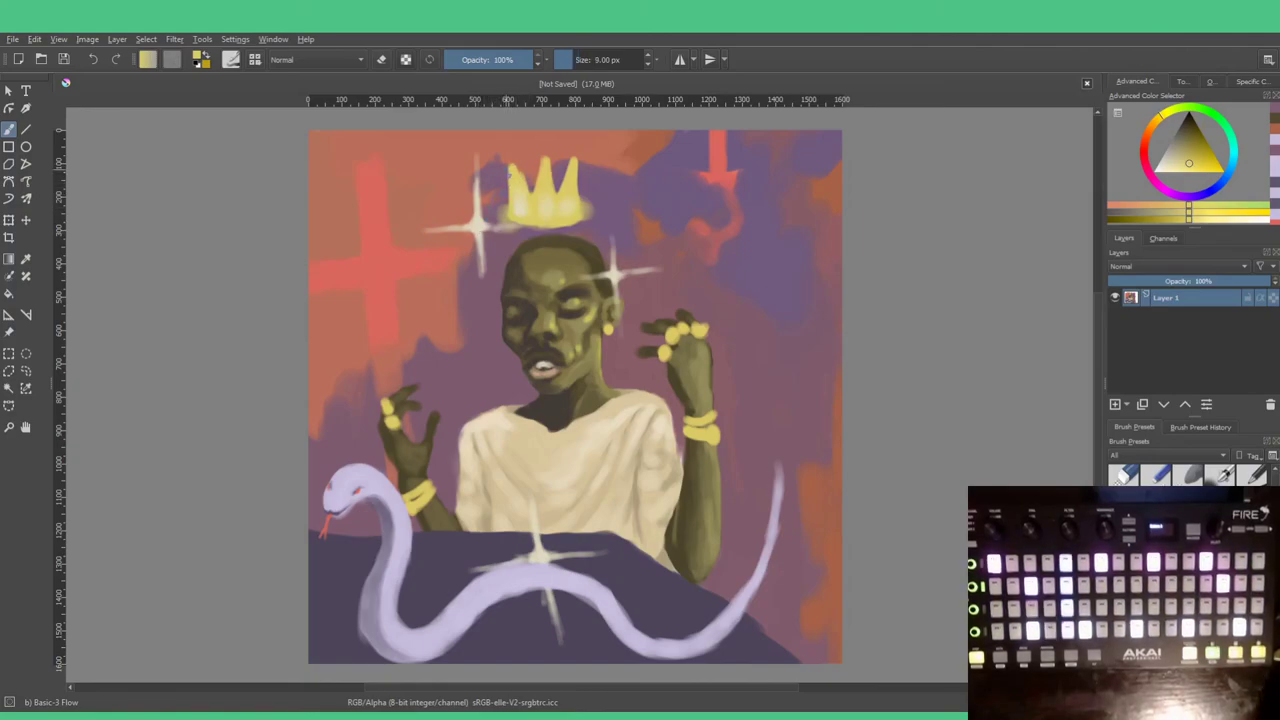